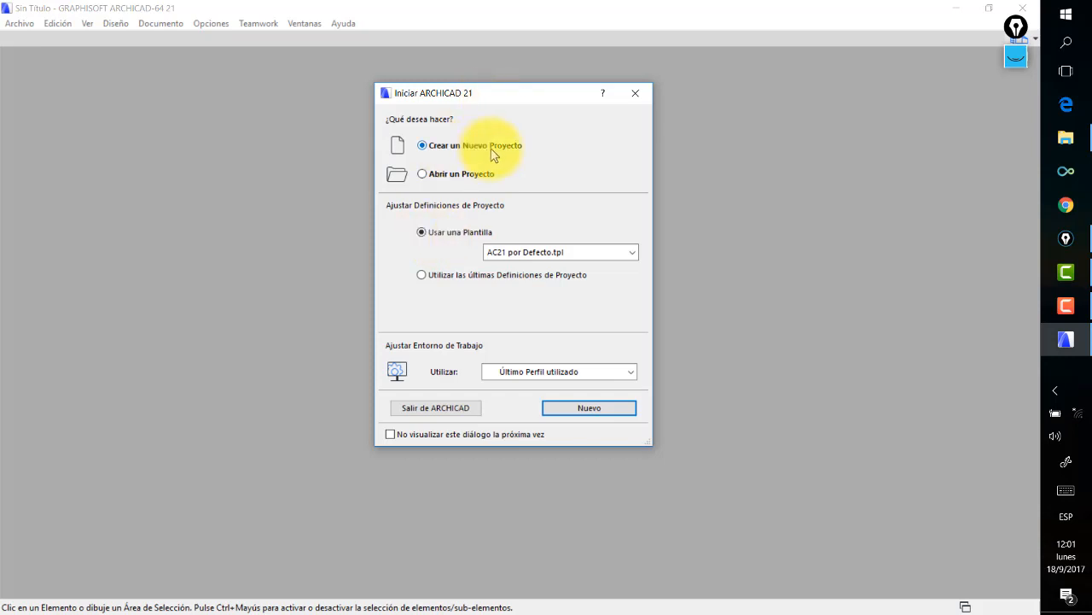
Create a new project based on the AC21 por Defecto.tpl template.
click(590, 413)
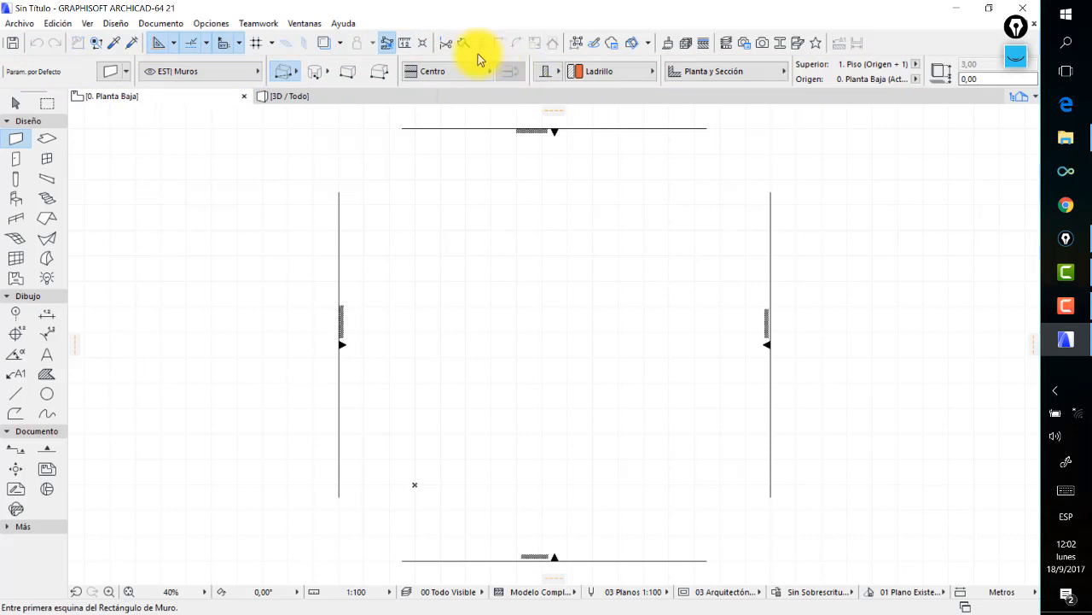
scroll(512, 69, right, 5)
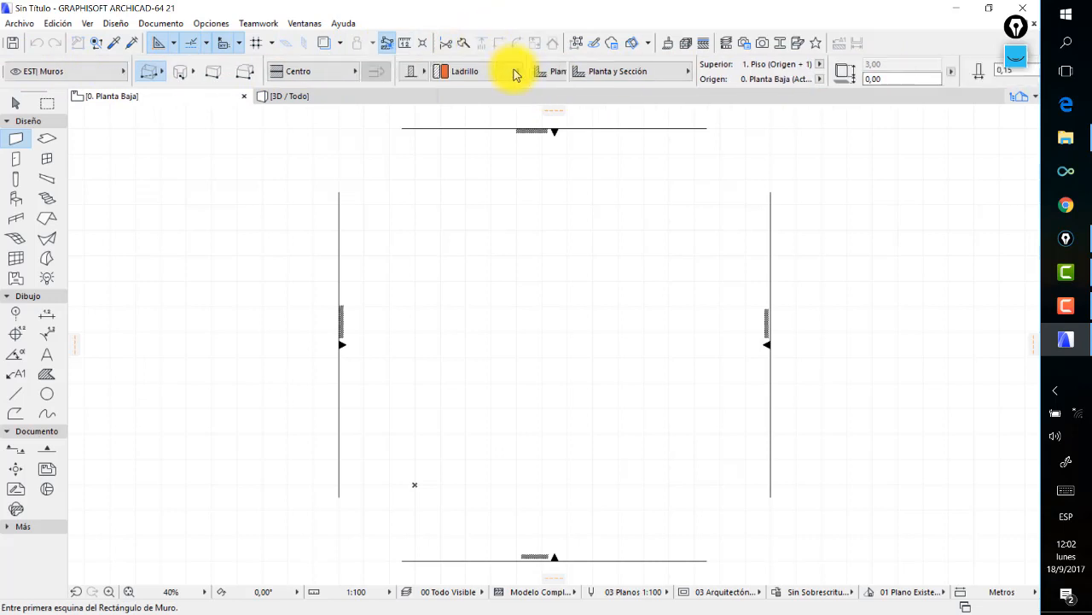
scroll(515, 75, left, 5)
scroll(515, 75, right, 3)
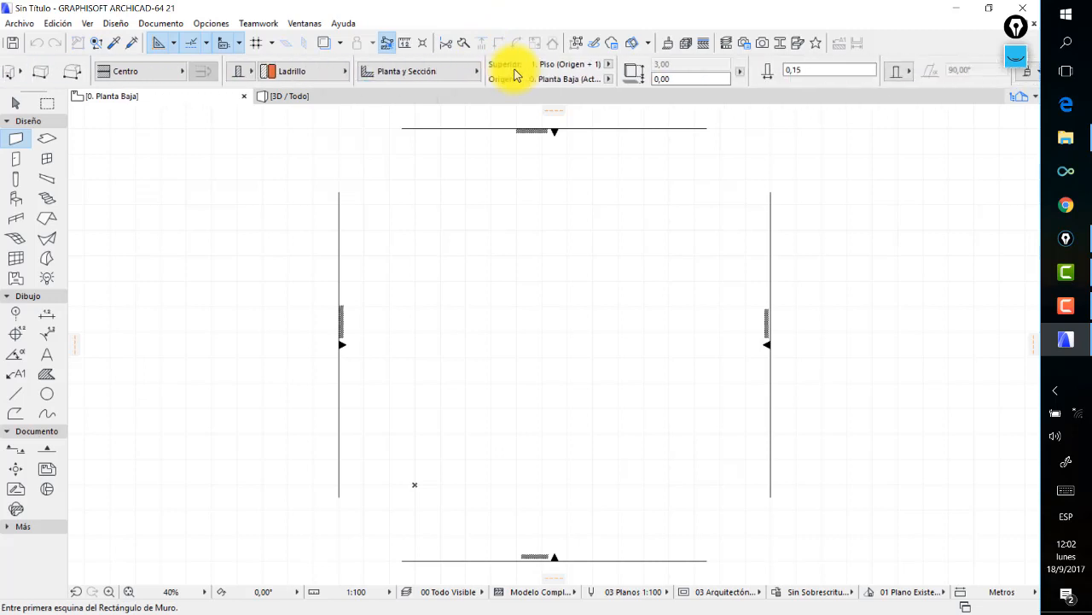
scroll(515, 75, left, 2)
scroll(514, 76, right, 1)
scroll(515, 75, left, 1)
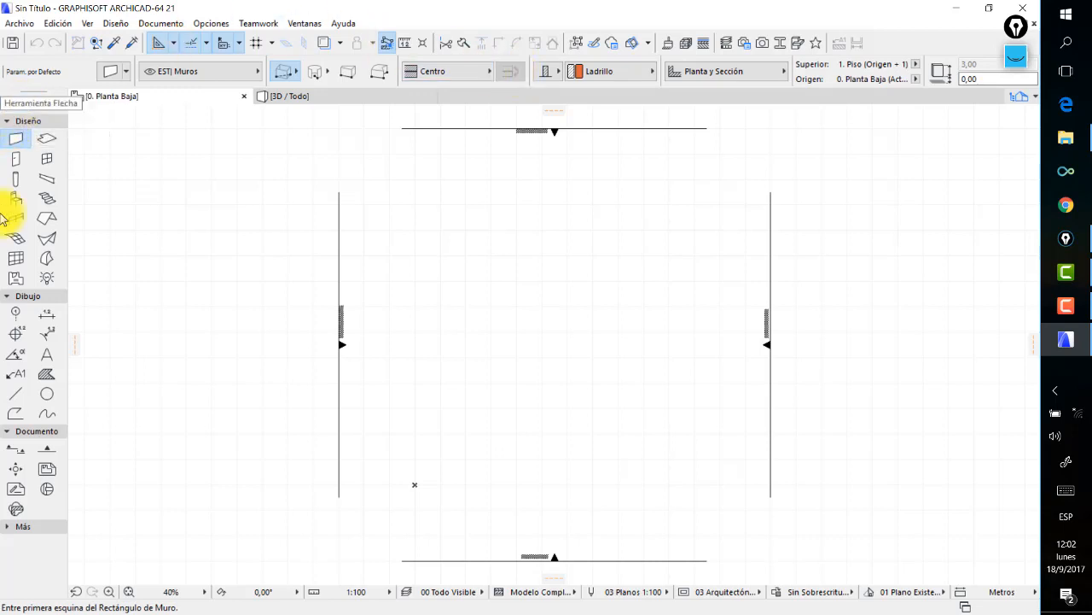
Activate the Arrow tool and collapse the Diseño and Documento tool groups.
click(21, 120)
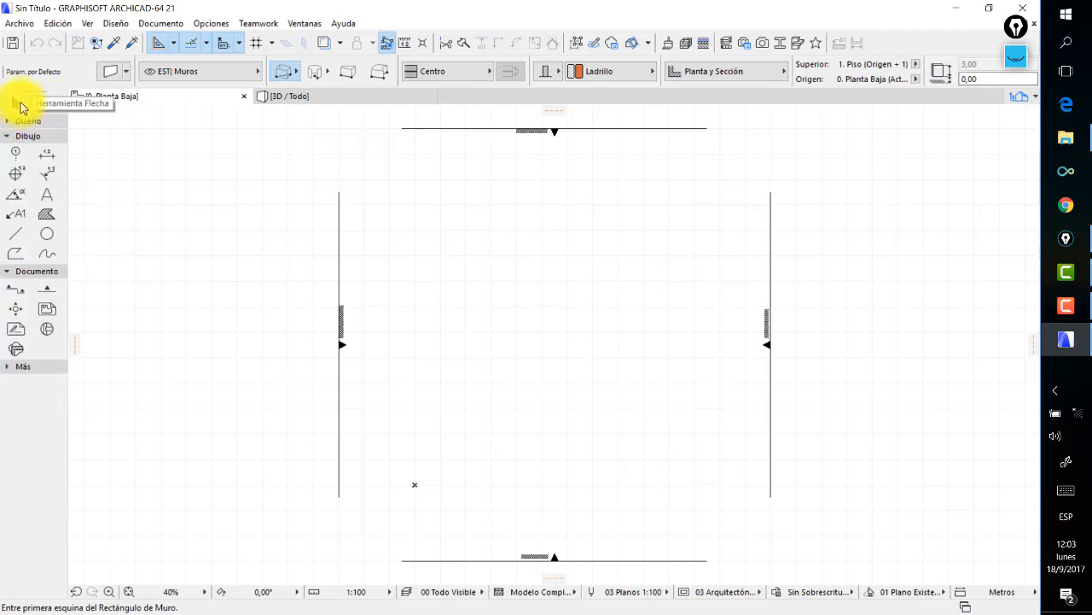
click(17, 106)
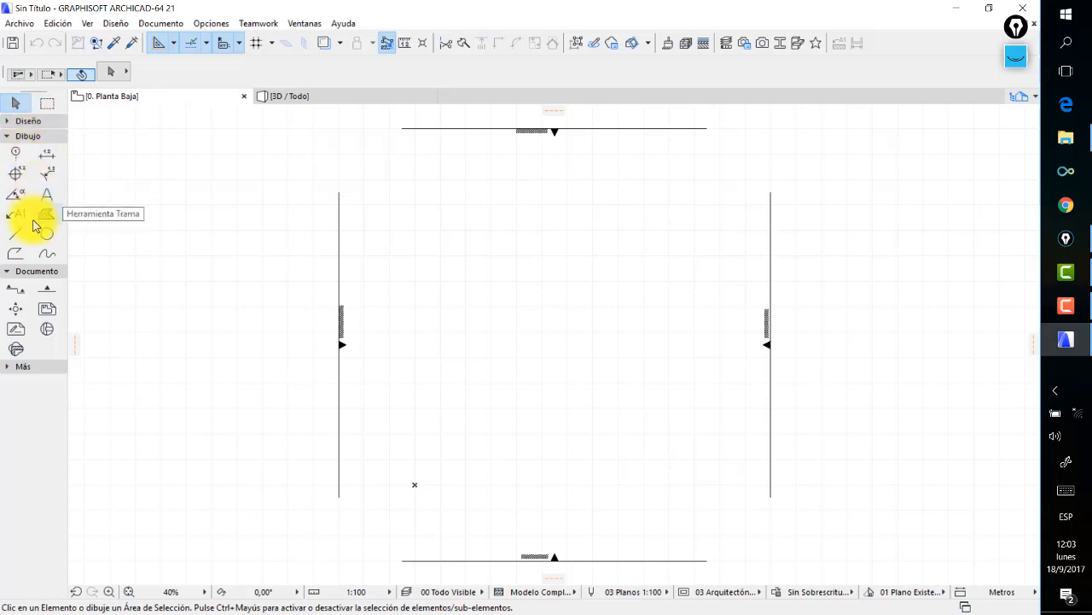
click(28, 271)
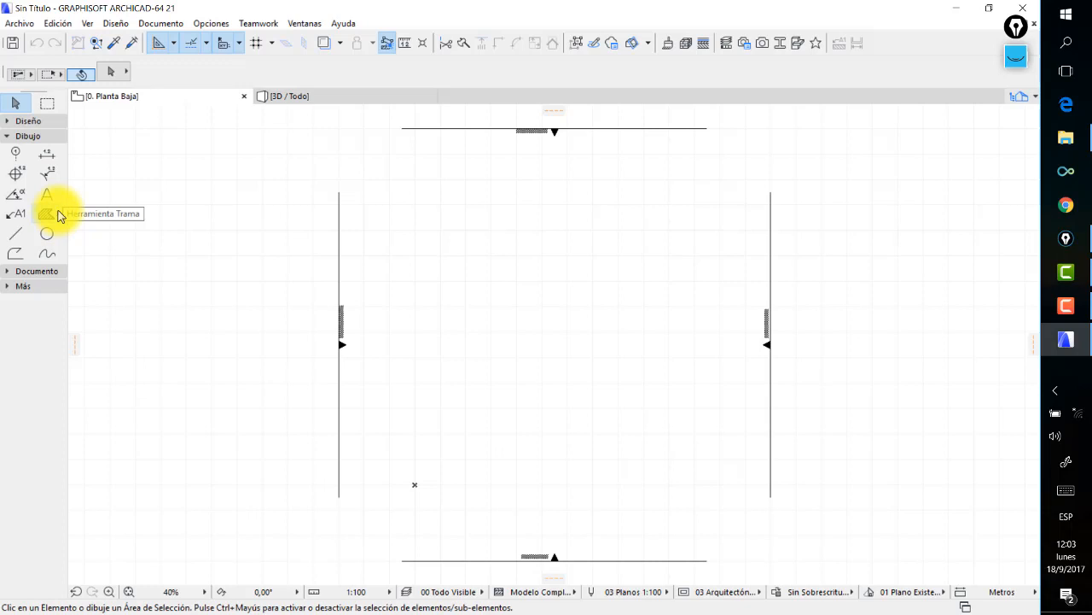
click(288, 96)
click(188, 100)
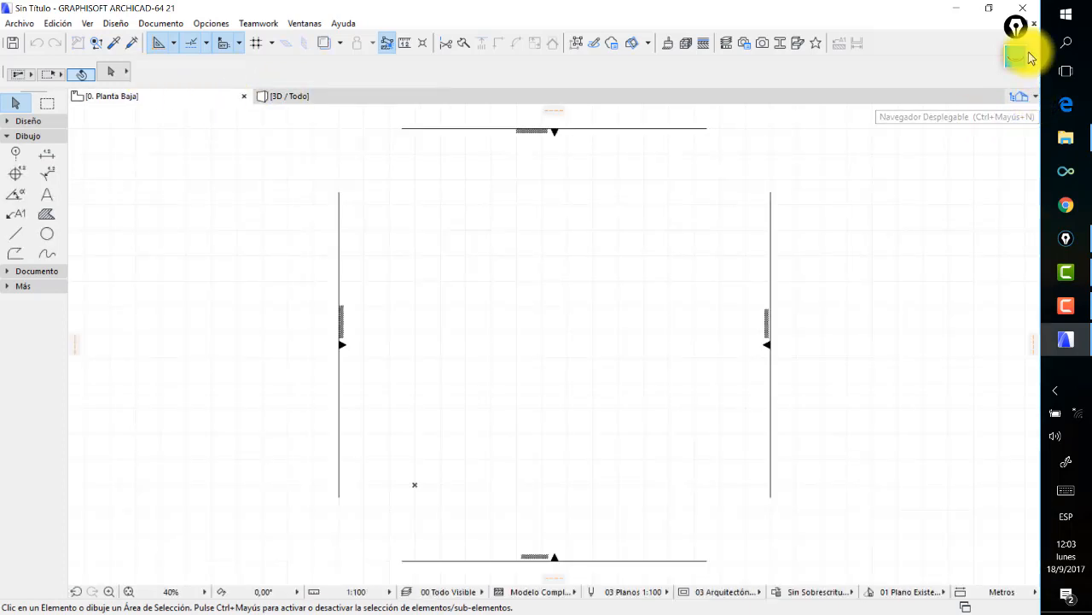
drag(1021, 29, 1078, 56)
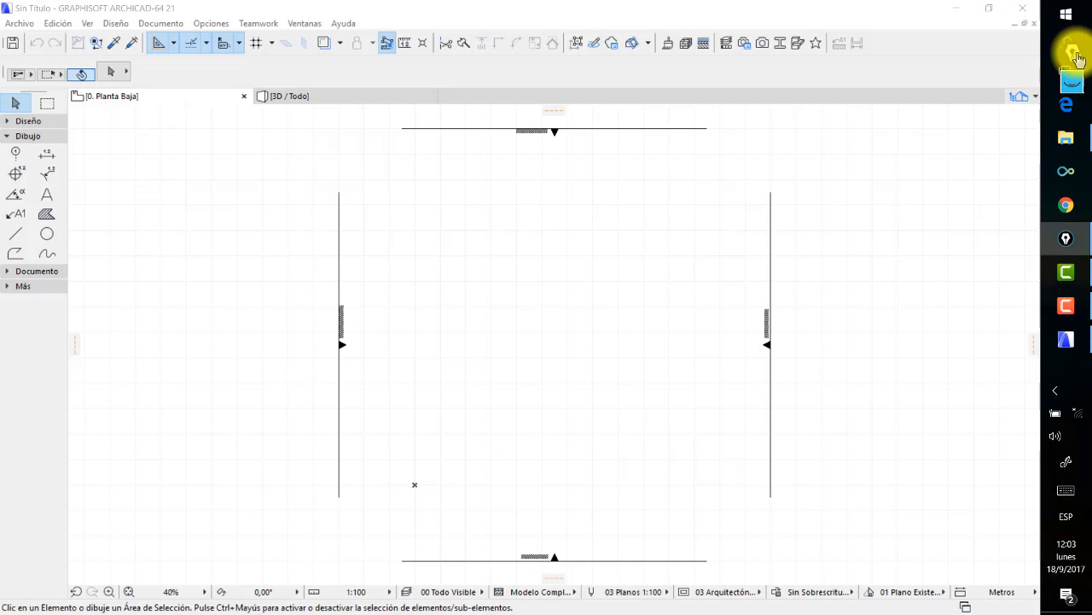
click(829, 78)
Browse the project map, the view map and the layout book in the pop-up navigator.
click(1033, 97)
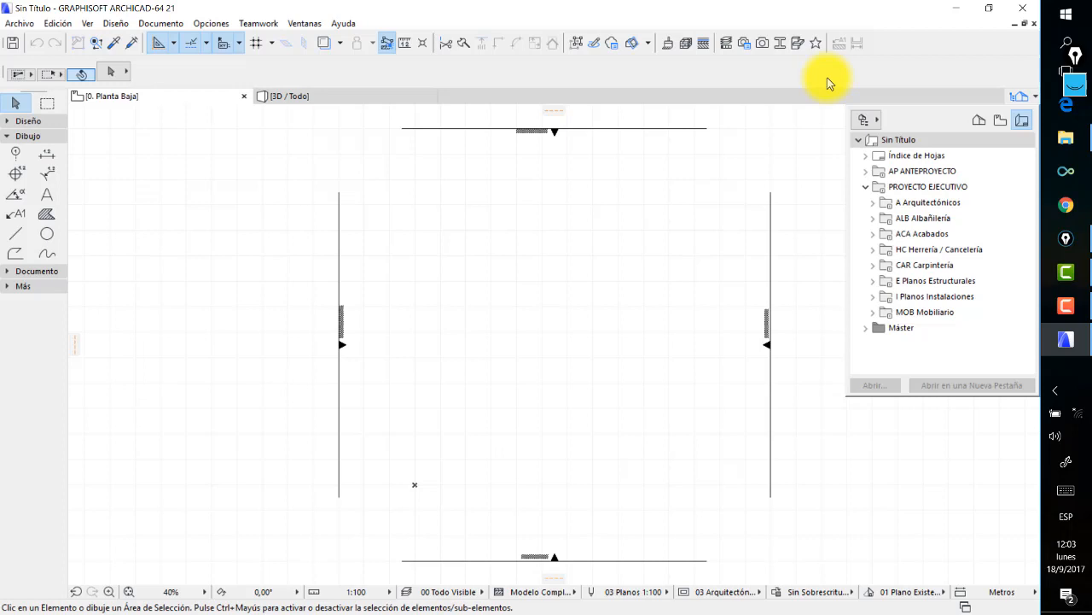
click(979, 119)
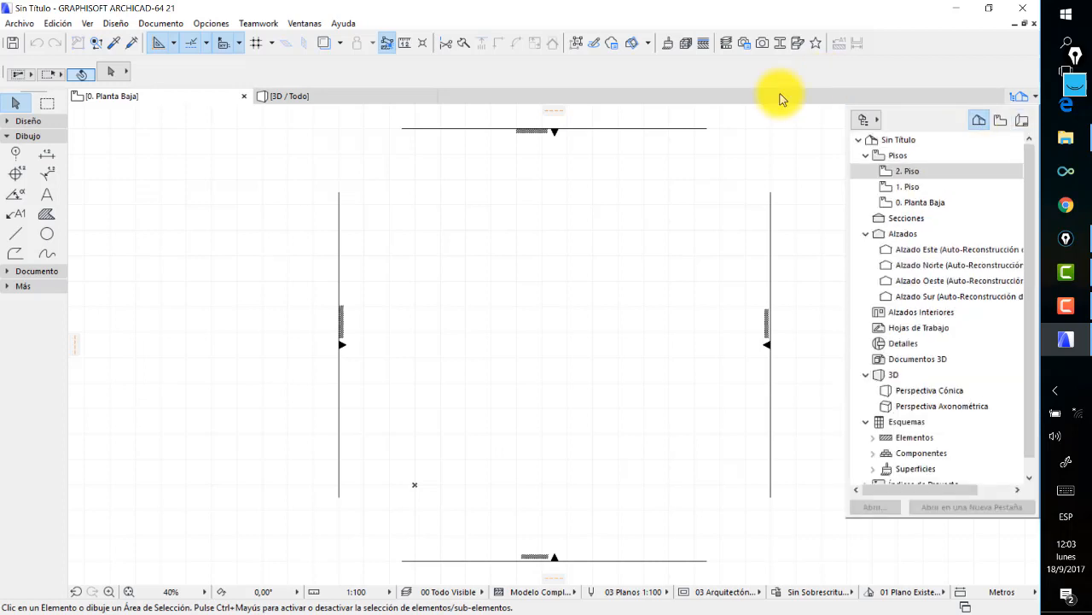
click(978, 121)
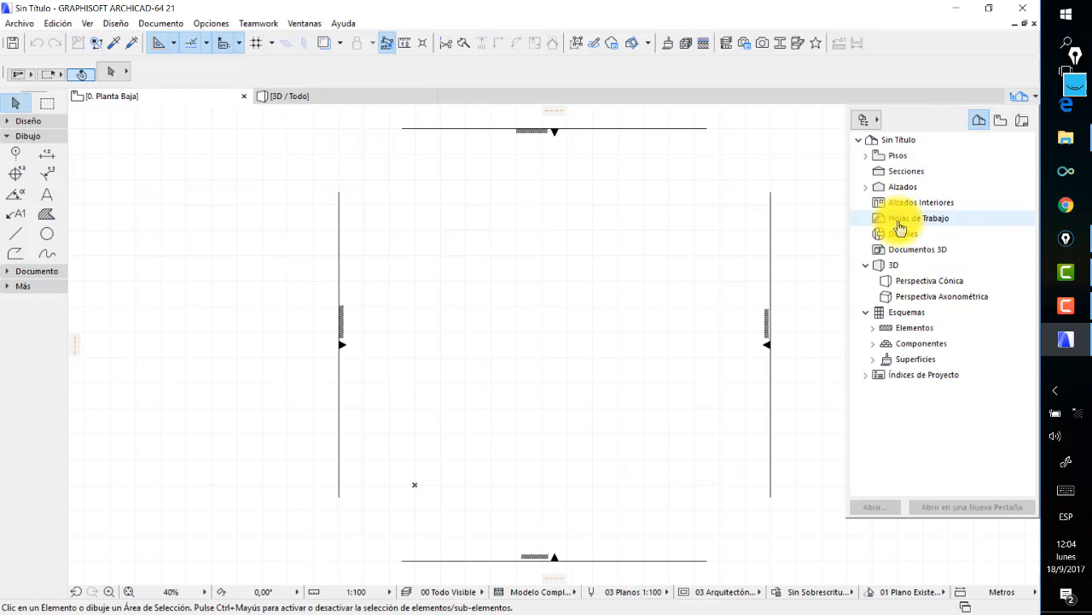
click(999, 121)
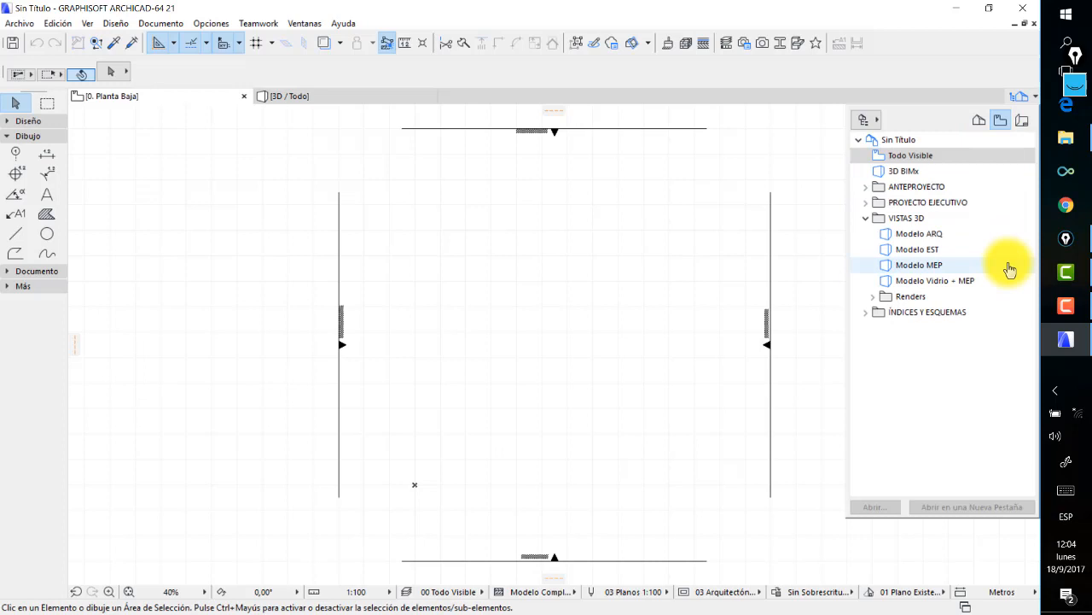
click(1022, 122)
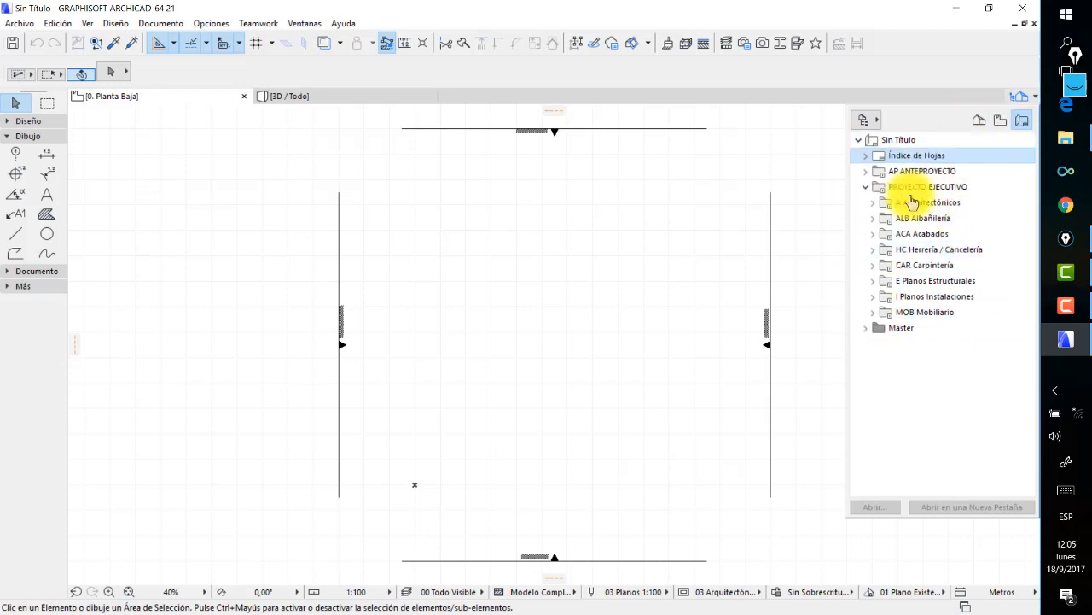
Open the AP-01 Plantas layout from the AP ANTEPROYECTO subset and inspect its drawing titles.
click(866, 187)
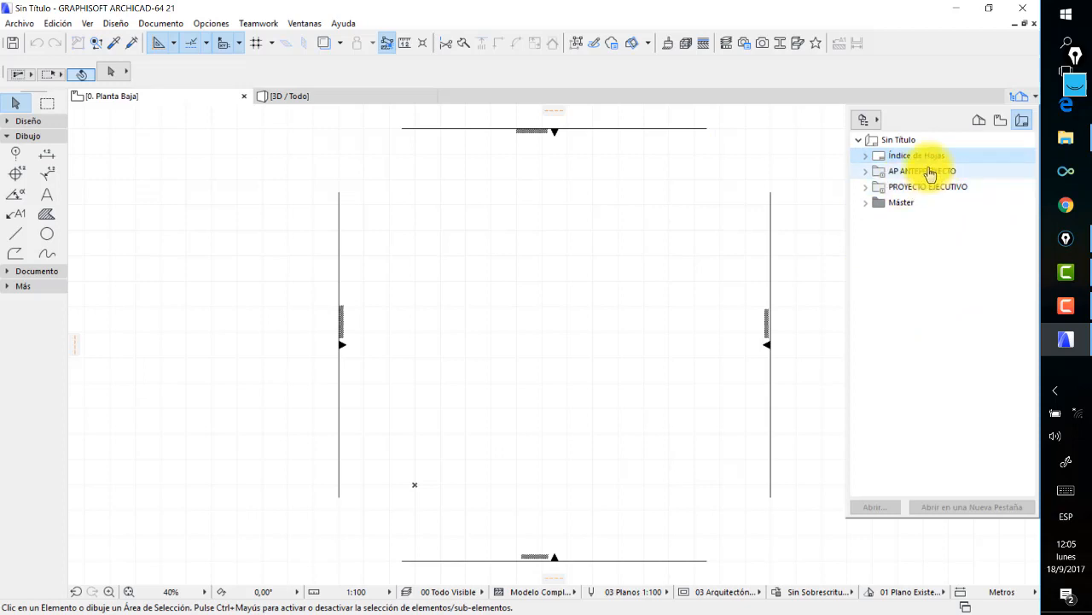
double_click(934, 171)
double_click(927, 188)
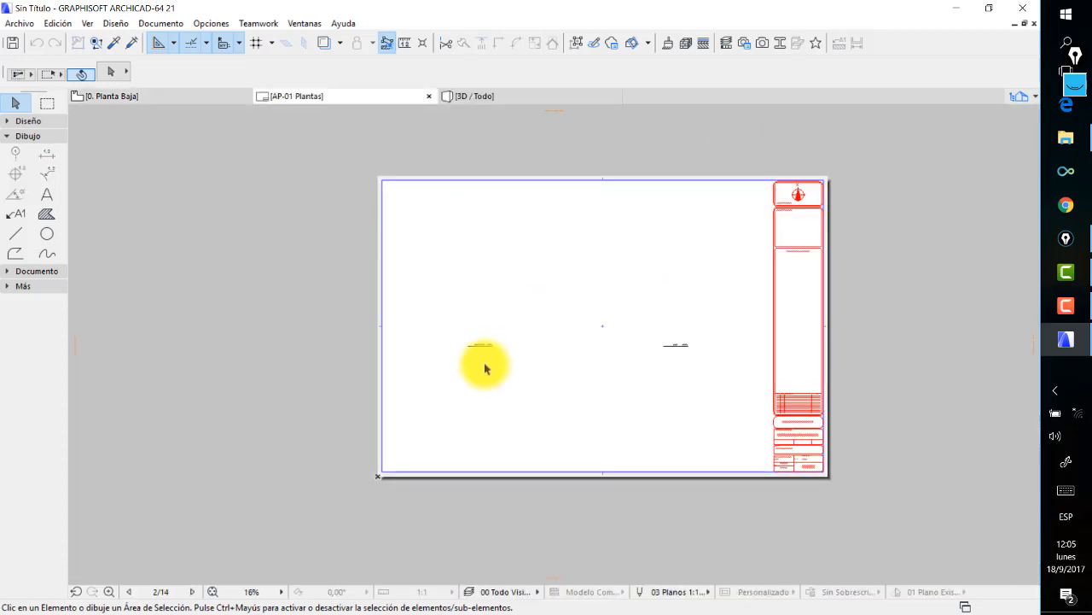
scroll(486, 331, up, 4)
scroll(492, 336, up, 3)
scroll(473, 354, down, 7)
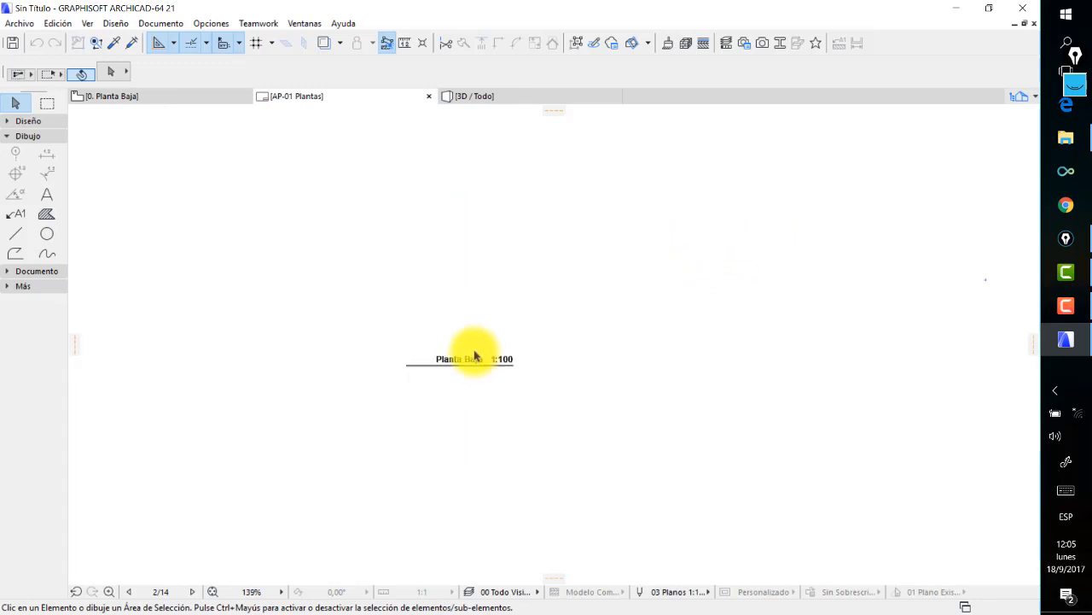
middle_drag(634, 344, 620, 347)
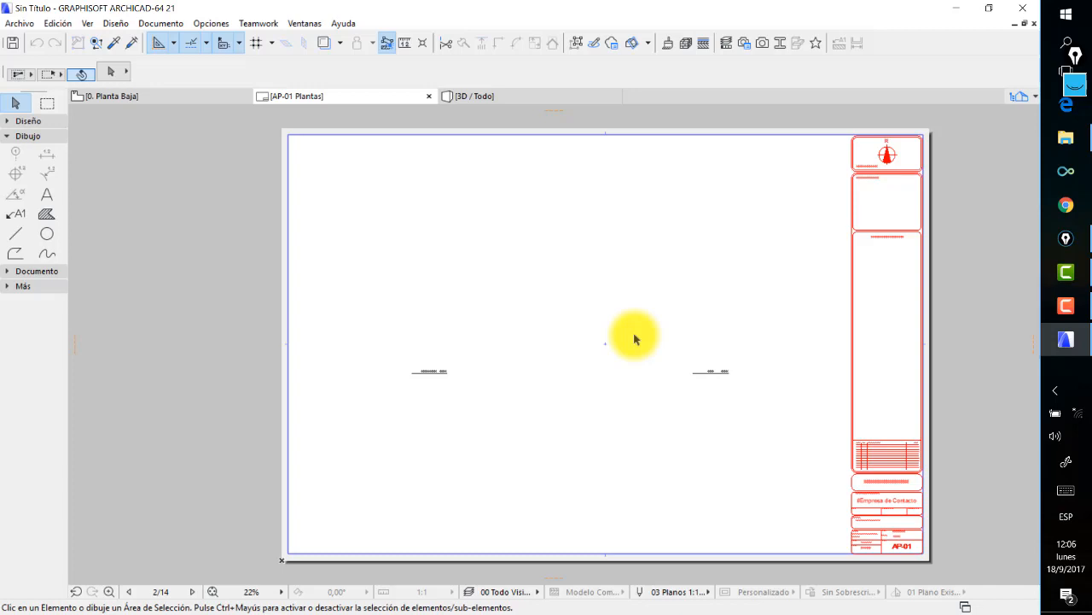
Expand the Máster folder of the layout book and open the Doblecarta Horizontal master layout.
click(1031, 96)
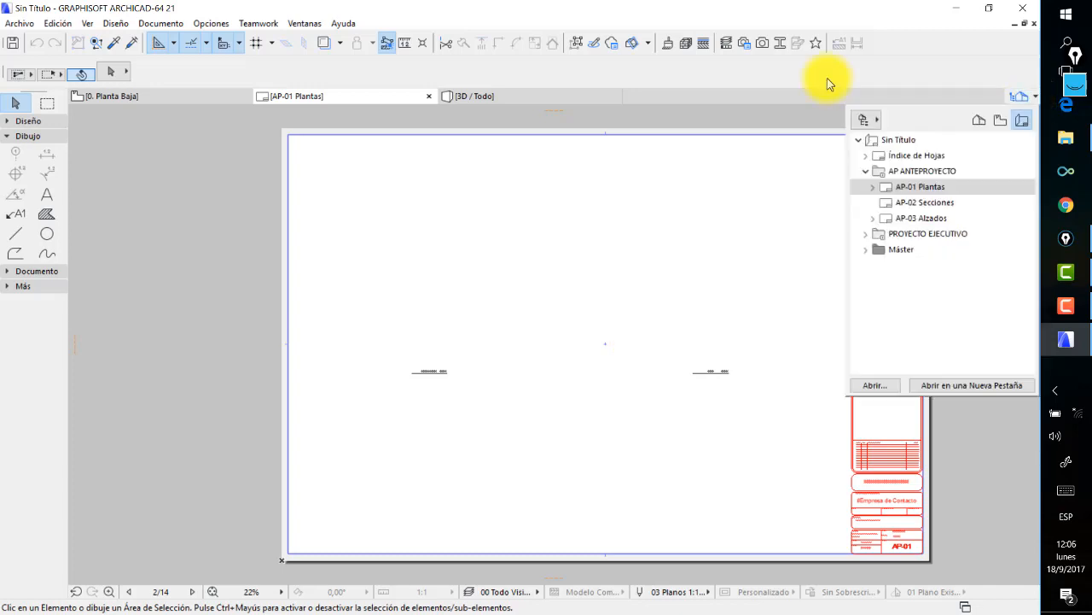
click(868, 172)
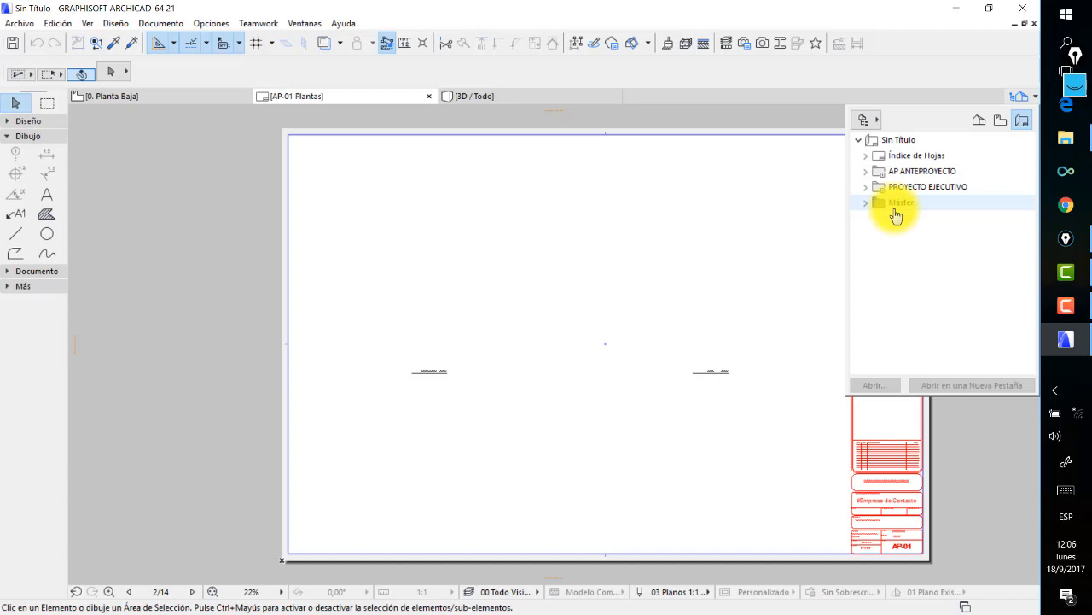
click(866, 202)
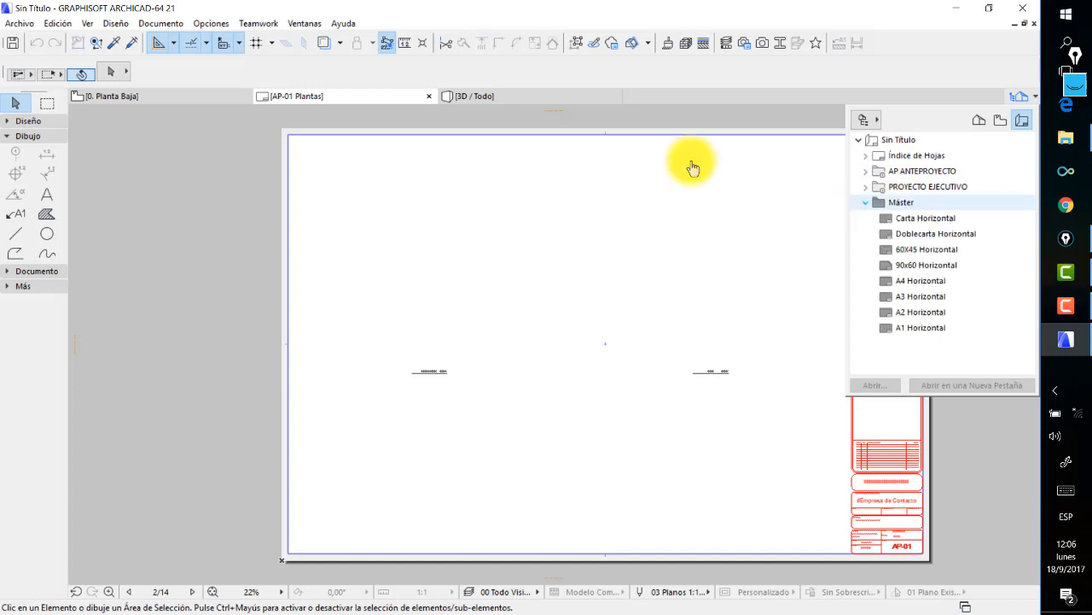
double_click(932, 233)
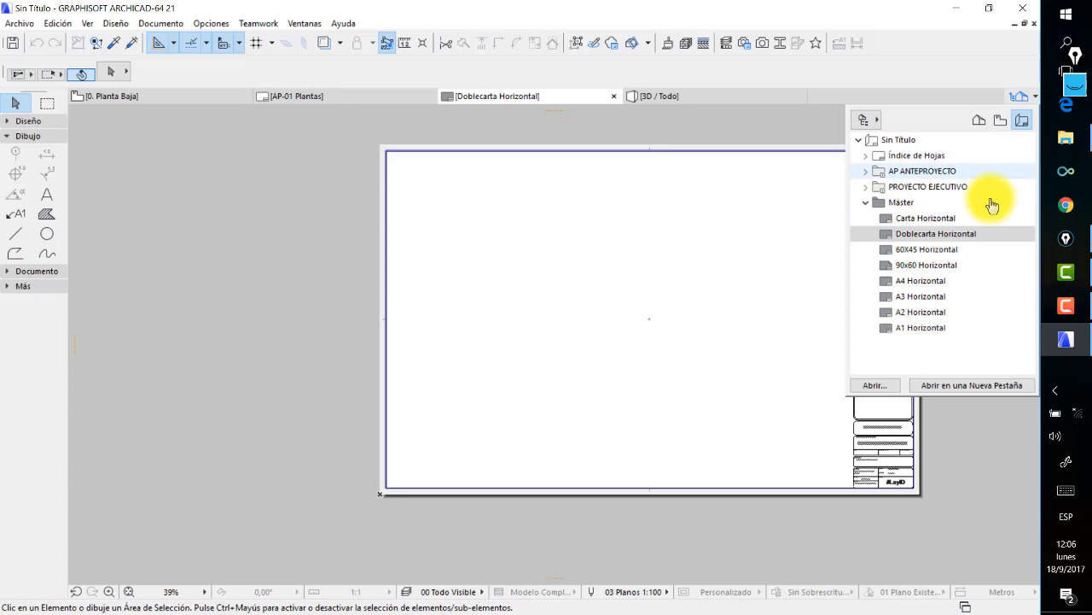
Open the 60X45 Horizontal master layout and view its whole sheet with the title block.
click(961, 256)
double_click(939, 252)
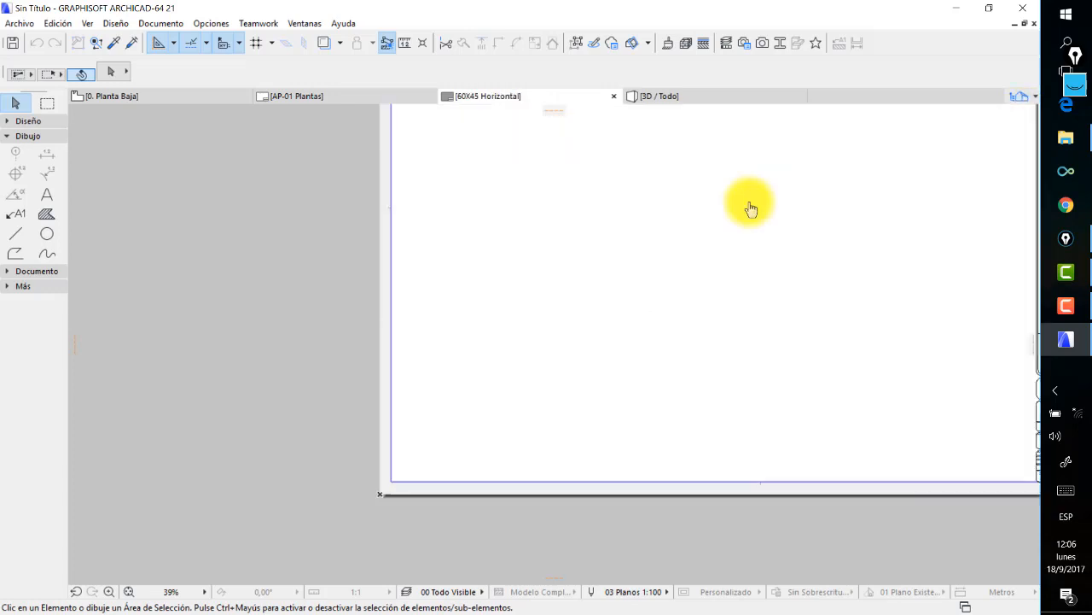
scroll(785, 228, down, 4)
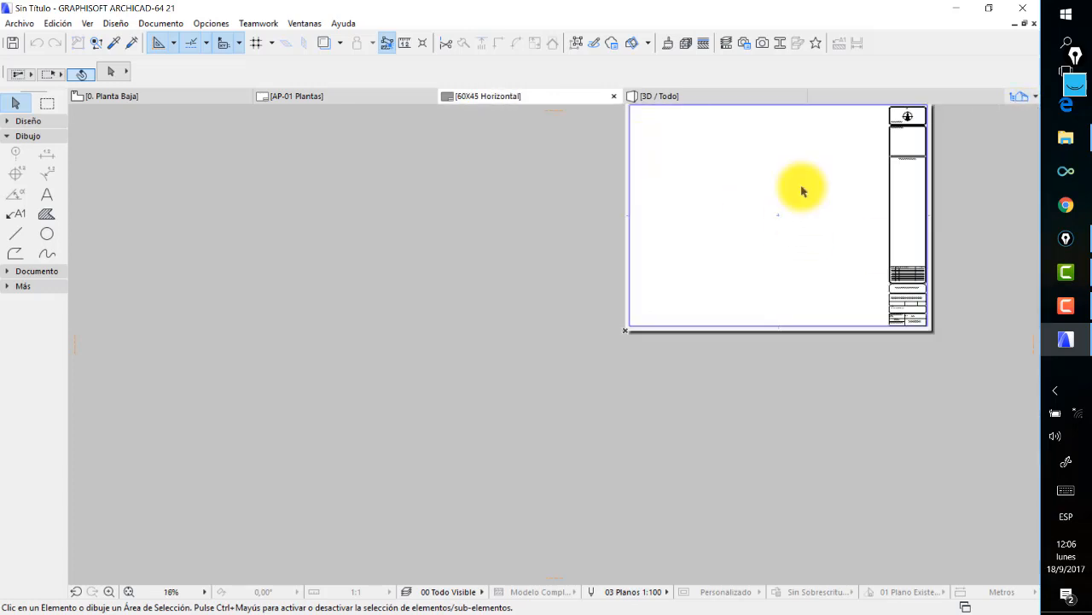
right_click(803, 188)
click(796, 173)
middle_drag(796, 173, 594, 244)
scroll(683, 263, up, 2)
Show the full Navigator palette and place it beside the master sheet.
click(1019, 96)
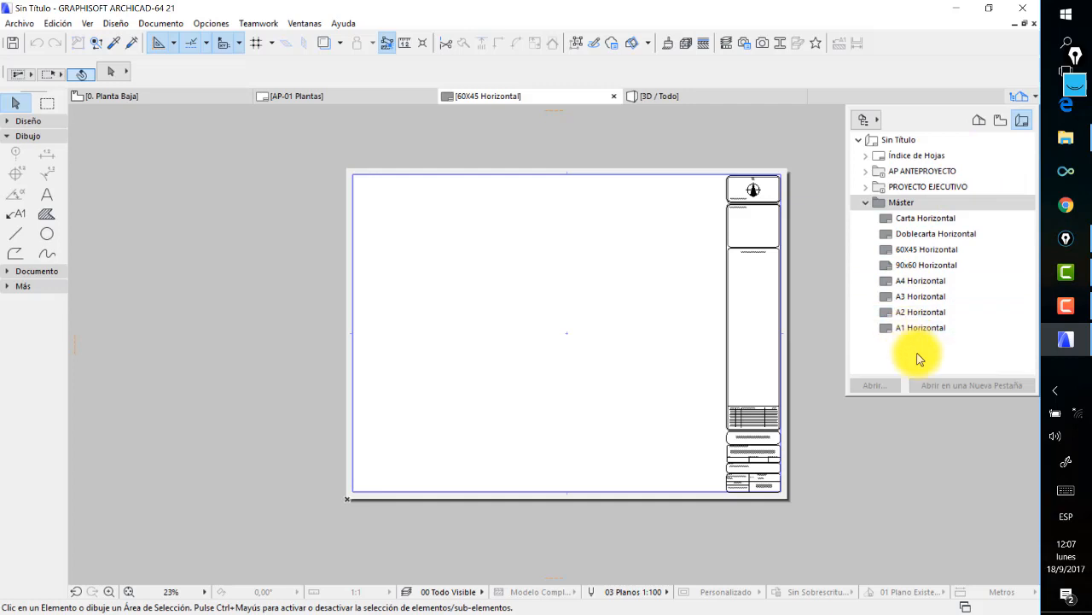
click(866, 119)
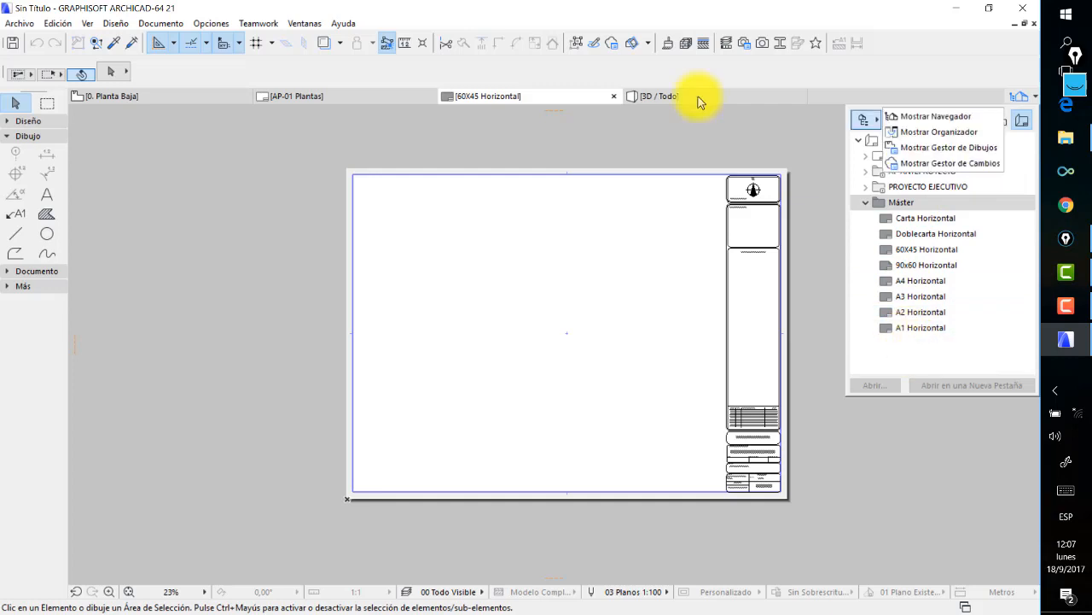
click(918, 120)
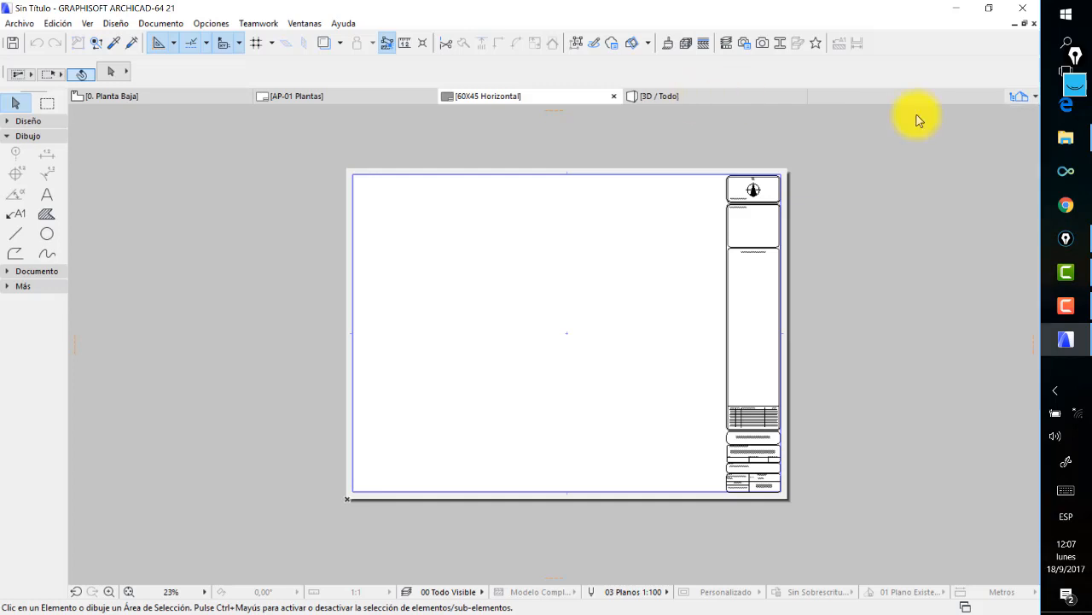
drag(914, 103, 927, 119)
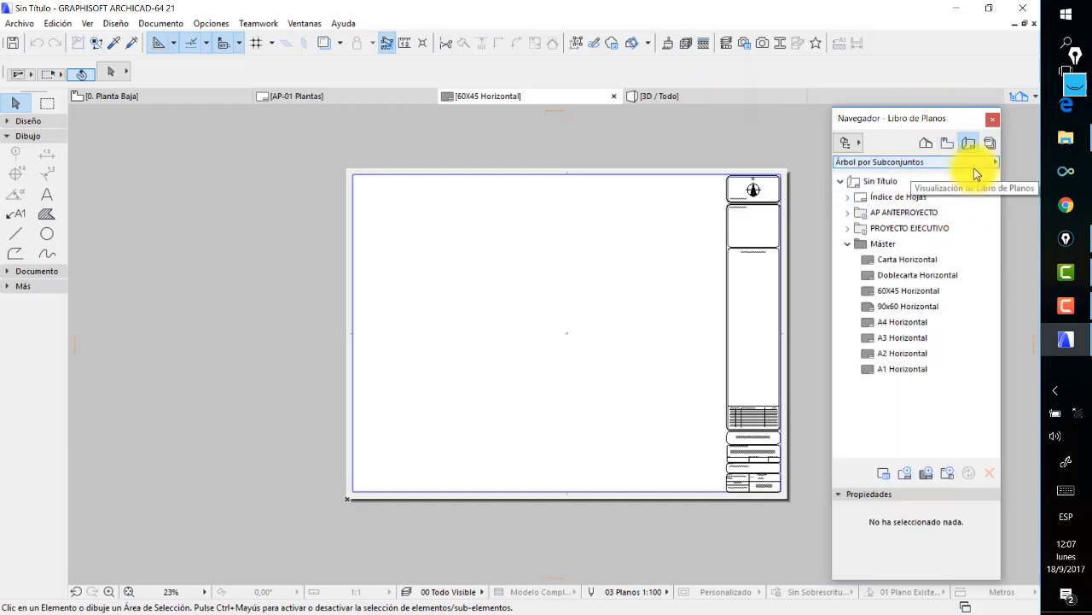
drag(972, 114, 969, 113)
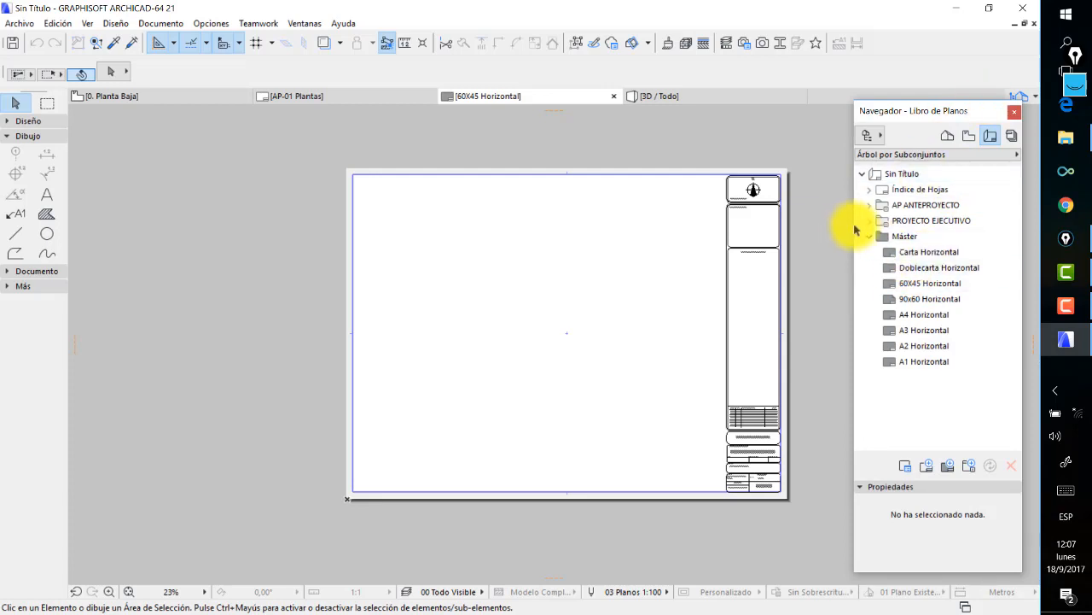
Start a new master layout in the Máster folder, named A1-TD2, with vertical orientation.
double_click(880, 236)
double_click(876, 236)
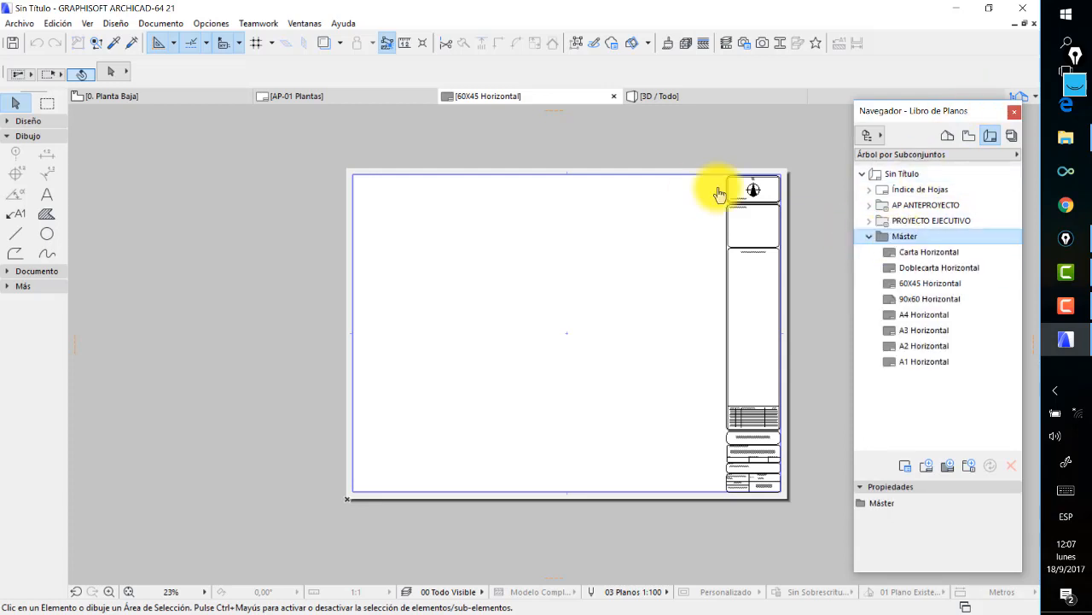
click(949, 468)
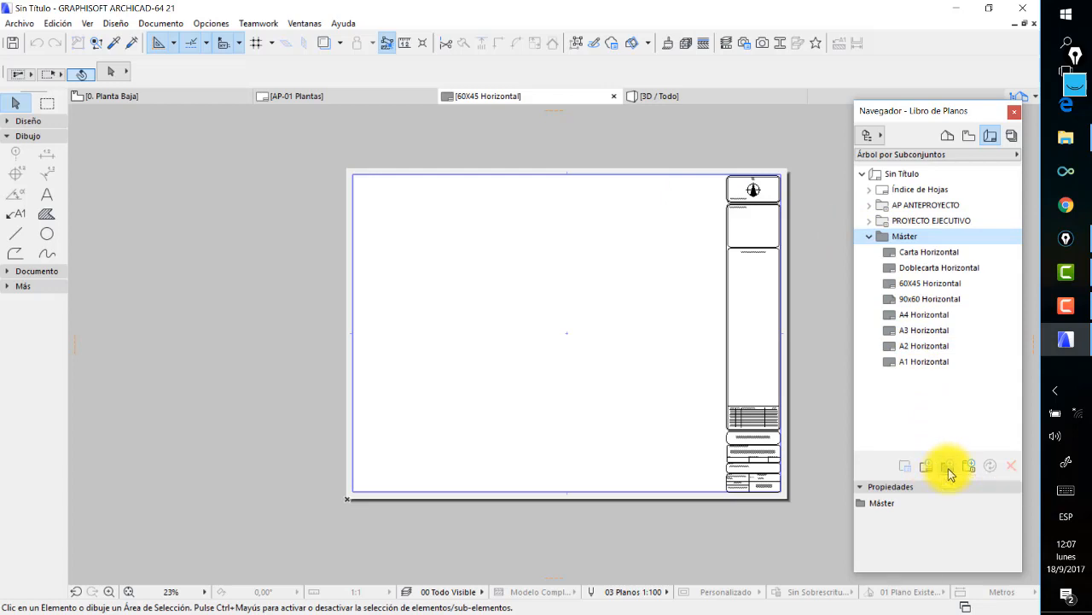
drag(568, 77, 522, 73)
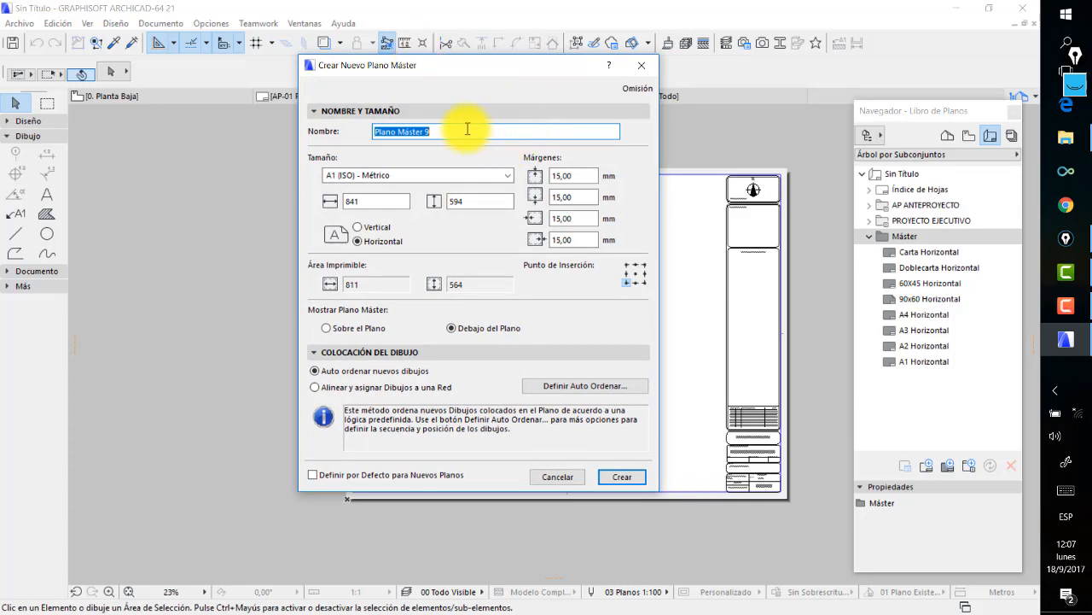
text(A1-TD2)
click(379, 228)
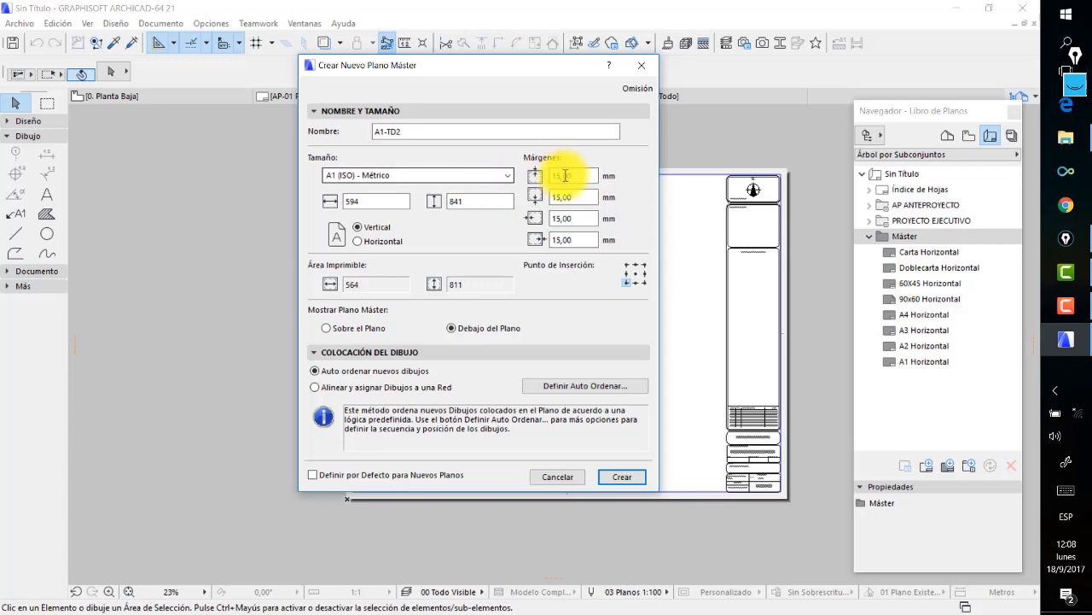
Set all four margins of the new master layout to 0 mm.
drag(568, 176, 531, 173)
text(0)
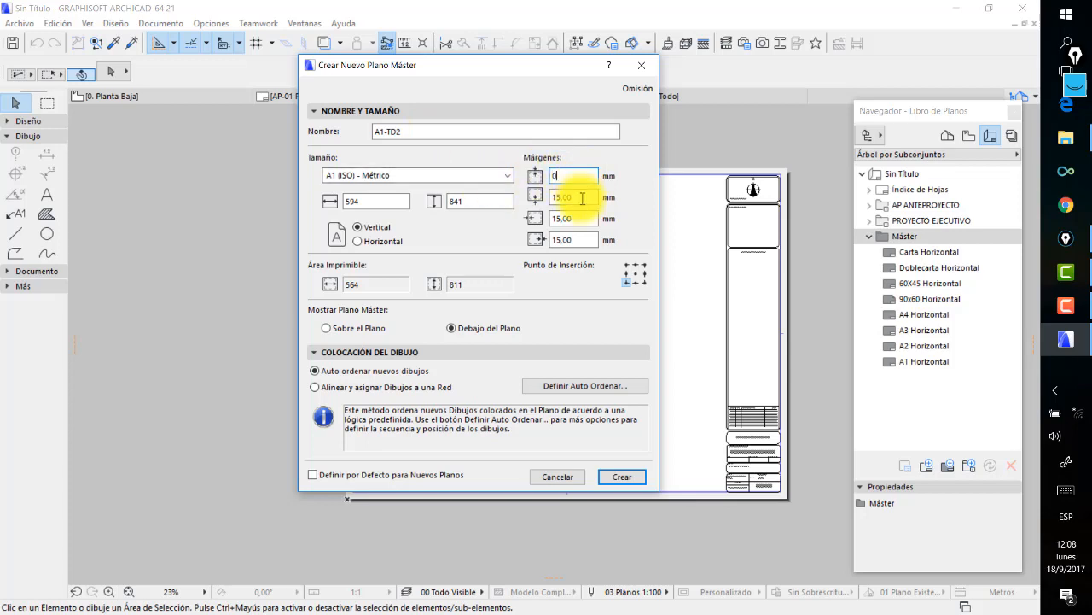
key(Tab)
text(0)
drag(585, 221, 542, 236)
text(00)
click(569, 219)
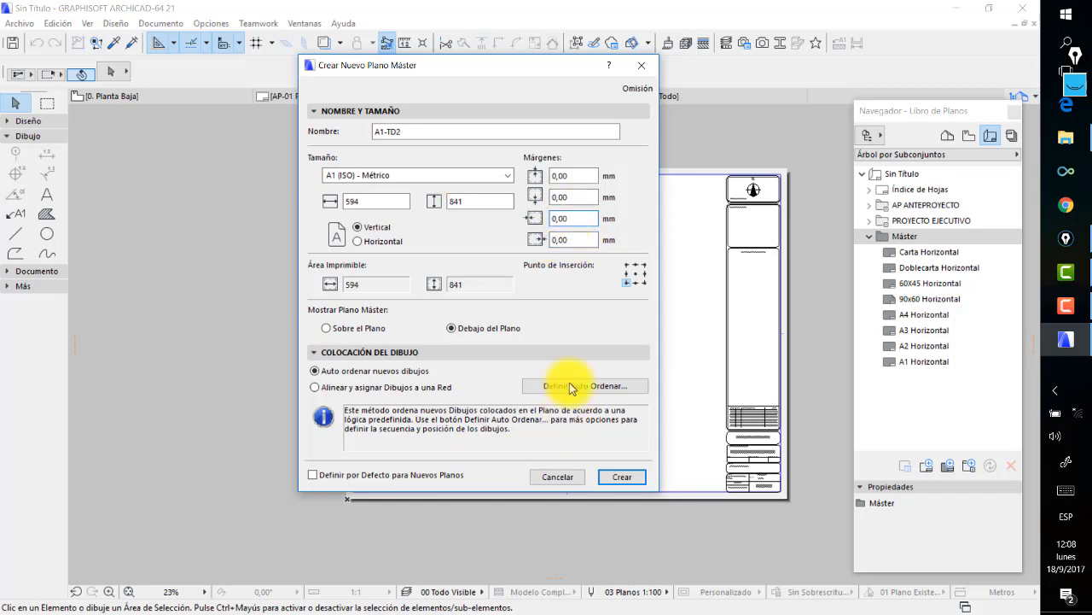
Create the A1-TD2 master layout with the entered settings and view its whole blank sheet.
click(636, 471)
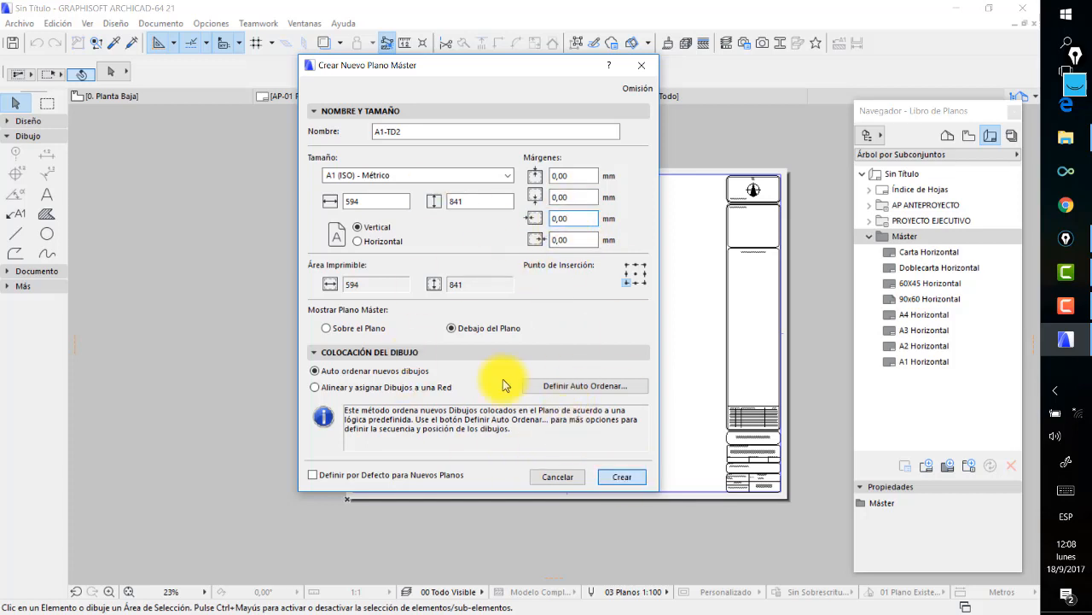
click(626, 476)
scroll(654, 261, down, 3)
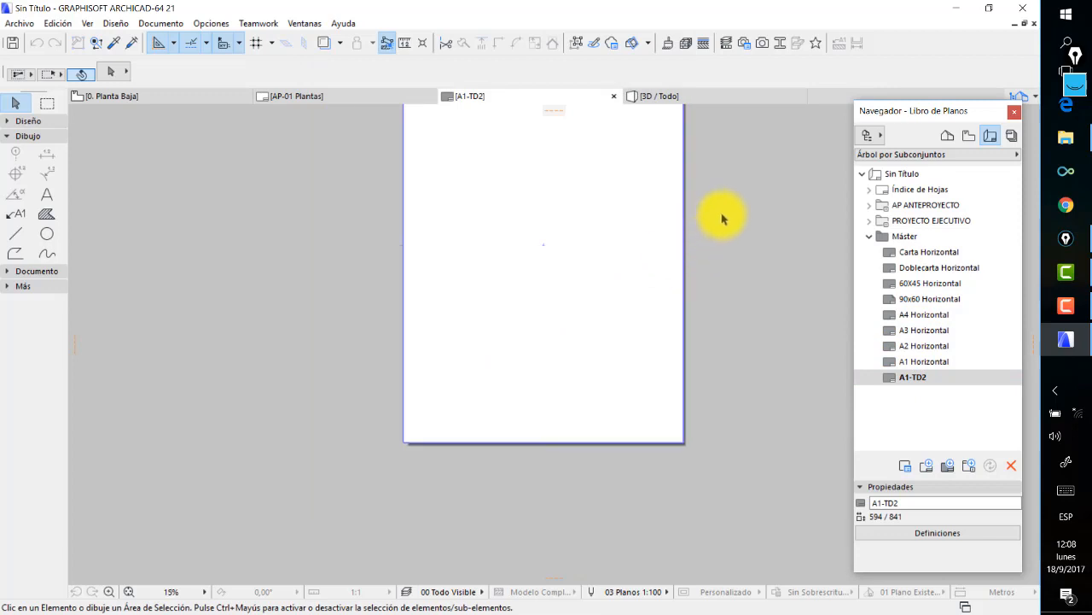
scroll(739, 207, down, 1)
middle_drag(740, 217, 708, 331)
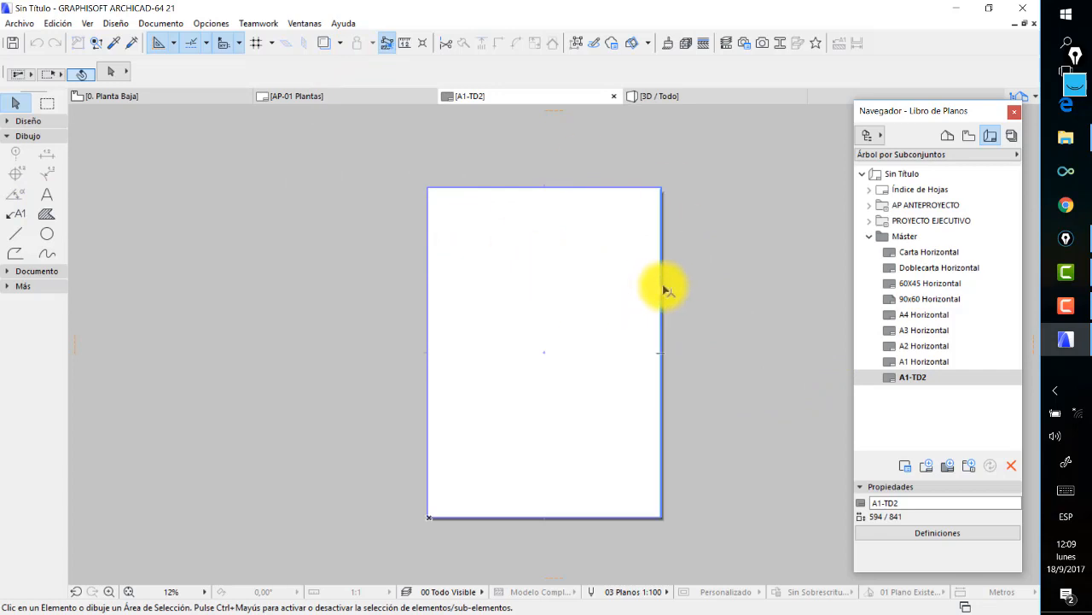
Create a new layout named Propuesta Formal that uses the A1-TD2 master layout.
click(927, 467)
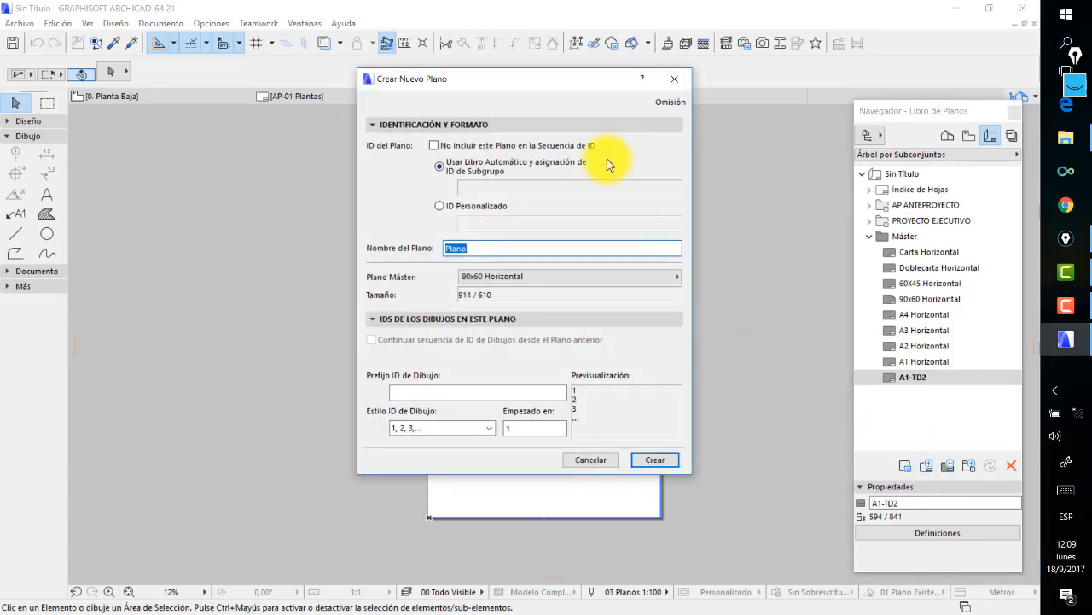
click(499, 245)
double_click(499, 245)
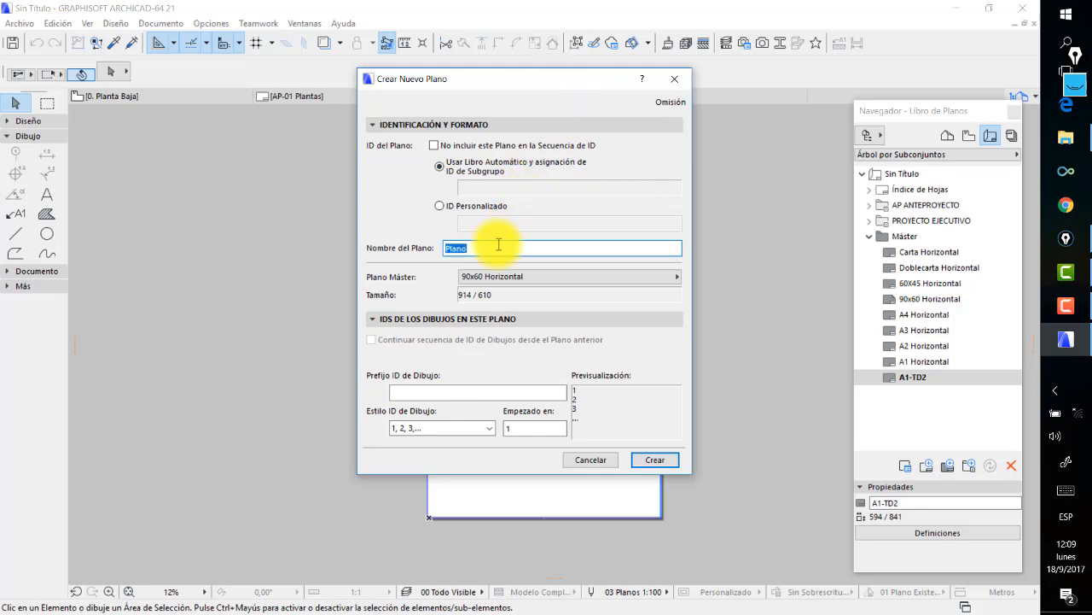
text(Propuesta Formal)
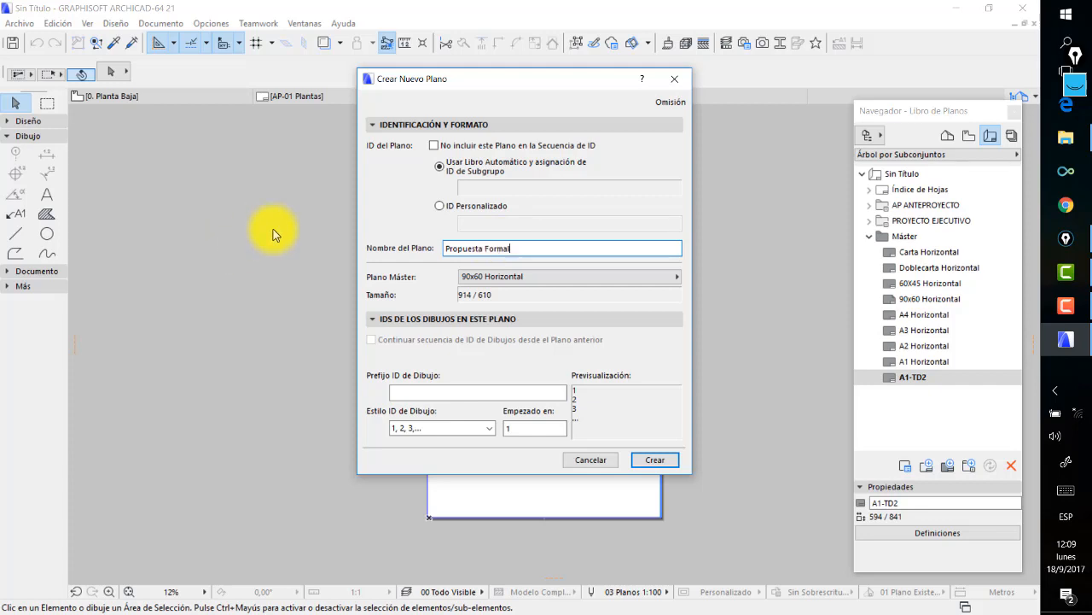
click(487, 278)
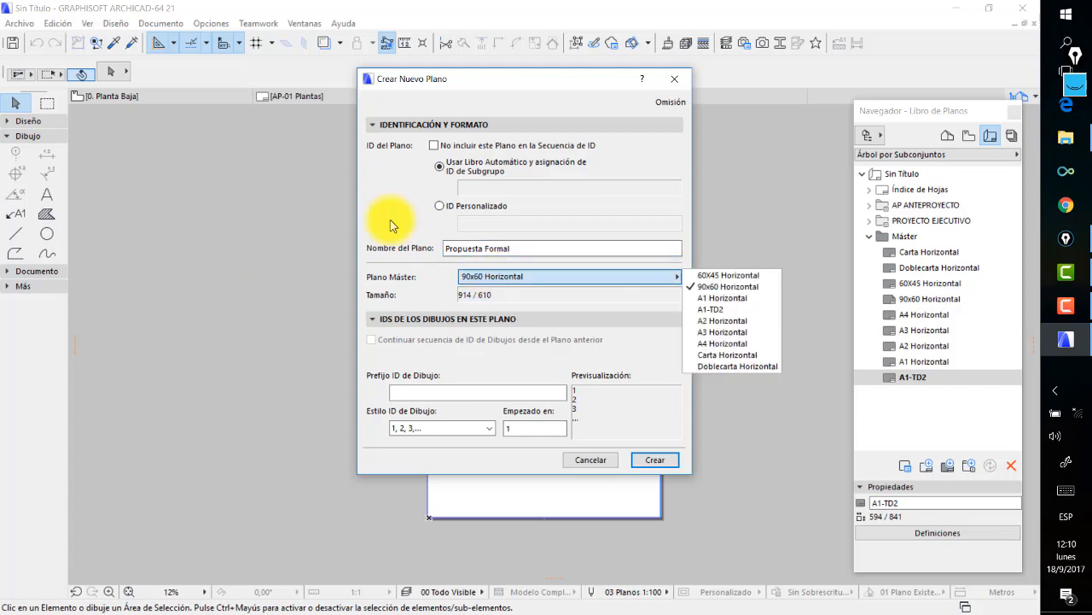
click(742, 311)
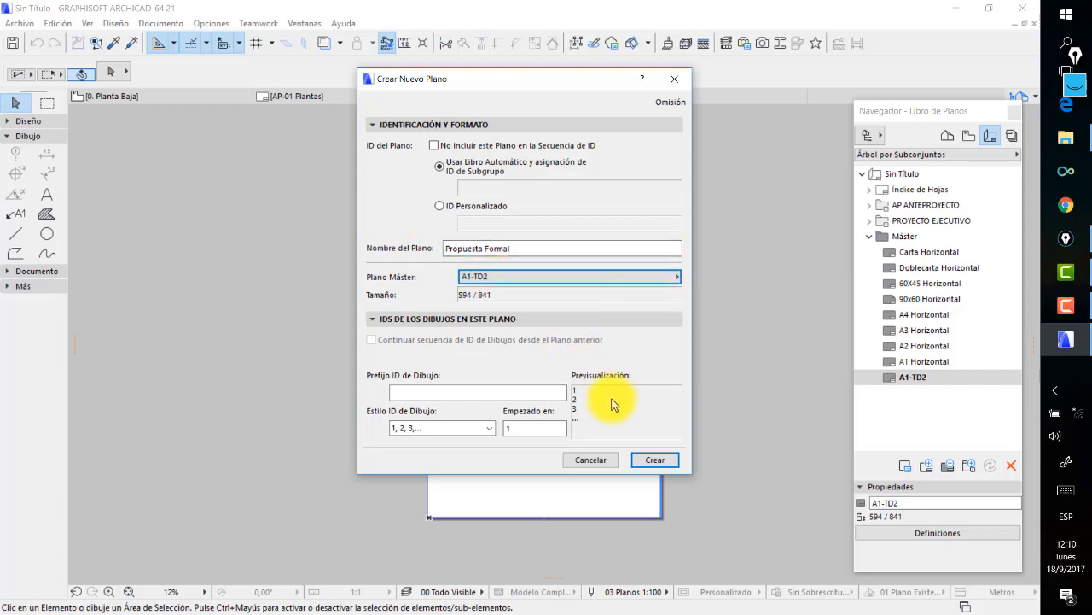
click(657, 459)
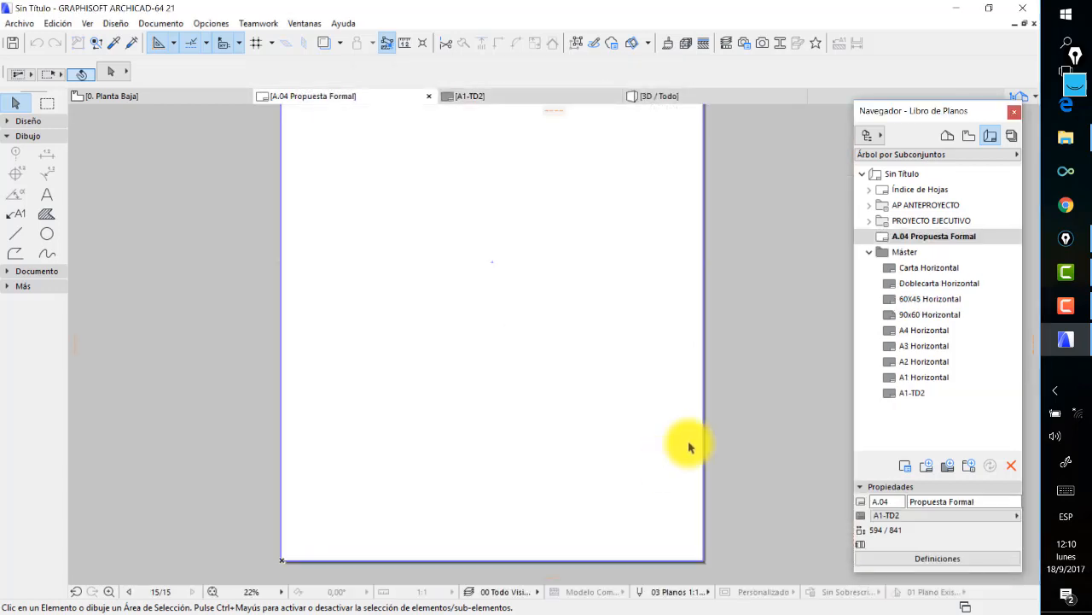
scroll(620, 222, down, 1)
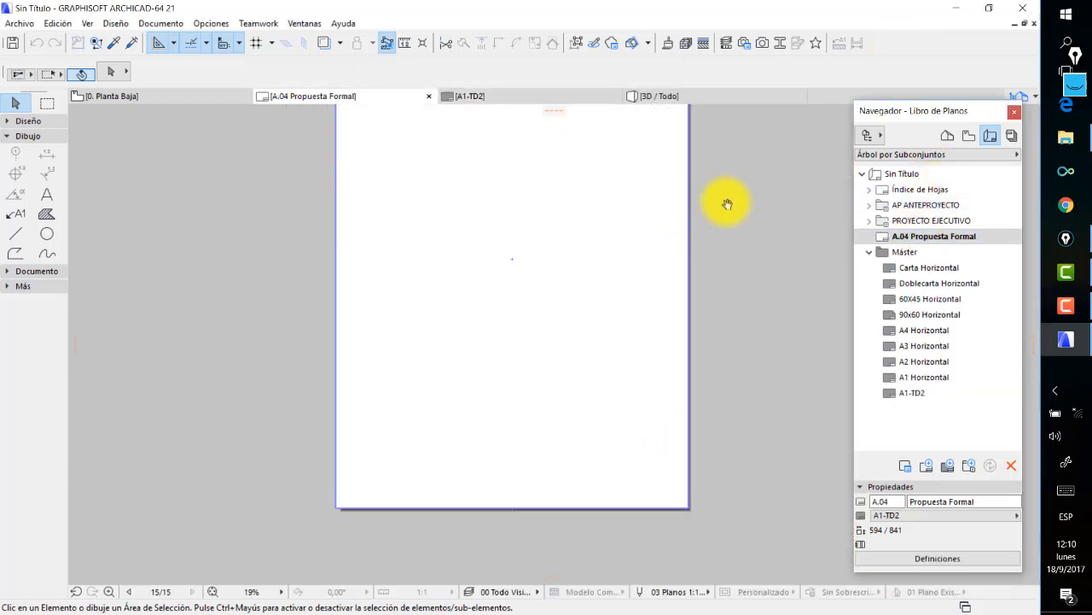
scroll(727, 205, down, 1)
Move the Propuesta Formal layout to the first place in the layout book, directly under the project name.
click(947, 243)
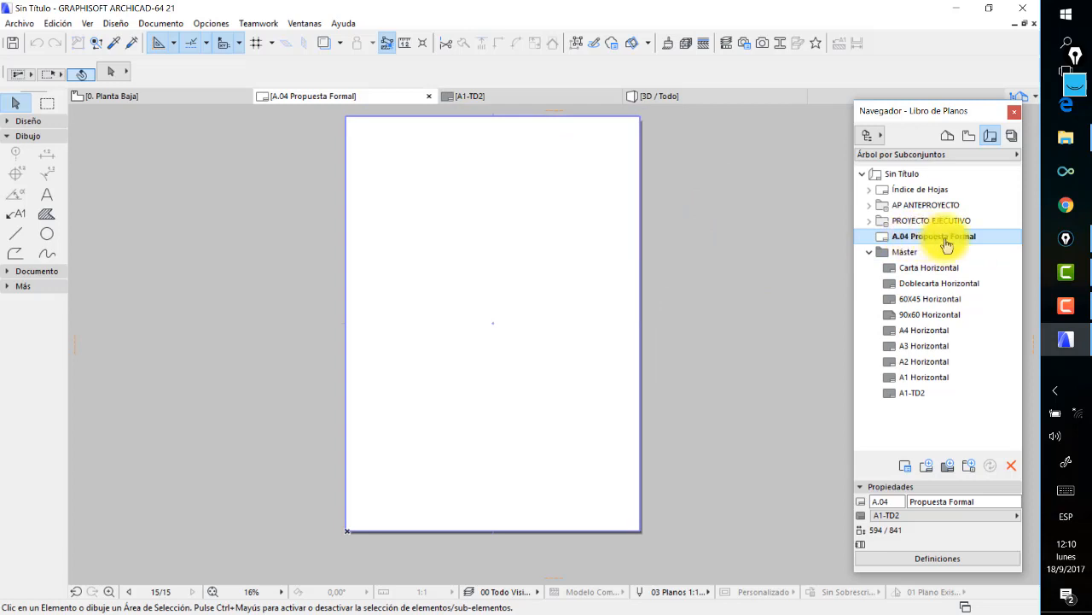
drag(921, 239, 930, 175)
middle_drag(649, 226, 607, 248)
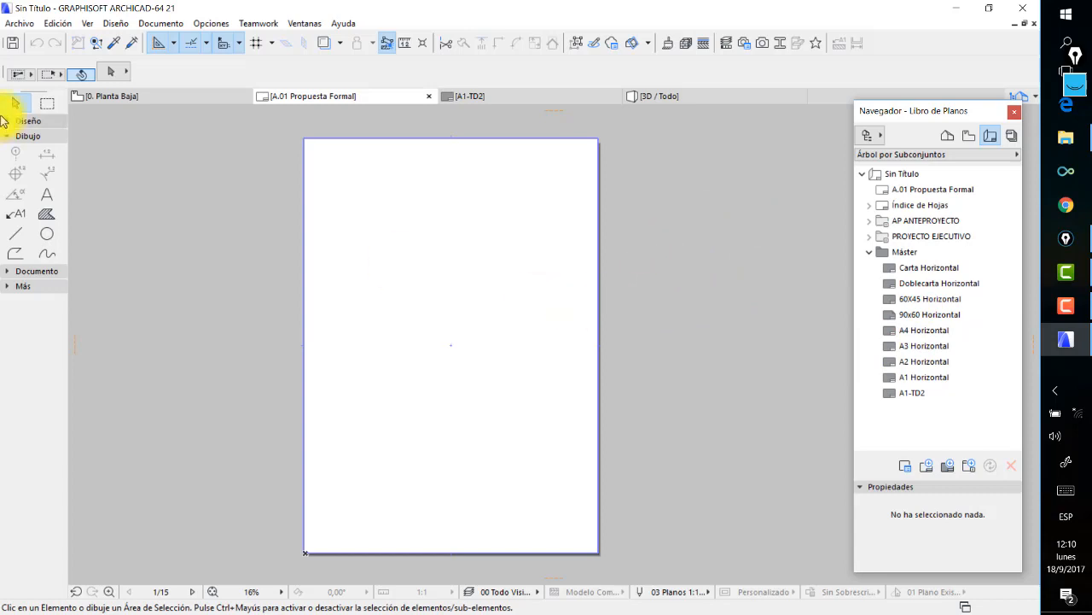
Place the external drawing PerspectivaGeneral from the desktop folder Diagramar con ArchiCAD on the upper half of the Propuesta Formal sheet.
click(19, 23)
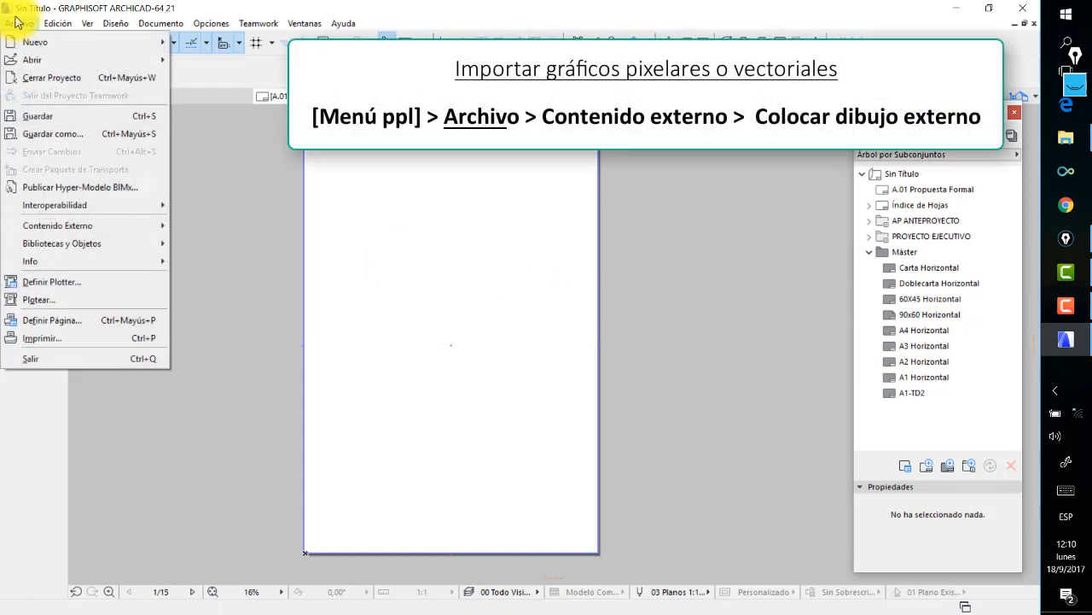
mouse_move(98, 224)
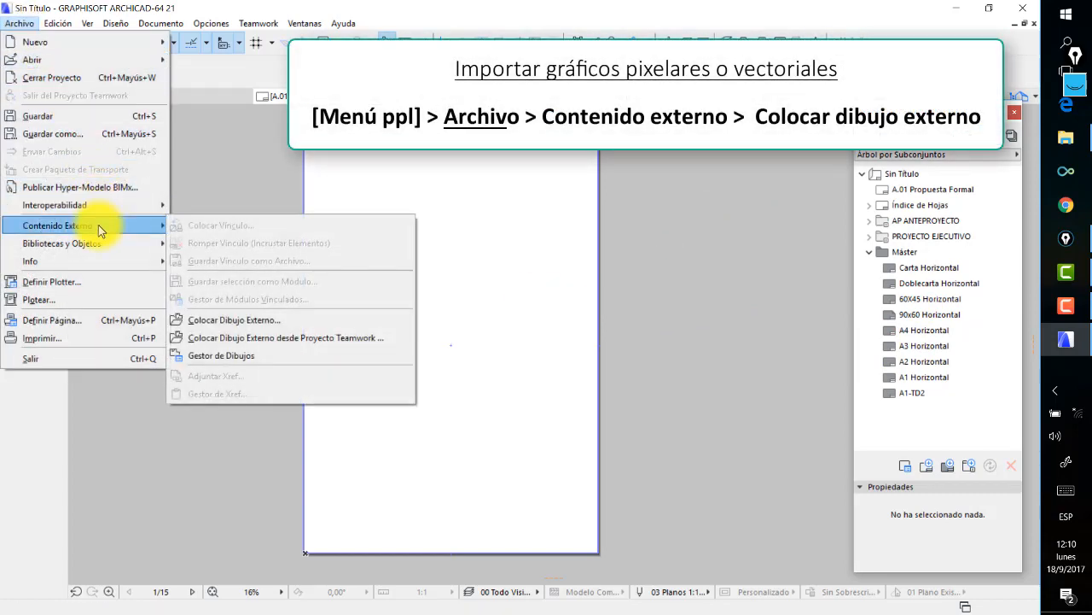
click(283, 321)
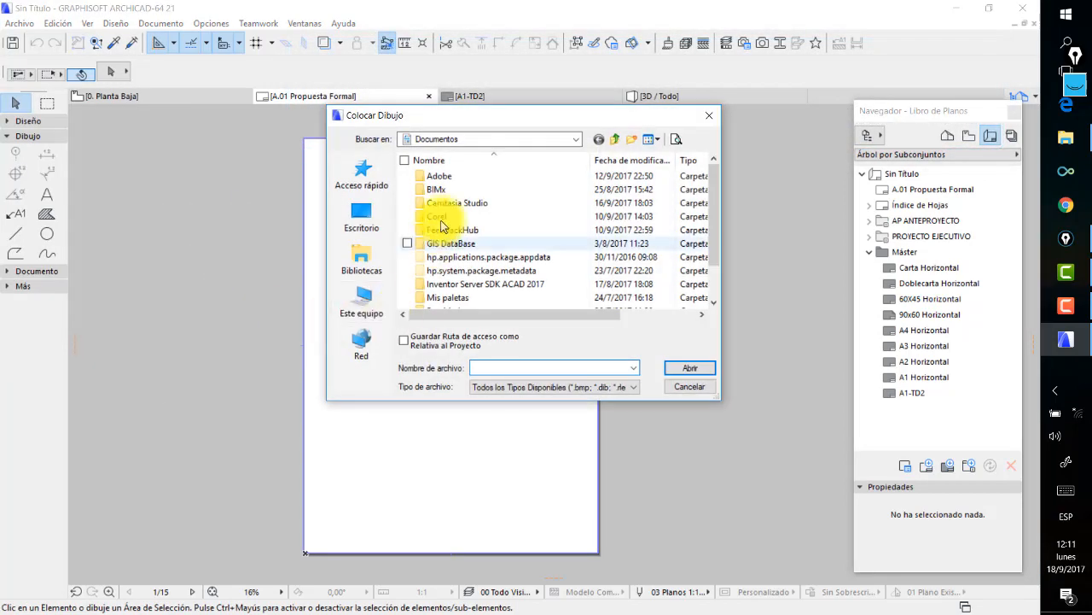
click(362, 215)
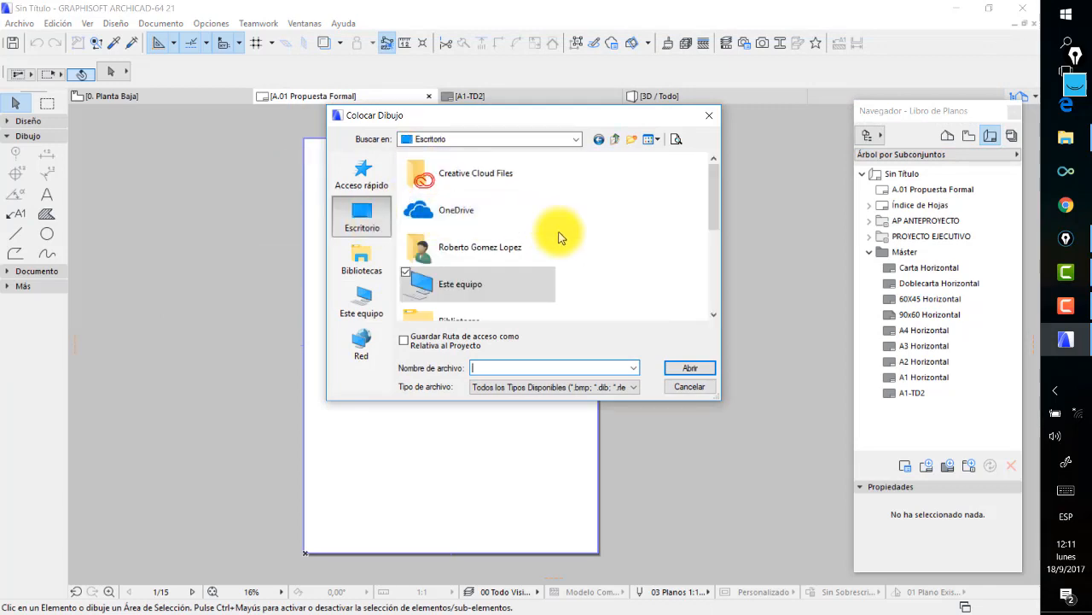
scroll(595, 268, down, 2)
scroll(595, 268, up, 2)
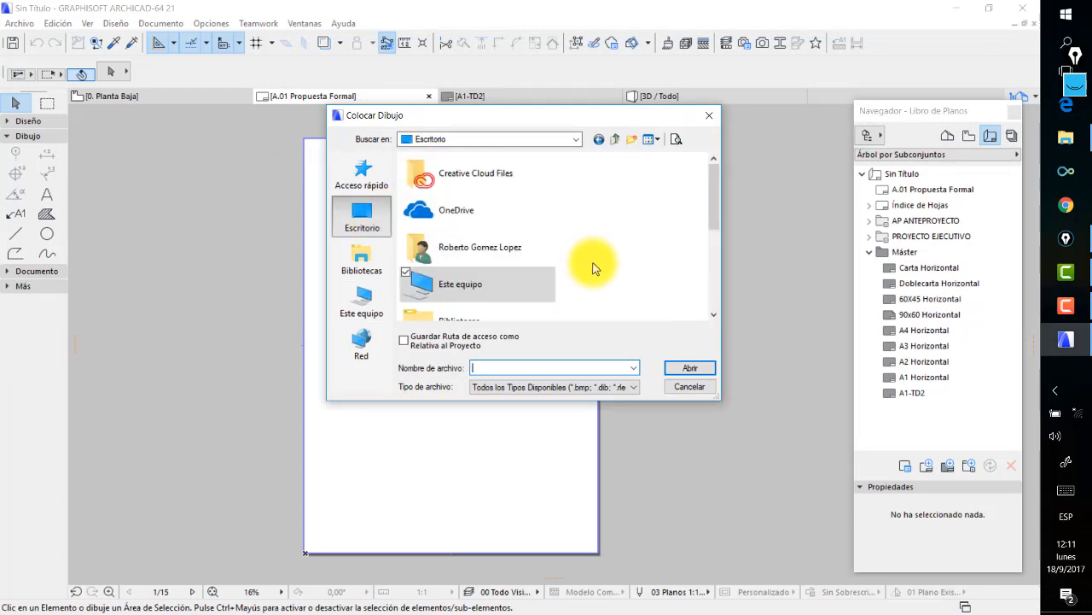
scroll(592, 261, down, 2)
double_click(465, 259)
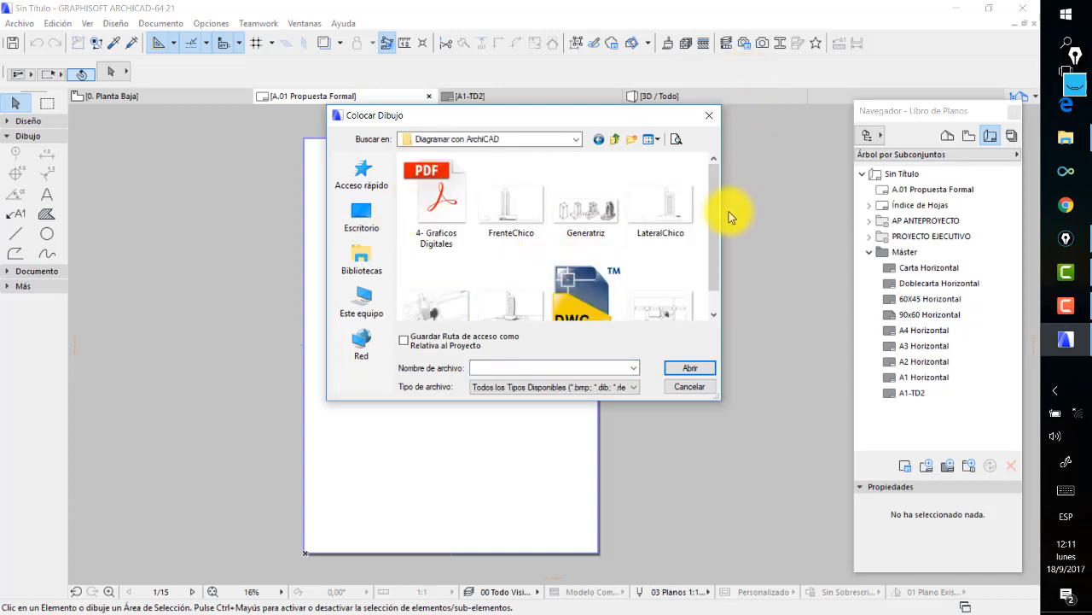
scroll(714, 211, down, 1)
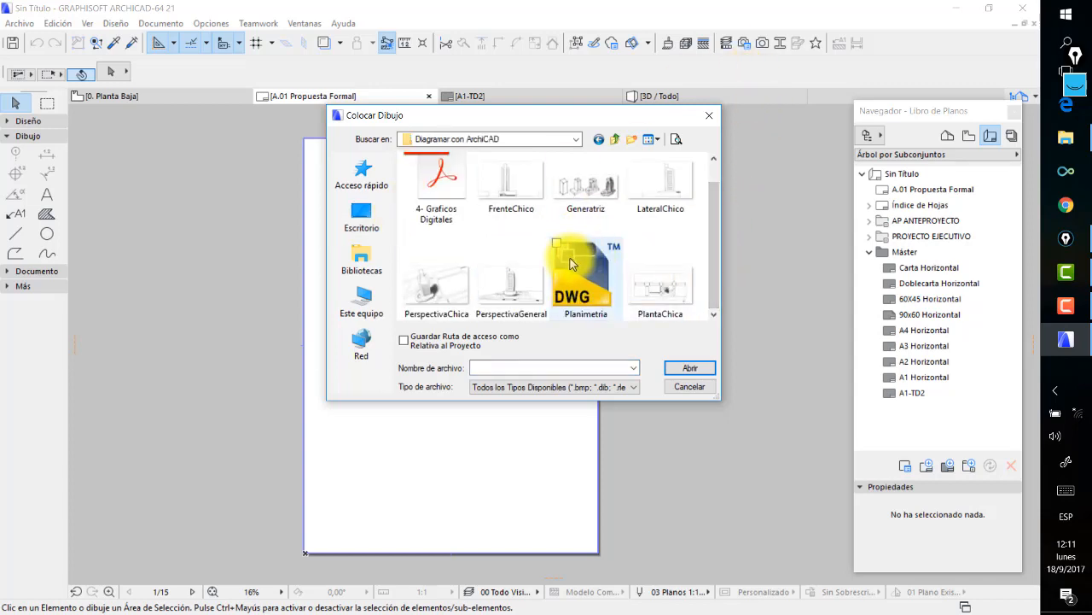
double_click(512, 273)
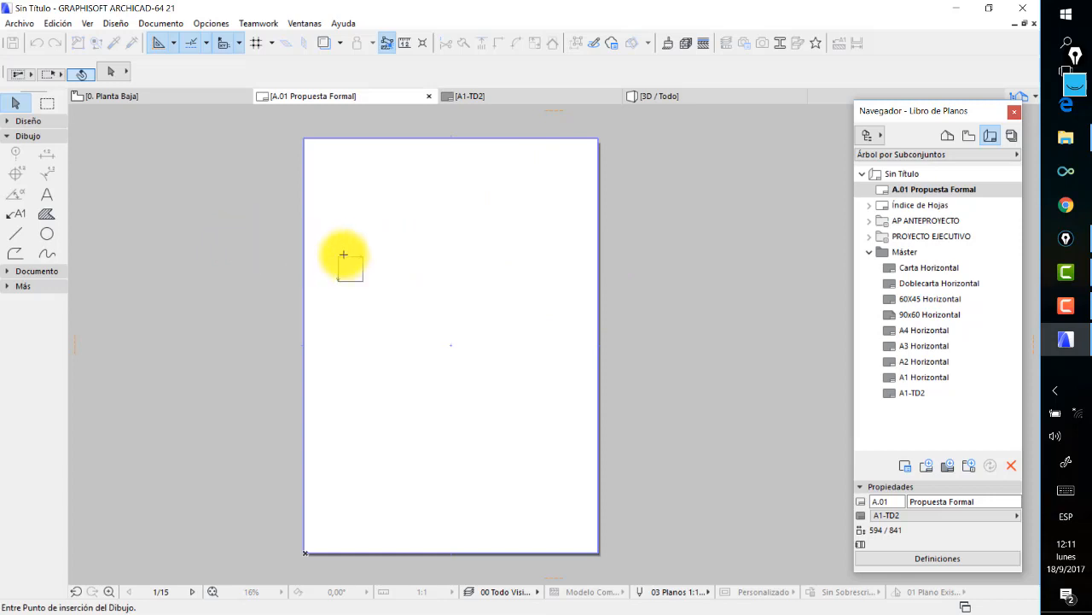
click(386, 225)
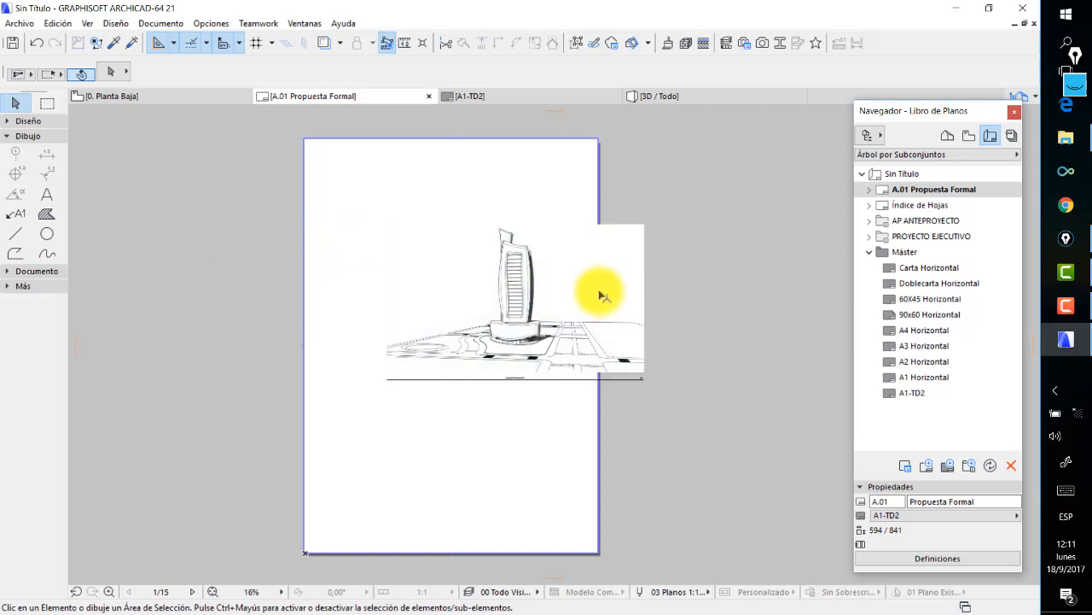
Try selecting the PerspectivaGeneral drawing through its surface with quick selection, clear the selection, and return to the Arrow tool.
scroll(600, 294, down, 2)
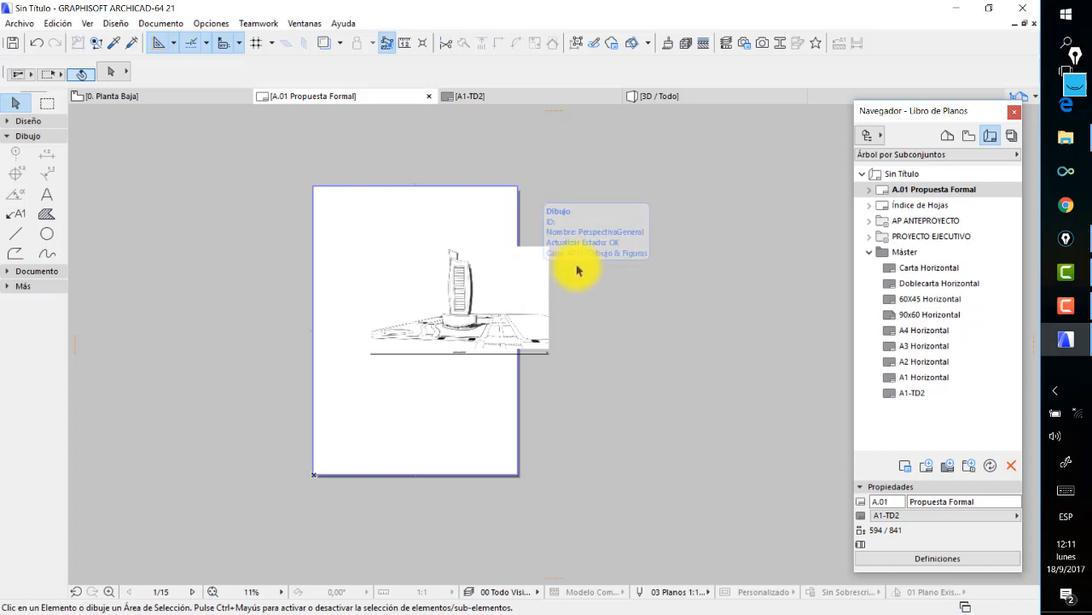
scroll(491, 278, up, 2)
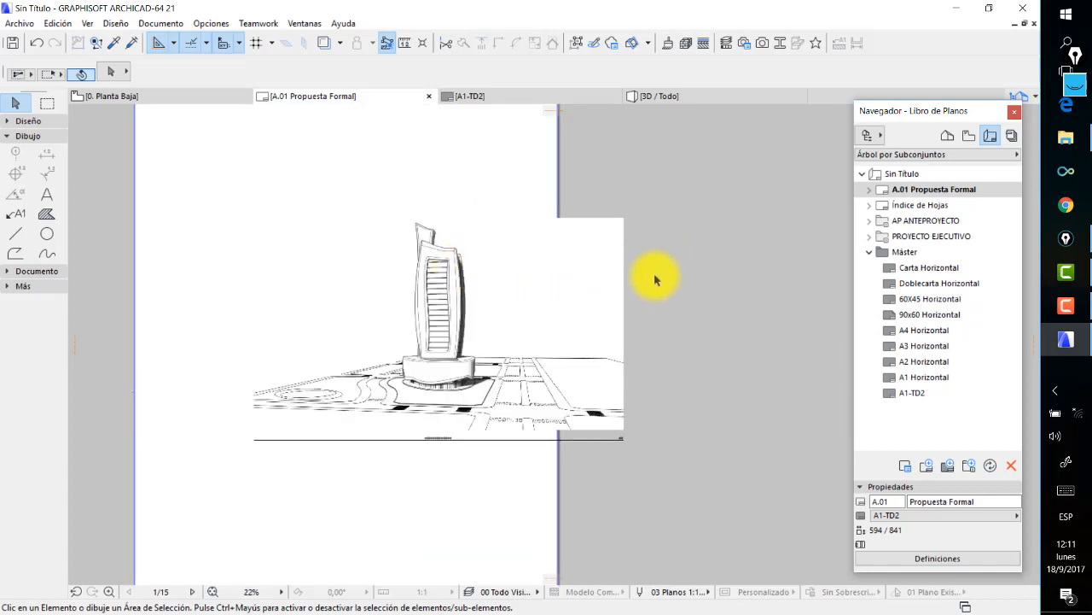
click(595, 272)
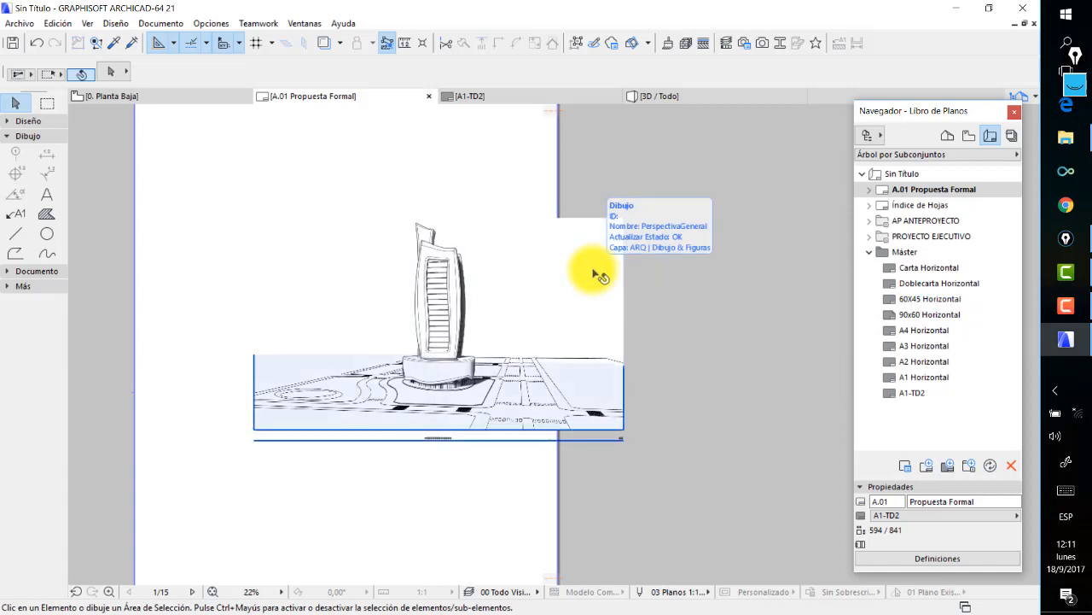
key(Escape)
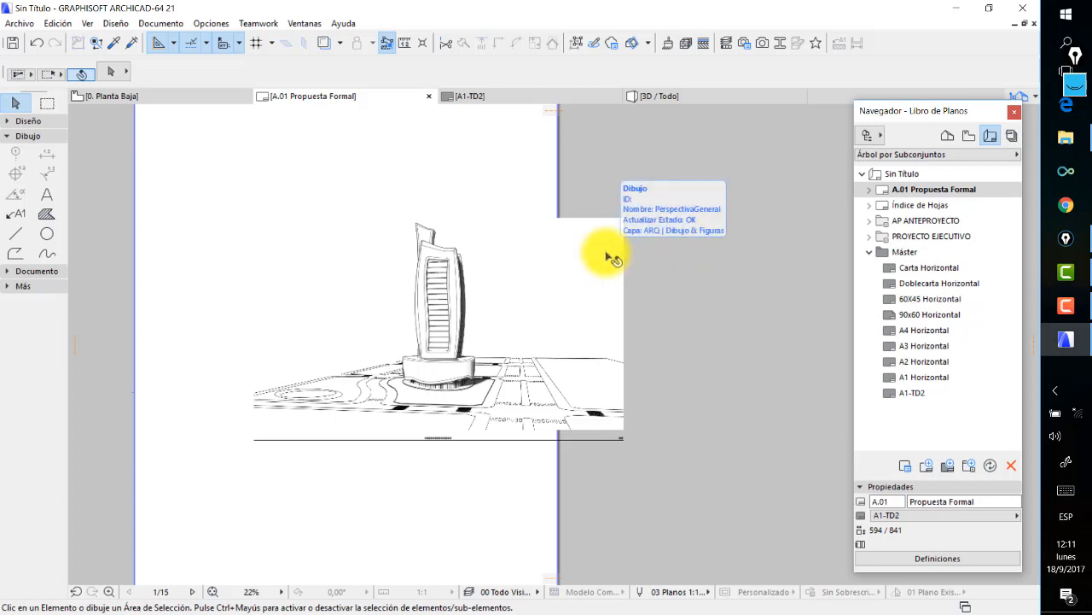
click(611, 256)
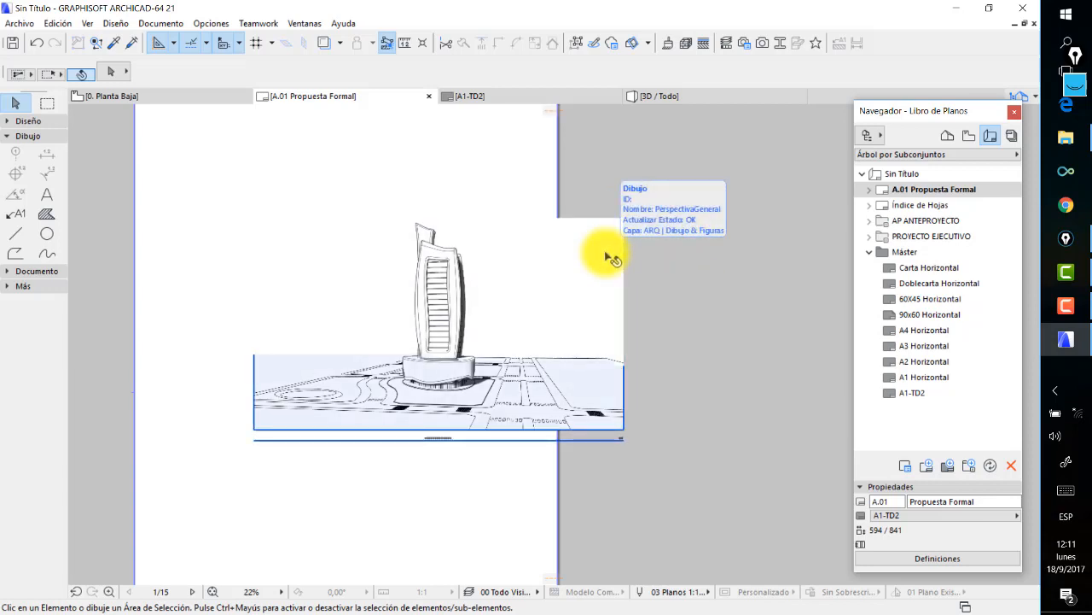
key(Escape)
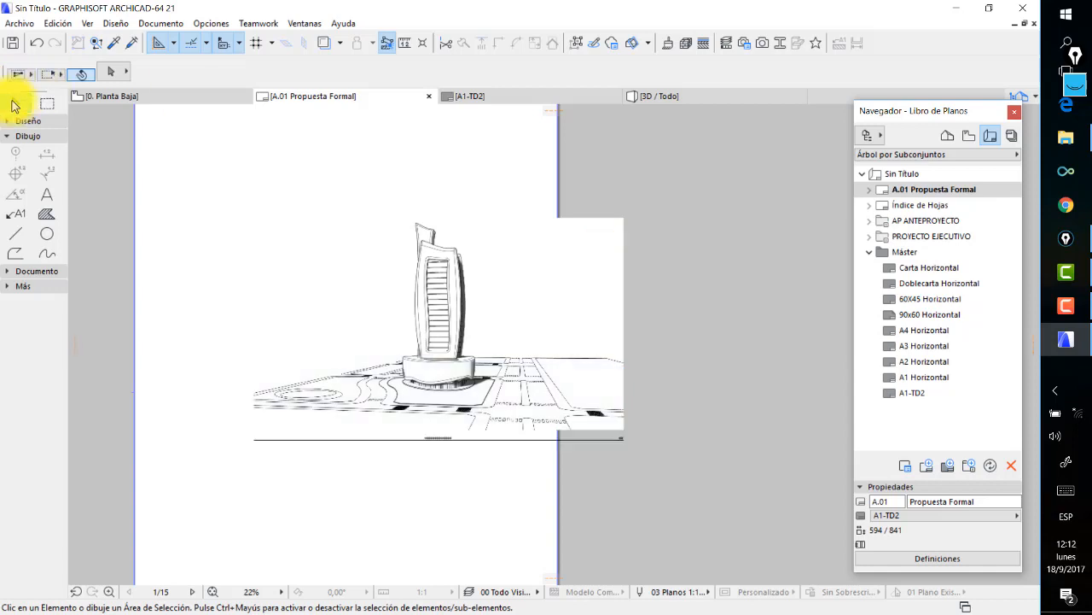
click(14, 103)
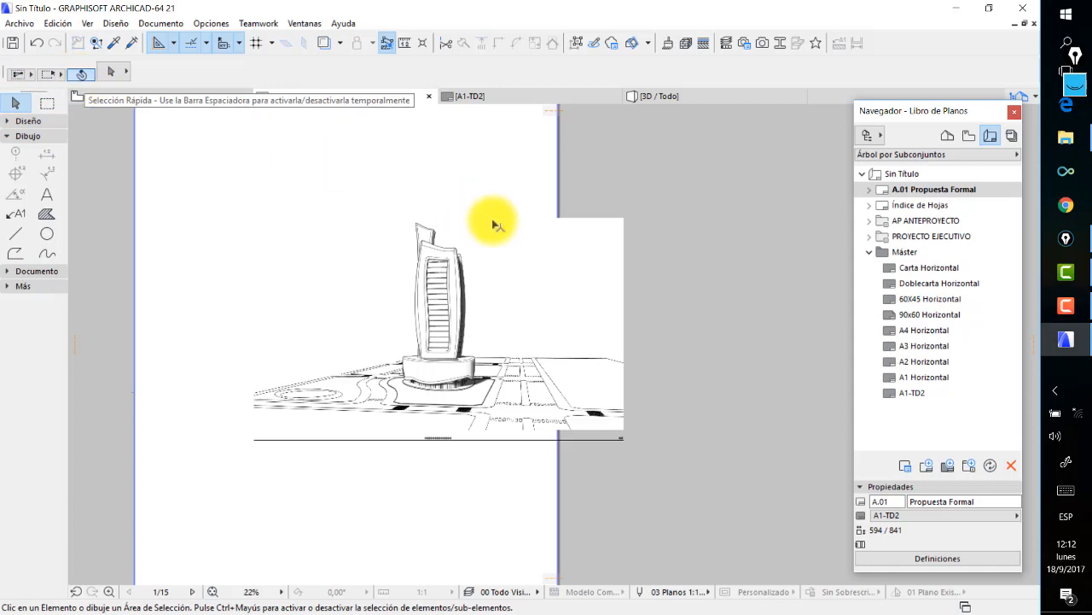
scroll(521, 239, down, 2)
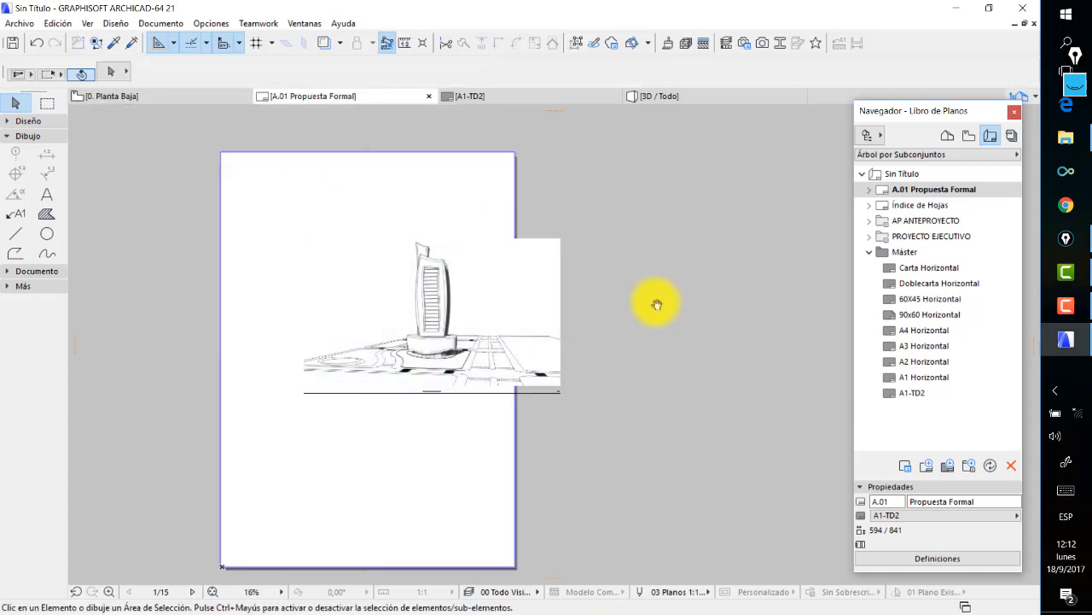
middle_drag(656, 305, 663, 336)
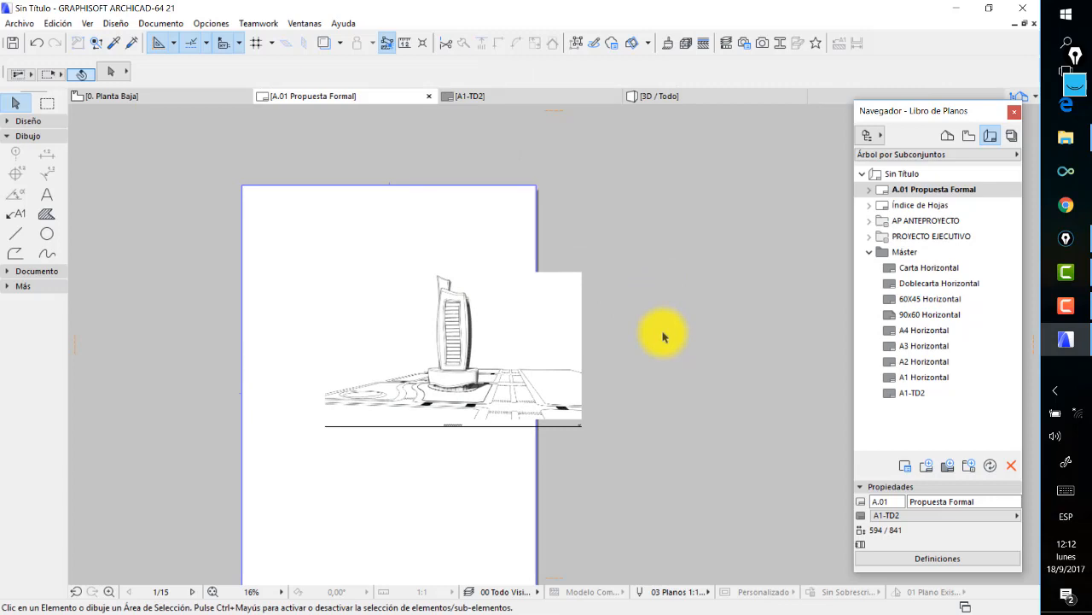
middle_drag(678, 336, 664, 283)
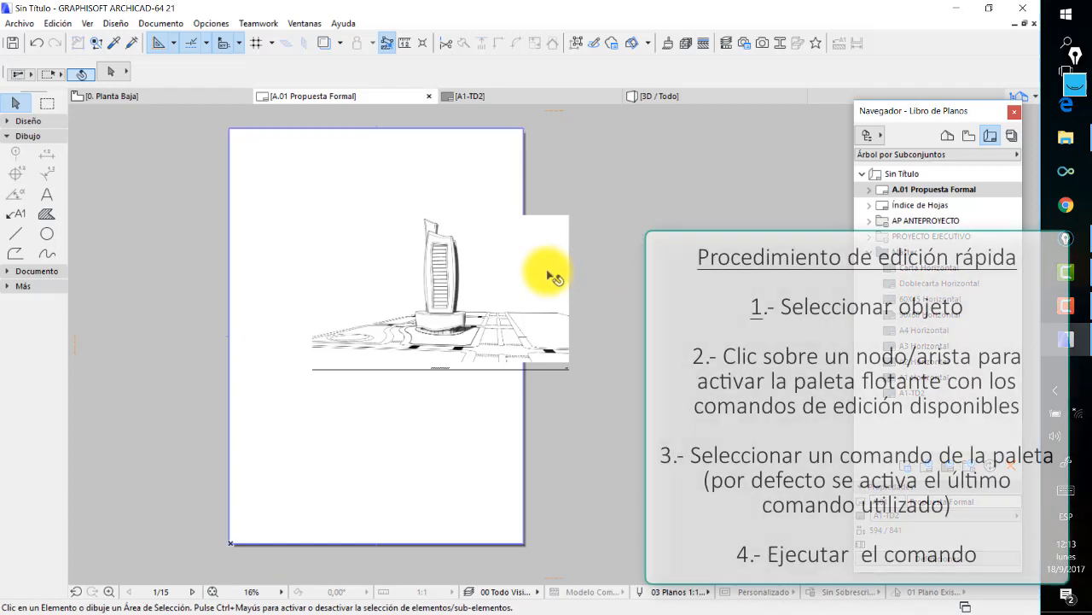
click(439, 222)
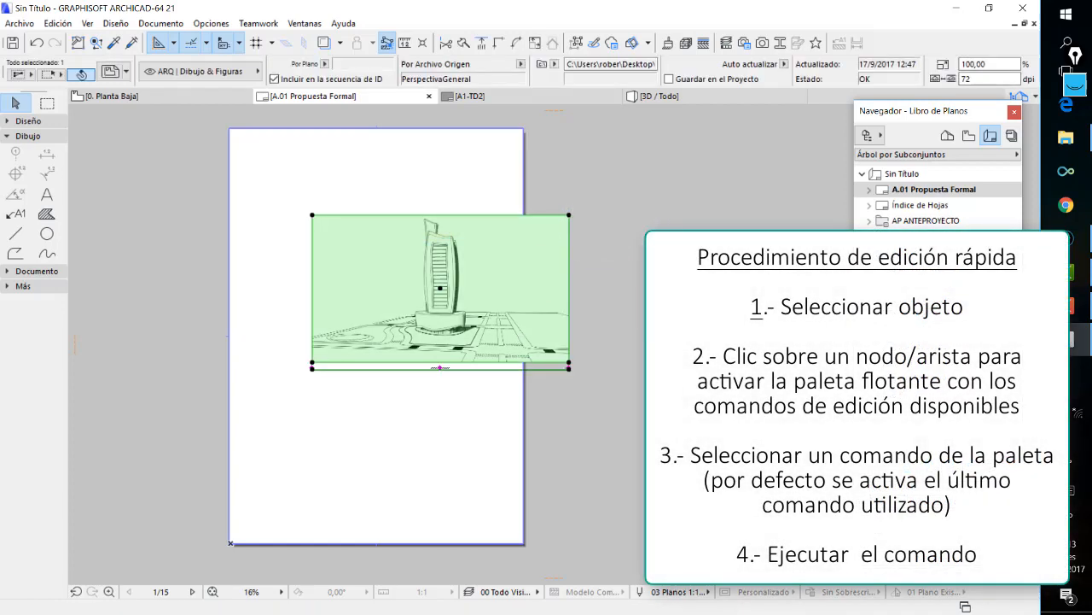
click(568, 215)
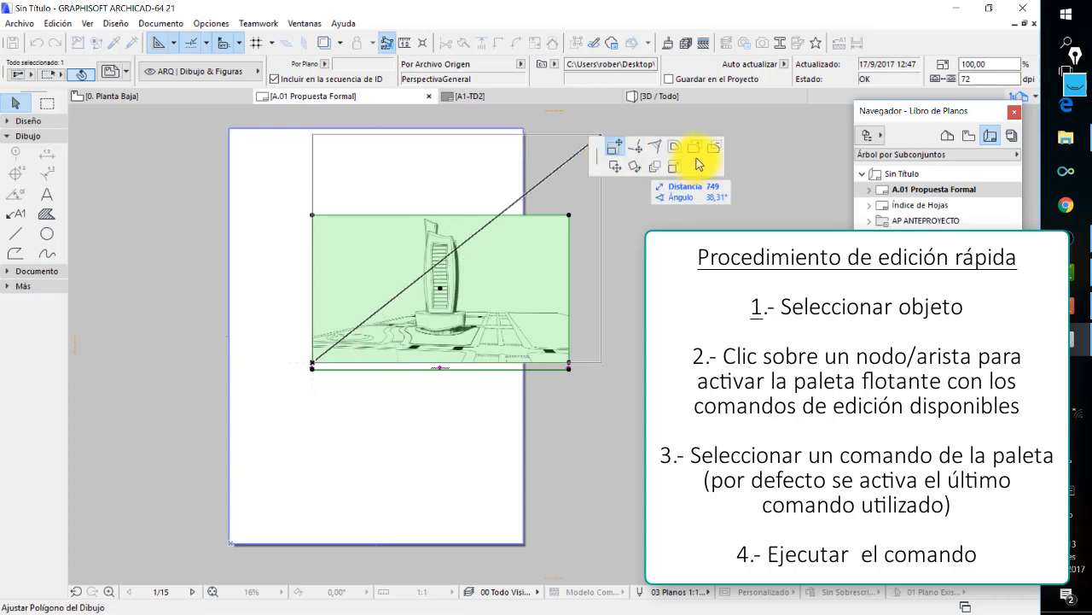
click(570, 217)
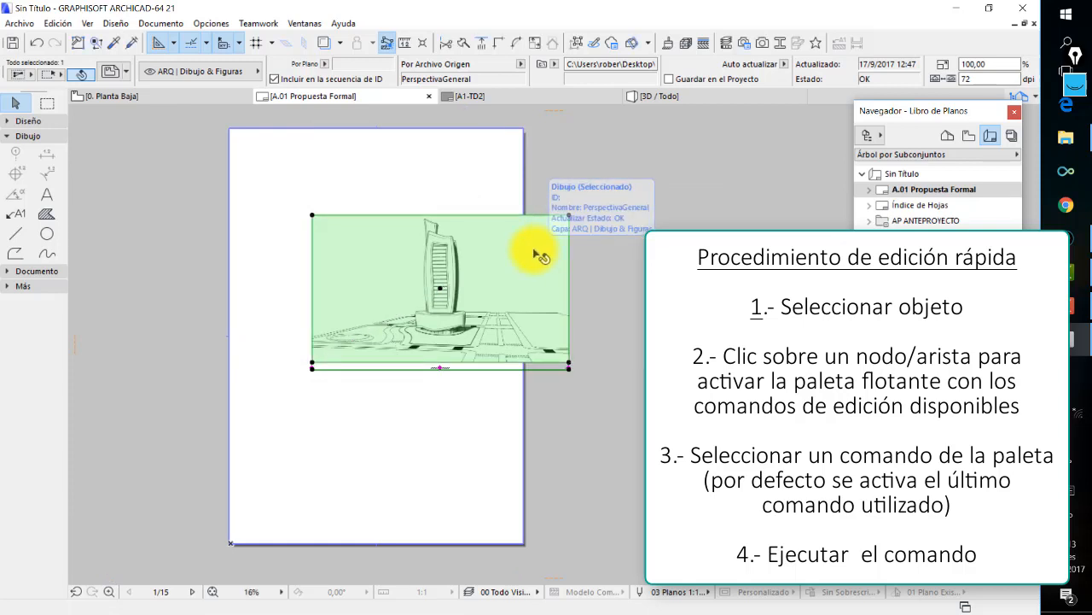
click(441, 289)
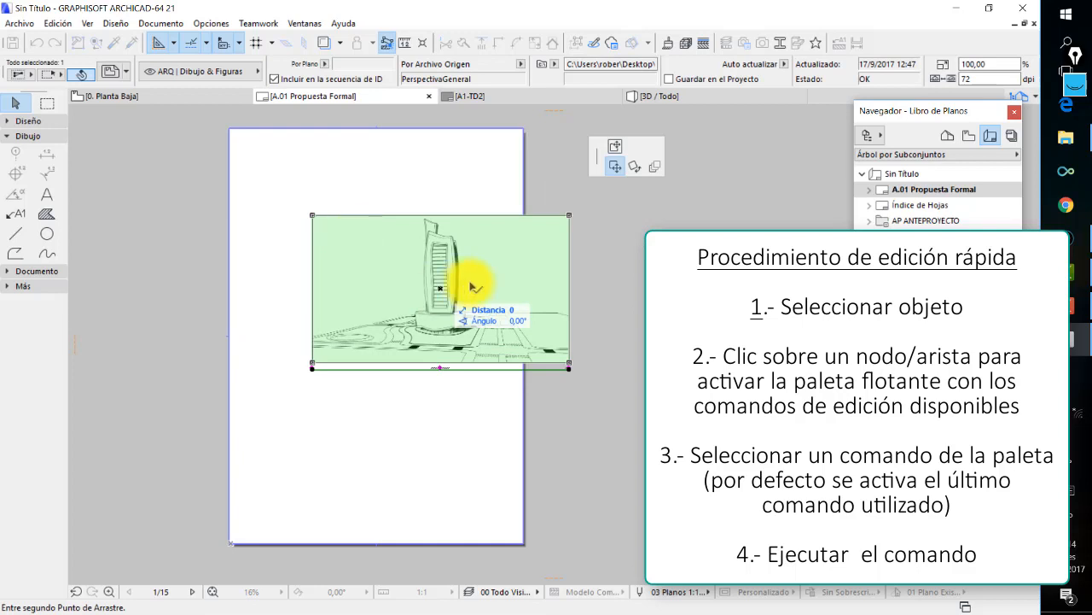
click(613, 173)
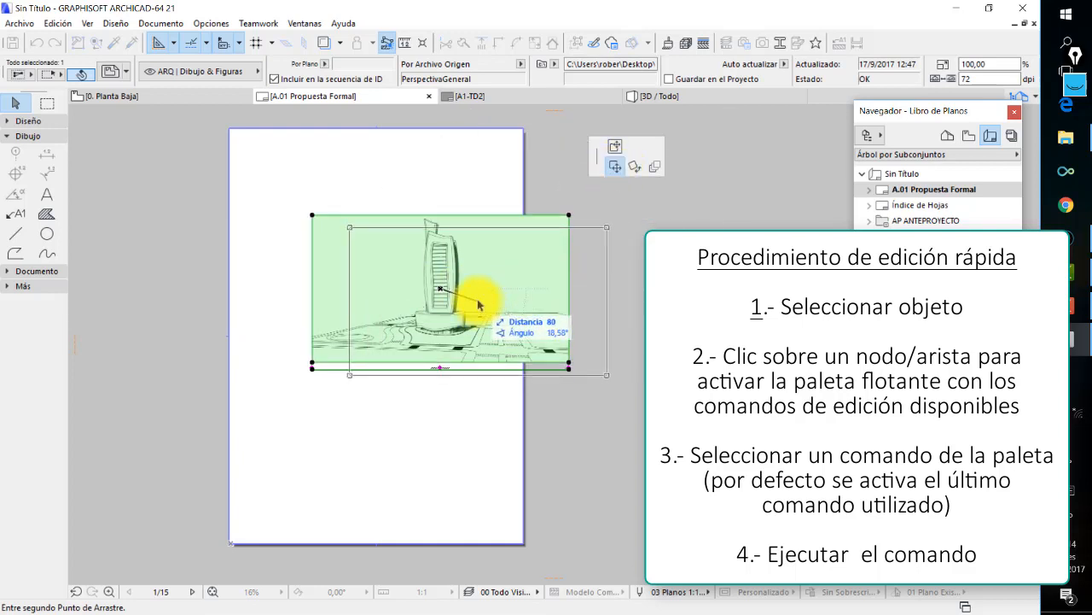
key(Escape)
key(Escape)
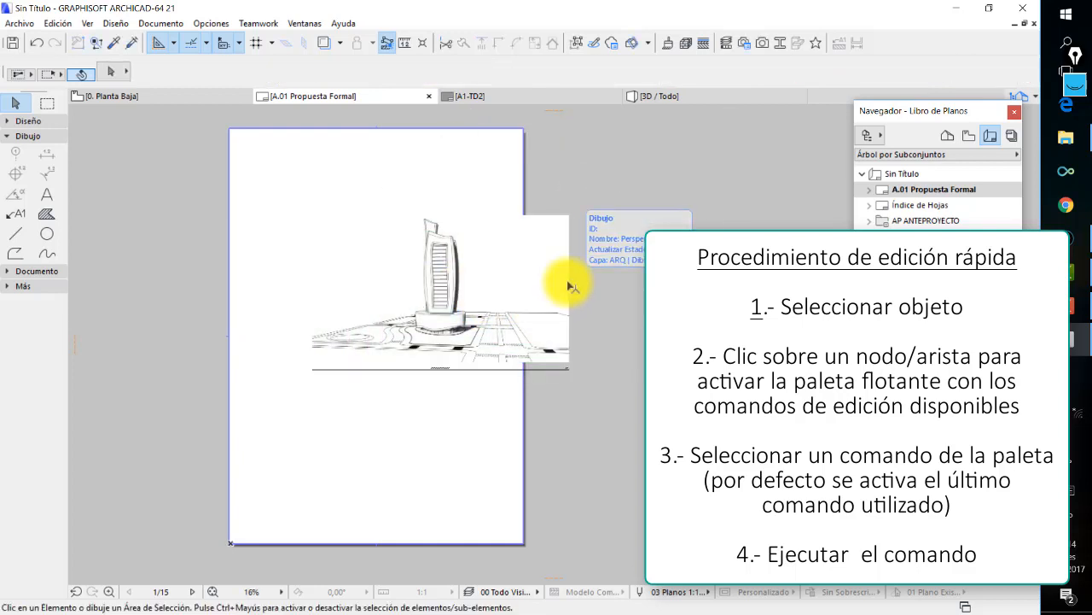
Enlarge the PerspectivaGeneral drawing proportionally to about 276%, scaling it from its upper-right corner.
click(443, 225)
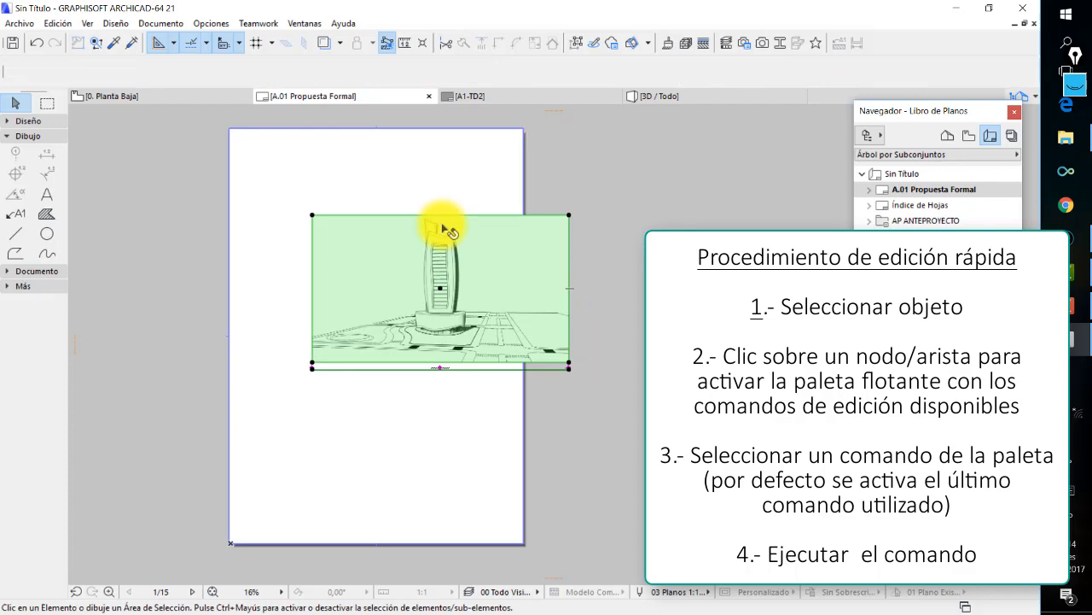
click(569, 275)
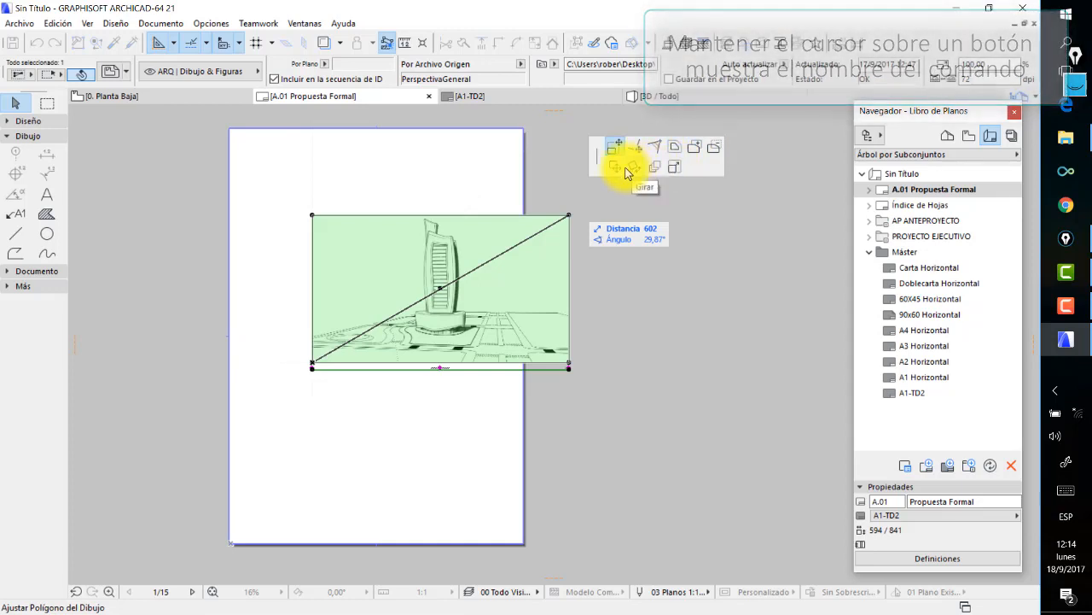
click(681, 174)
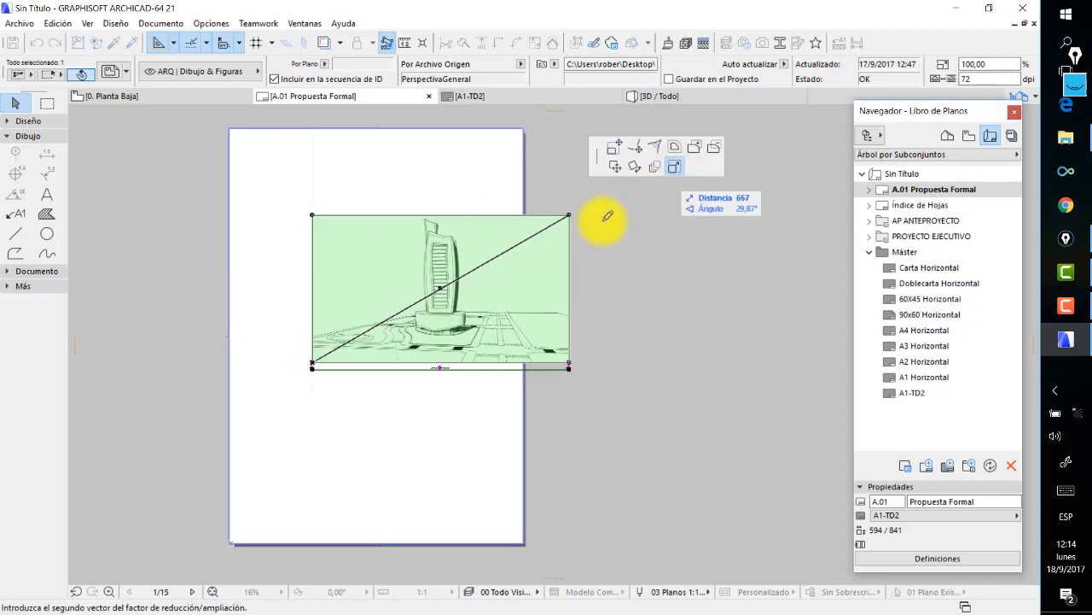
scroll(598, 221, down, 2)
middle_drag(615, 235, 495, 353)
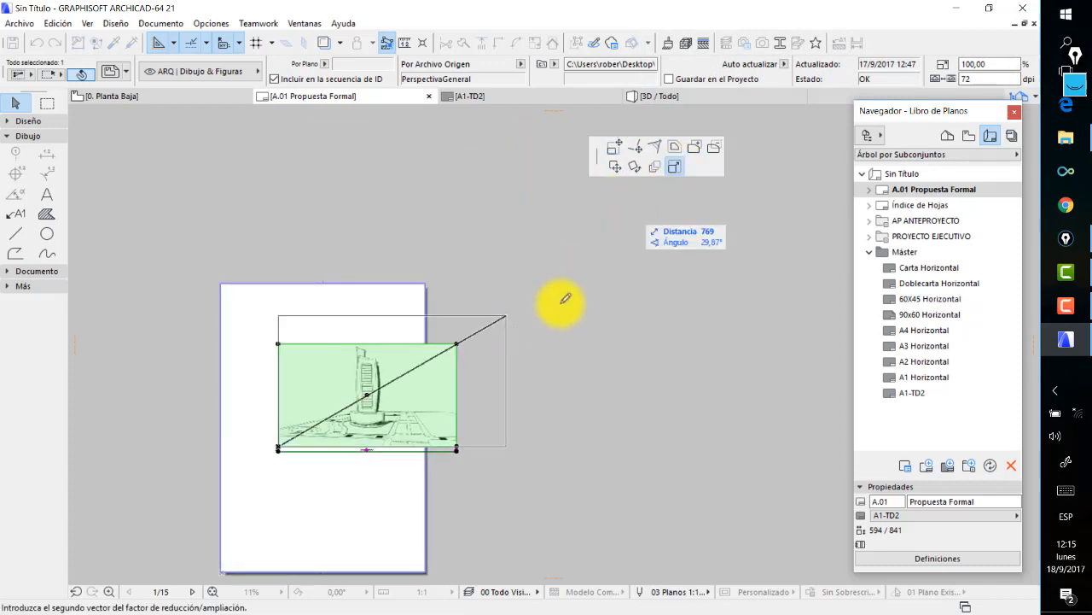
click(632, 157)
scroll(549, 307, down, 3)
mouse_move(548, 308)
middle_down()
mouse_move(573, 180)
mouse_move(588, 182)
mouse_move(547, 343)
mouse_move(576, 261)
middle_up()
scroll(588, 182, up, 1)
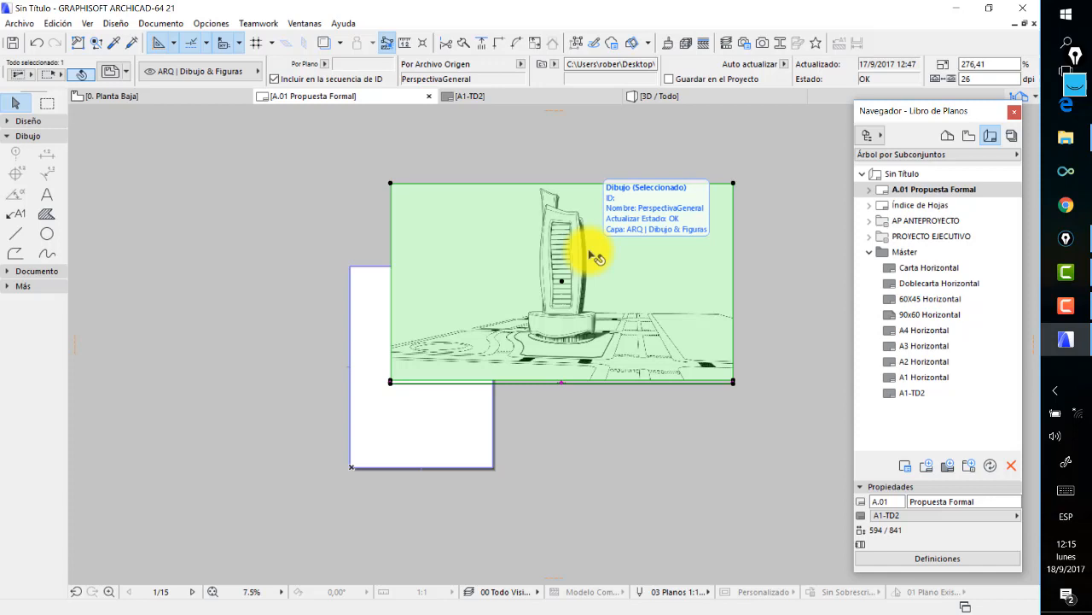
click(563, 285)
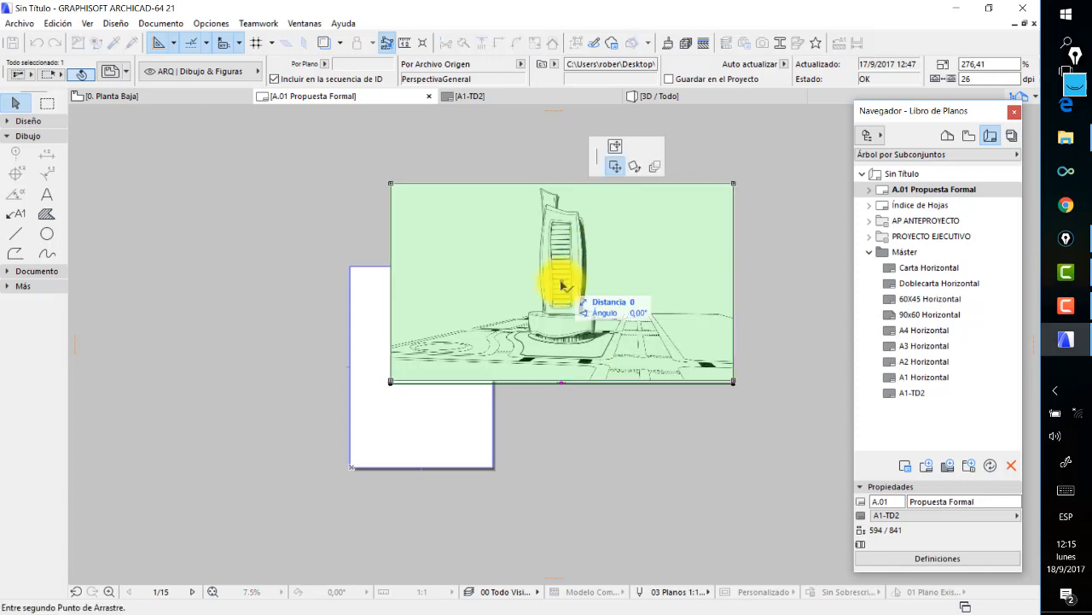
key(Escape)
key(Escape)
Move the PerspectivaGeneral drawing so its lower-left corner sits on the sheet's lower-left corner, and clear the selection.
click(404, 360)
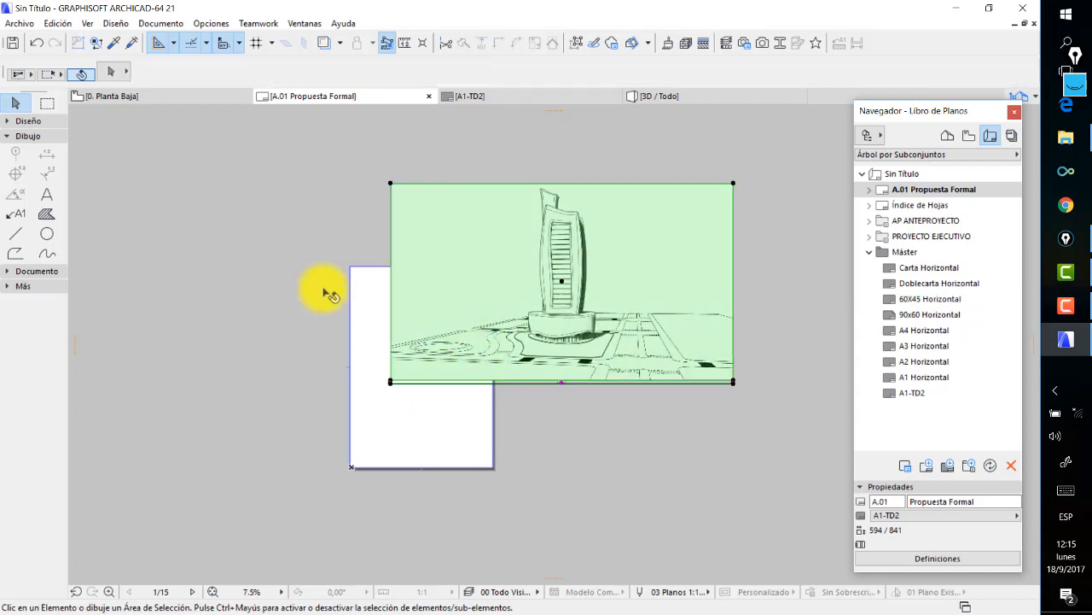
click(391, 382)
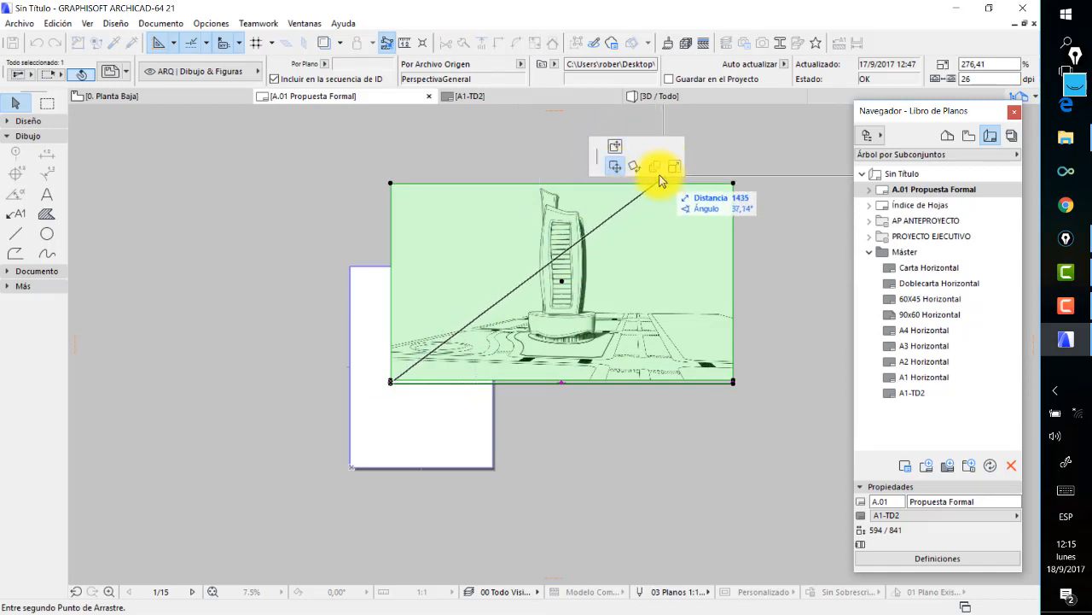
click(614, 169)
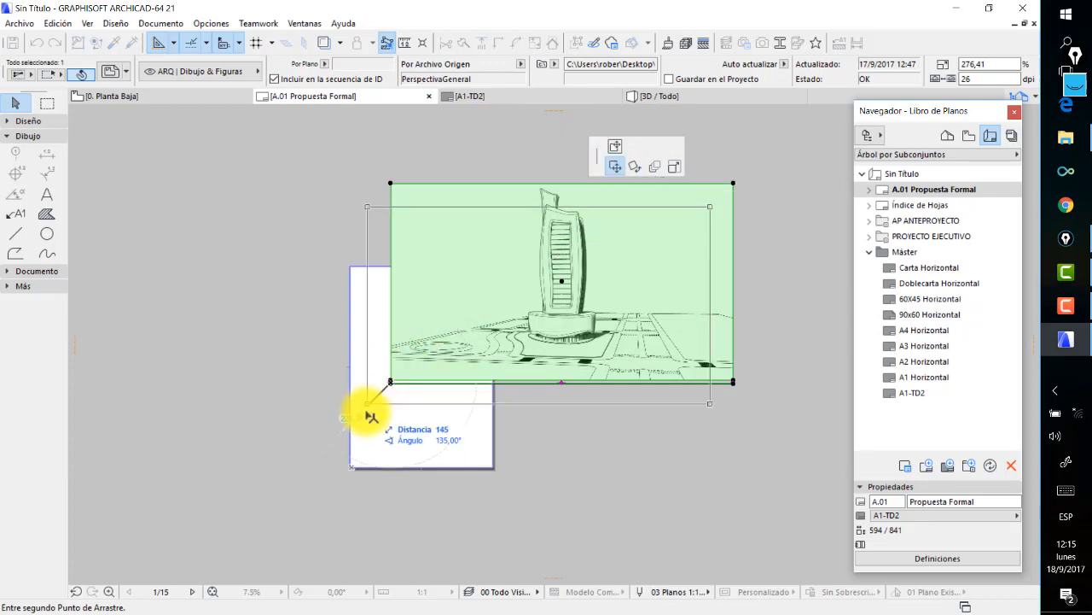
click(354, 468)
scroll(335, 493, up, 1)
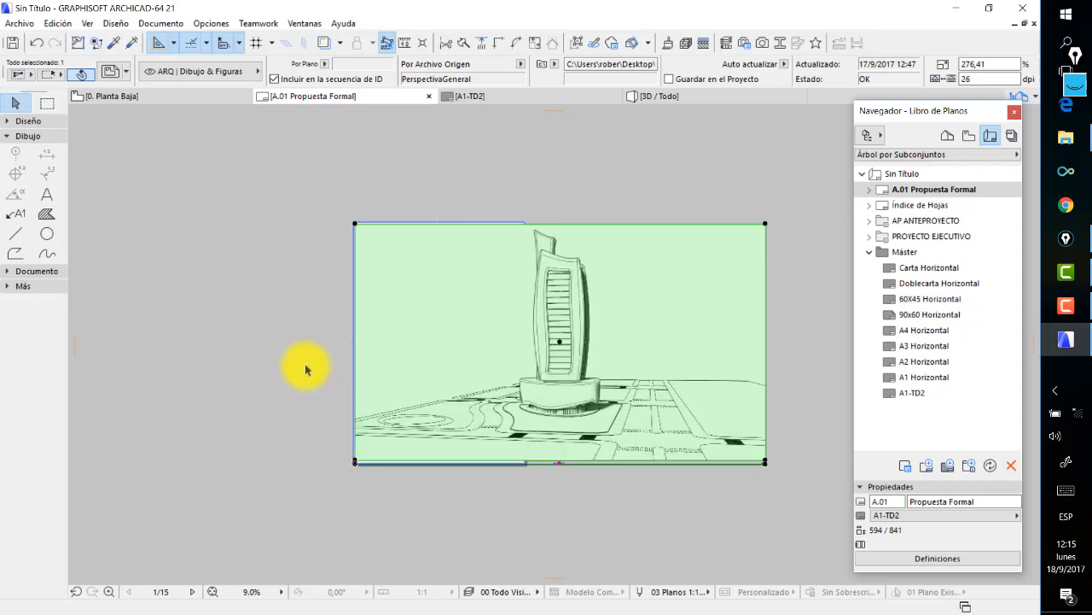
click(309, 335)
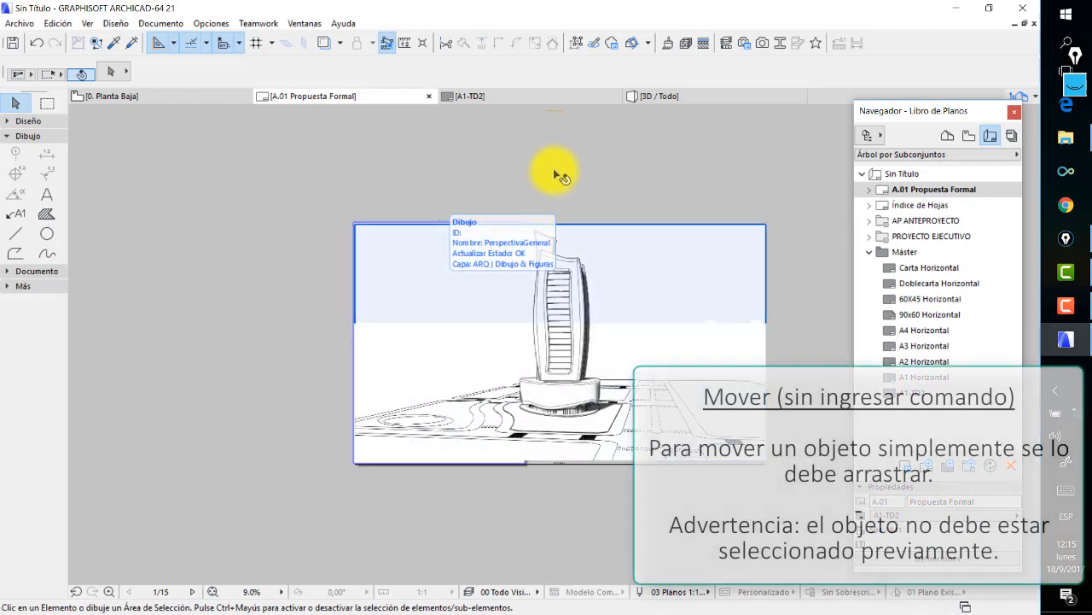
Move the unselected PerspectivaGeneral drawing off the sheet by its surface and back onto the sheet's lower-left corner.
mouse_move(471, 309)
mouse_down()
mouse_move(651, 163)
mouse_move(640, 143)
mouse_up()
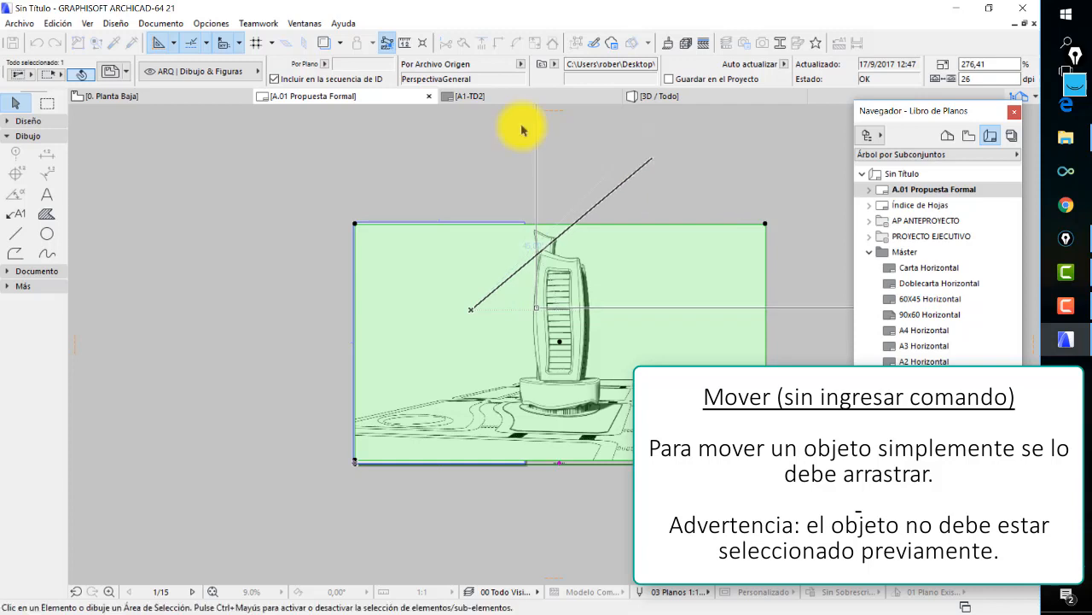
scroll(654, 195, down, 1)
key(Escape)
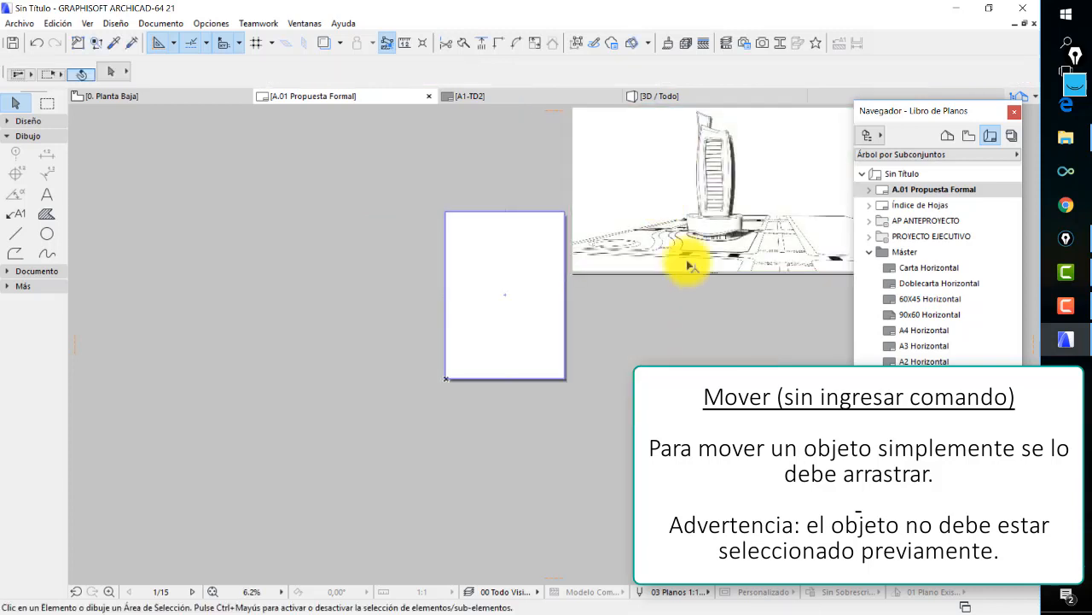
click(678, 158)
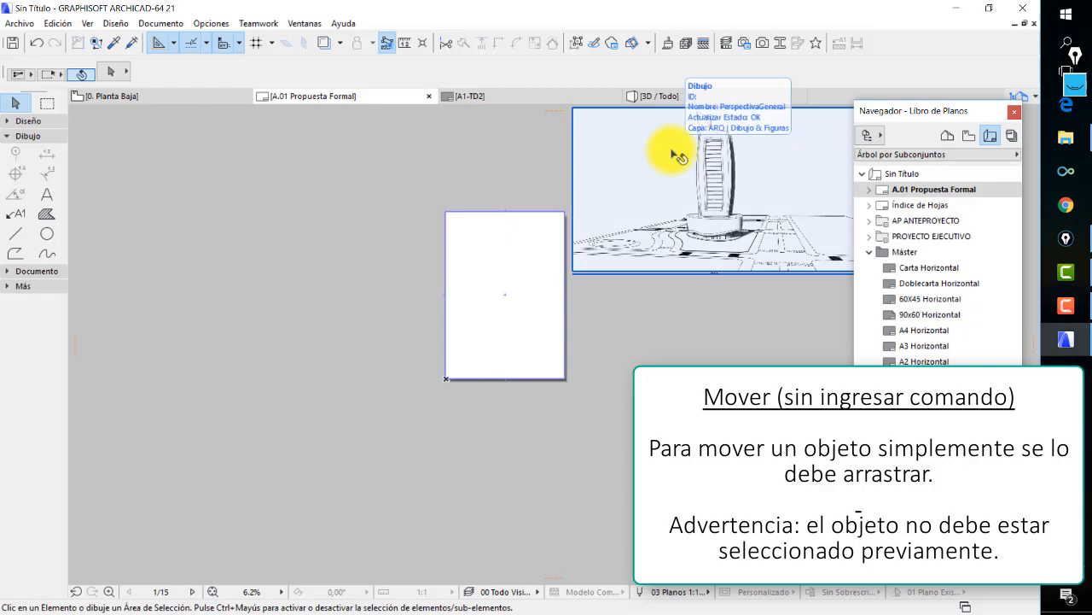
mouse_move(671, 151)
mouse_down()
mouse_move(590, 248)
mouse_move(547, 263)
mouse_up()
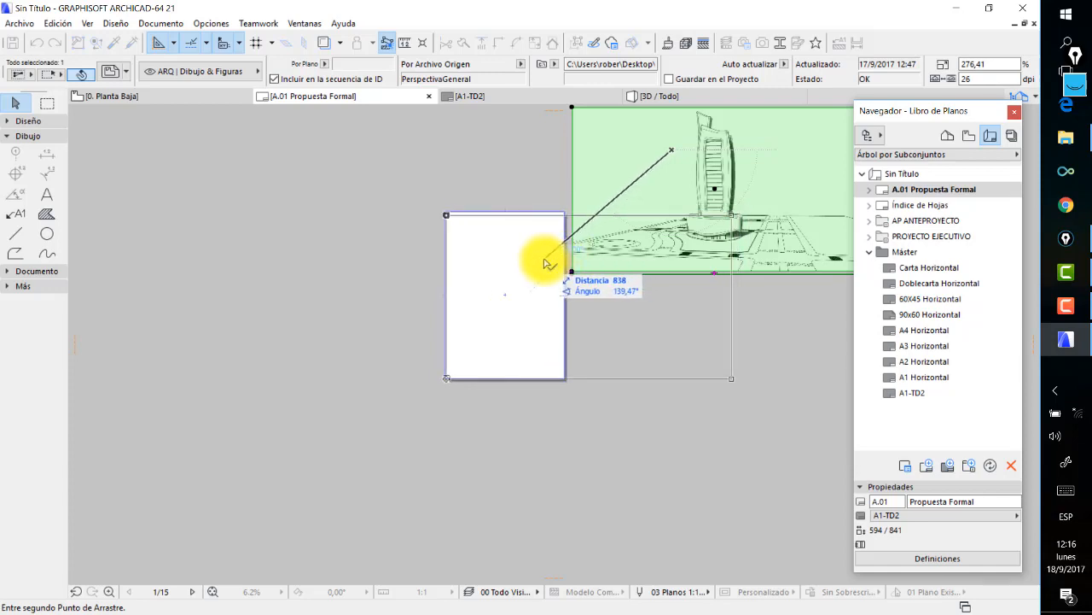
click(443, 213)
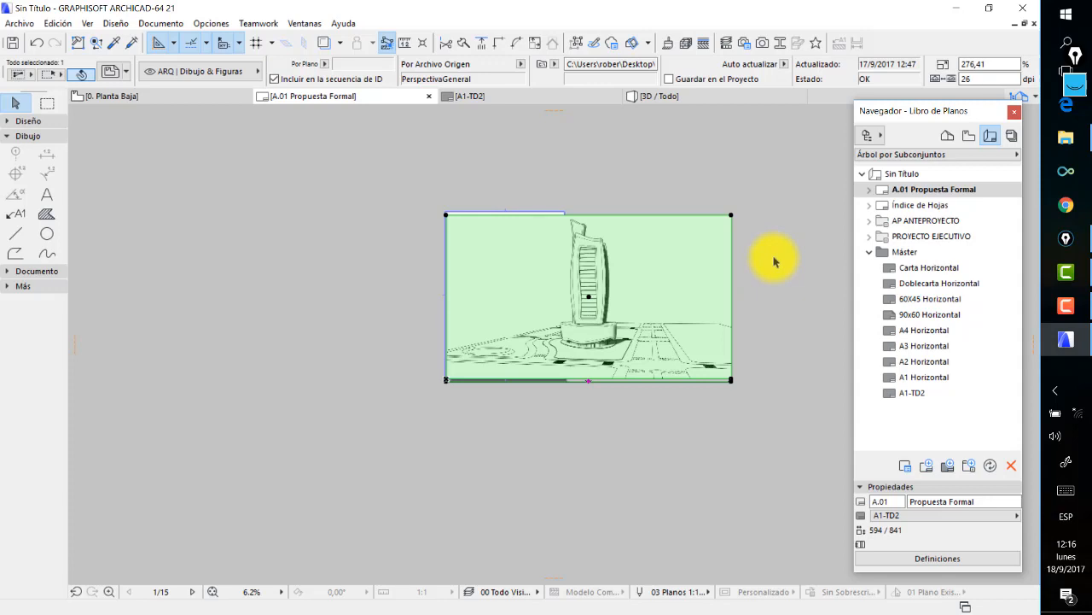
scroll(714, 284, up, 2)
click(748, 295)
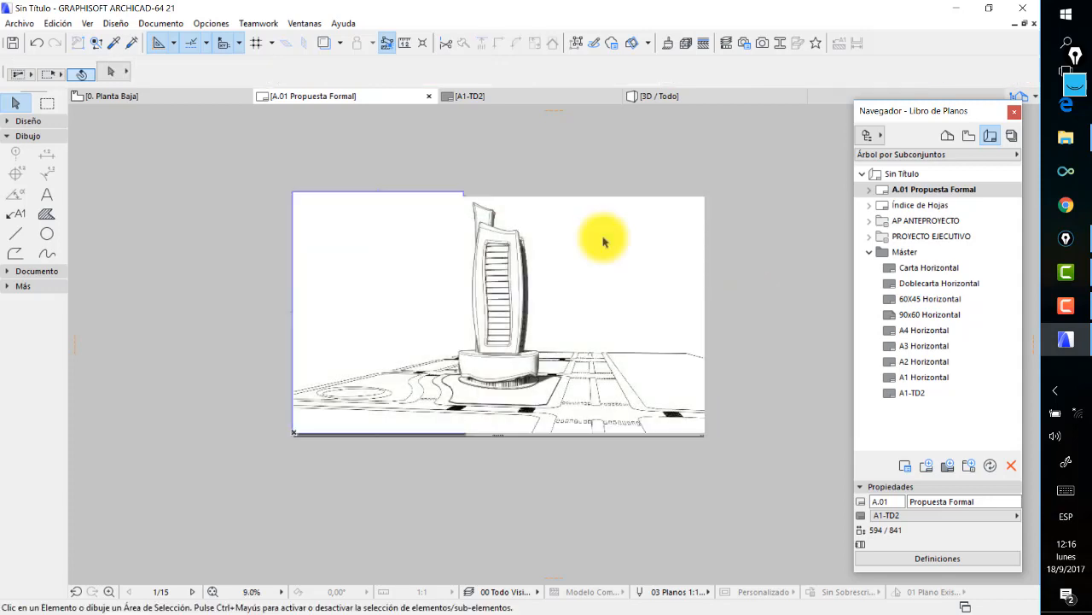
Crop the PerspectivaGeneral drawing by offsetting its left and right edges inward around the tower.
click(516, 229)
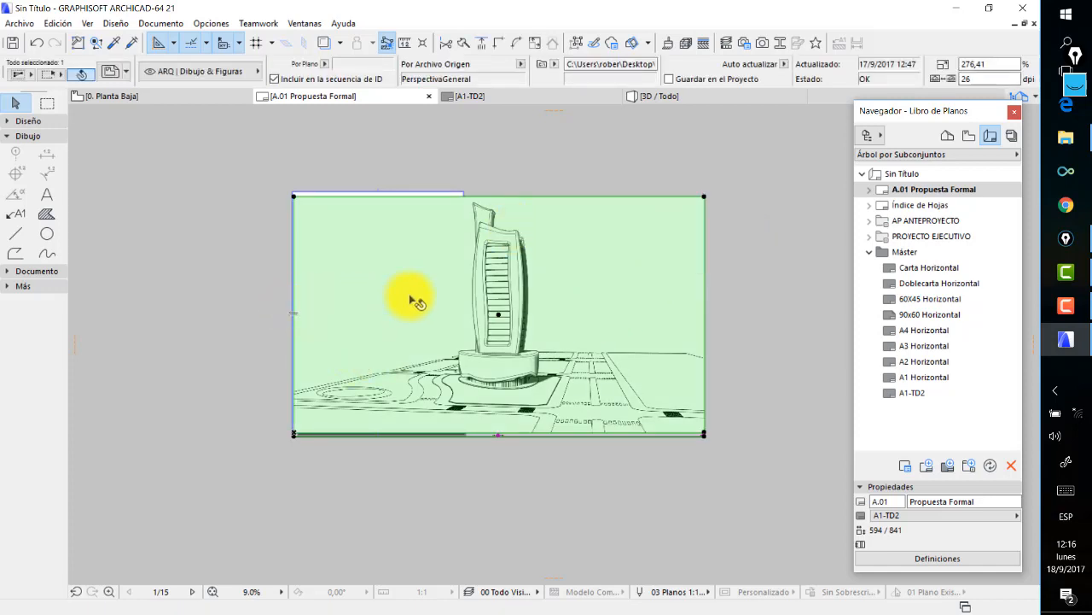
click(294, 299)
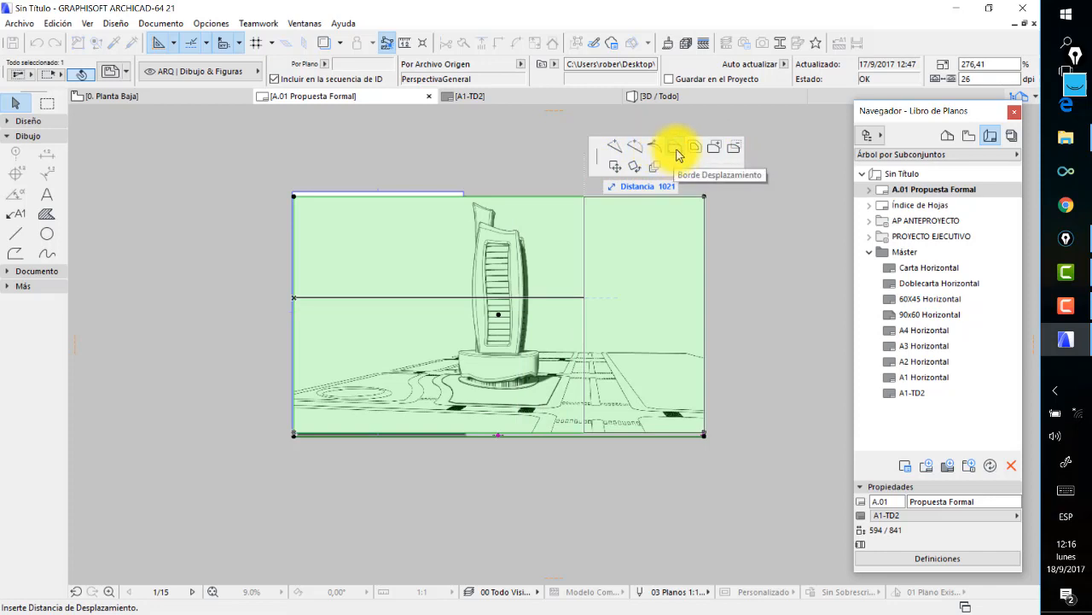
click(675, 150)
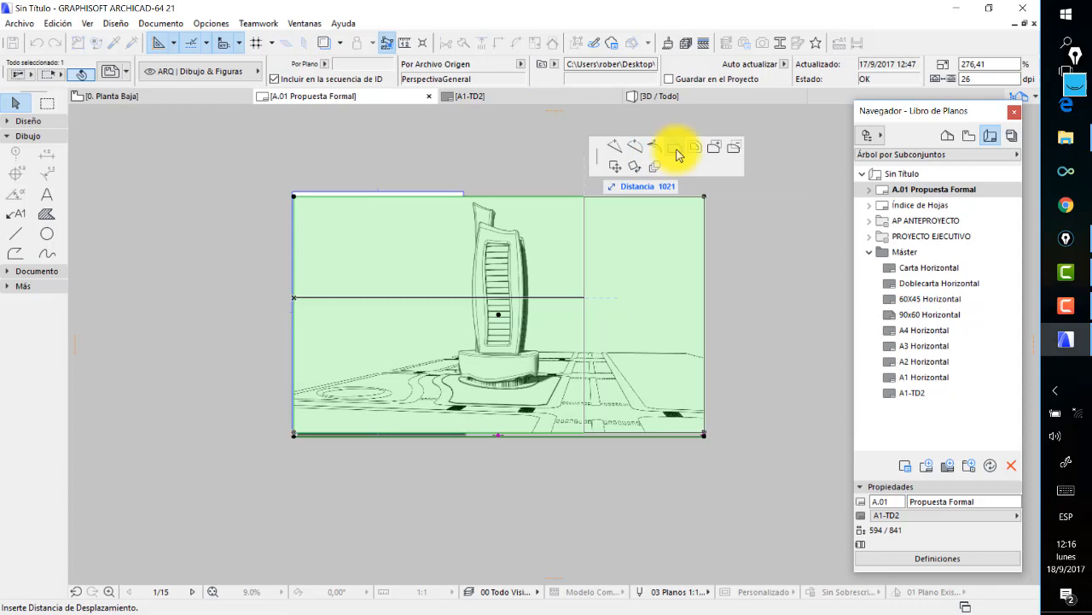
click(427, 249)
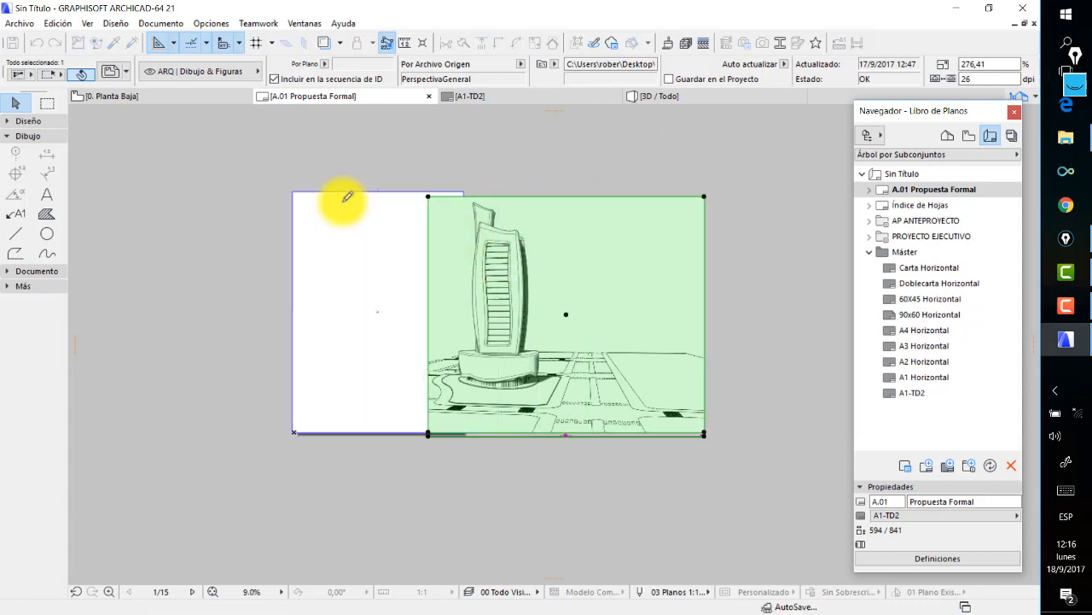
click(705, 261)
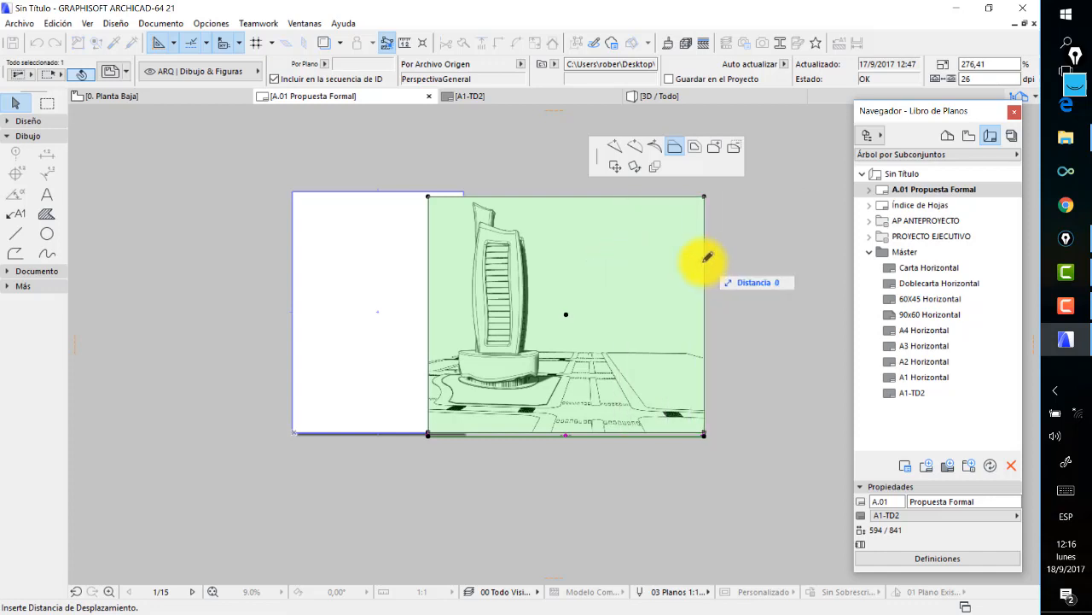
click(658, 259)
click(731, 282)
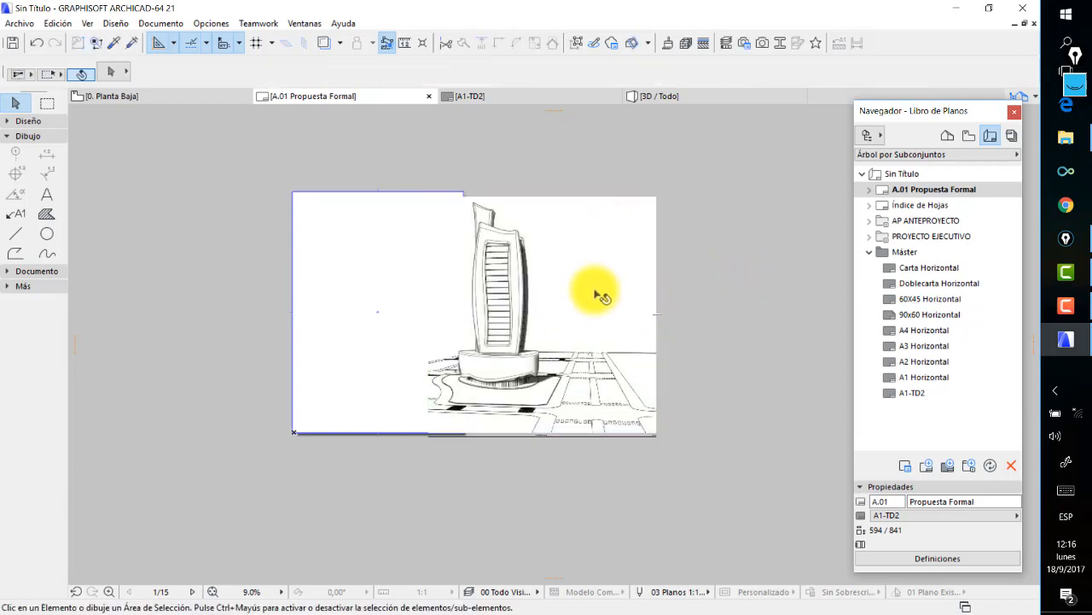
Align the cropped PerspectivaGeneral drawing with the sheet's lower-left corner and scale it proportionally to the sheet width, about 205%.
drag(582, 281, 453, 286)
click(452, 286)
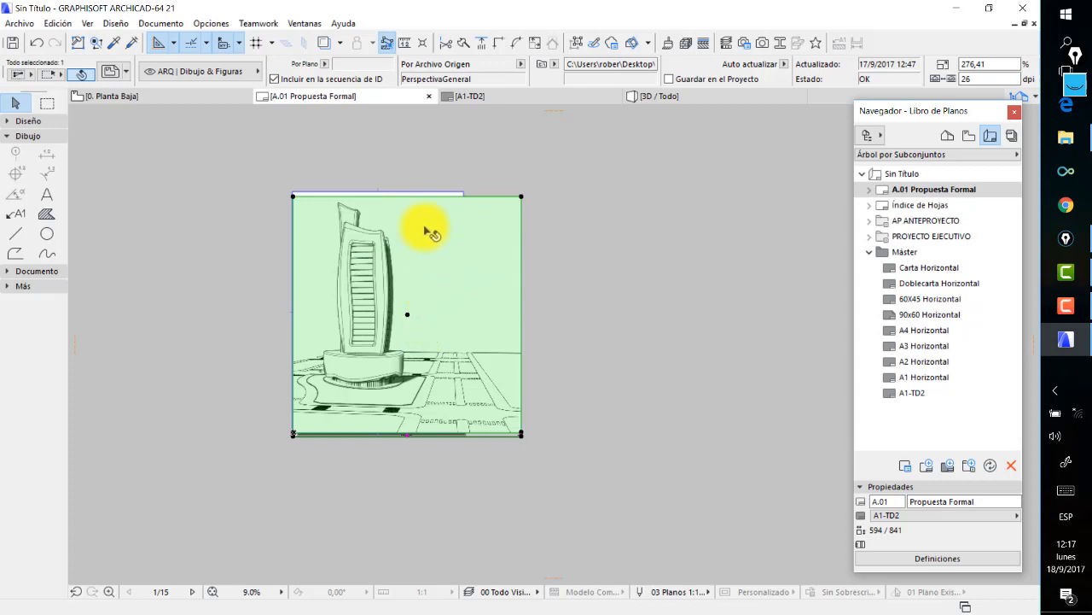
click(521, 197)
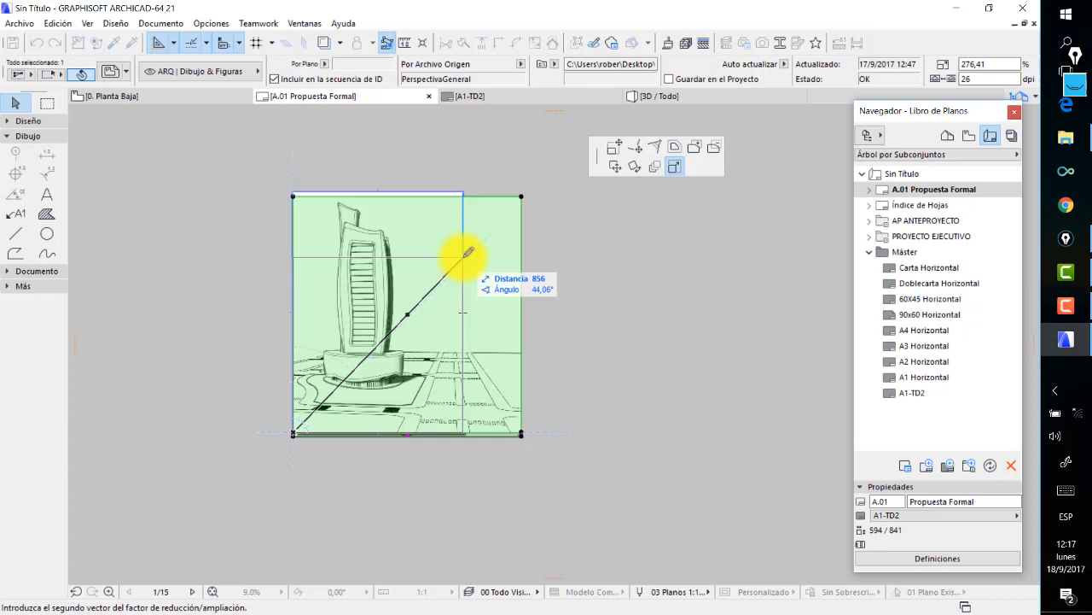
click(464, 256)
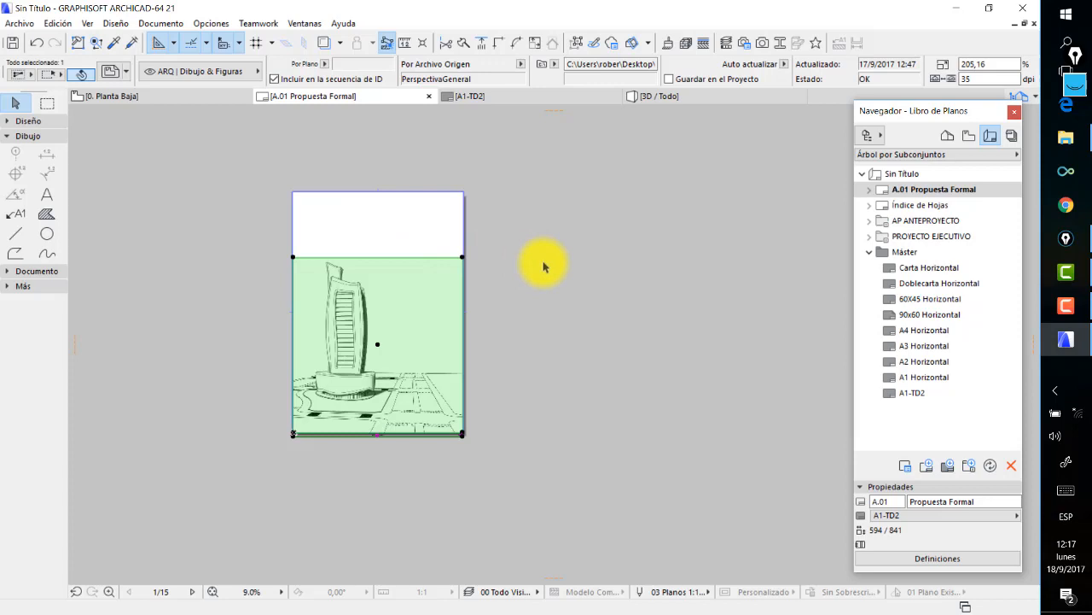
Clear the selection, create a horizontal guide line across the upper part of the sheet, and move it just above the sheet's top edge.
click(434, 214)
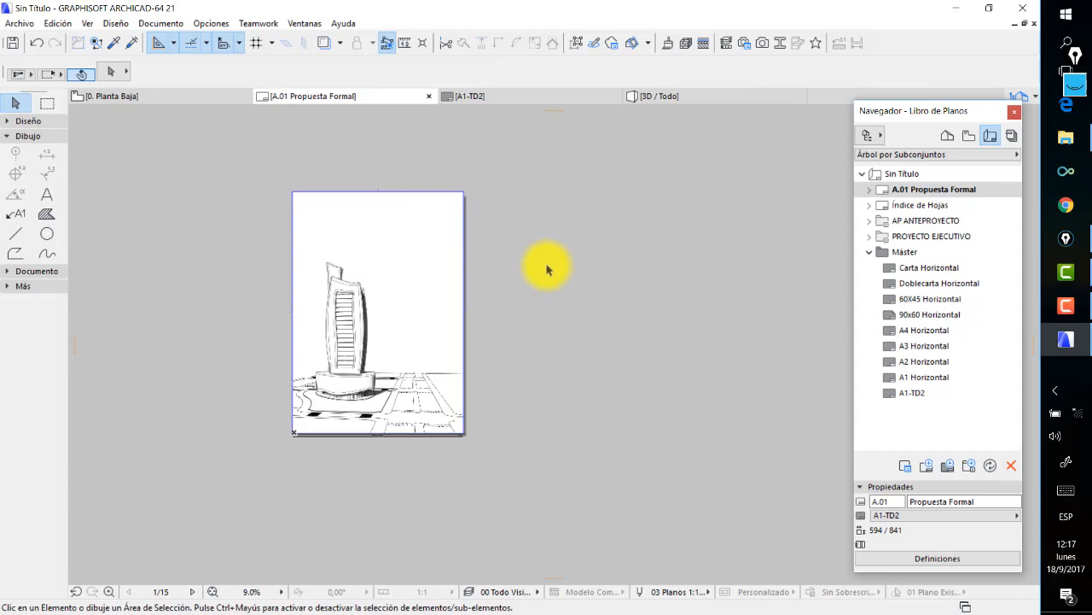
click(161, 46)
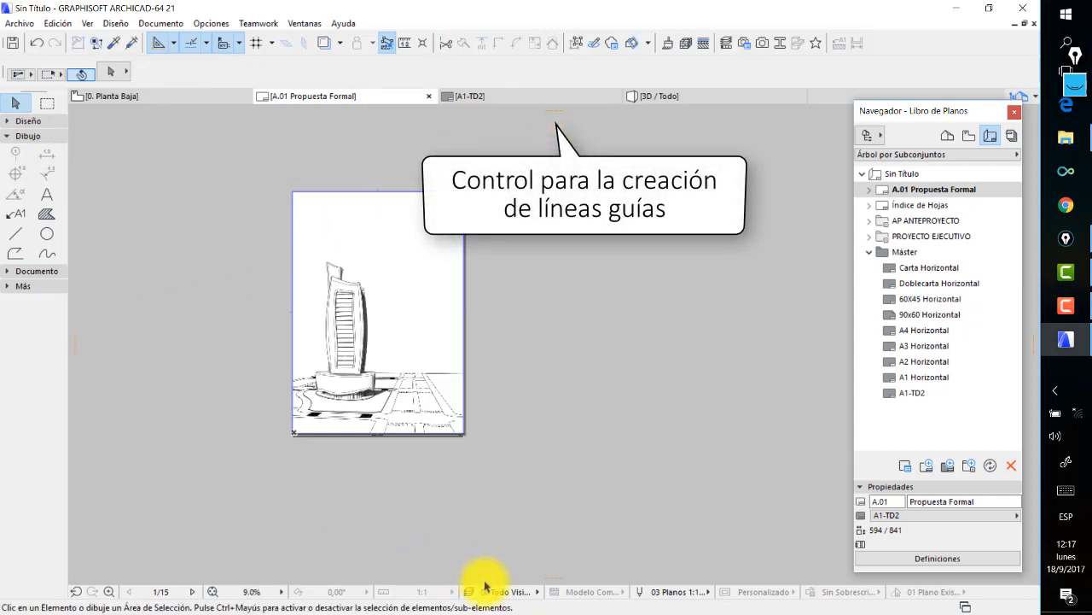
drag(555, 112, 429, 243)
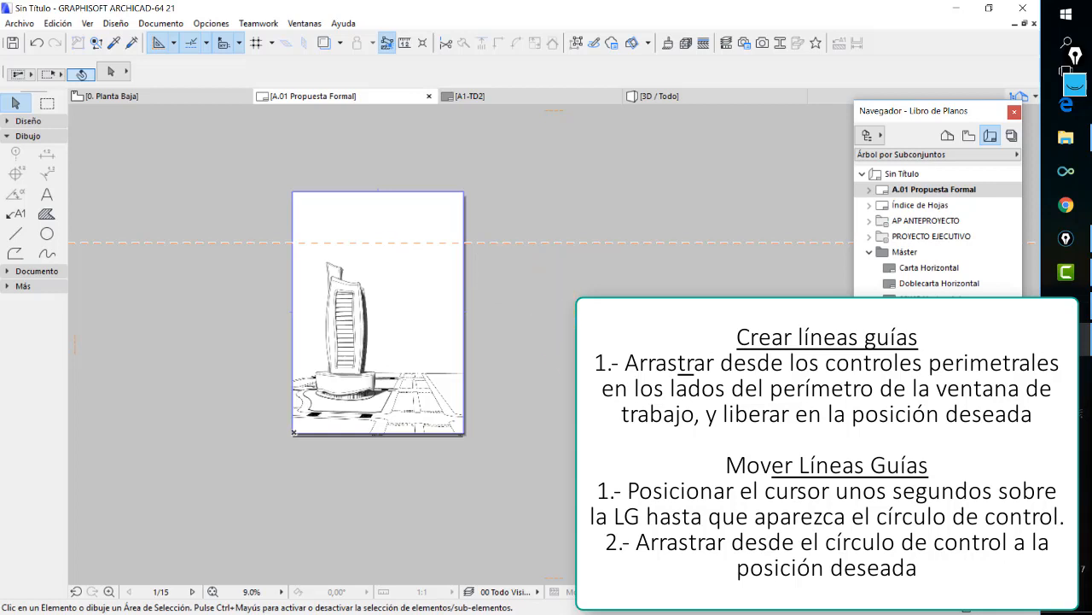
mouse_move(709, 246)
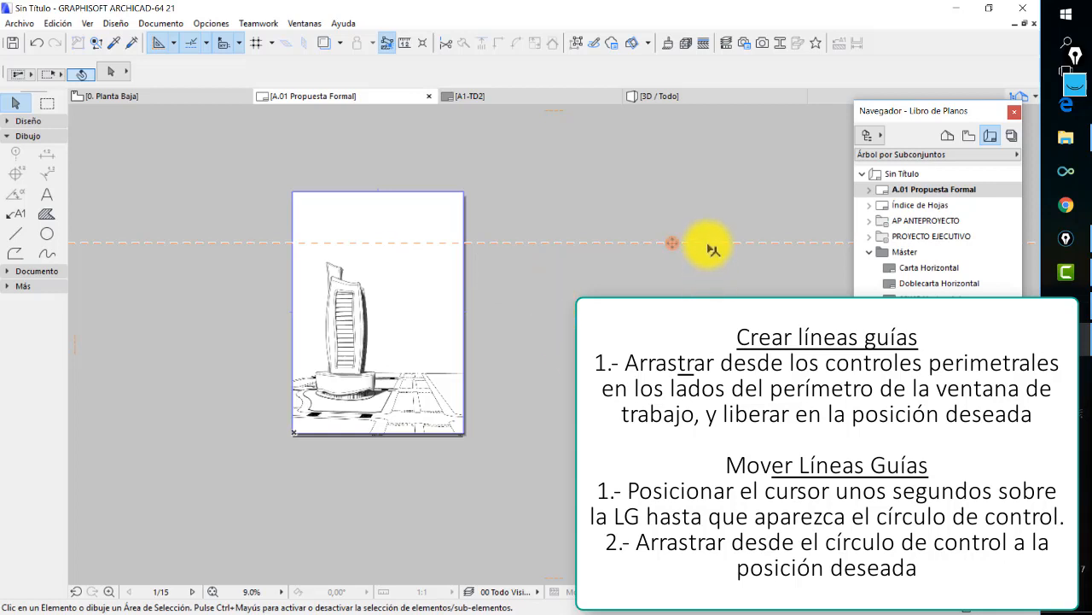
drag(674, 245, 454, 172)
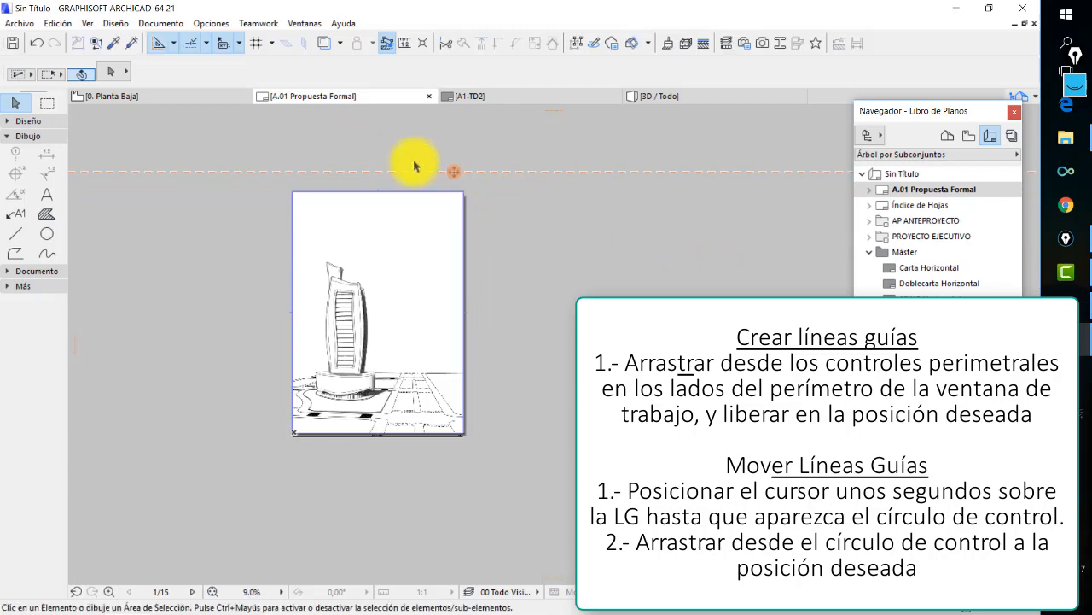
click(518, 203)
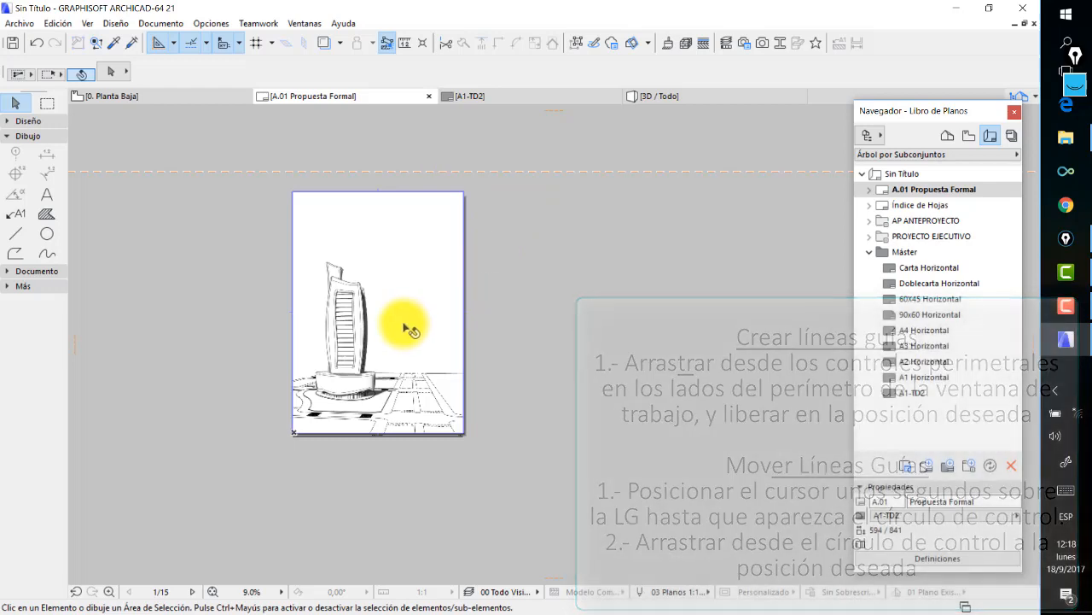
Examine the title text and line below the lower edge of the PerspectivaGeneral drawing.
scroll(405, 281, up, 2)
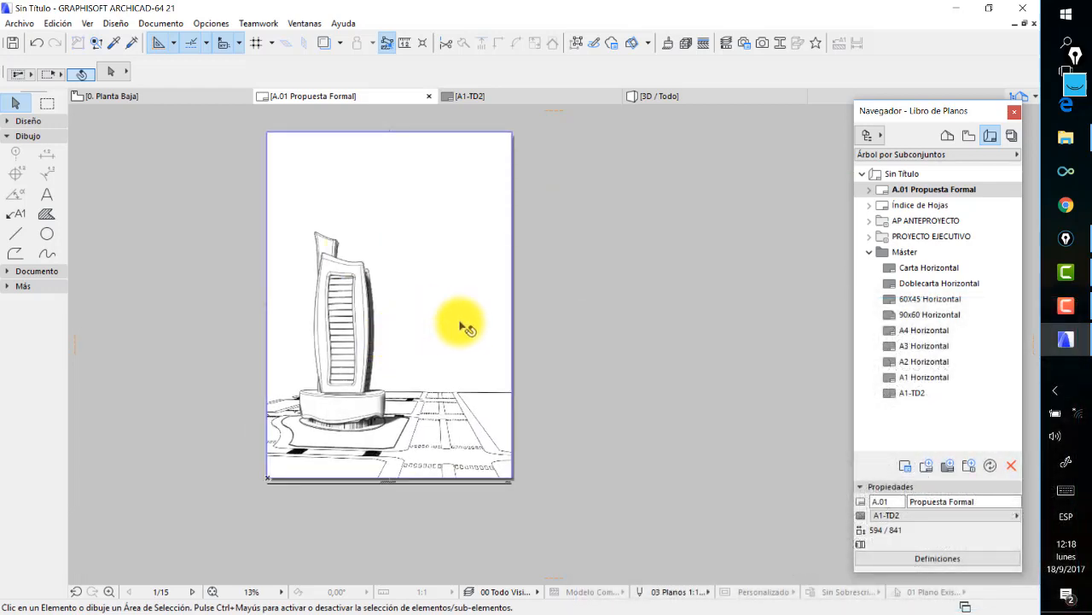
middle_drag(572, 342, 600, 348)
scroll(425, 362, up, 7)
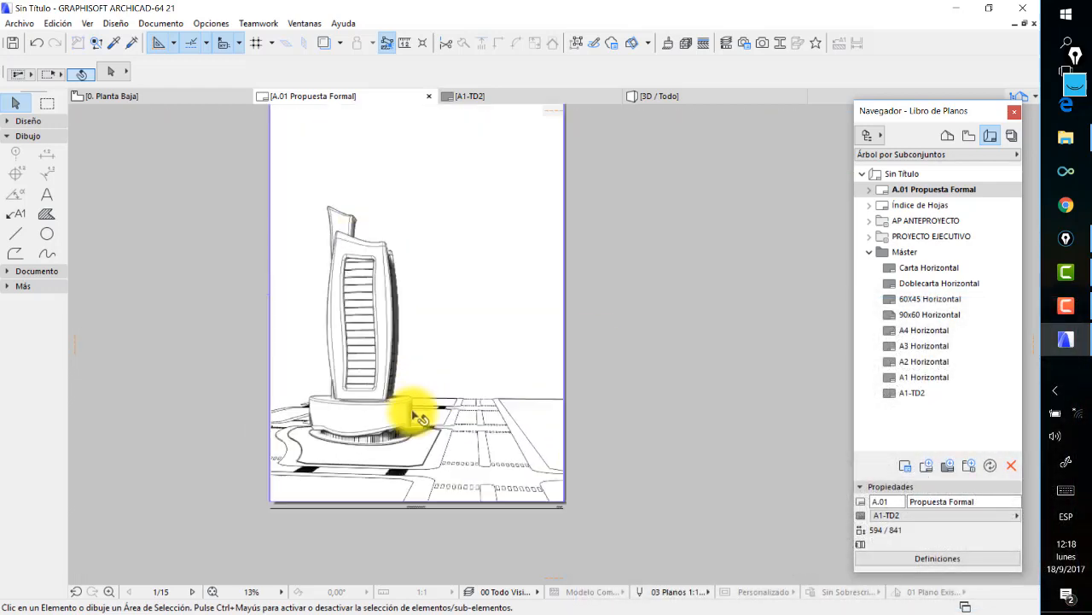
scroll(408, 416, up, 3)
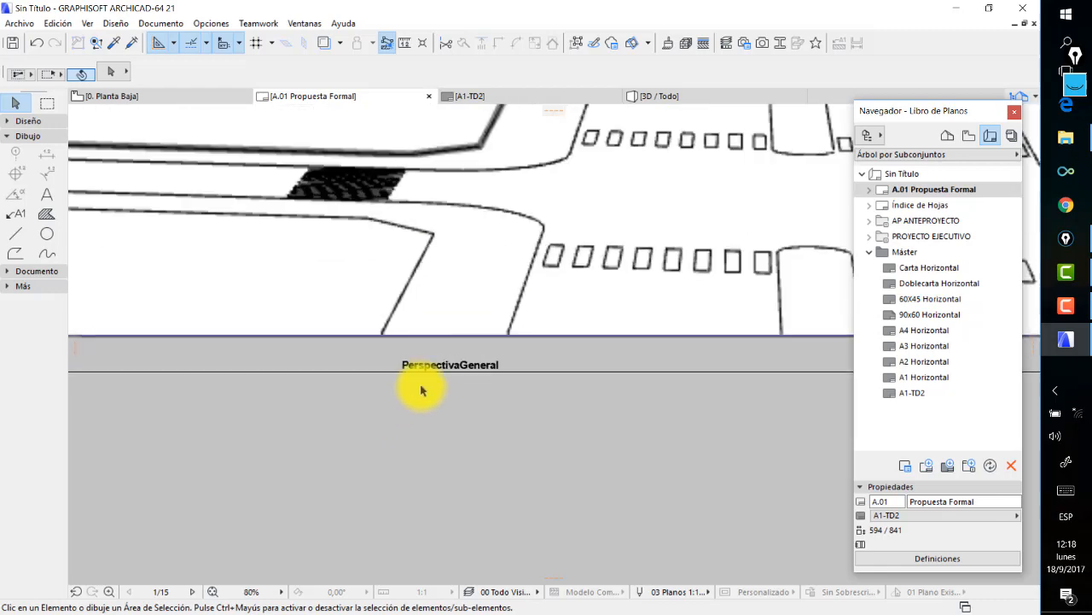
scroll(422, 366, down, 6)
scroll(434, 368, up, 3)
scroll(433, 368, up, 3)
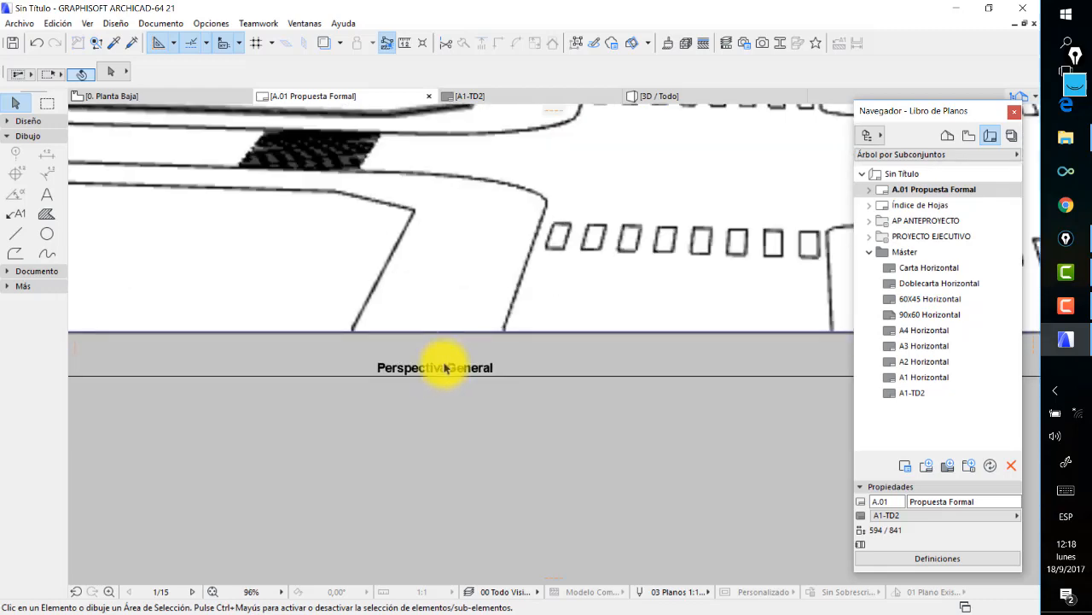
scroll(458, 365, down, 6)
scroll(597, 384, down, 5)
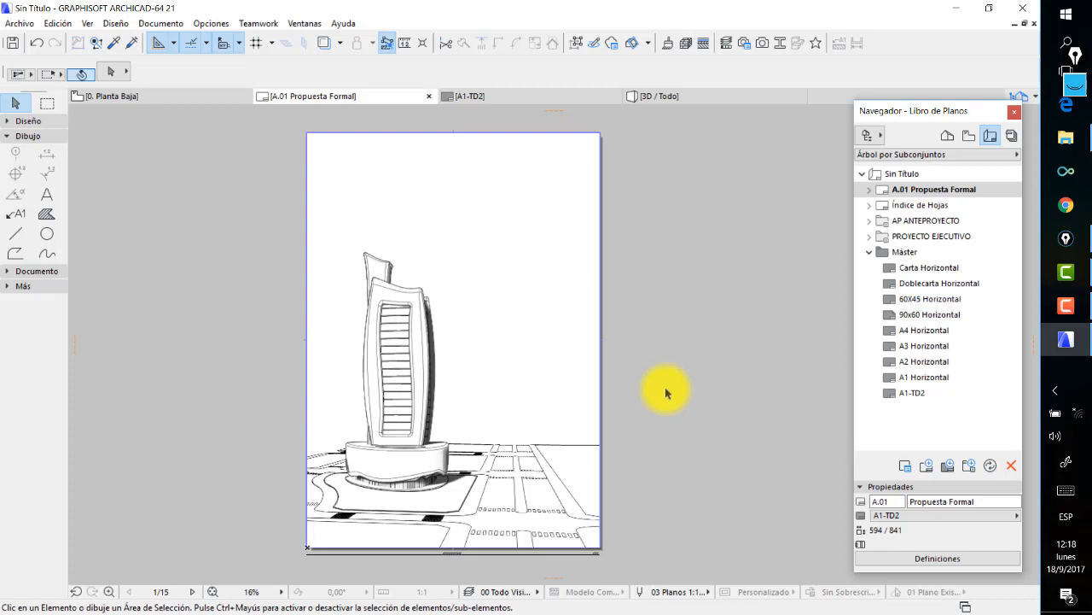
Open the selection settings of the PerspectivaGeneral drawing with all of their sections collapsed.
click(690, 335)
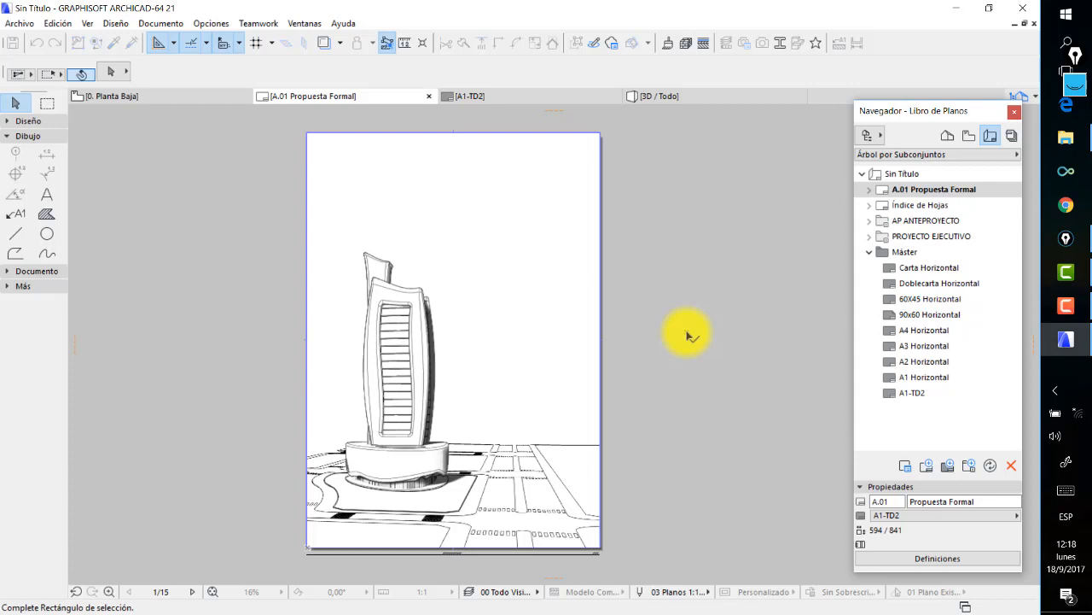
click(547, 273)
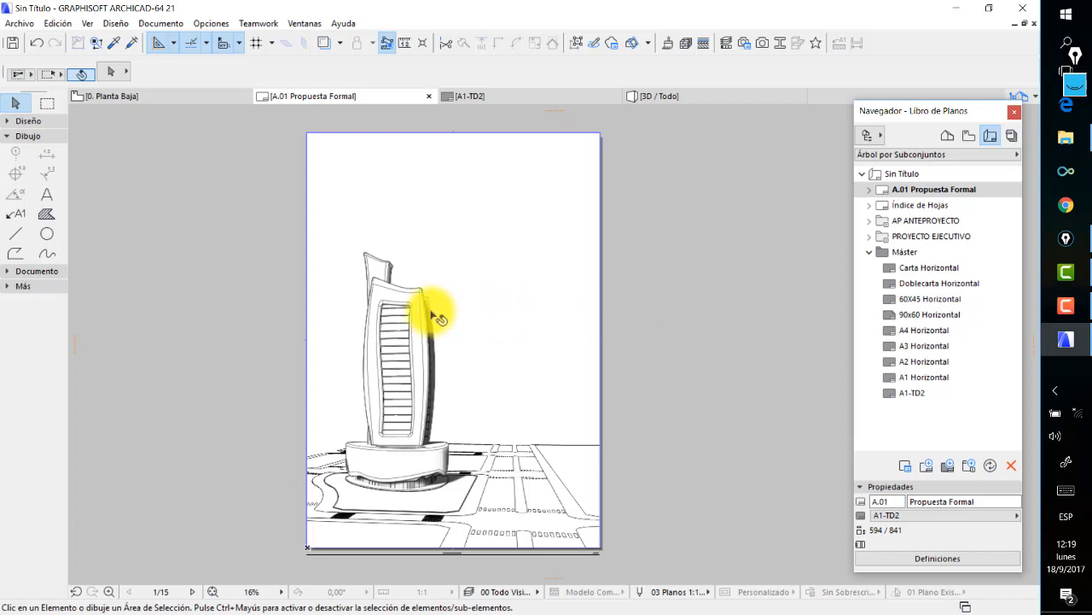
click(348, 254)
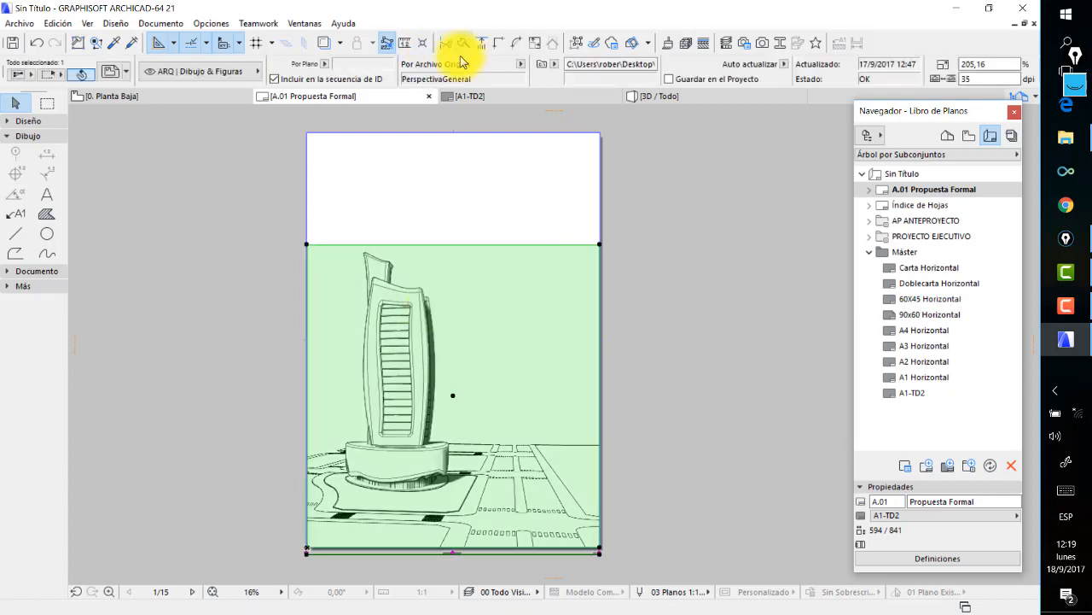
scroll(503, 80, down, 3)
scroll(501, 77, up, 3)
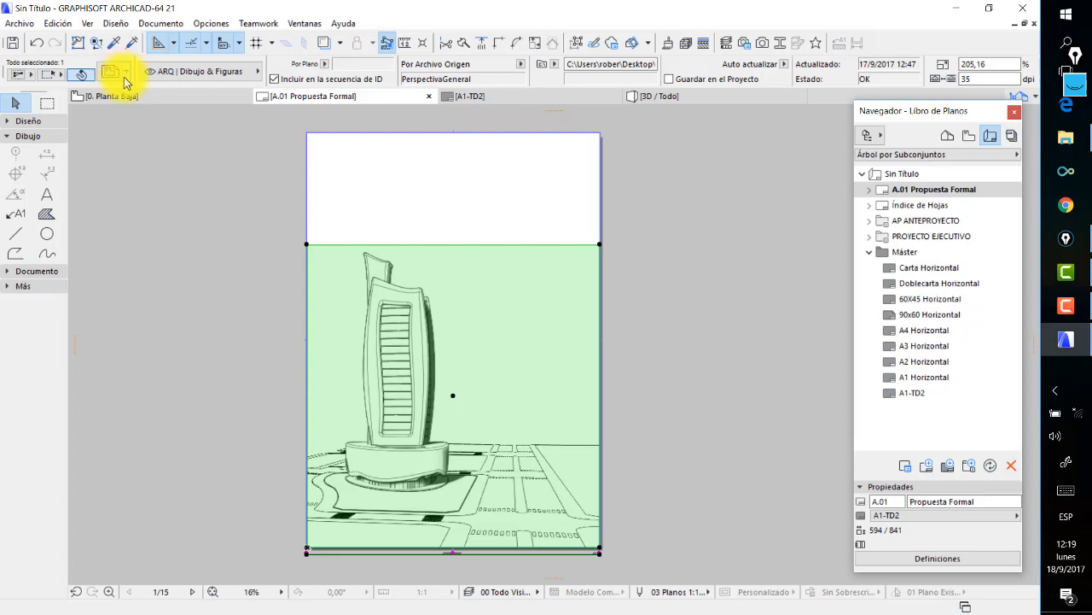
click(181, 145)
click(401, 295)
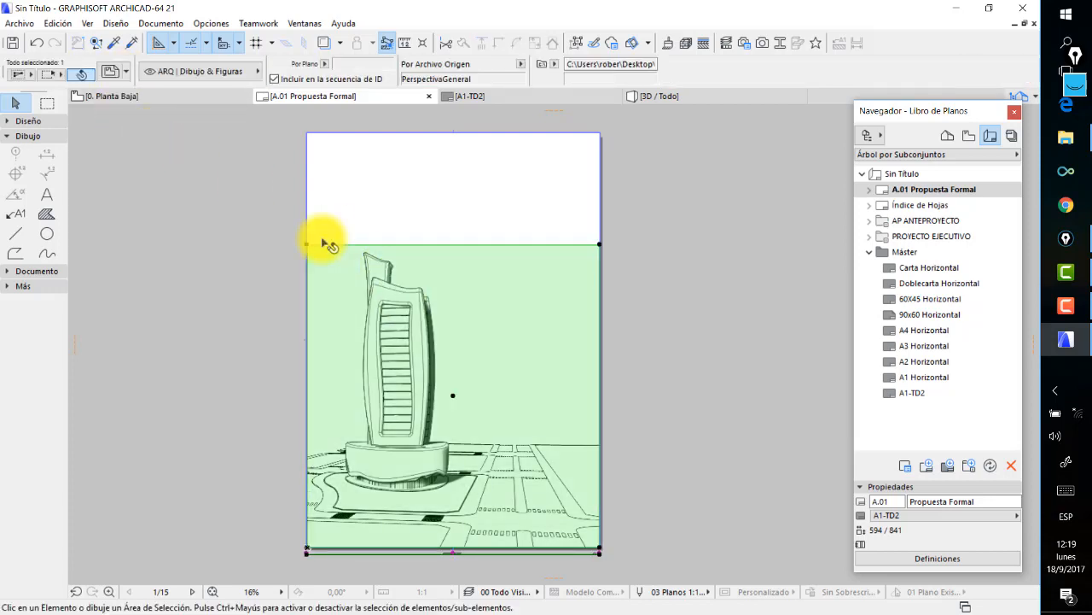
click(112, 74)
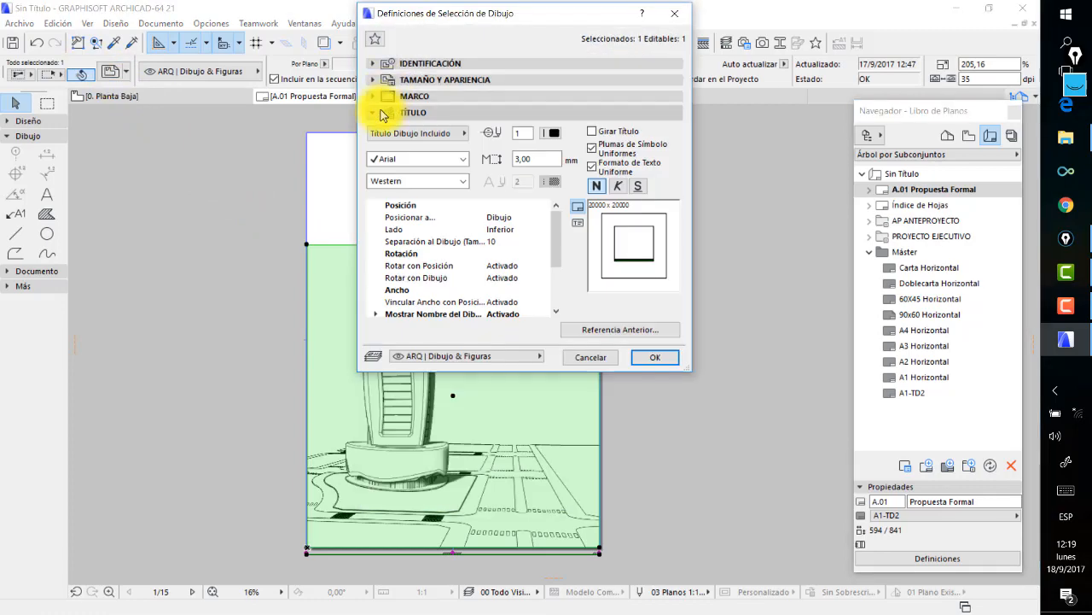
click(372, 112)
drag(474, 16, 469, 43)
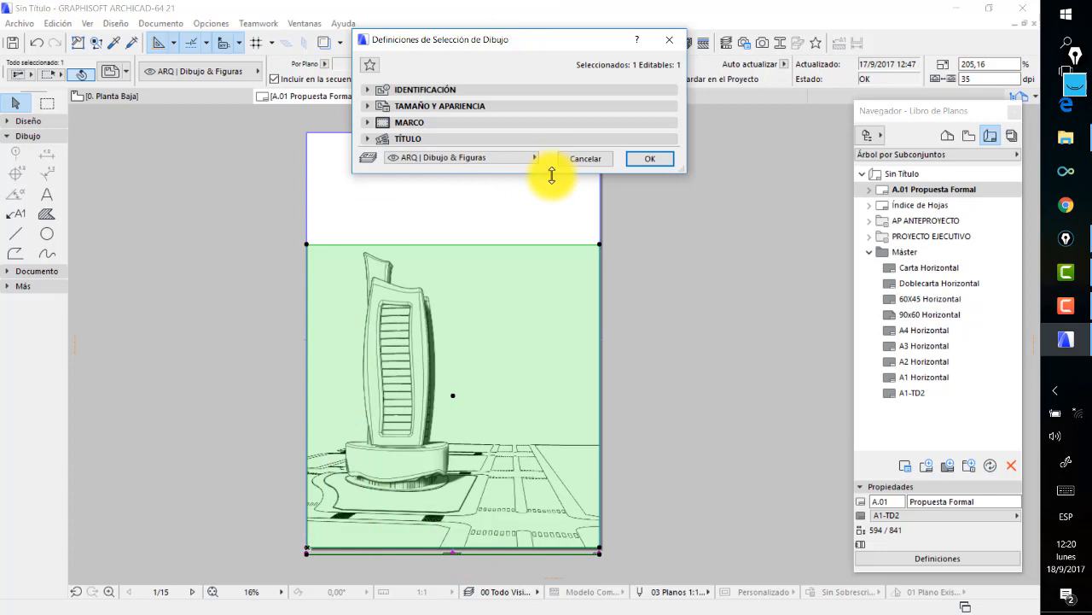
drag(551, 175, 556, 207)
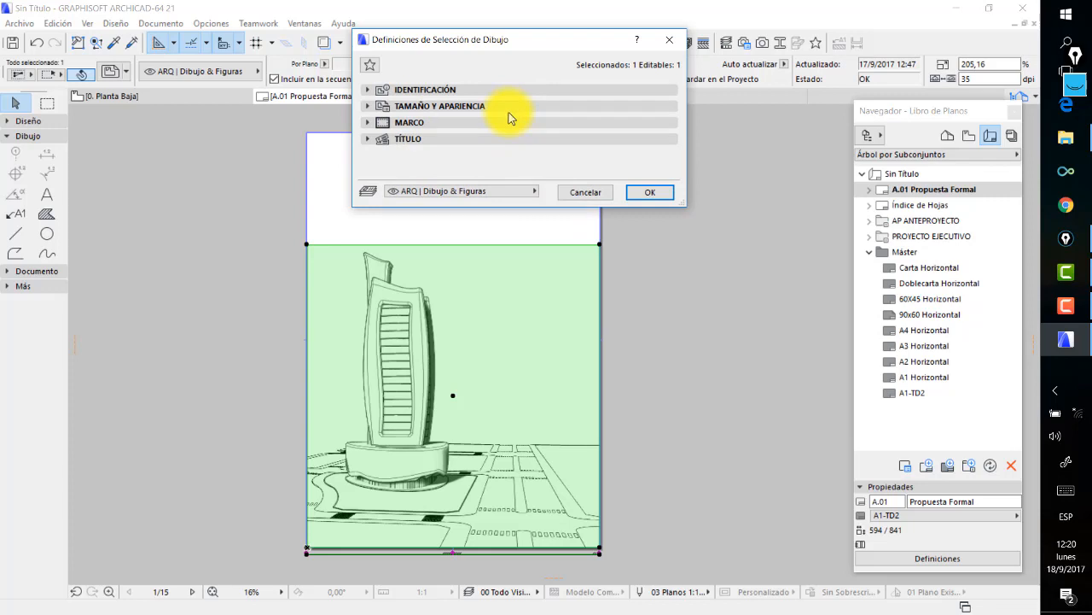
Remove the PerspectivaGeneral drawing's title by setting its title type to Sin Título.
click(453, 138)
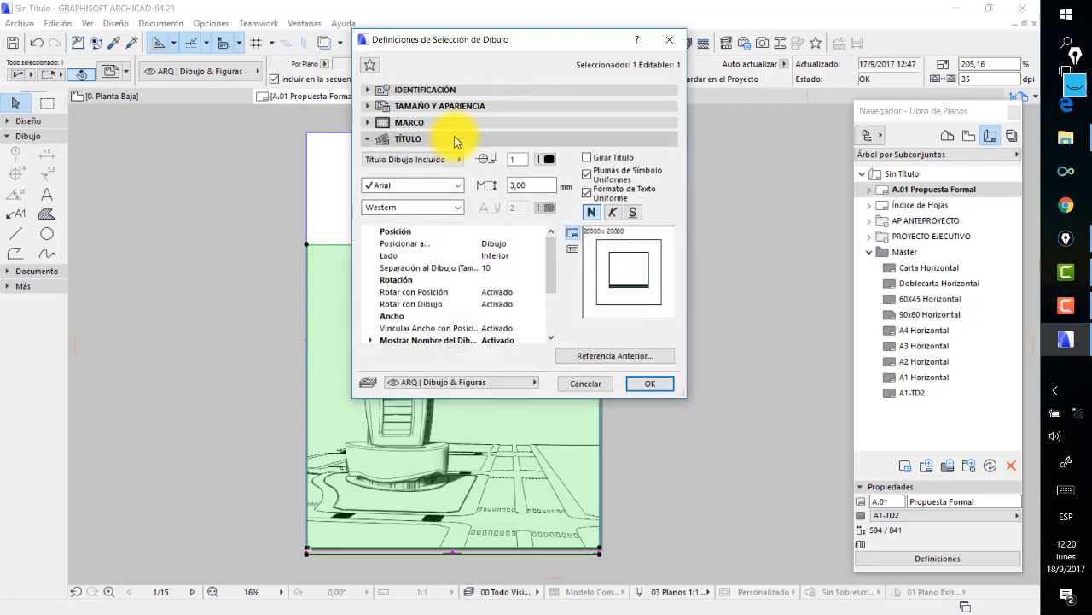
drag(502, 48, 515, 37)
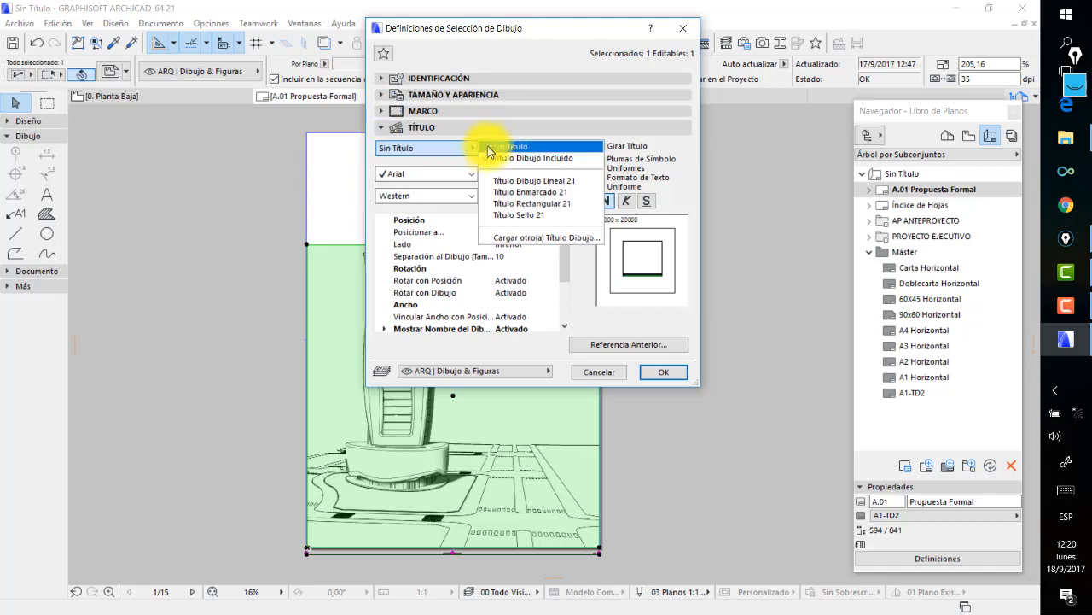
click(500, 146)
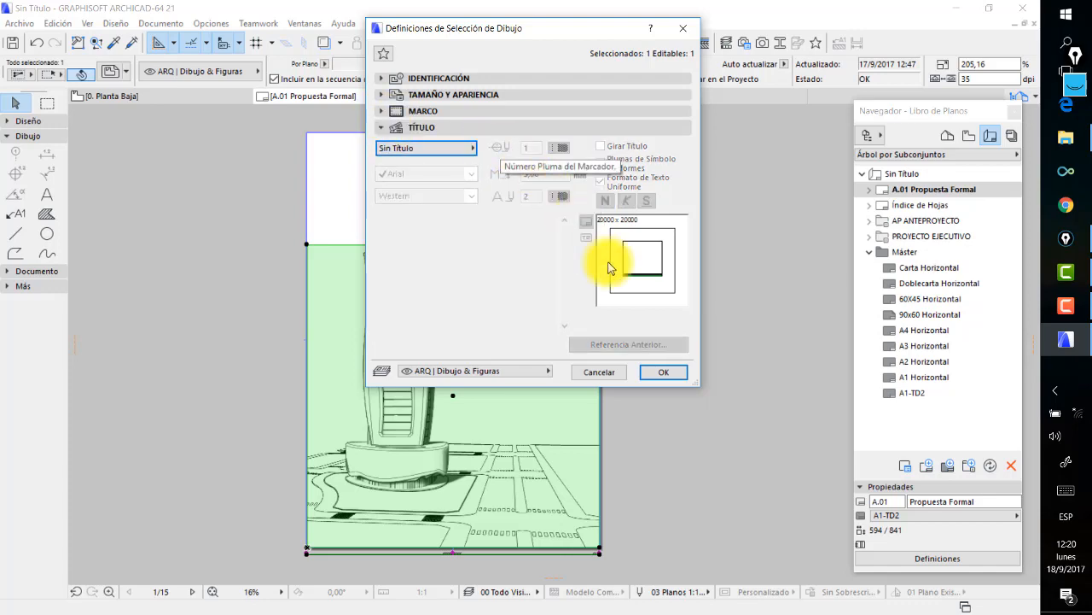
click(663, 371)
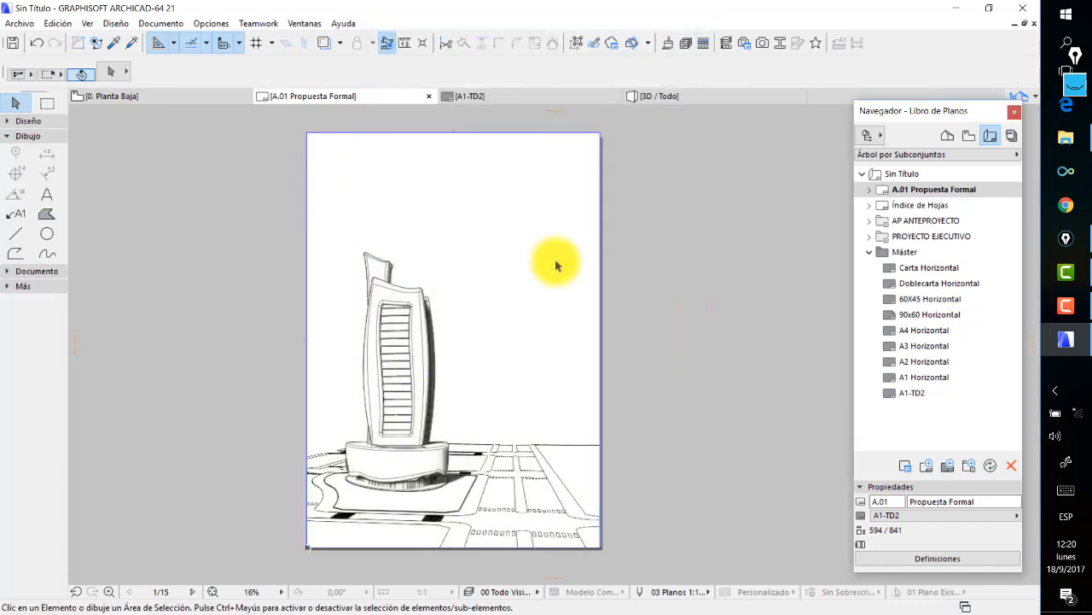
Review the identification settings of the PerspectivaGeneral drawing, including its ID, name, source file and update type.
click(424, 351)
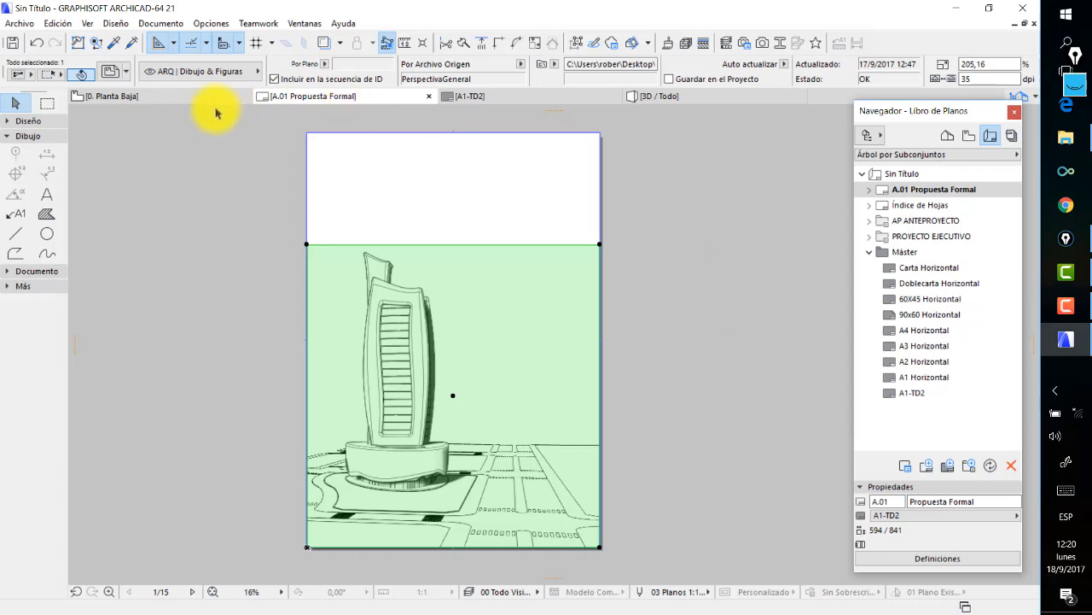
click(115, 72)
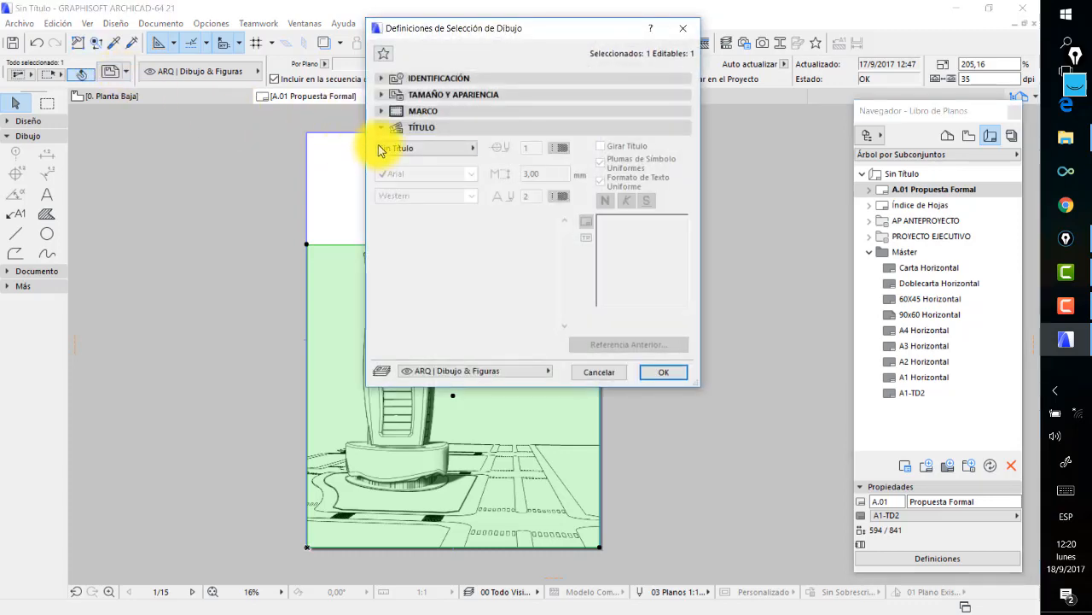
click(384, 127)
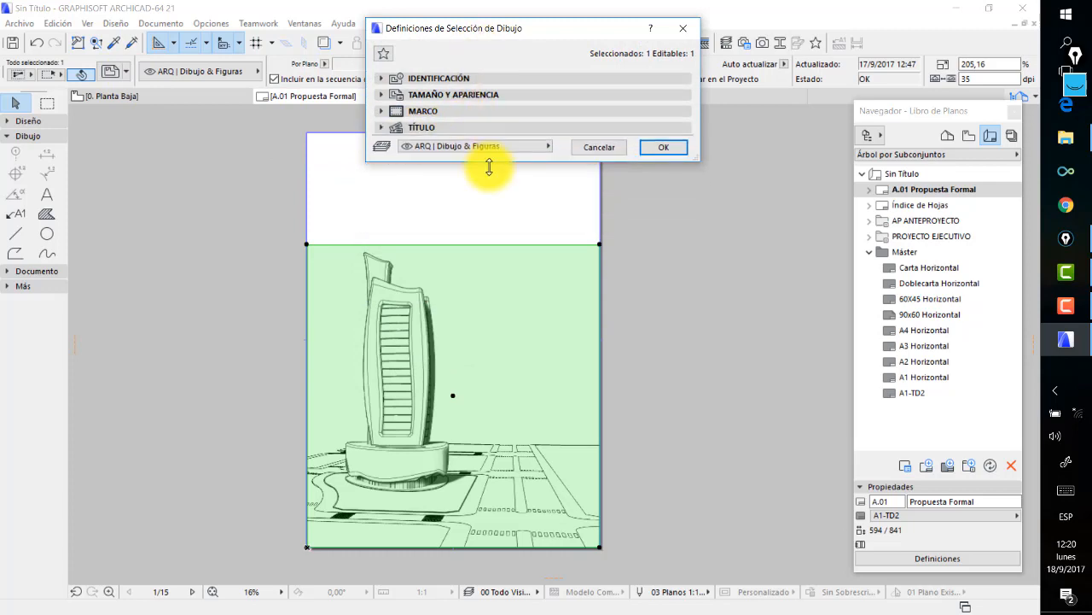
drag(490, 163, 511, 355)
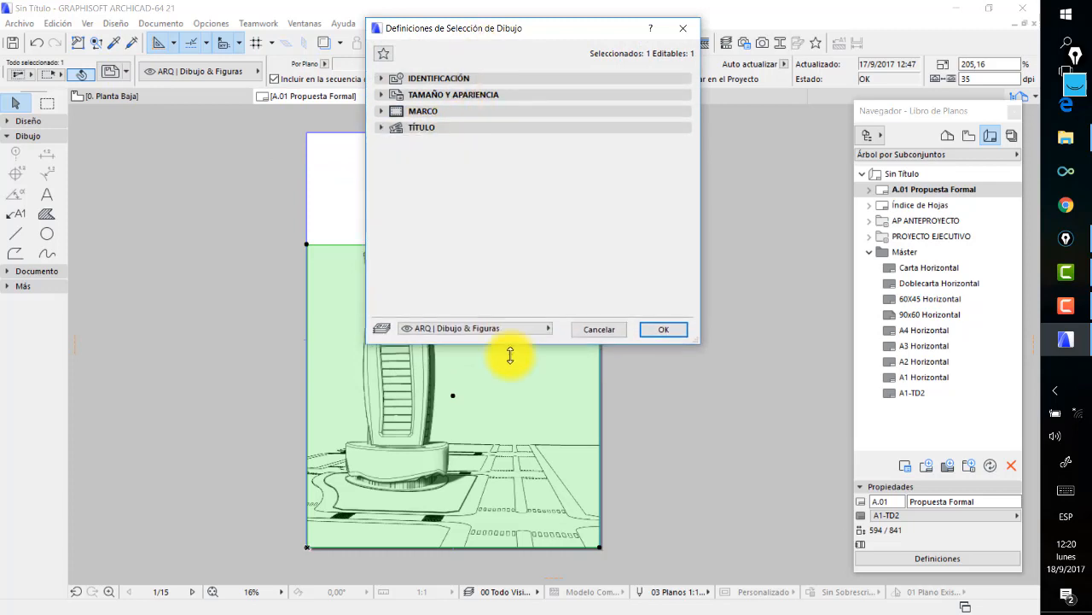
click(398, 78)
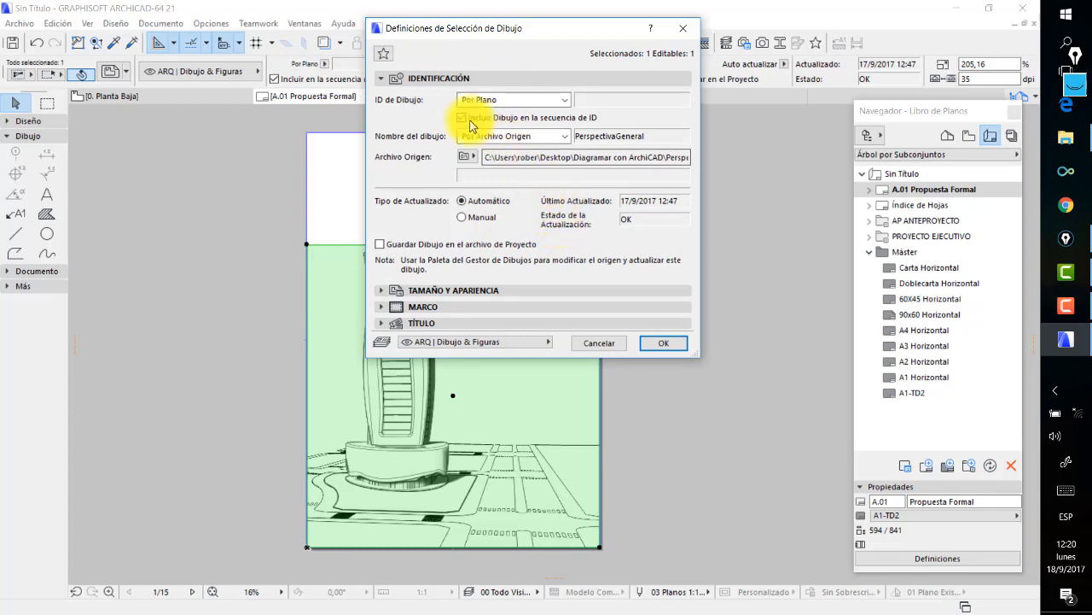
click(382, 78)
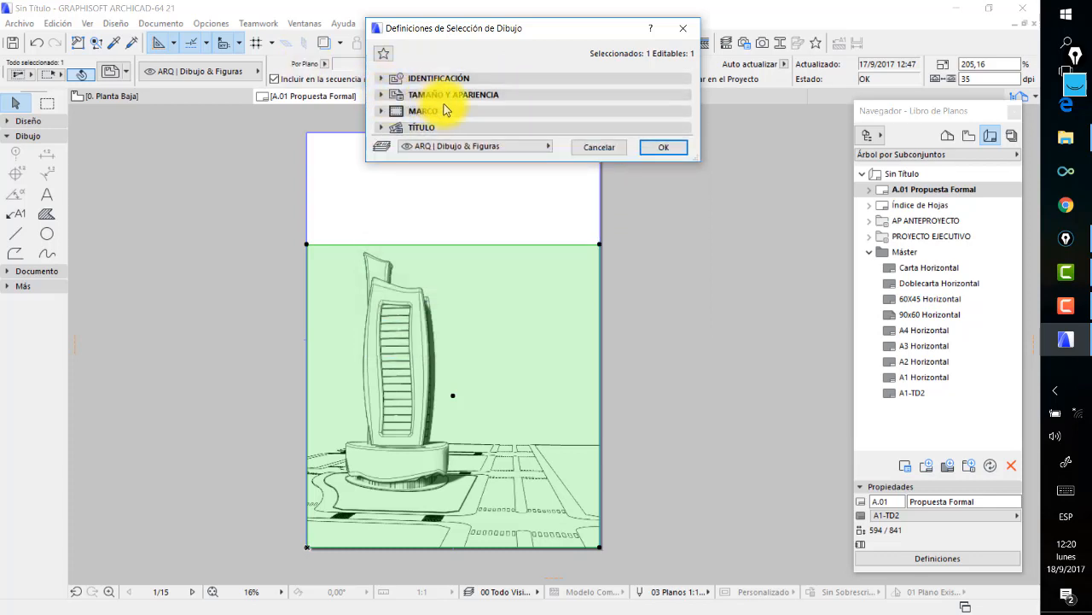
Try the Fondo Transparente option and check the colour choices in the drawing's size and appearance settings, keeping Colores Originales, and leave the settings.
click(384, 95)
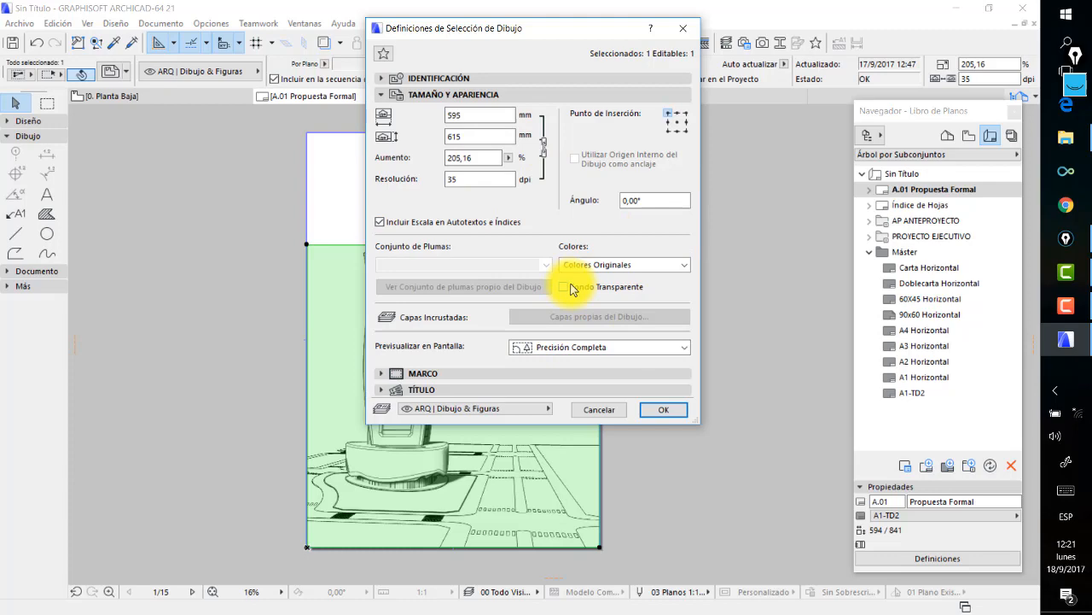
drag(525, 35, 695, 53)
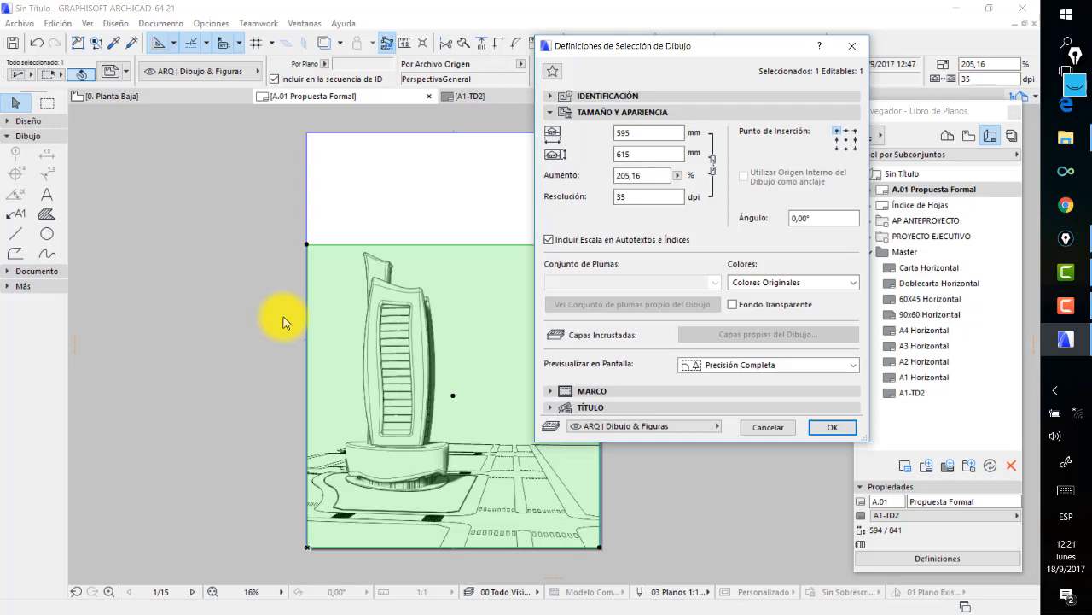
click(732, 304)
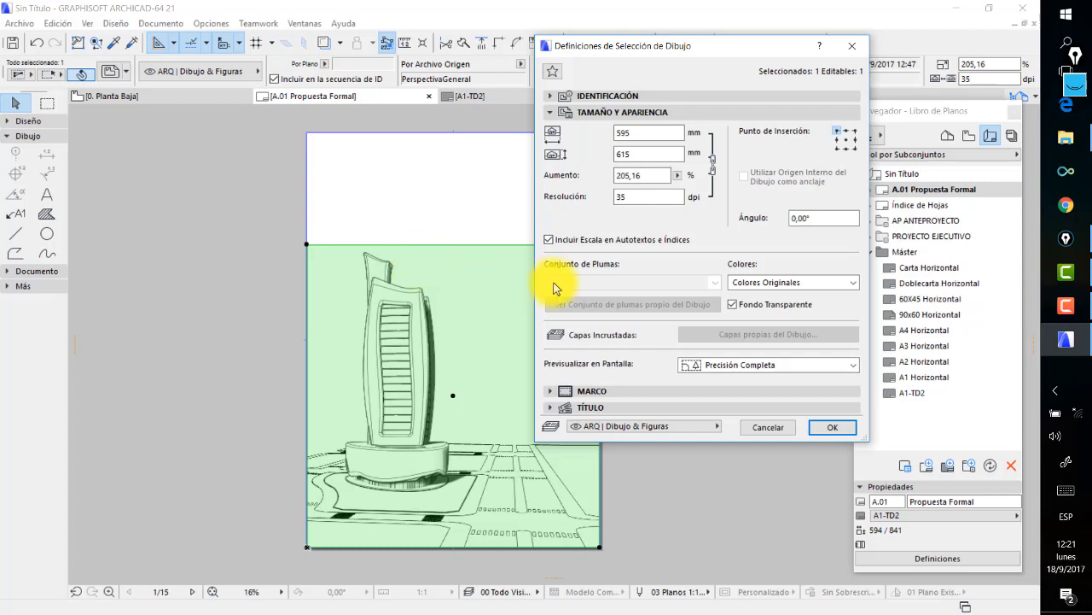
click(851, 283)
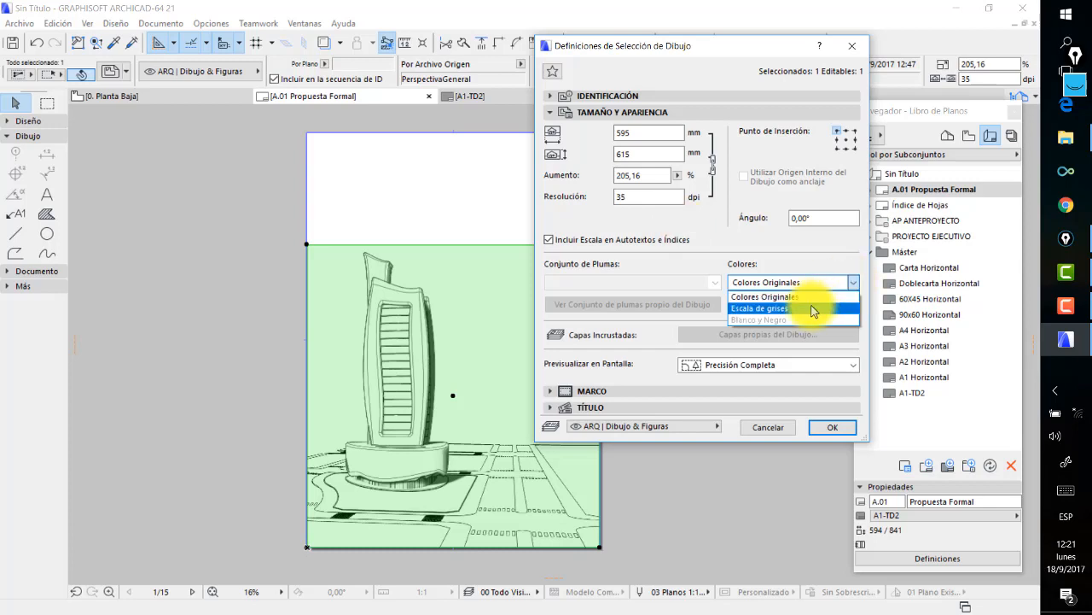
click(777, 297)
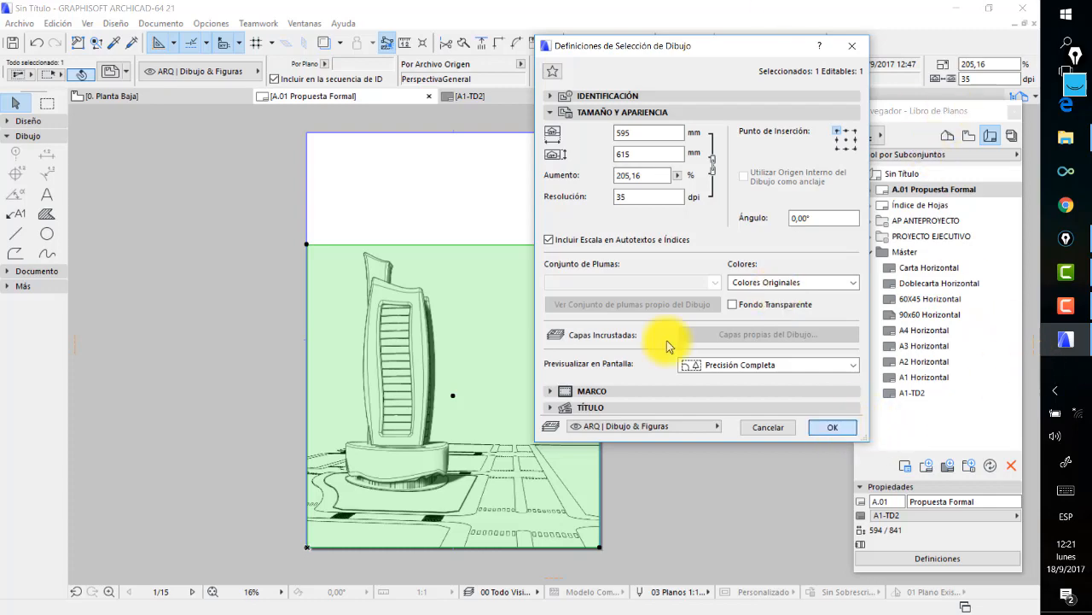
key(Escape)
key(Escape)
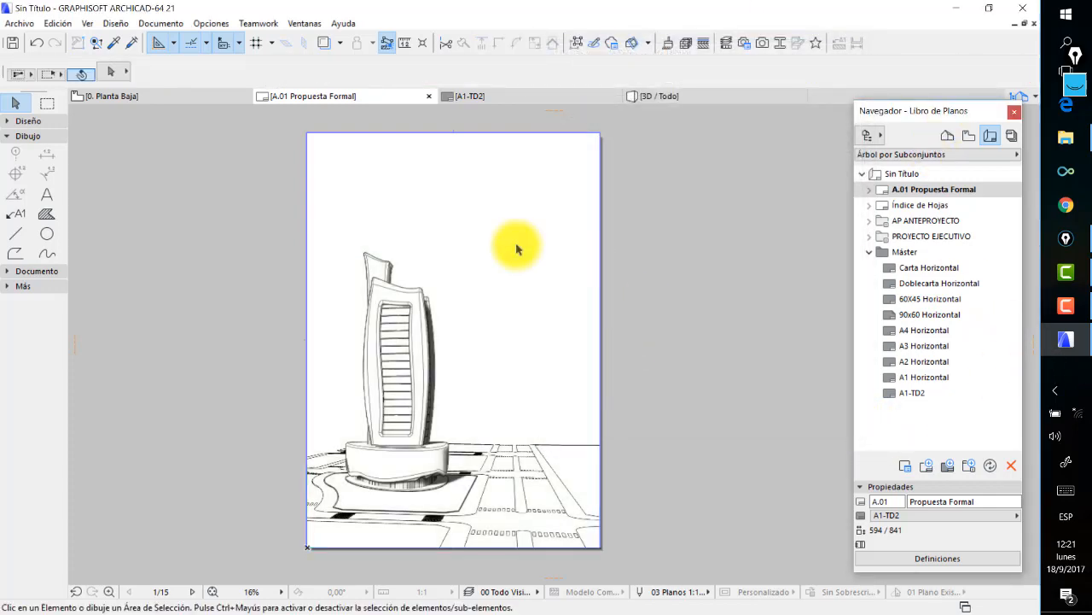
Draw a diagonal solid line about 149 long at about 40° in the blank upper-right area of the sheet.
middle_drag(596, 270, 606, 264)
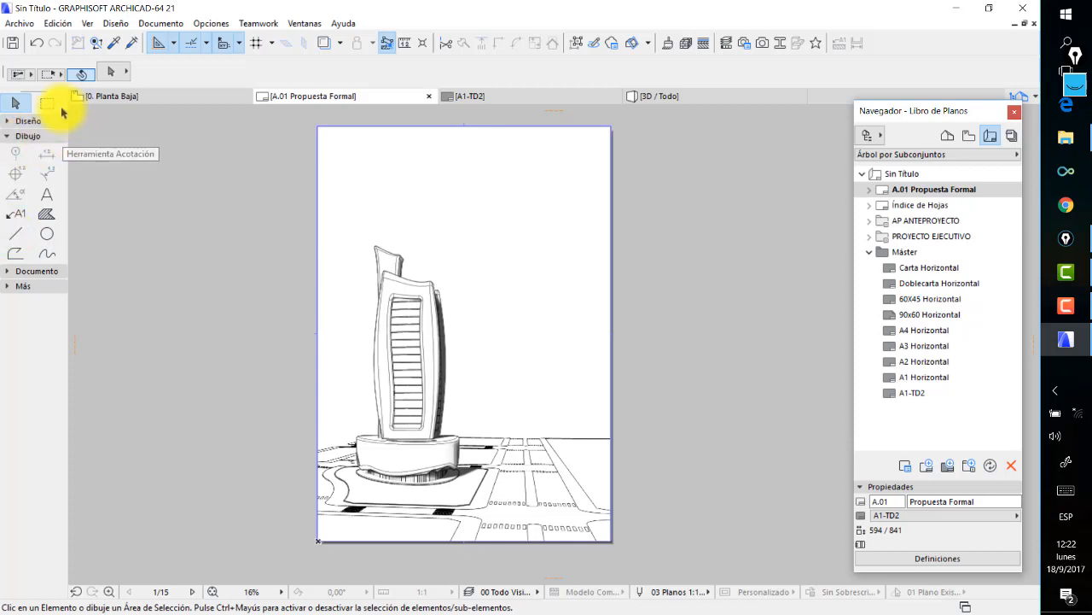
click(15, 233)
click(549, 229)
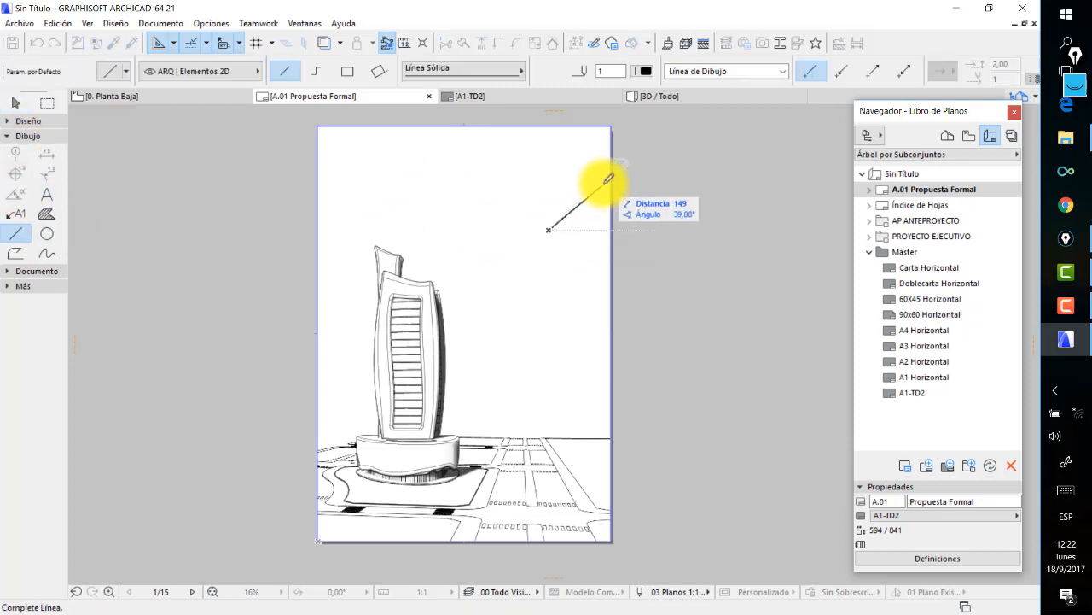
click(603, 182)
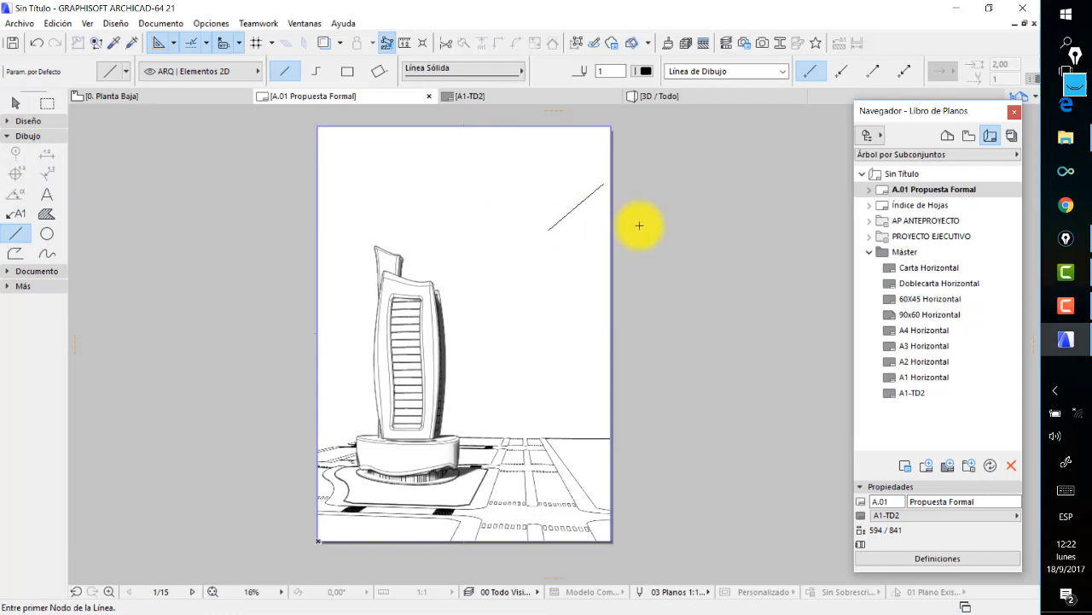
Open the default line settings, collapse their general and properties sections, and place the enlarged dialog clear of the drawn line.
double_click(17, 238)
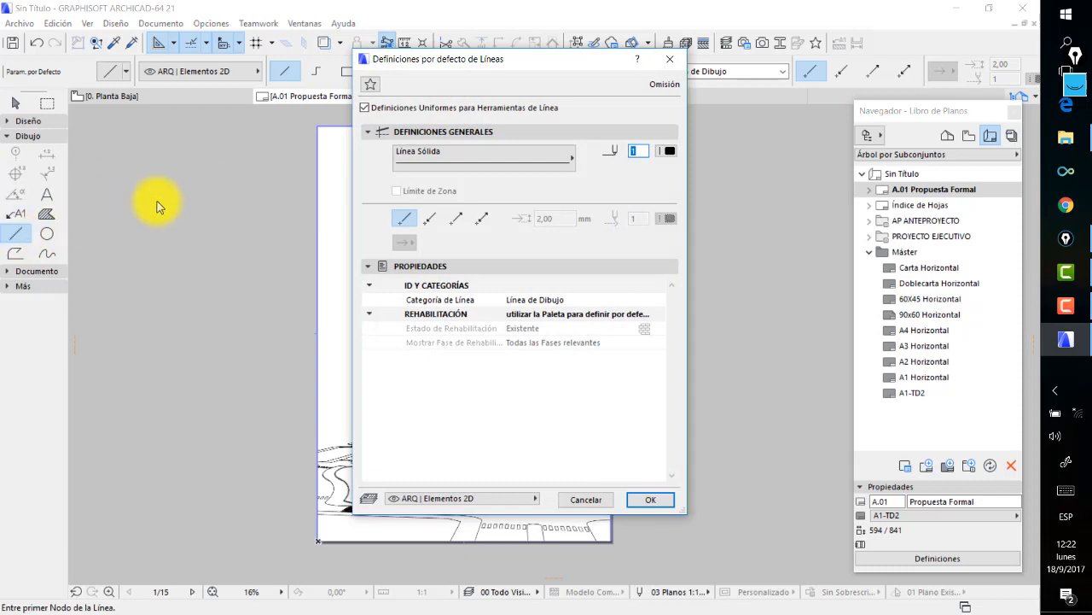
click(370, 133)
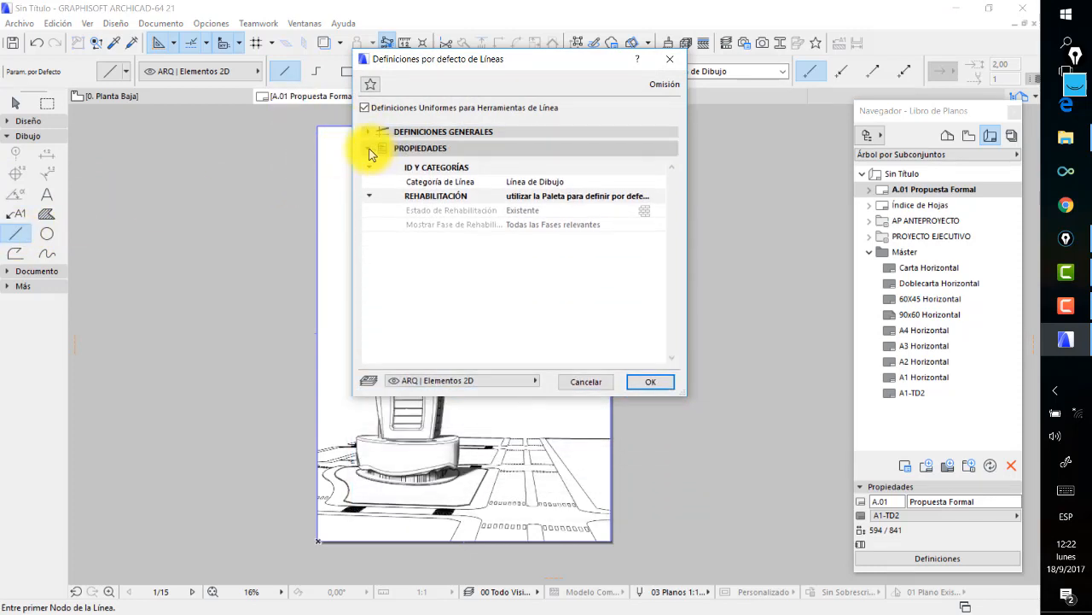
click(372, 158)
drag(466, 61, 499, 211)
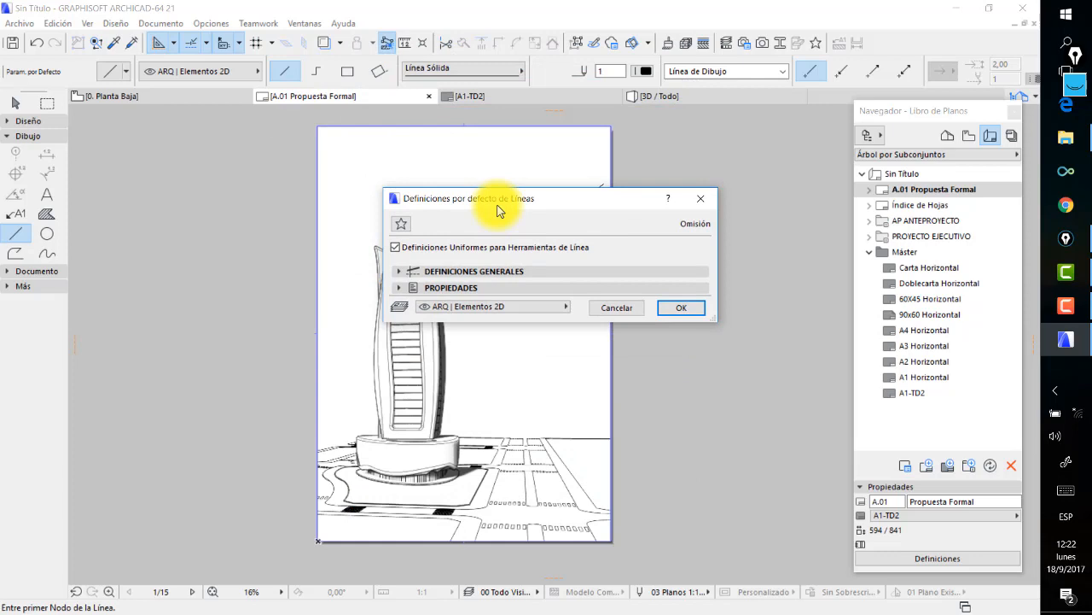
drag(498, 211, 271, 182)
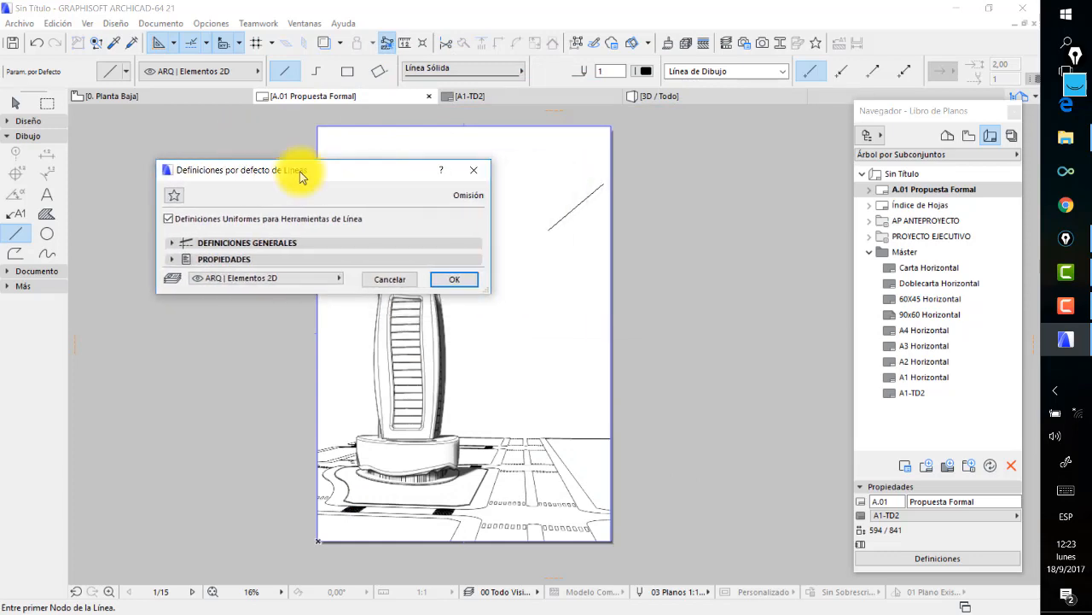
drag(275, 293, 273, 418)
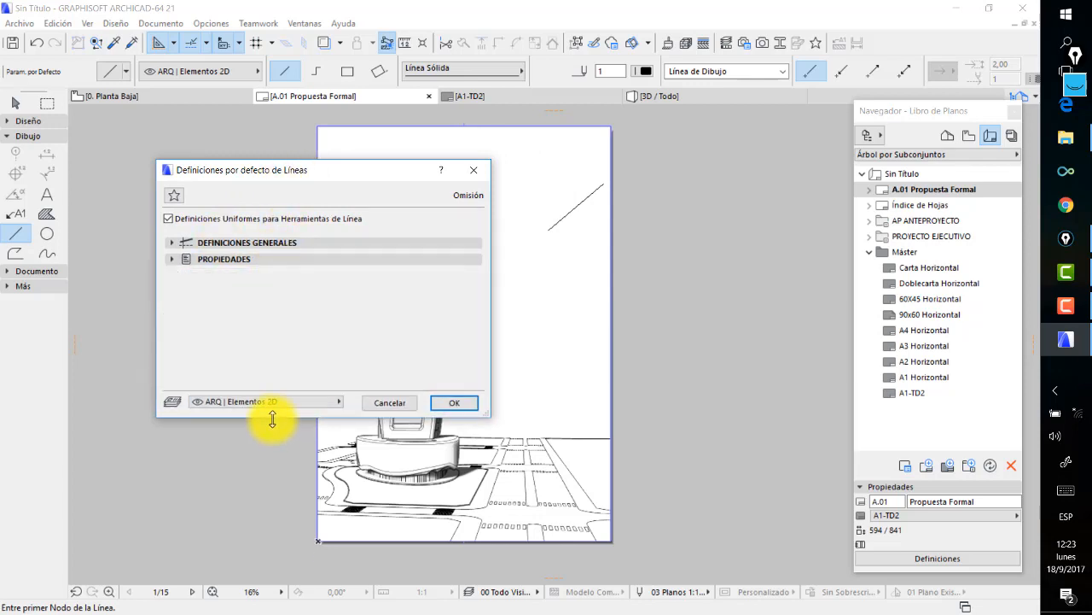
Review the line types, arrowhead options, properties and layer in the default line settings, keeping Línea Sólida, and accept the dialog.
click(173, 243)
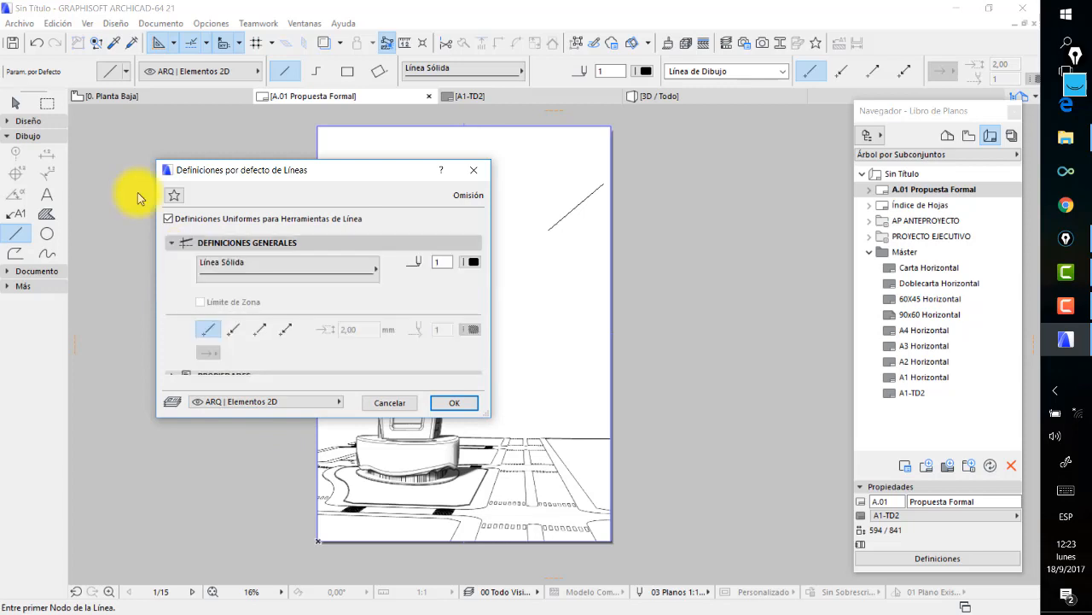
click(306, 273)
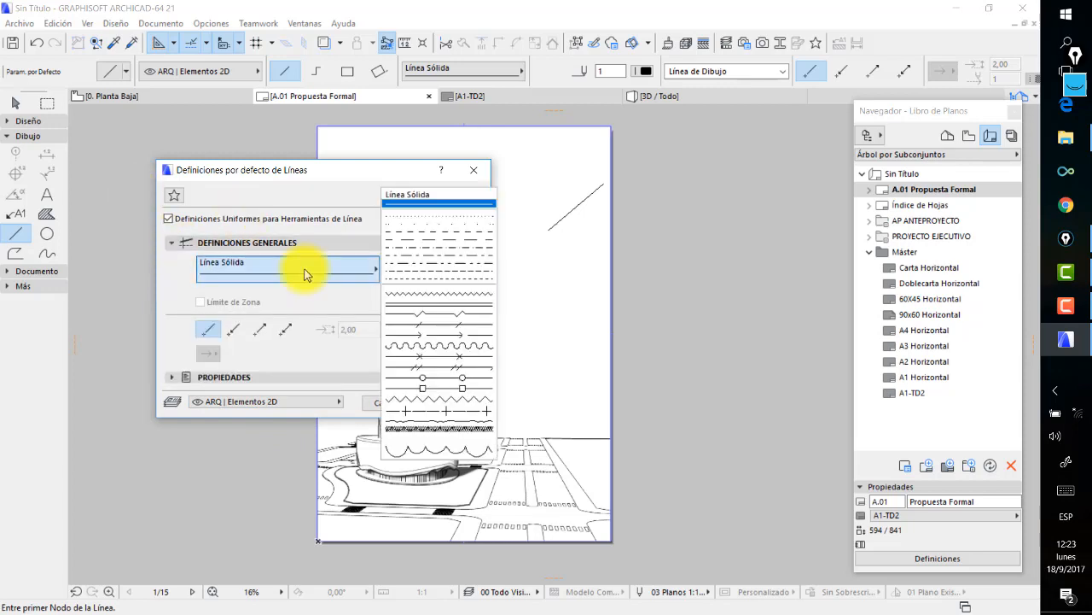
click(184, 272)
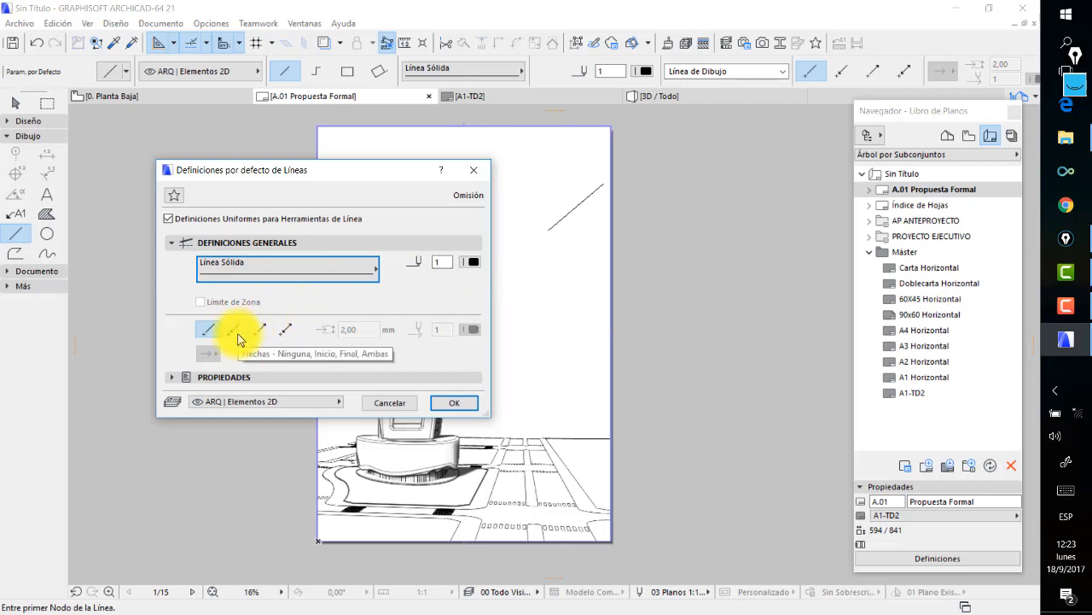
click(184, 243)
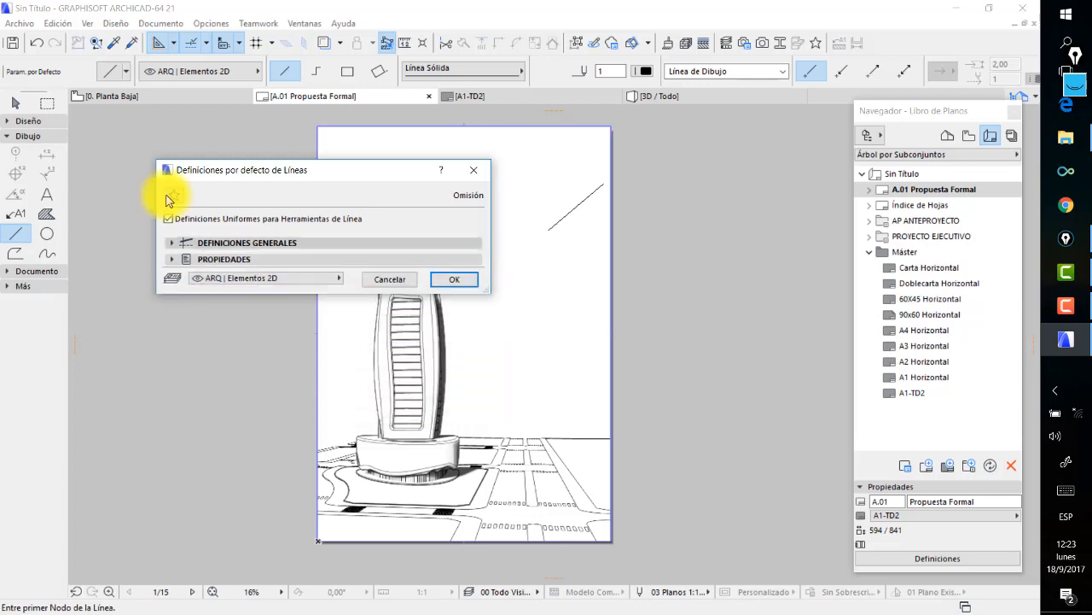
click(205, 259)
click(209, 261)
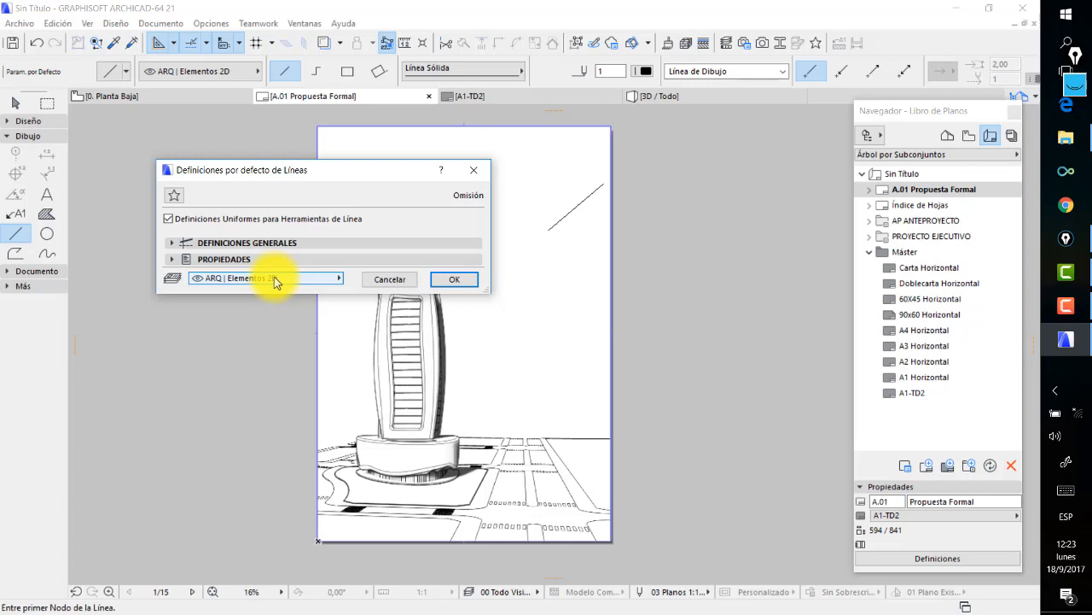
click(459, 280)
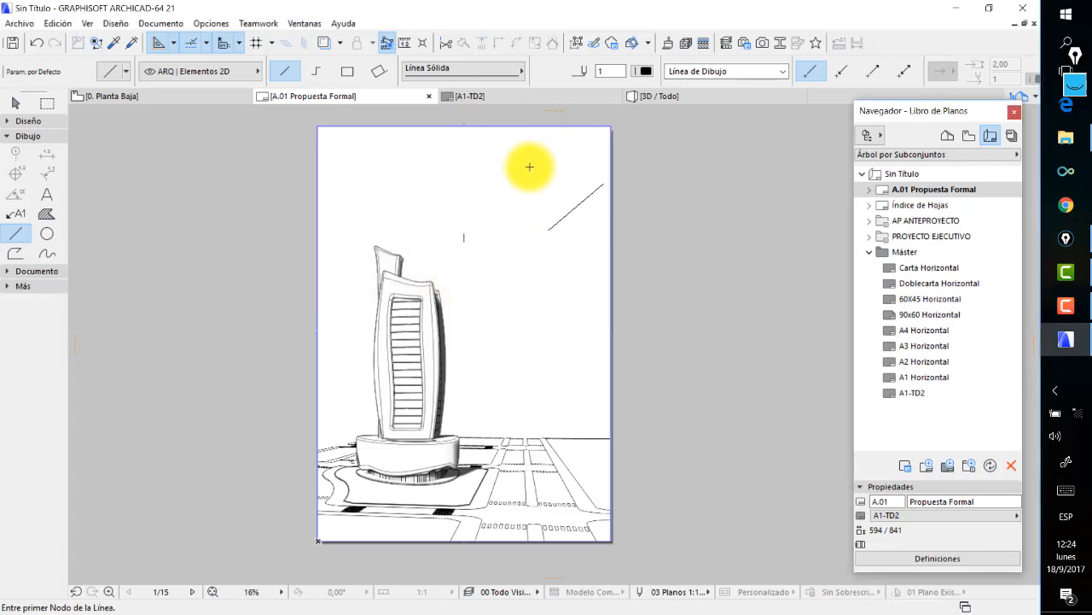
Draw a rectangle with the Line tool's rectangular method just below the diagonal line, beside the tower.
scroll(491, 75, right, 5)
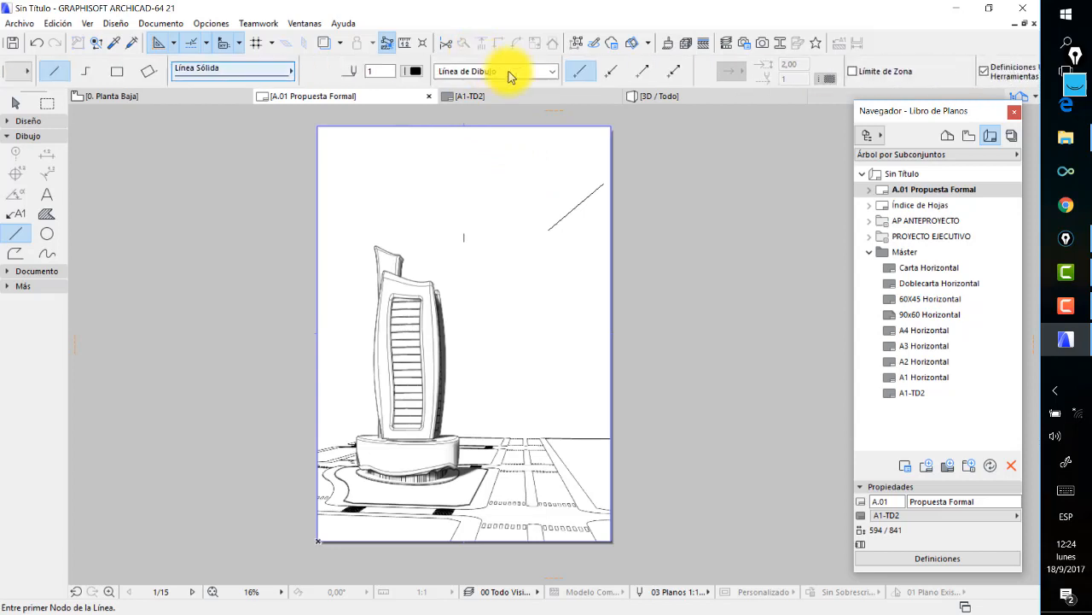
scroll(522, 74, left, 6)
scroll(521, 74, right, 6)
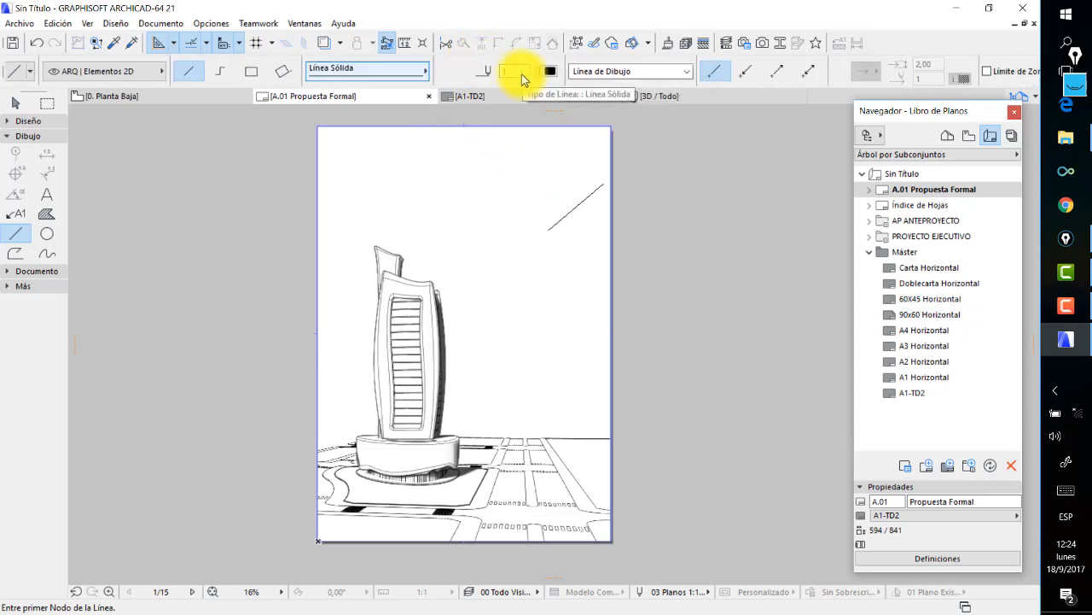
scroll(522, 75, left, 5)
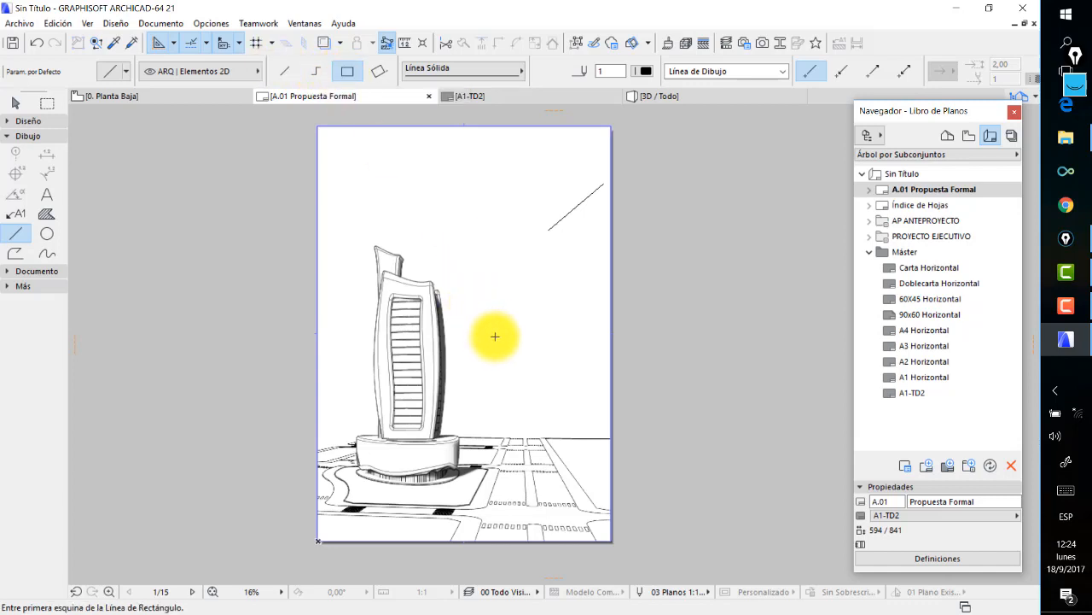
click(513, 302)
click(600, 238)
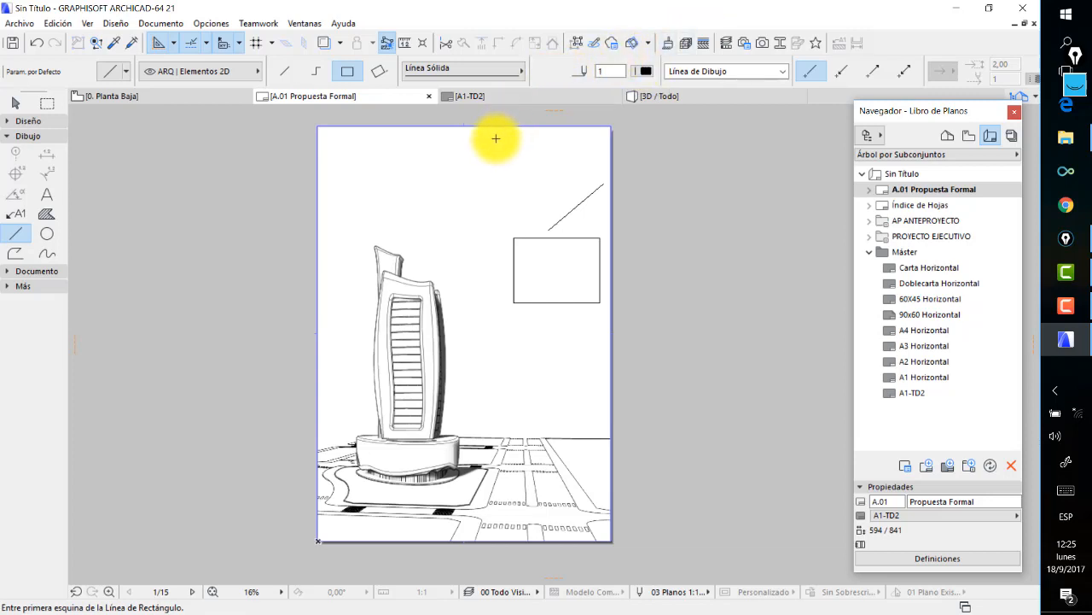
Check the line type and pen options in the default line settings, close them unchanged, and leave the Line tool.
double_click(15, 238)
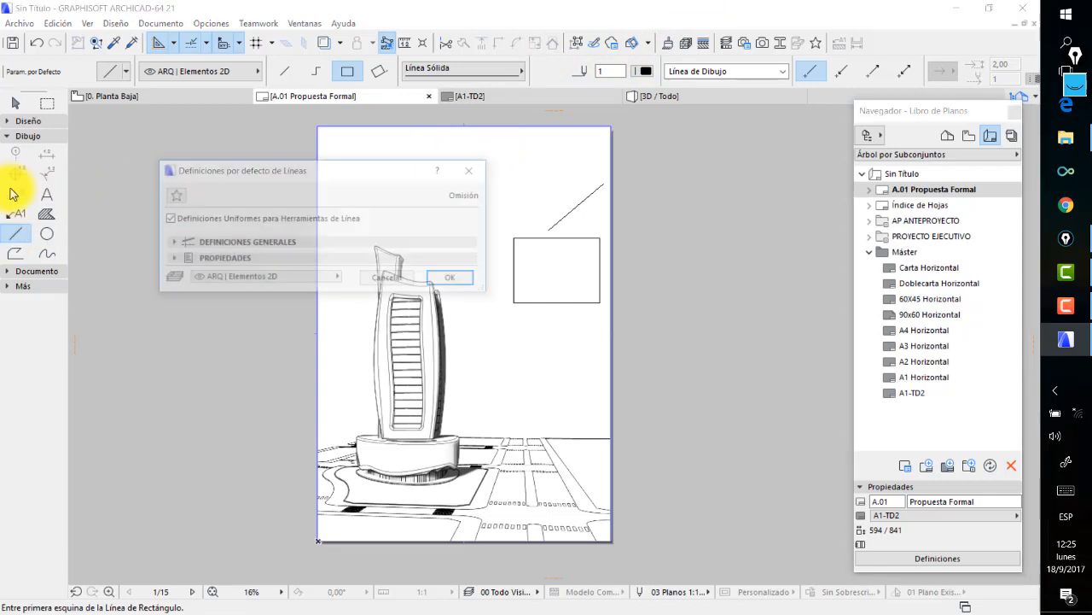
click(181, 243)
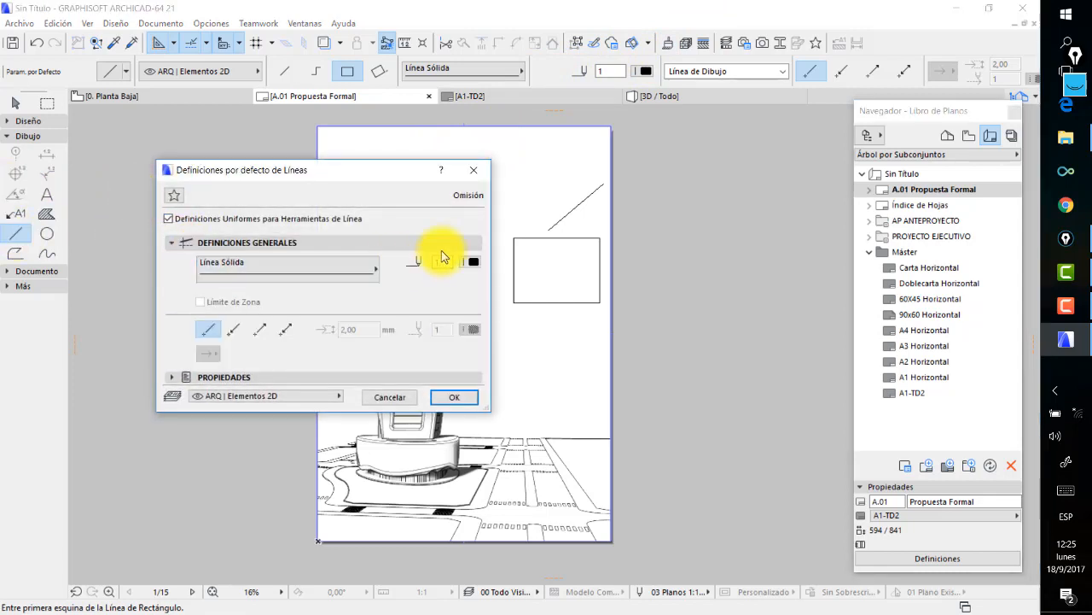
click(474, 170)
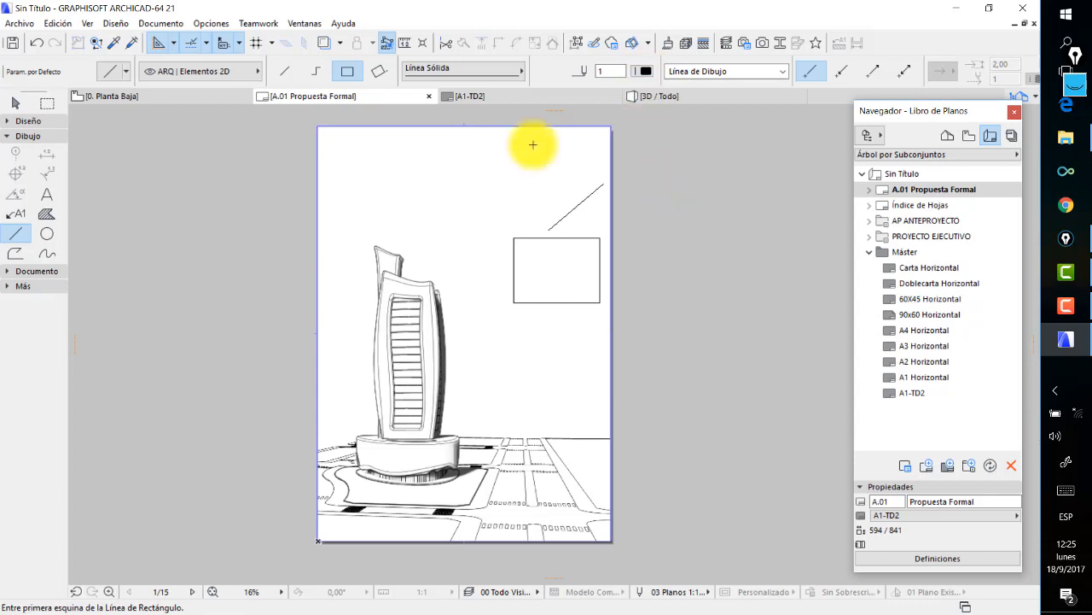
middle_drag(532, 141, 500, 161)
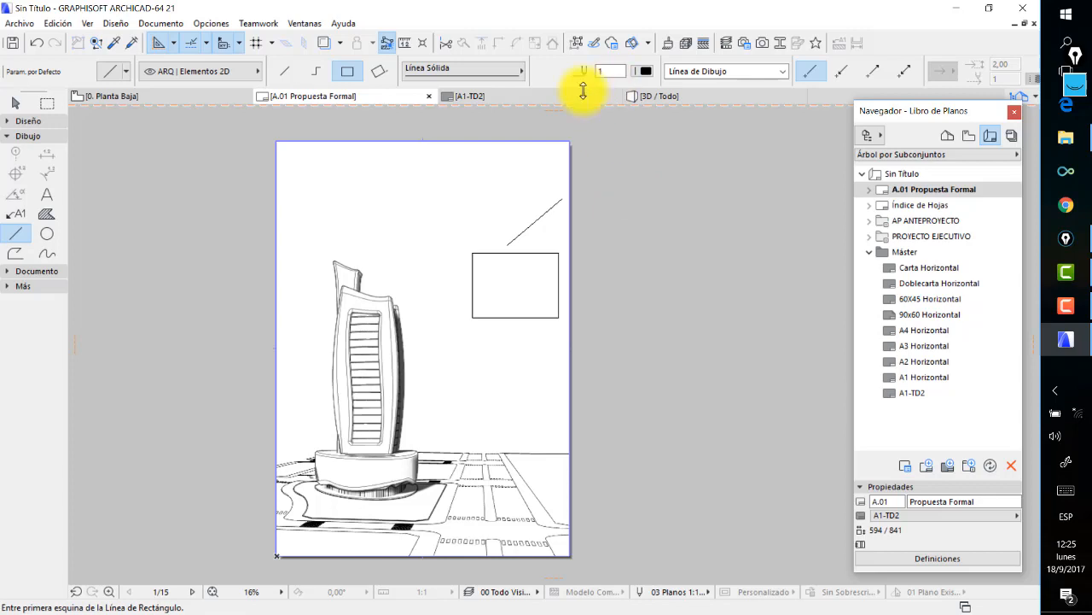
key(Escape)
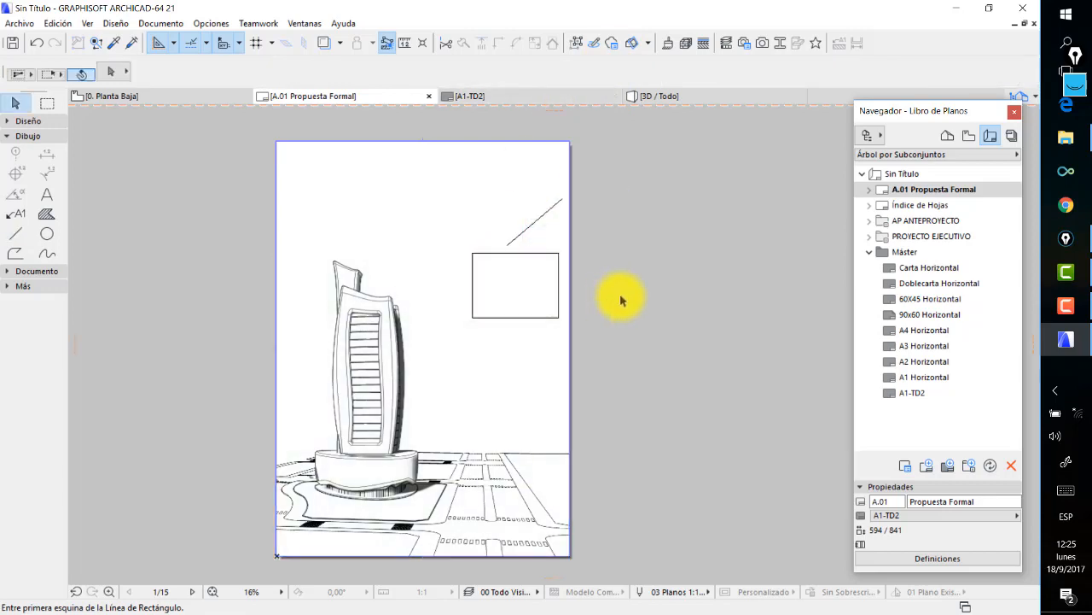
Select the diagonal line and move it from above the rectangle to the blank area above the tower.
scroll(621, 300, up, 1)
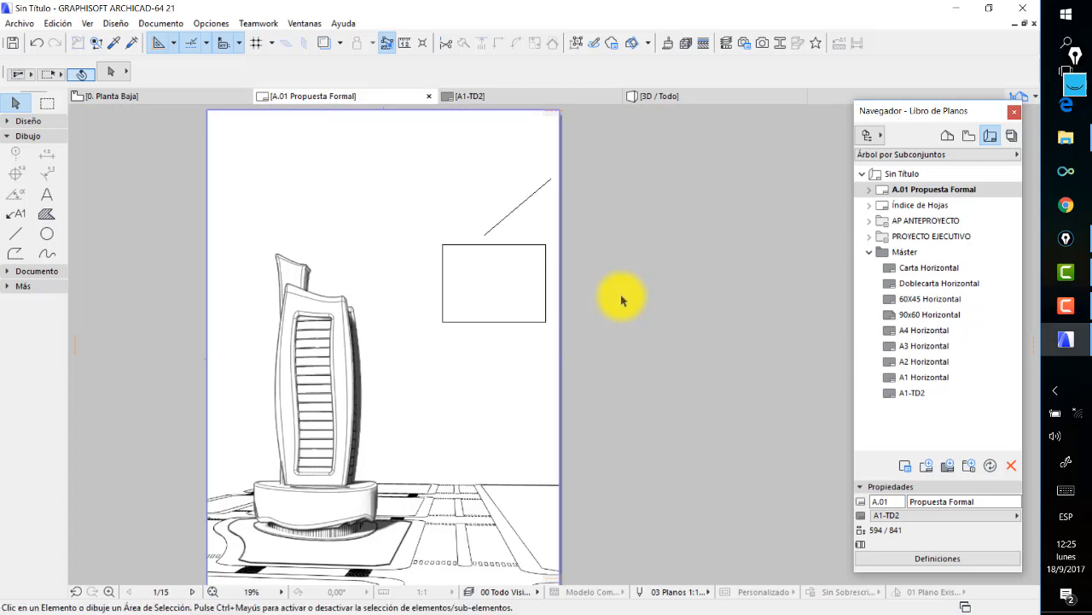
click(526, 203)
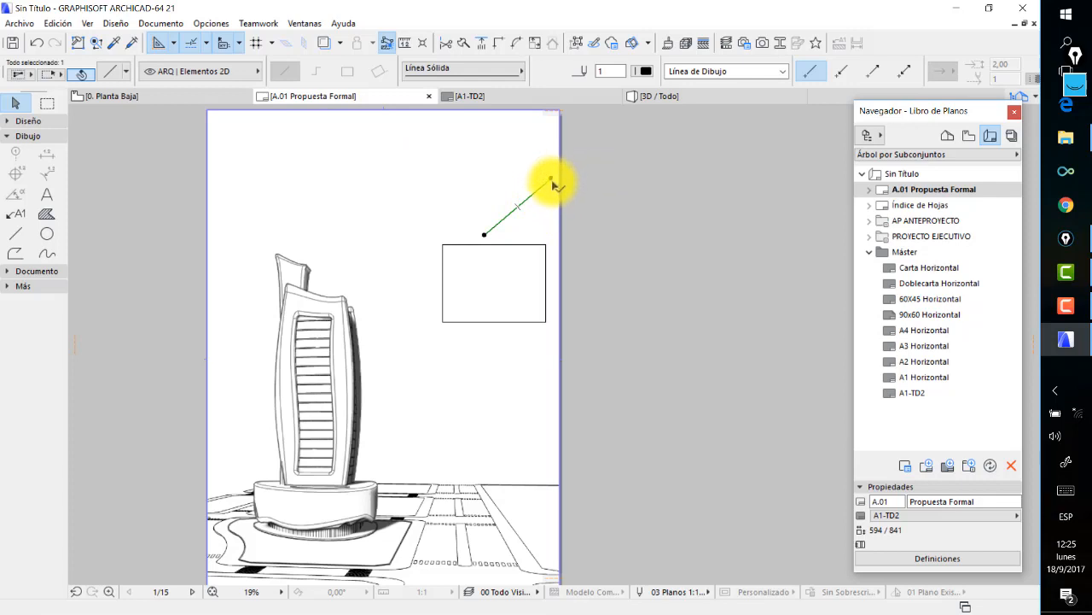
click(439, 143)
click(549, 184)
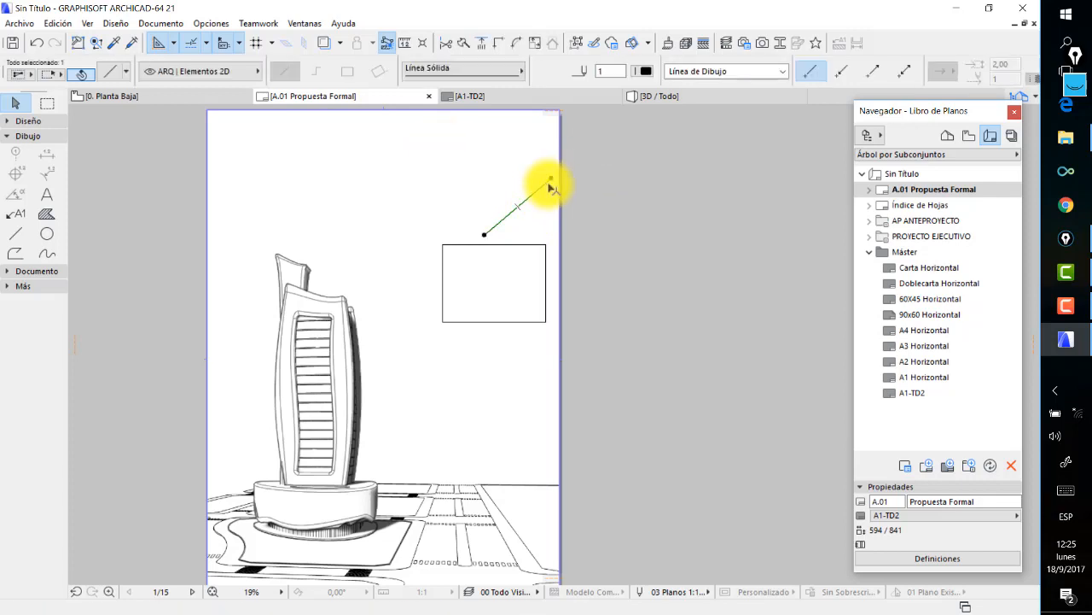
click(551, 179)
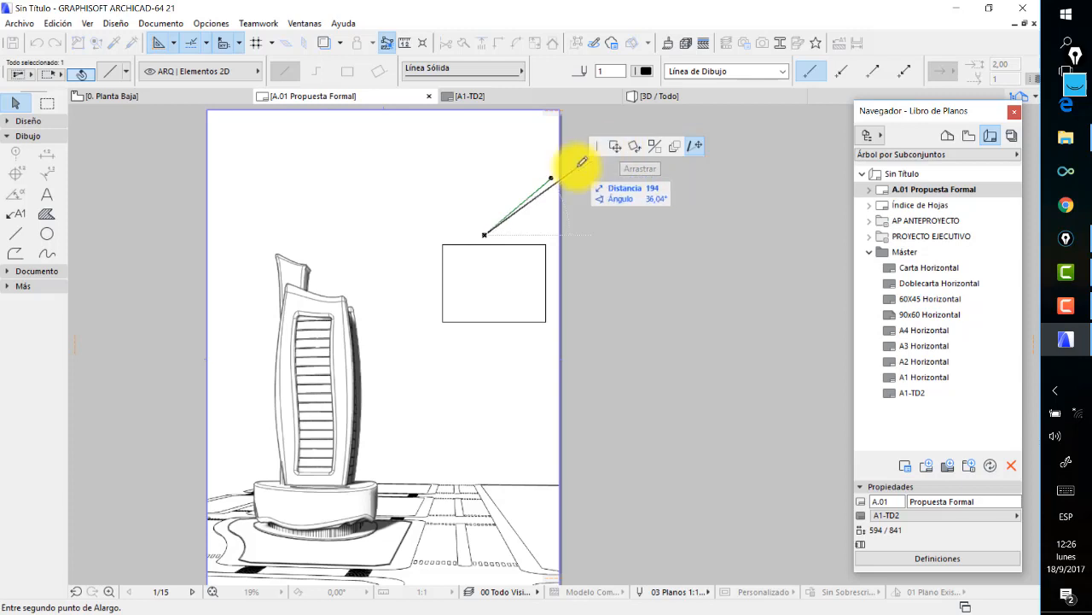
click(615, 147)
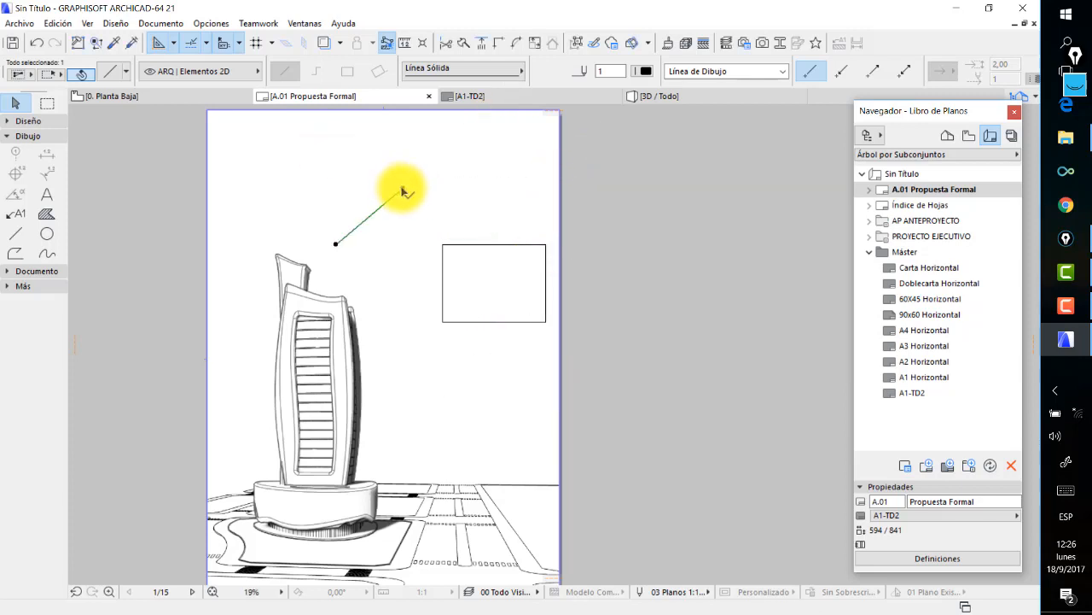
Rotate the diagonal line about a quarter turn around a centre near its upper end, so it slopes down toward the rectangle.
click(634, 146)
click(405, 211)
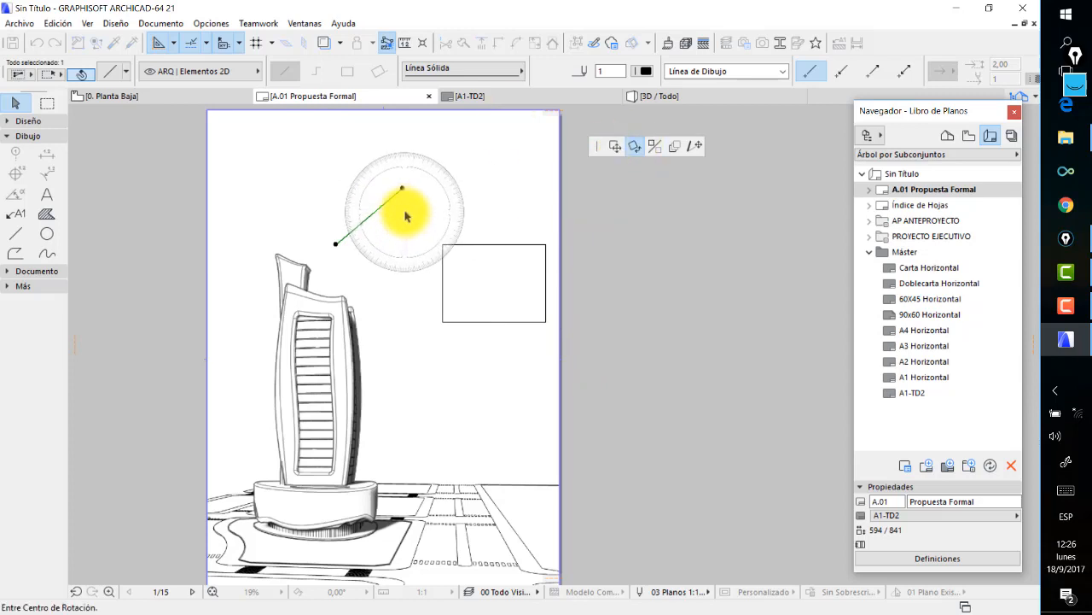
click(466, 212)
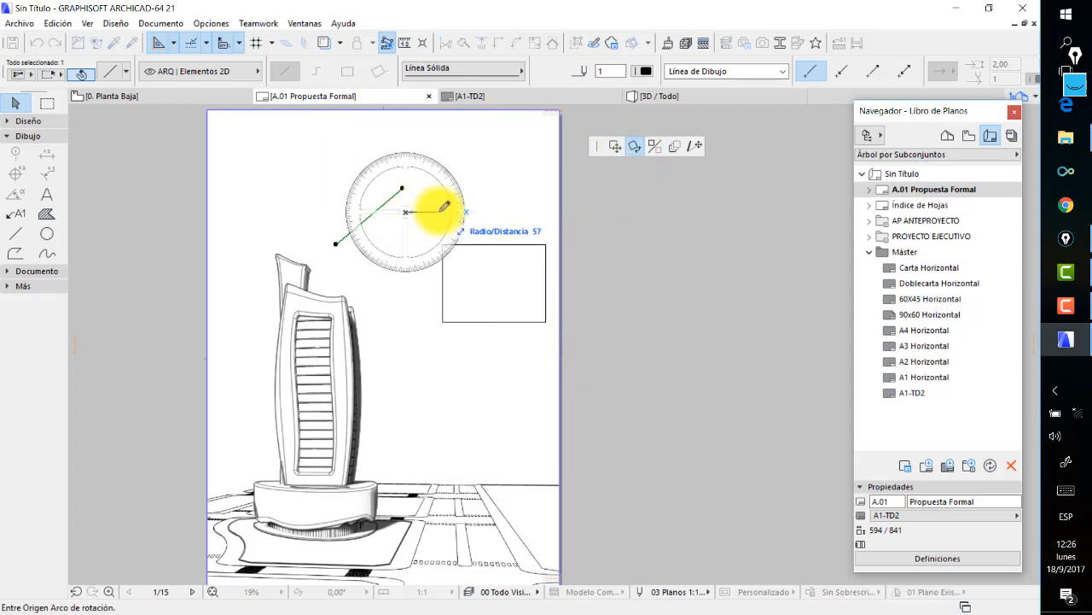
click(408, 237)
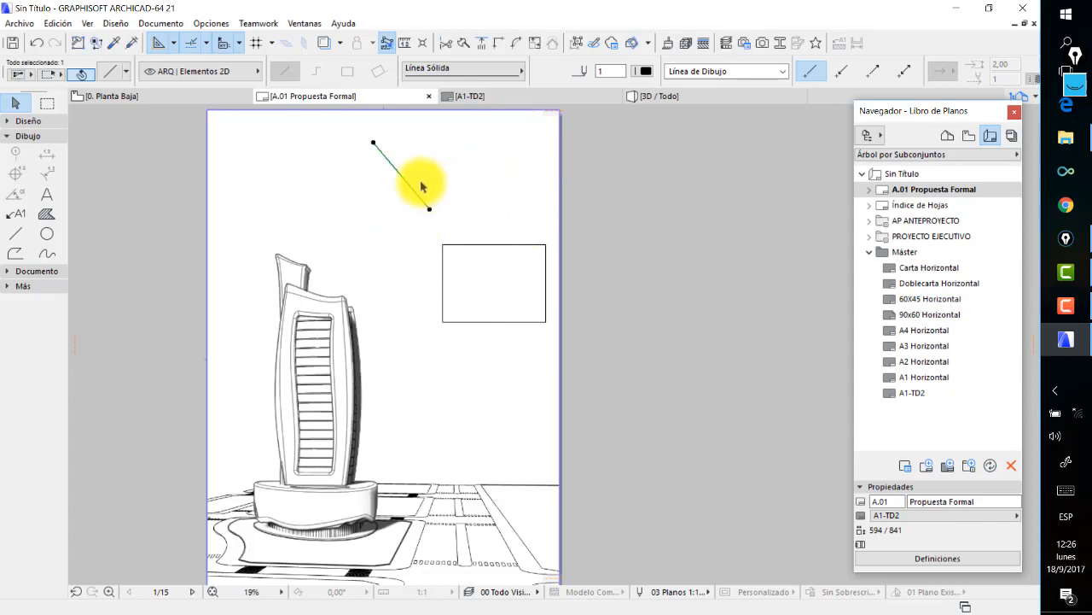
Stretch the rotated line along its own direction until its lower end lies inside the rectangle, and deselect it.
key(ctrl+e)
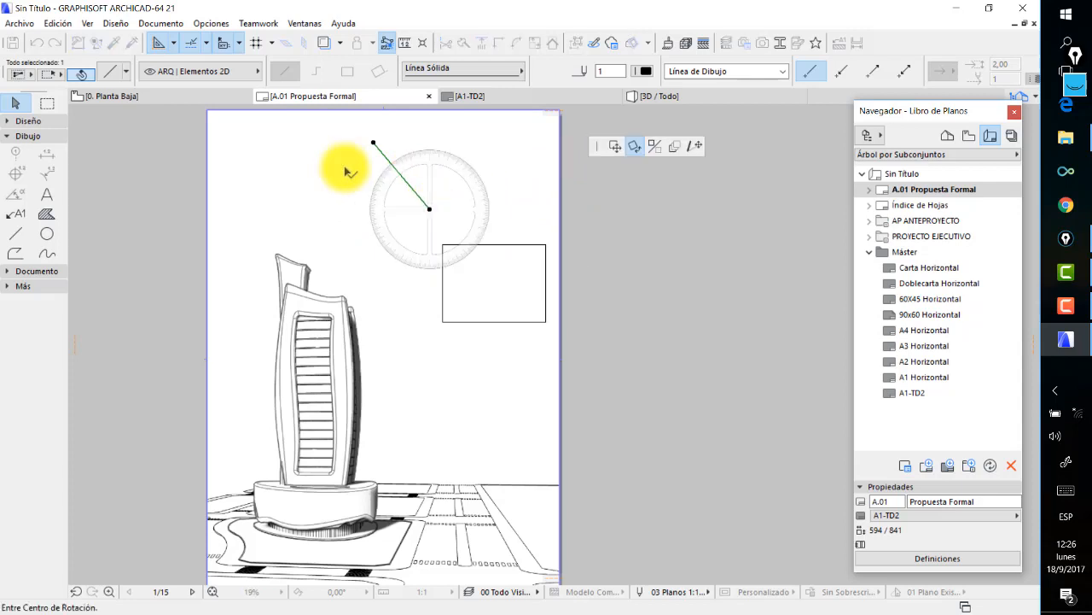
click(689, 145)
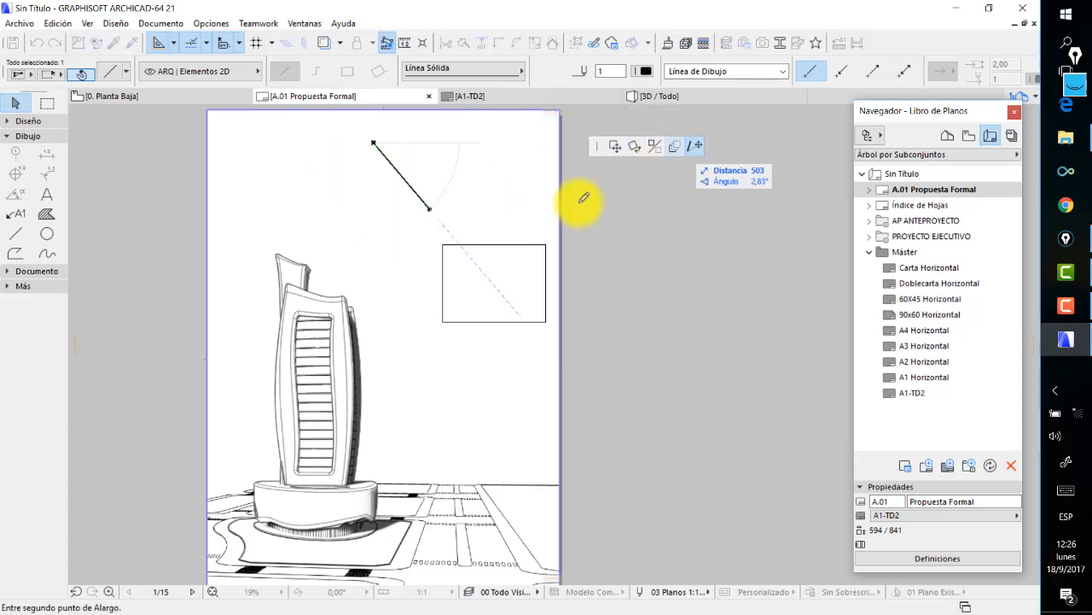
click(520, 316)
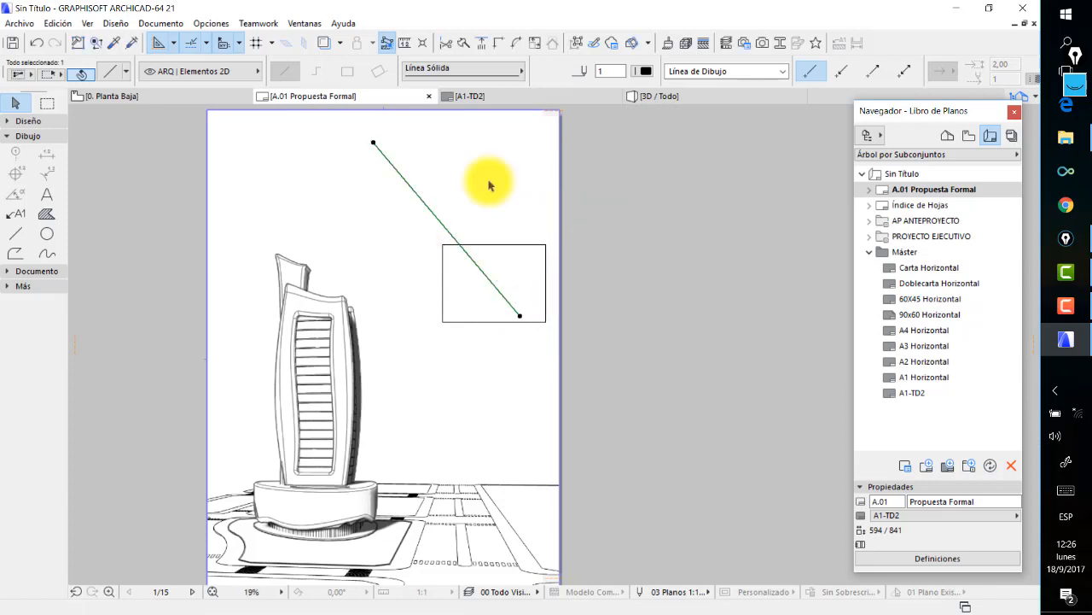
key(Escape)
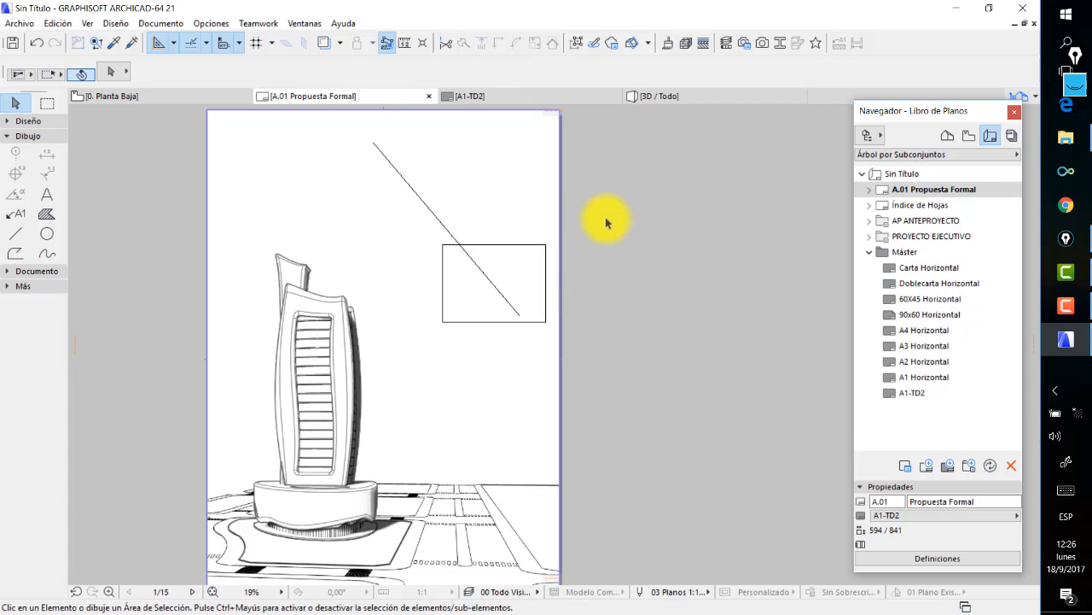
Draw a short freehand spline sloping up across the diagonal line, in the blank area above the rectangle.
scroll(536, 145, down, 1)
click(47, 254)
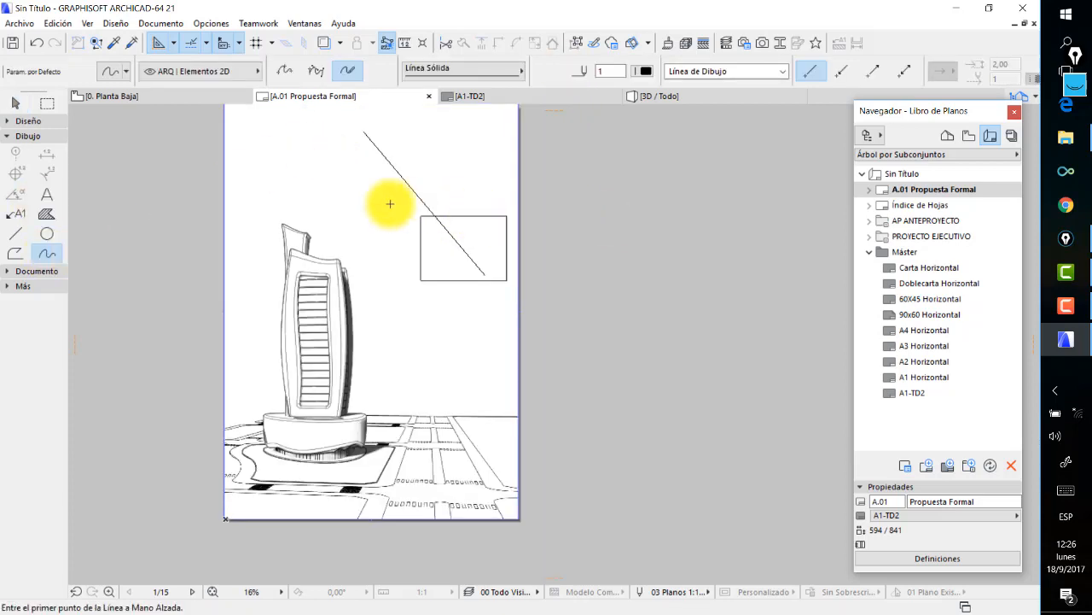
drag(378, 204, 445, 155)
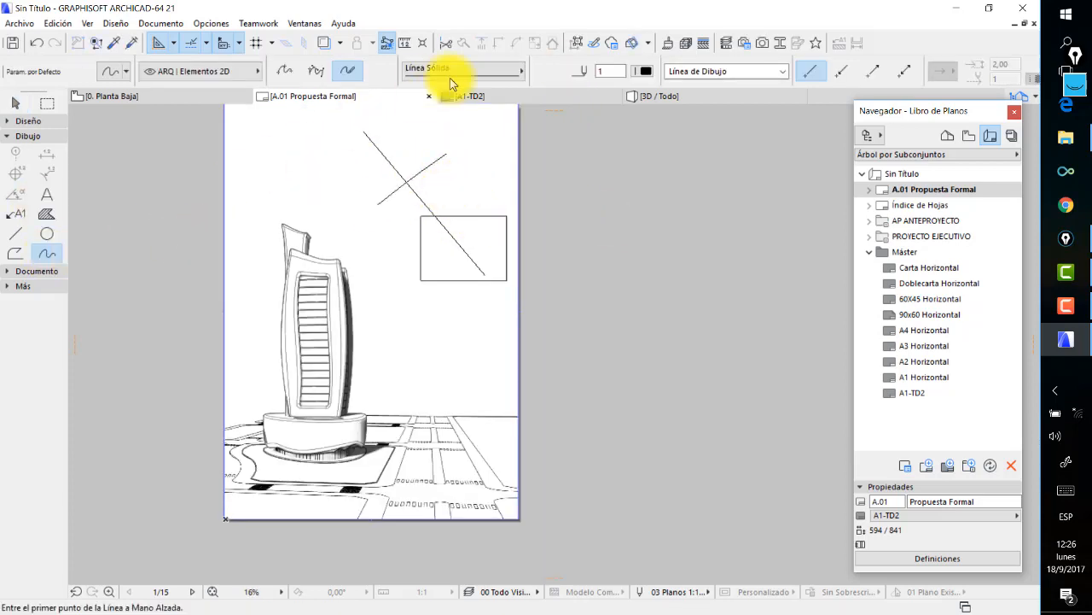
Draw a wavy natural spline through six points, starting on the sheet above the rectangle and ending outside its right edge.
click(284, 70)
click(465, 180)
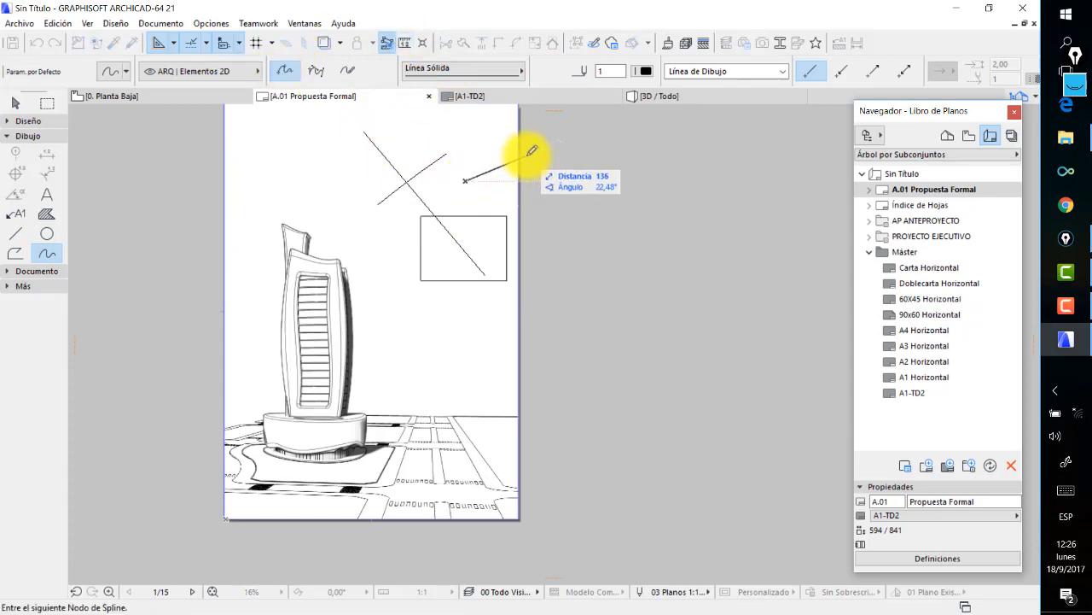
click(527, 154)
click(553, 217)
click(639, 181)
click(661, 246)
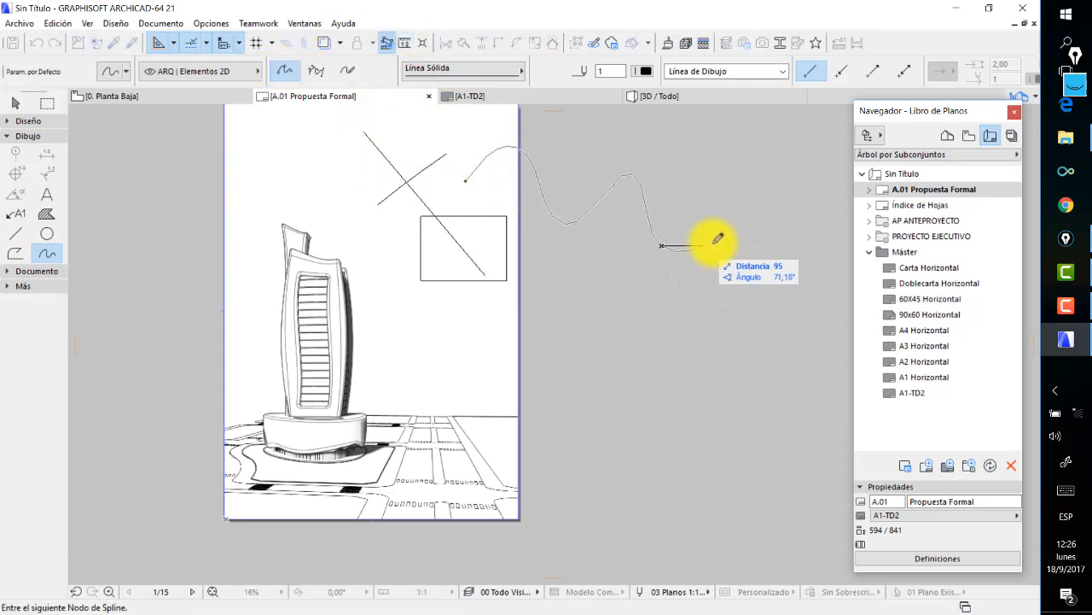
double_click(725, 284)
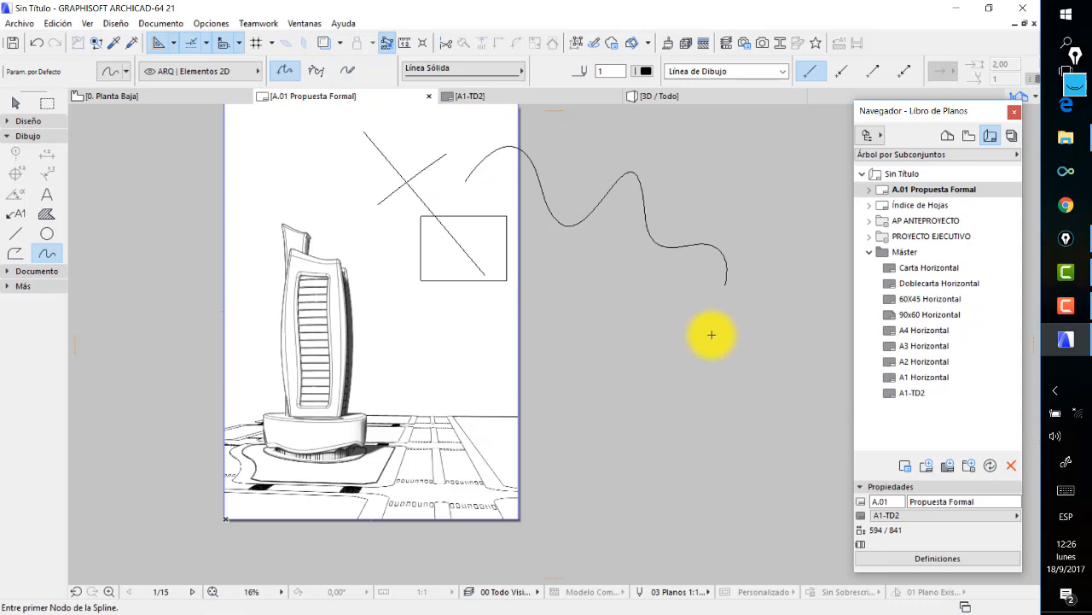
Create a text block below the rectangle, extending past the sheet's right edge, with the sample text "zdlklfjsdlfkjsldfkj".
click(46, 196)
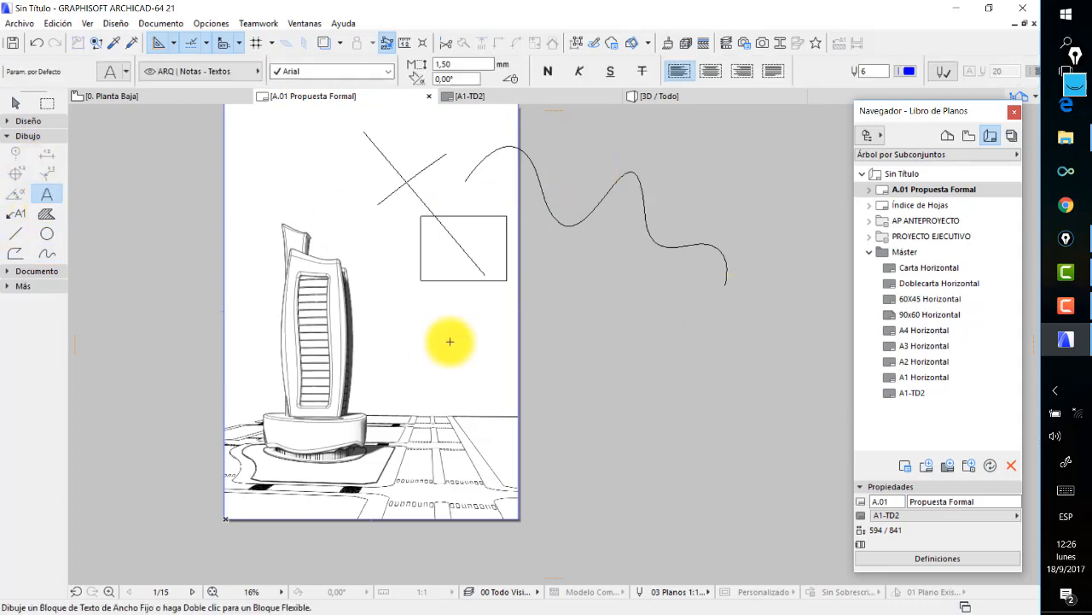
click(425, 326)
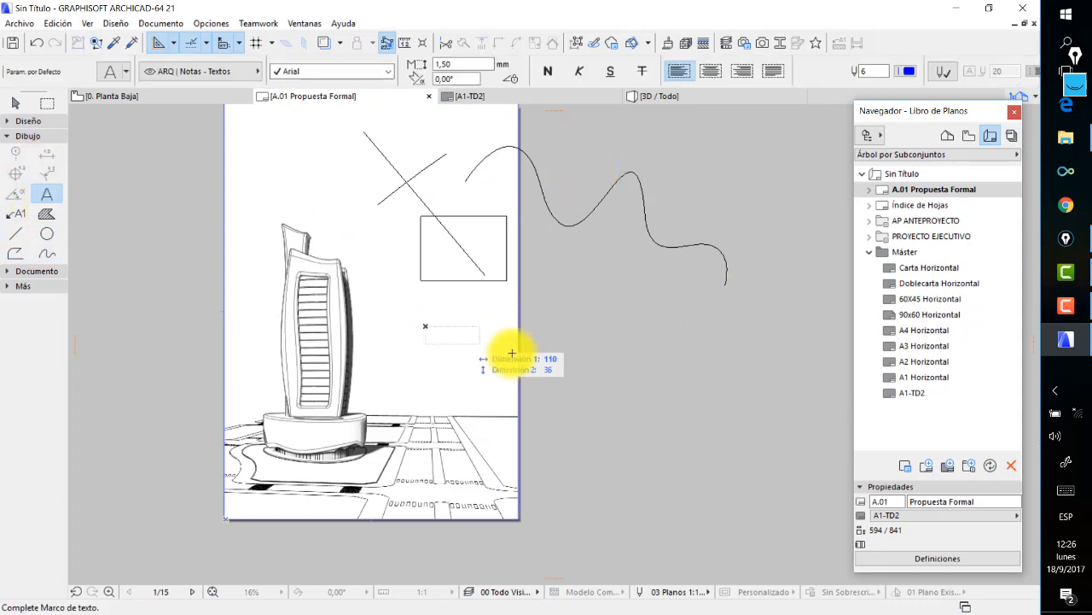
click(717, 394)
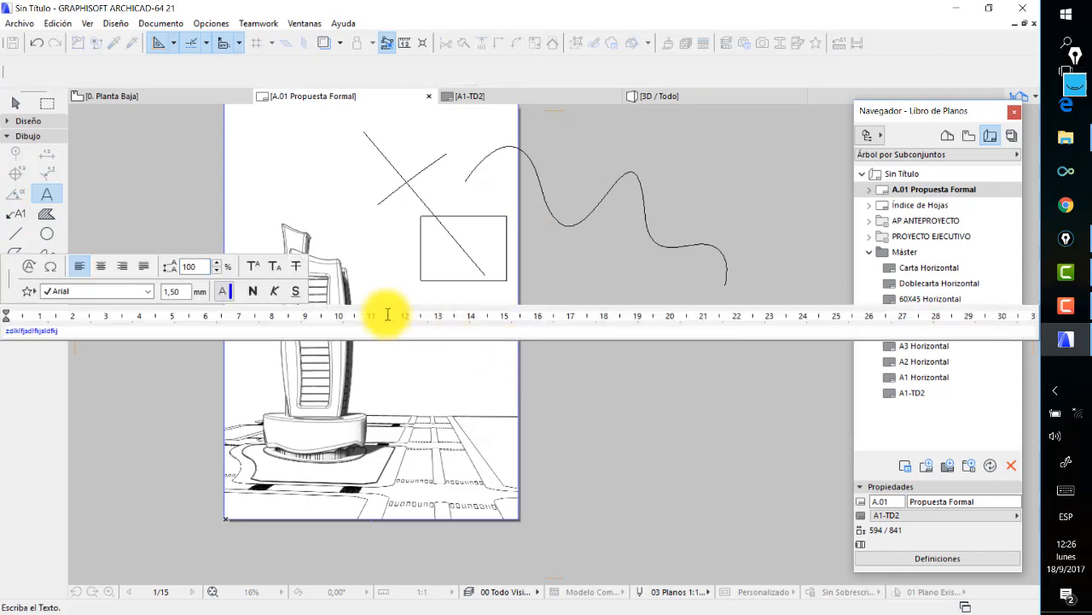
text(zdlkfjadlfkjsldfk)
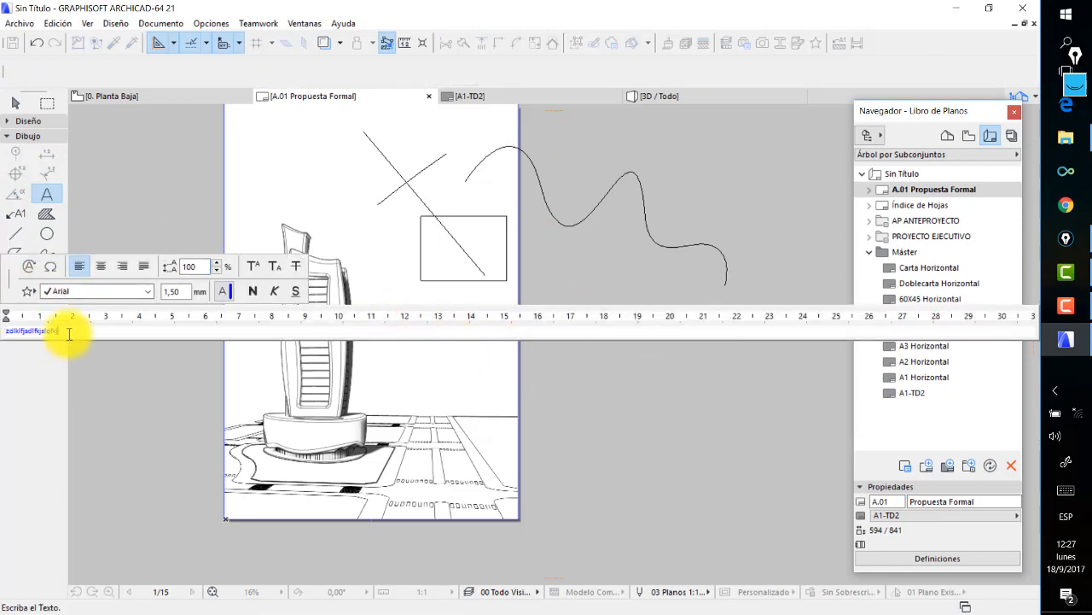
Set the whole sample text to 10 mm high in the BioRhyme ExtraLight font and finish the text block.
drag(74, 332, 3, 333)
click(181, 292)
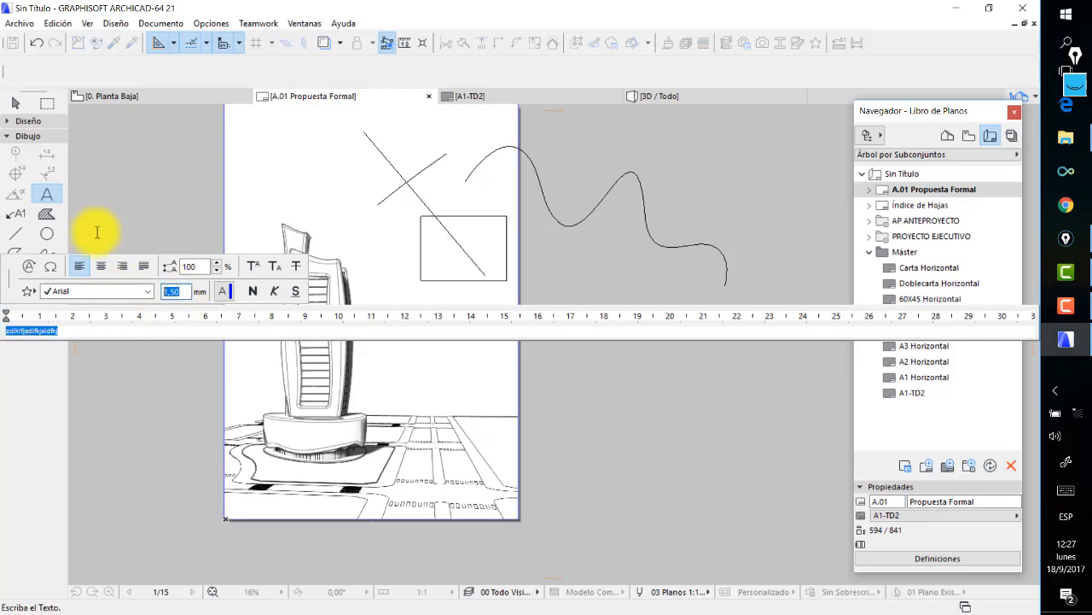
text(10)
key(Return)
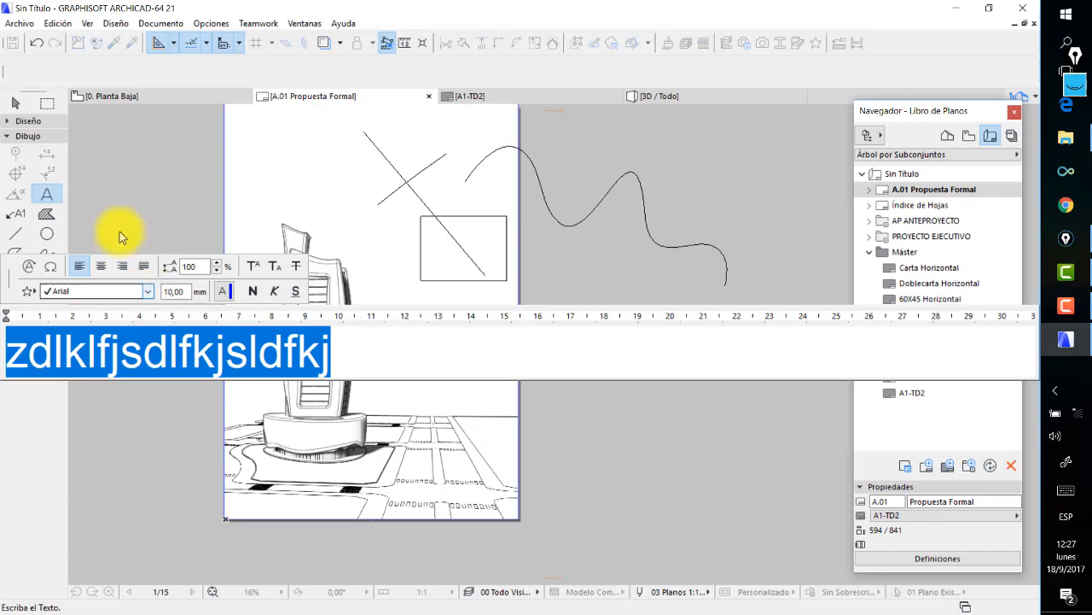
click(124, 291)
click(121, 270)
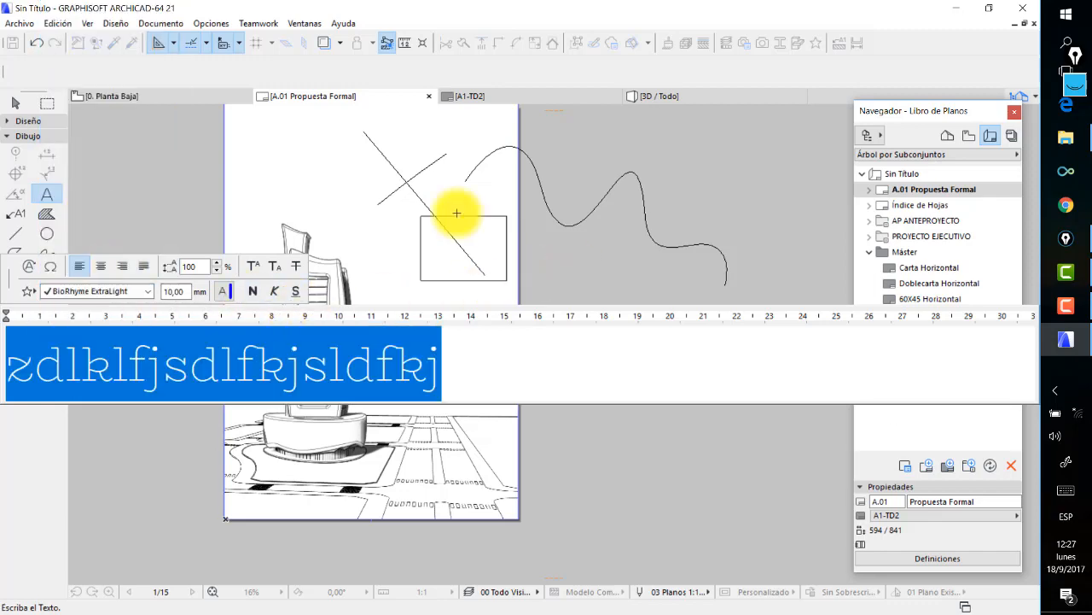
click(458, 212)
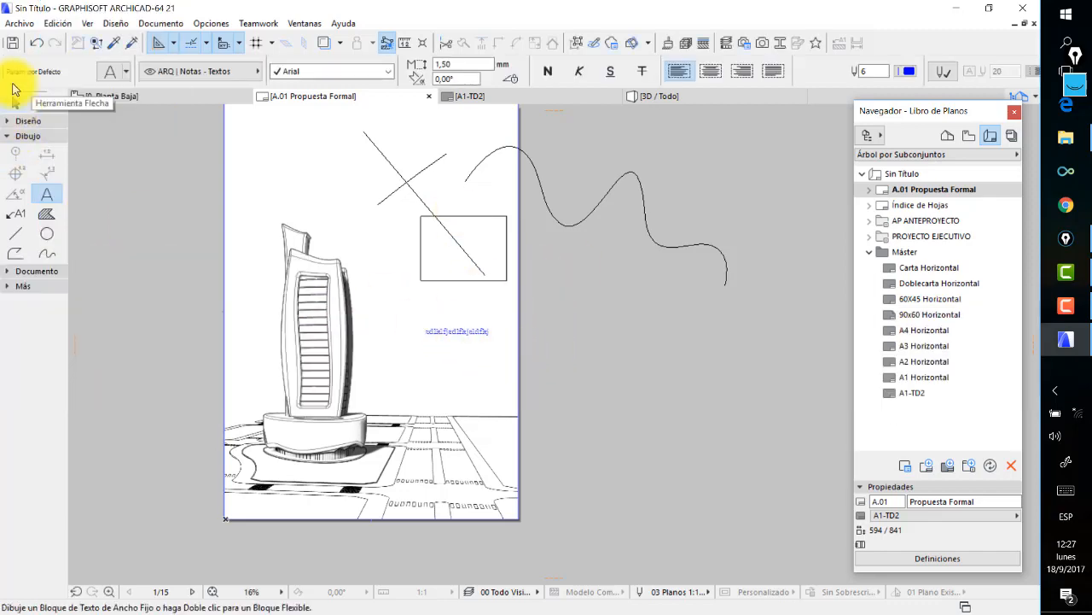
Inspect the sample text up close, reopening it for editing and closing it unchanged.
click(16, 103)
scroll(427, 346, up, 2)
scroll(435, 333, up, 5)
double_click(484, 292)
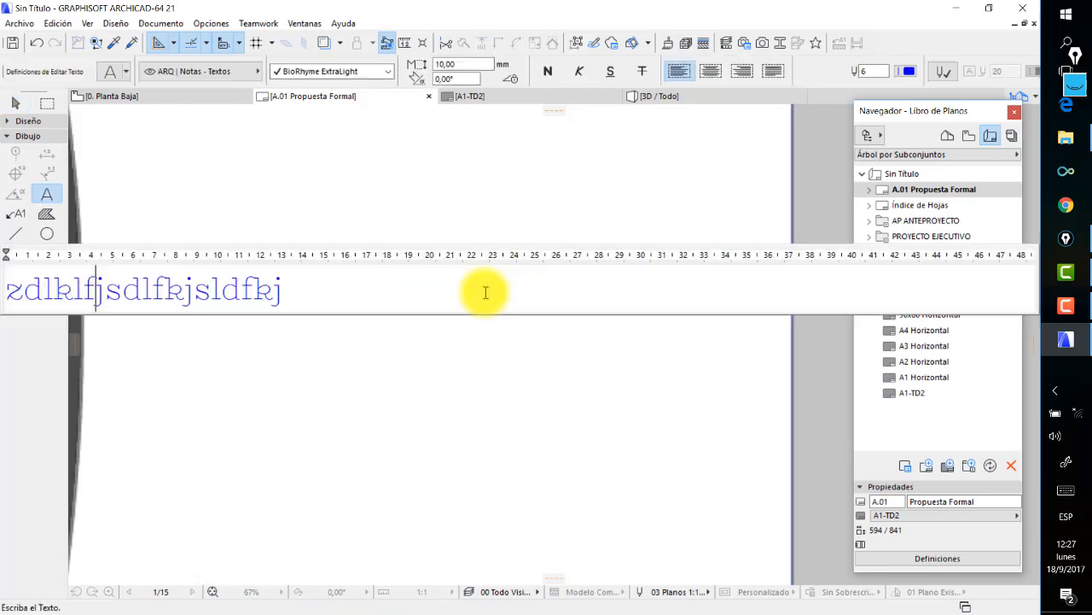
click(313, 159)
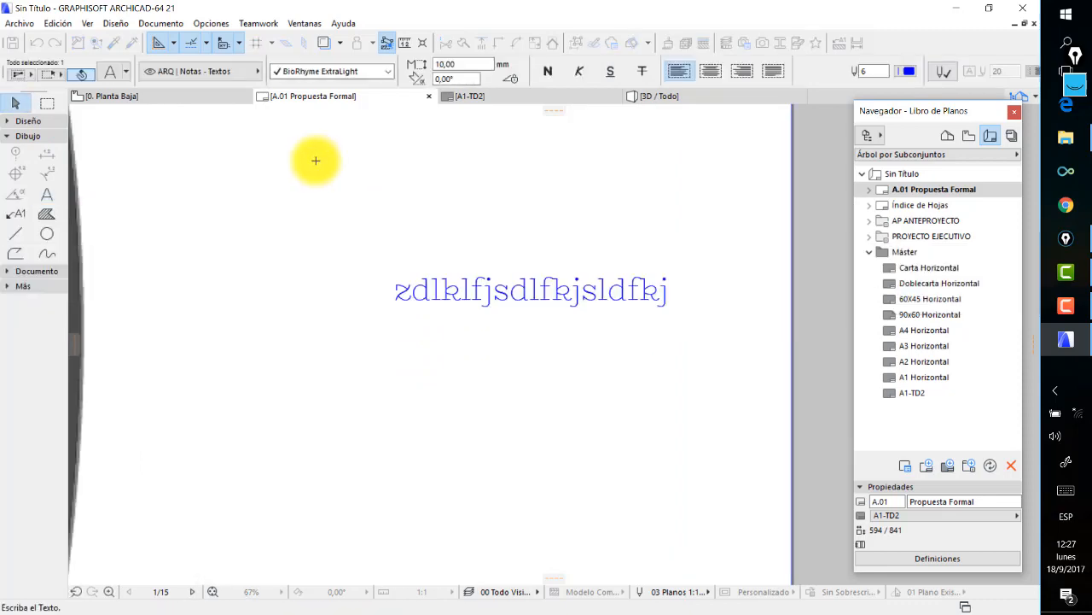
scroll(434, 222, down, 8)
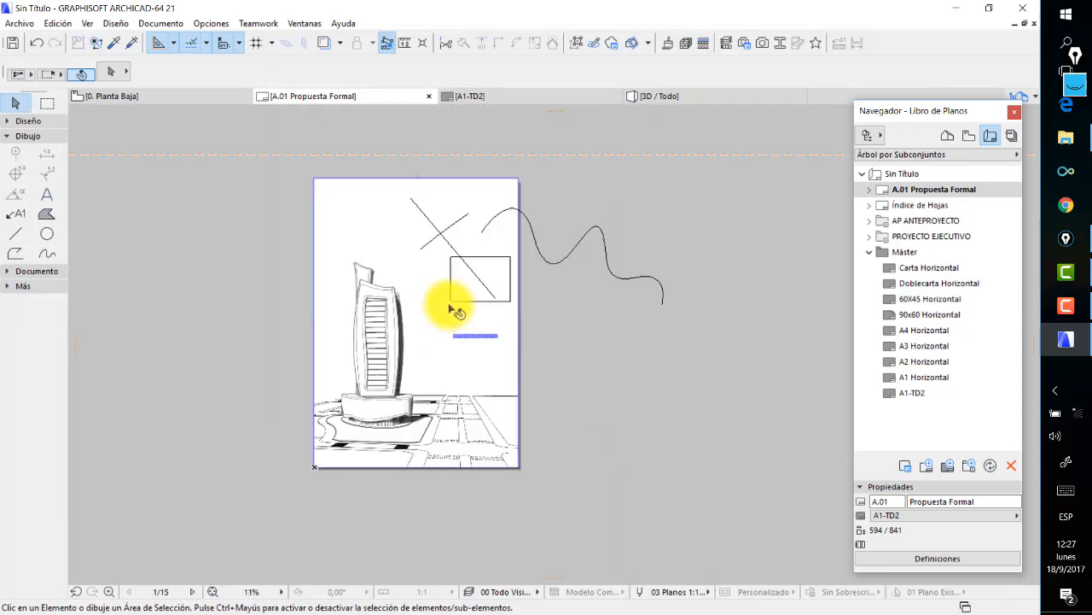
Draw a rectangular fill with the Fondo pattern outside the sheet, just below the end of the wavy spline.
click(46, 214)
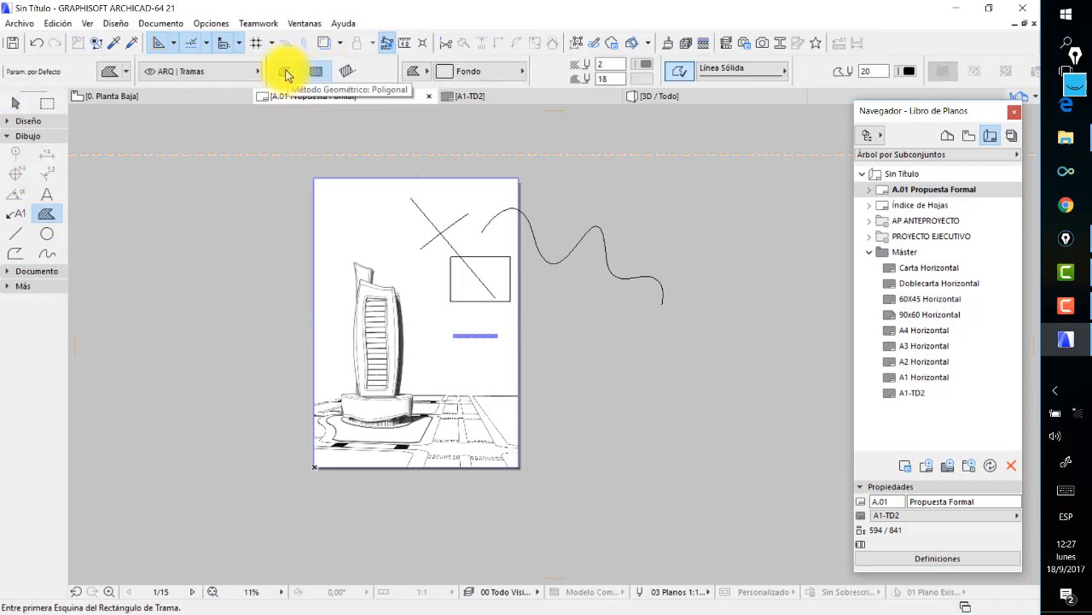
click(286, 75)
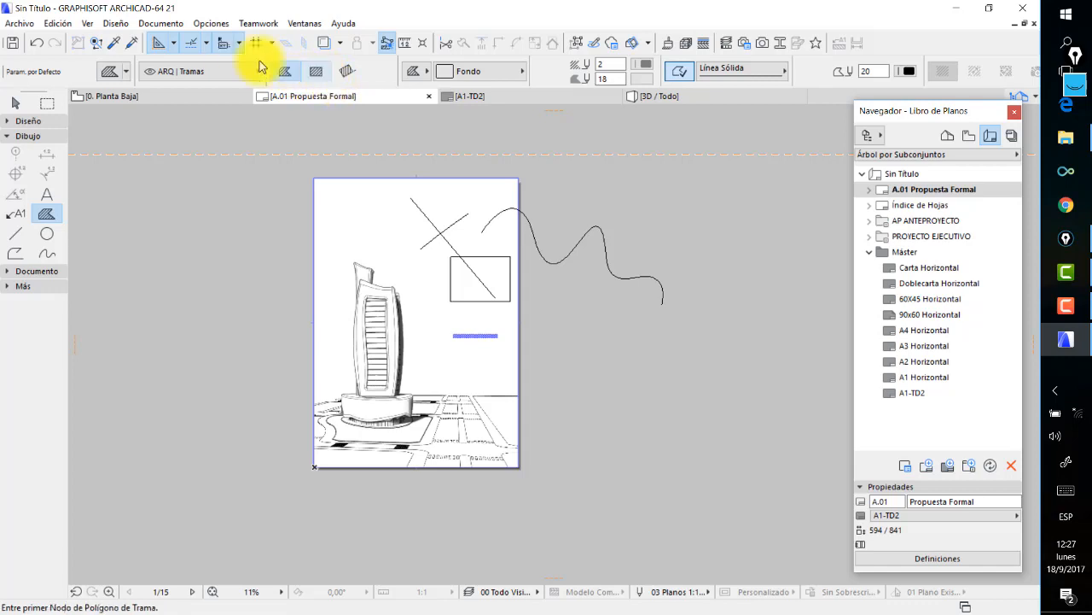
click(320, 75)
click(554, 301)
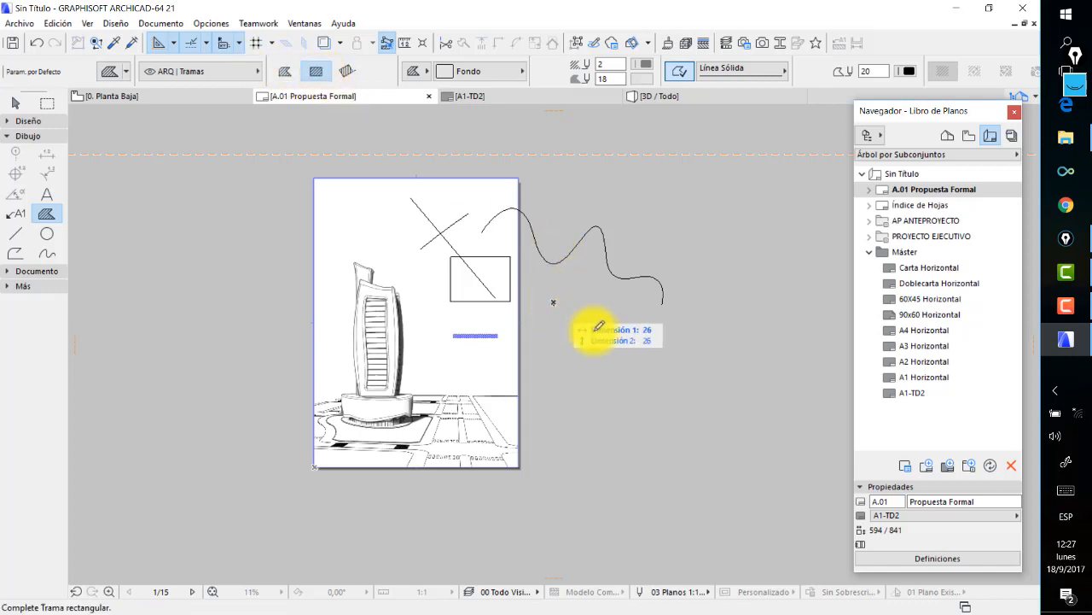
click(701, 397)
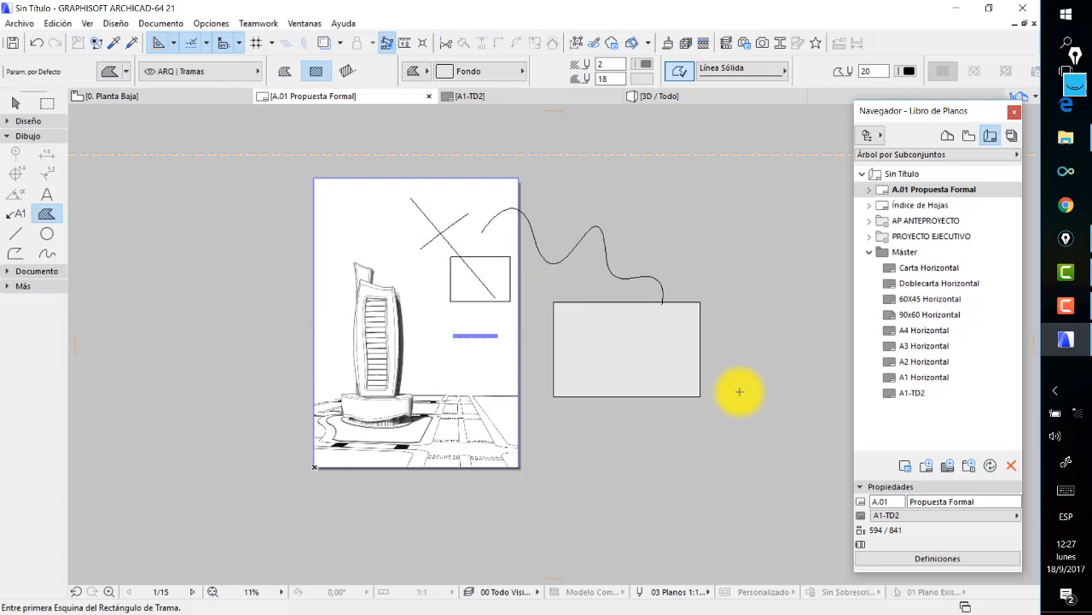
Select the rectangular fill, apply the Baldosa 90x90 pattern and give it an orientation with two adjustable pattern vectors.
click(15, 103)
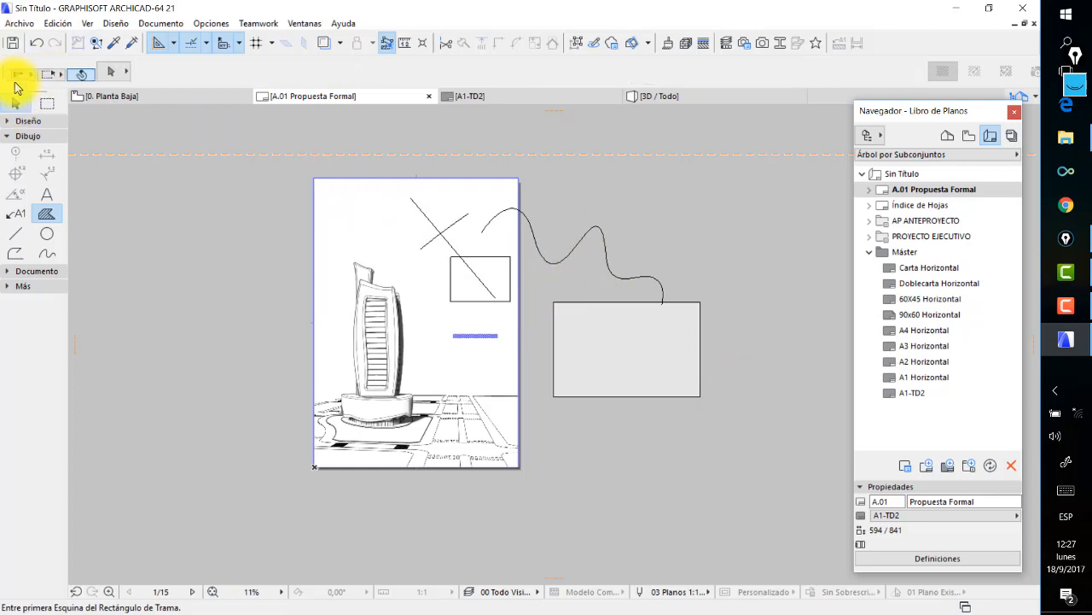
click(554, 302)
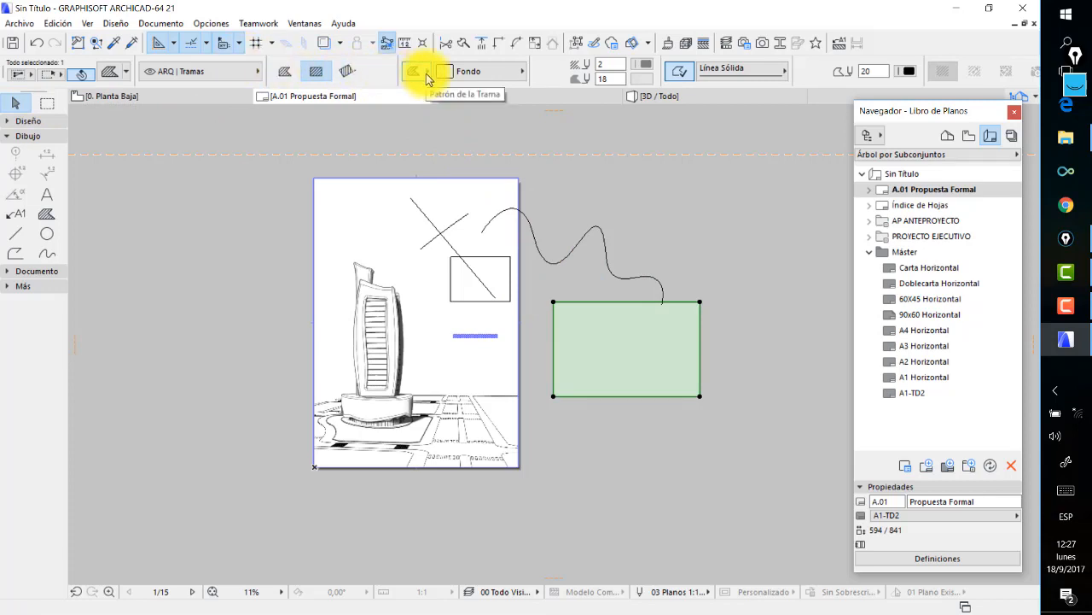
click(475, 75)
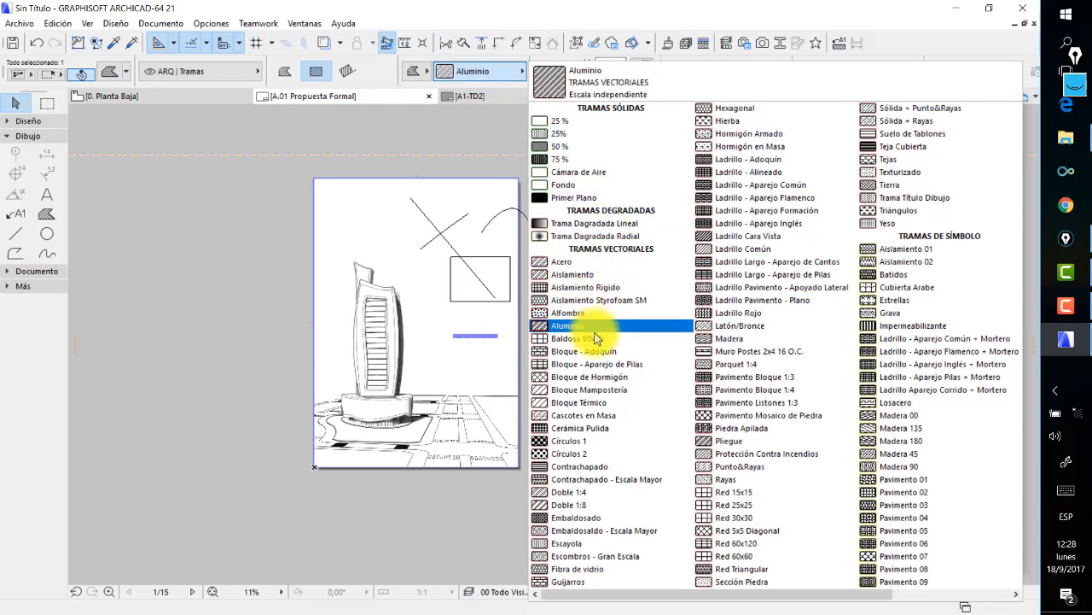
click(563, 338)
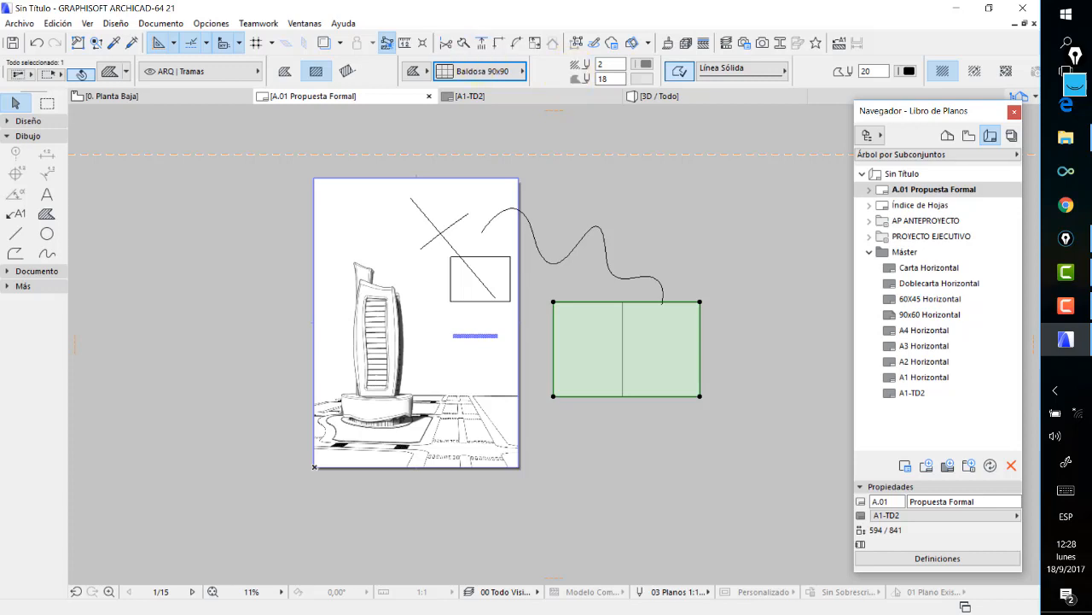
scroll(695, 75, down, 3)
scroll(695, 75, down, 2)
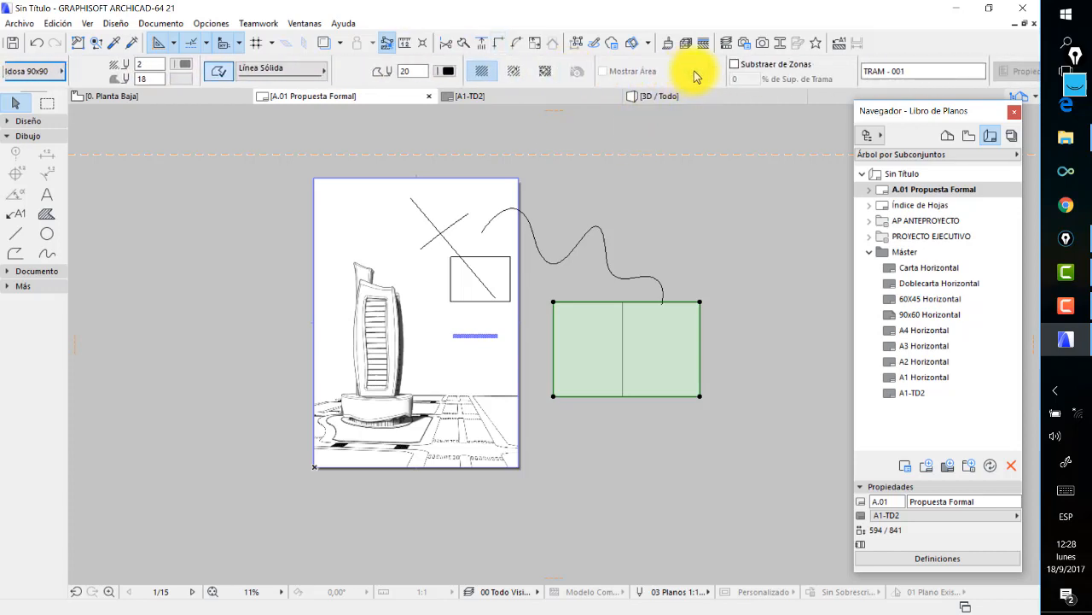
click(545, 72)
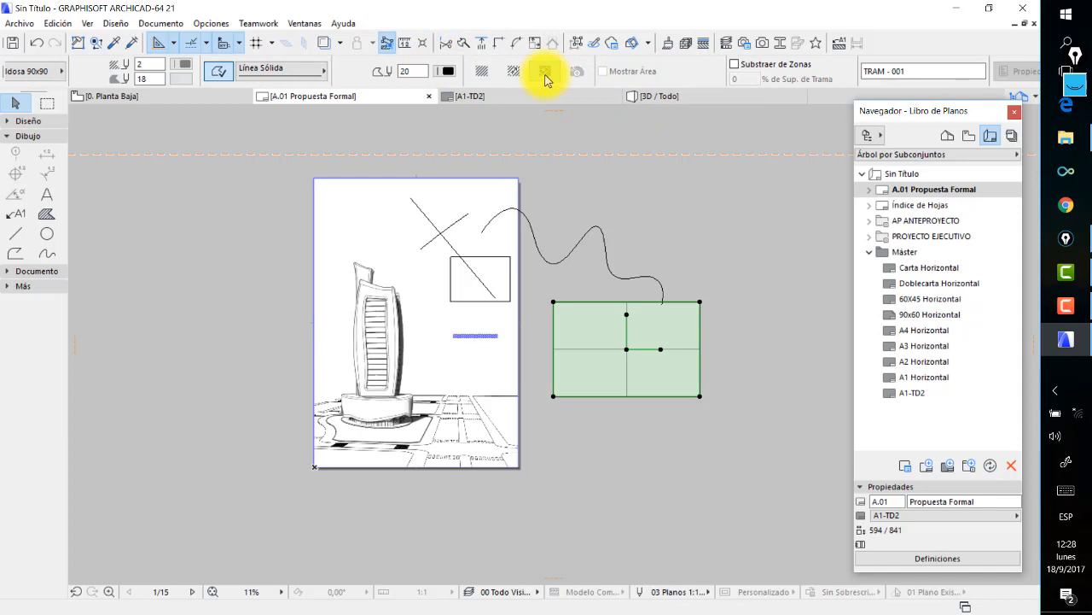
Shorten the fill's horizontal pattern vector to about 20 mm, shorten the vertical one similarly, and deselect the fill.
scroll(653, 354, up, 2)
scroll(653, 361, up, 1)
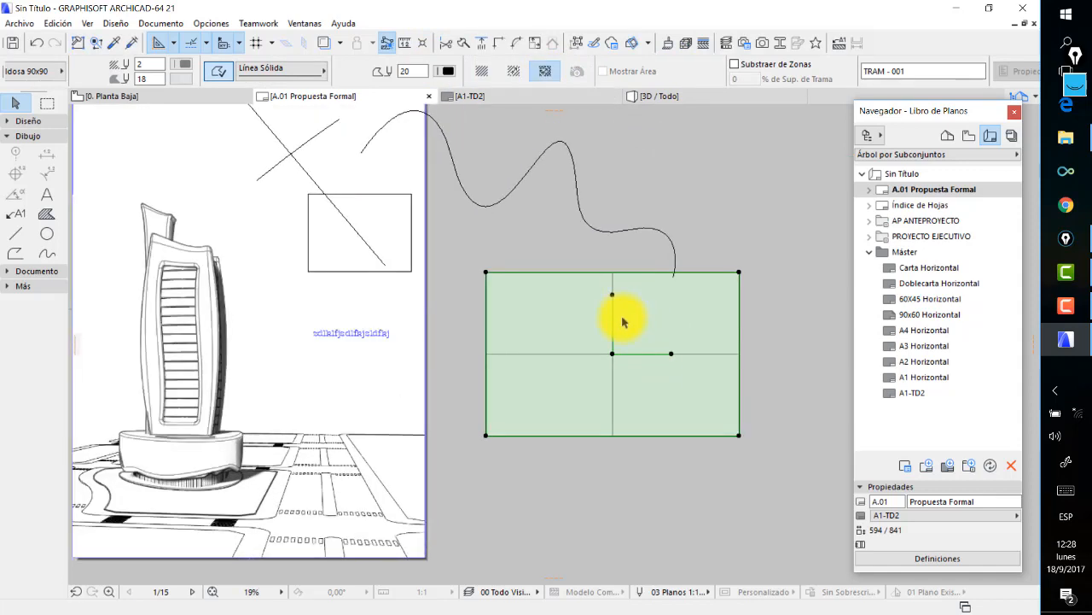
click(672, 353)
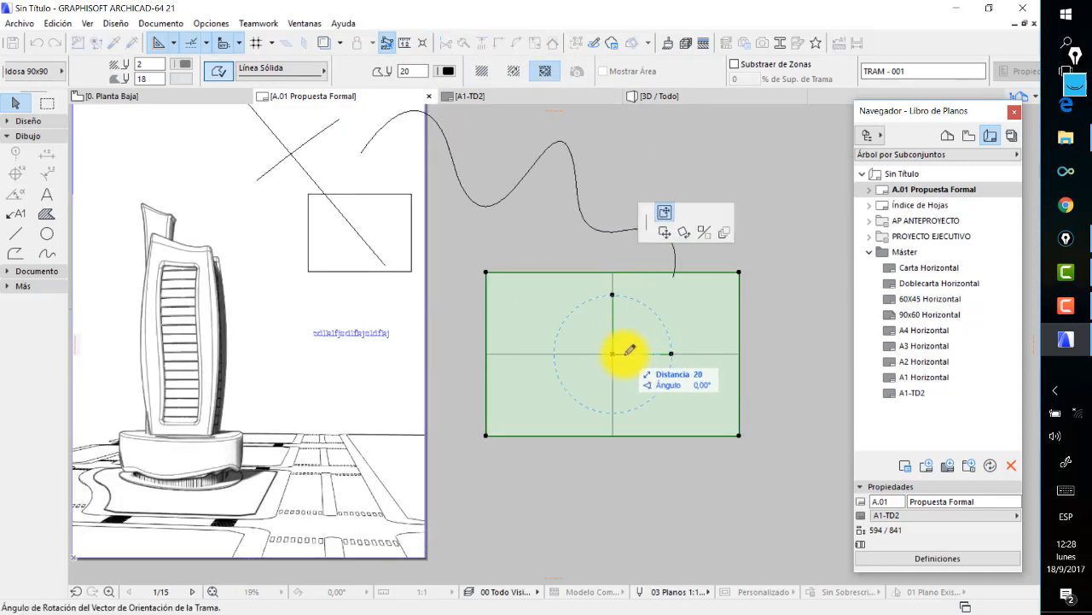
click(625, 353)
click(612, 294)
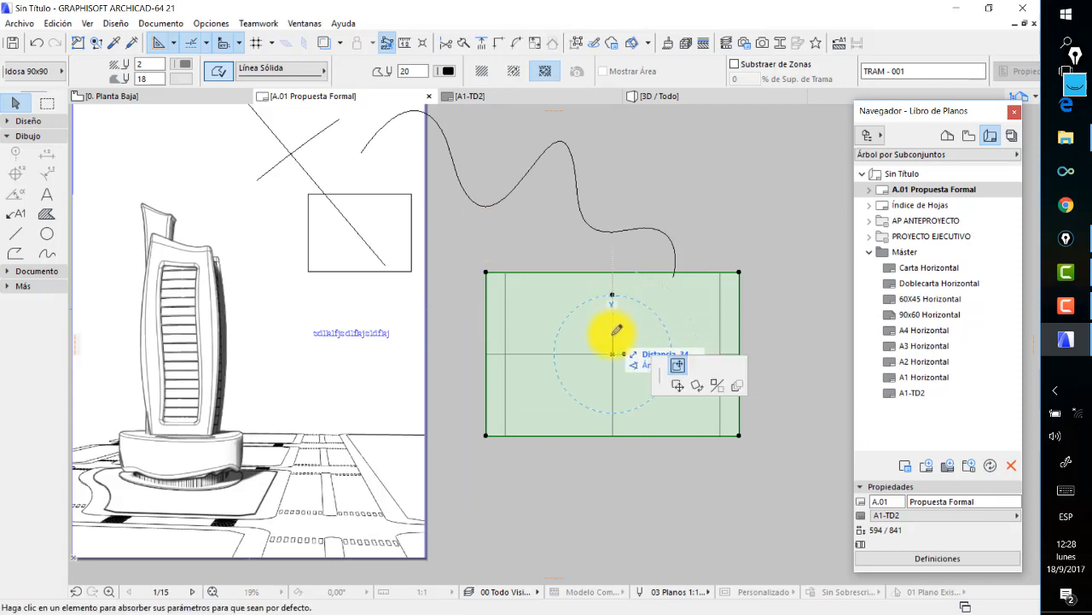
click(612, 340)
click(710, 207)
scroll(570, 341, down, 4)
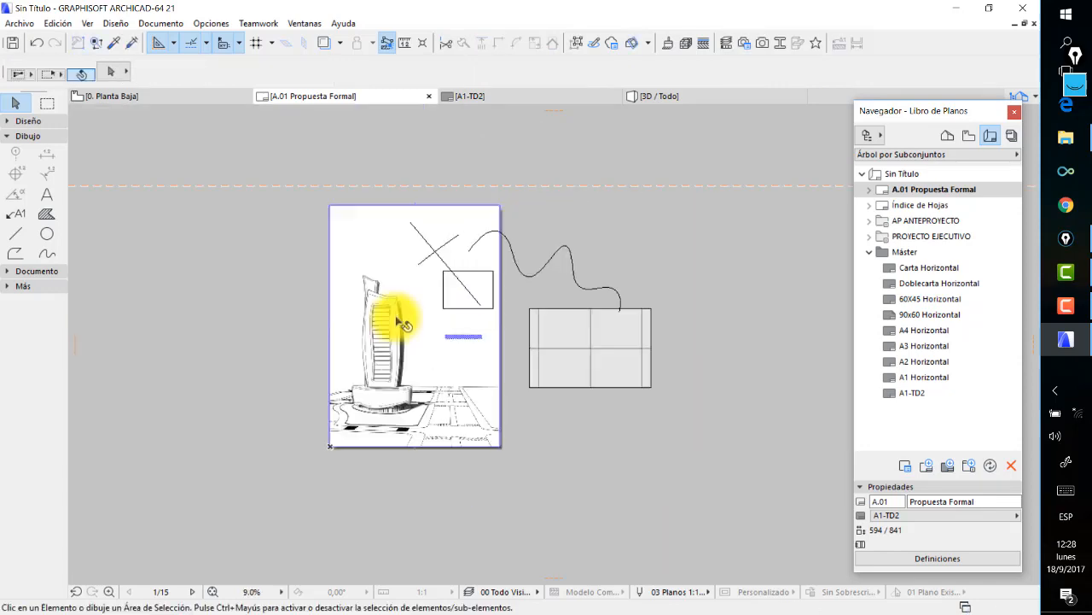
Look through the available pen sets for the layout and close the list without choosing another.
scroll(566, 335, up, 2)
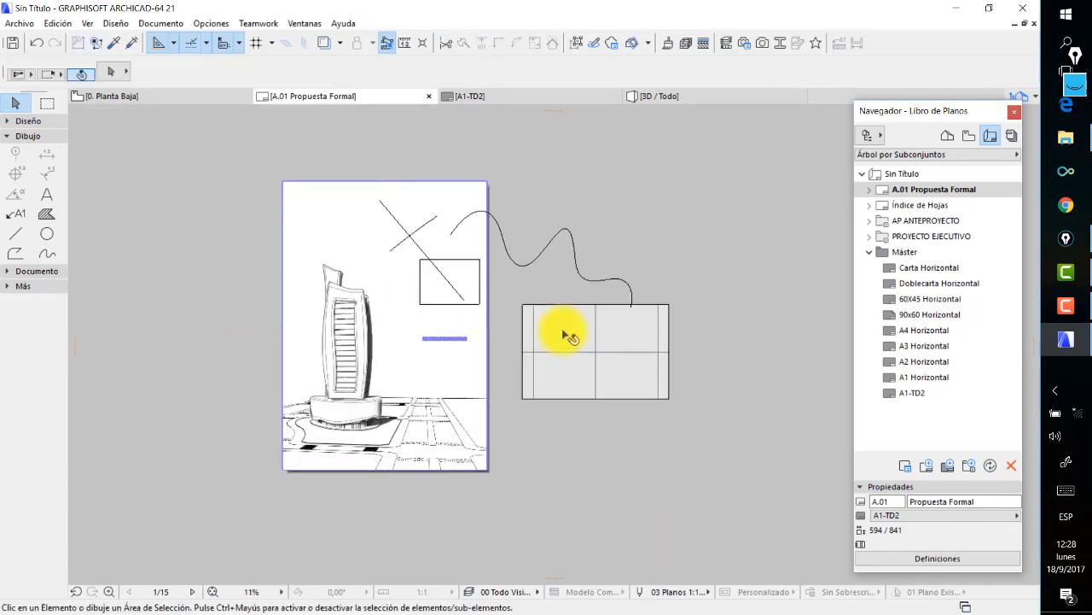
scroll(562, 338, up, 1)
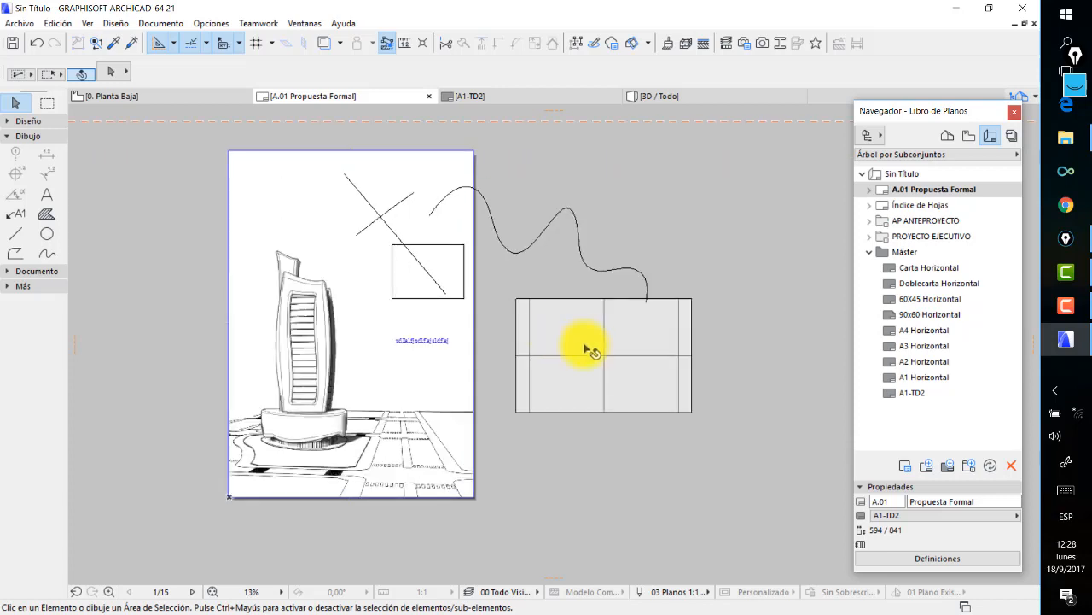
middle_drag(585, 348, 583, 384)
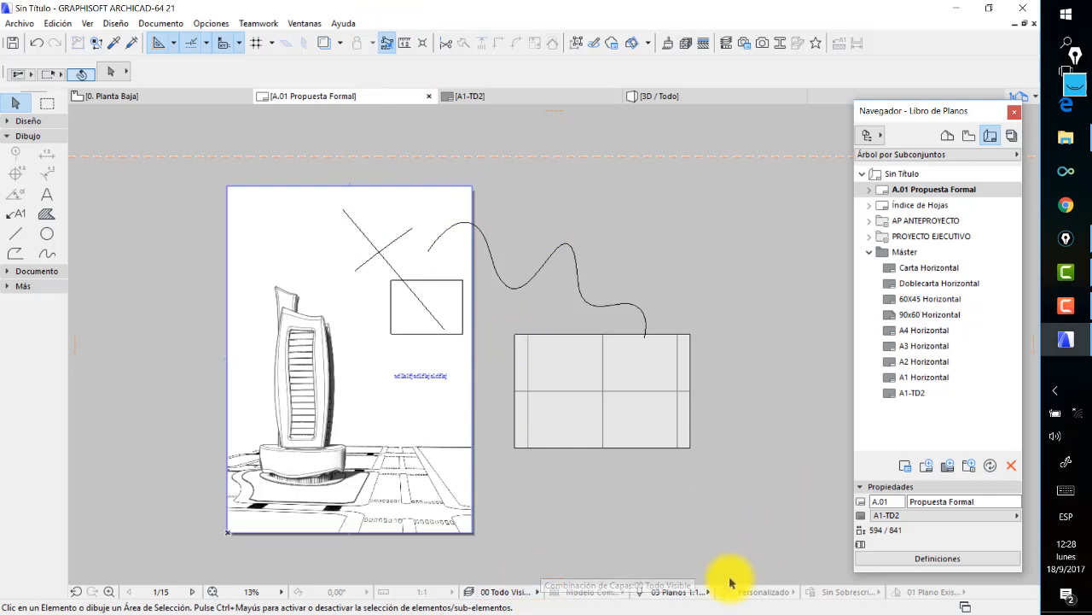
click(707, 593)
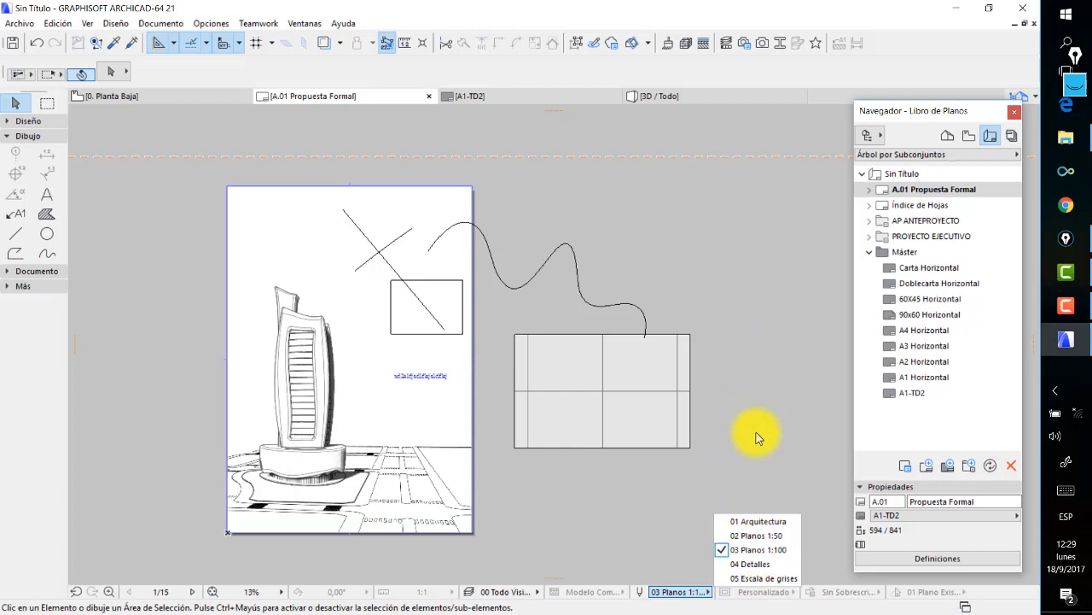
click(742, 341)
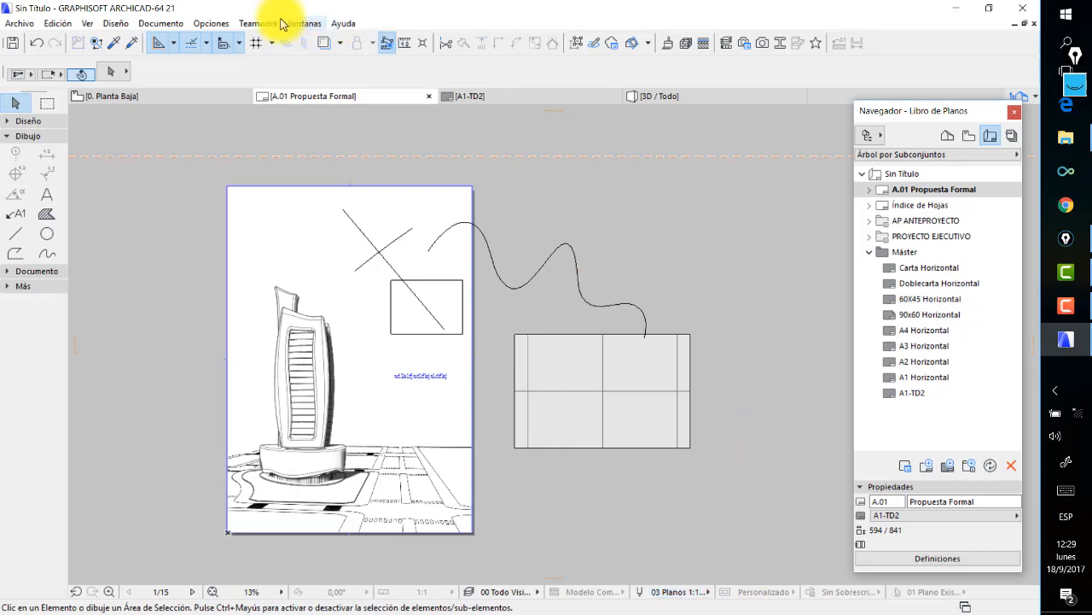
Open the layout book's pens and colors settings and compare the available pen sets, ending on 03 Planos 1:100.
click(224, 24)
mouse_move(210, 42)
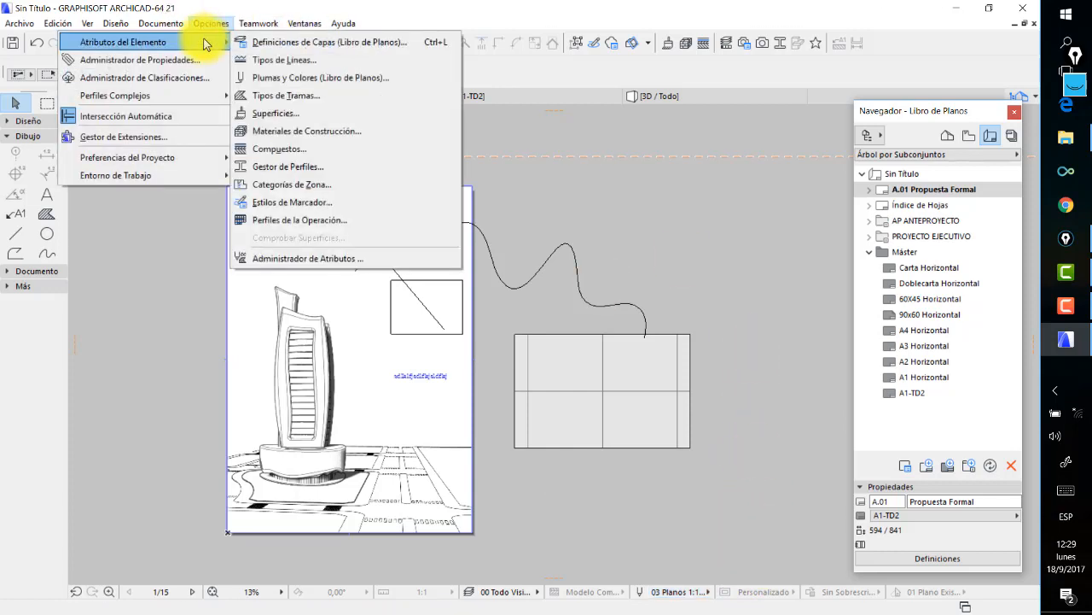
click(325, 76)
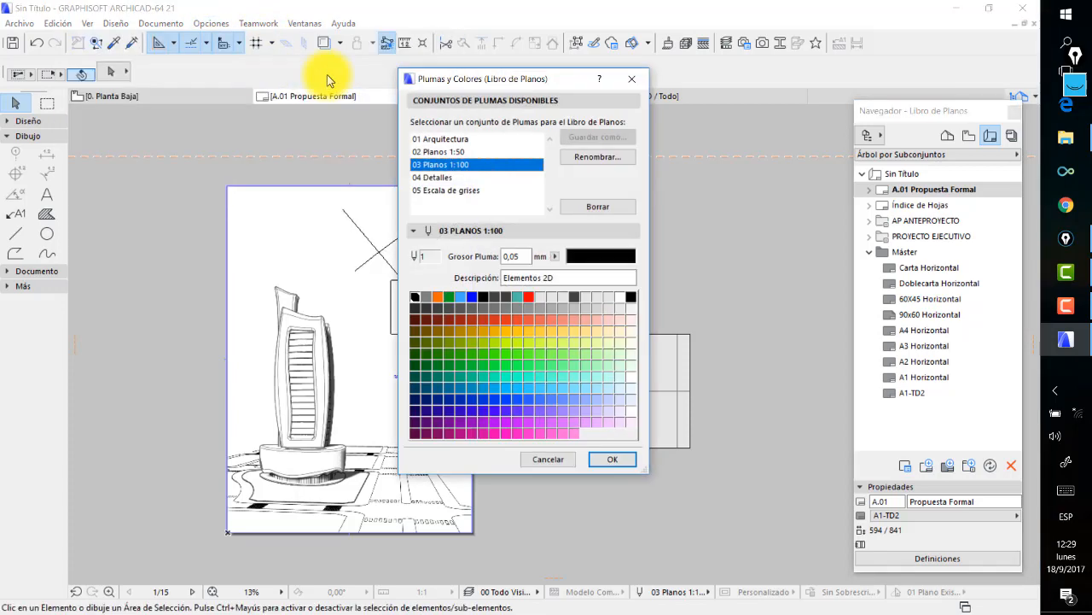
drag(483, 78, 521, 72)
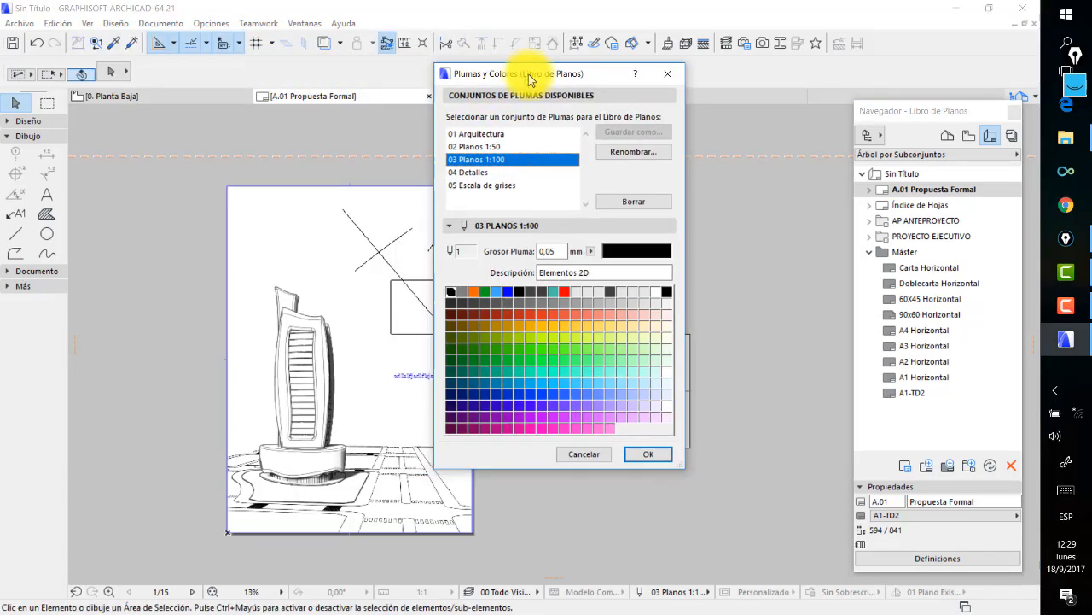
click(499, 133)
click(498, 145)
click(497, 157)
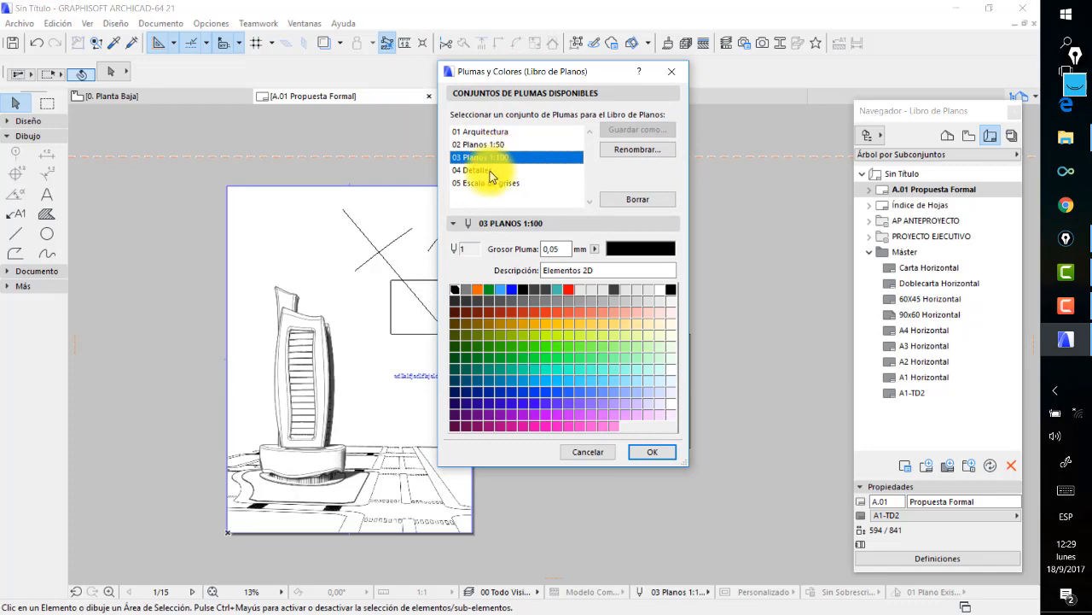
click(491, 171)
click(494, 183)
click(494, 170)
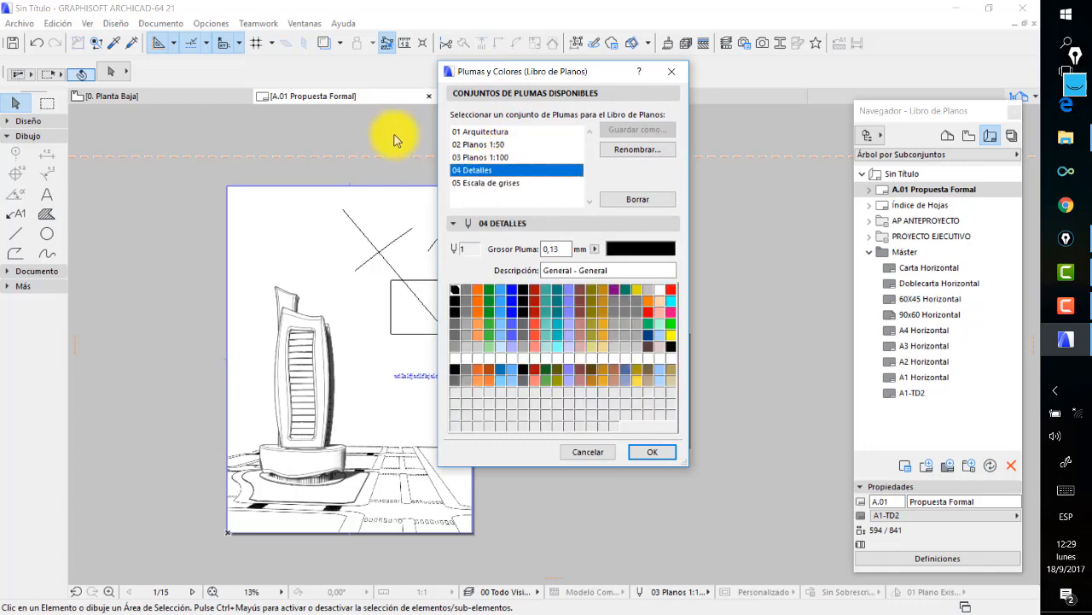
click(496, 157)
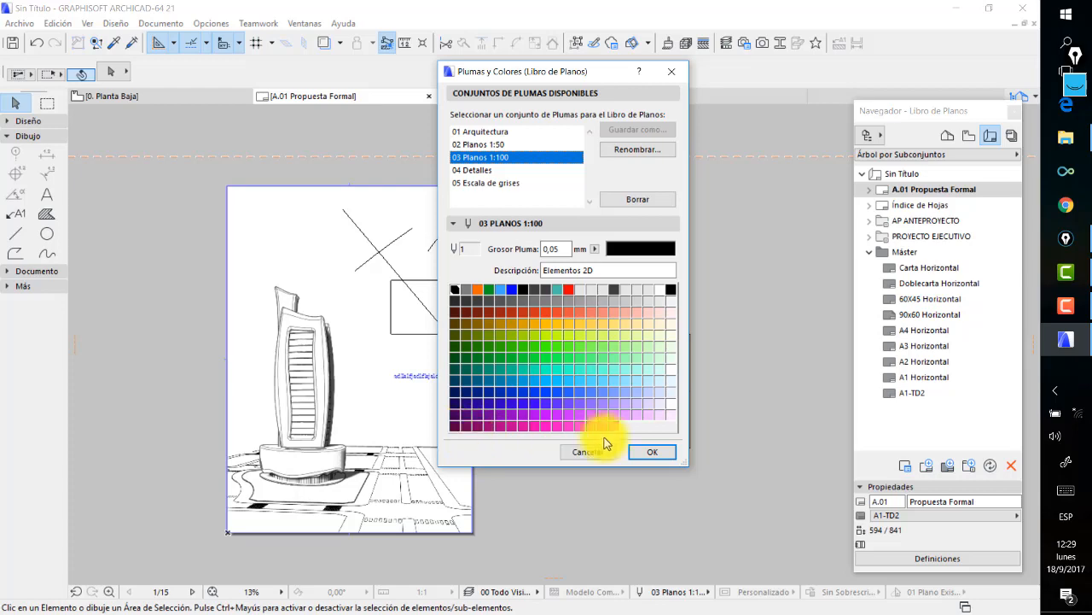
Change pen 241 to black and set its thickness to 0,10 mm.
click(455, 425)
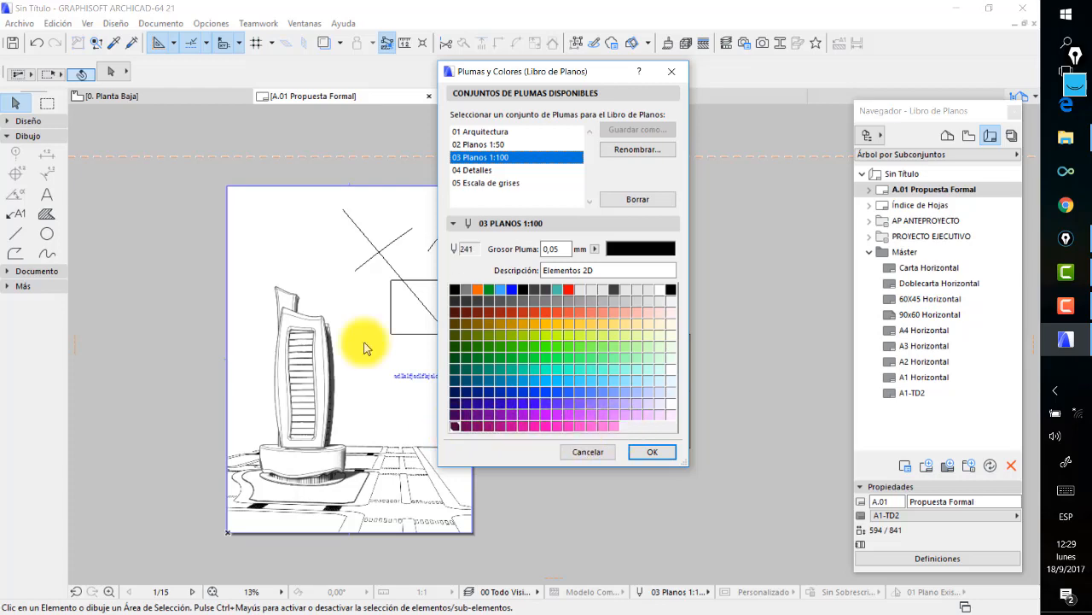
click(626, 251)
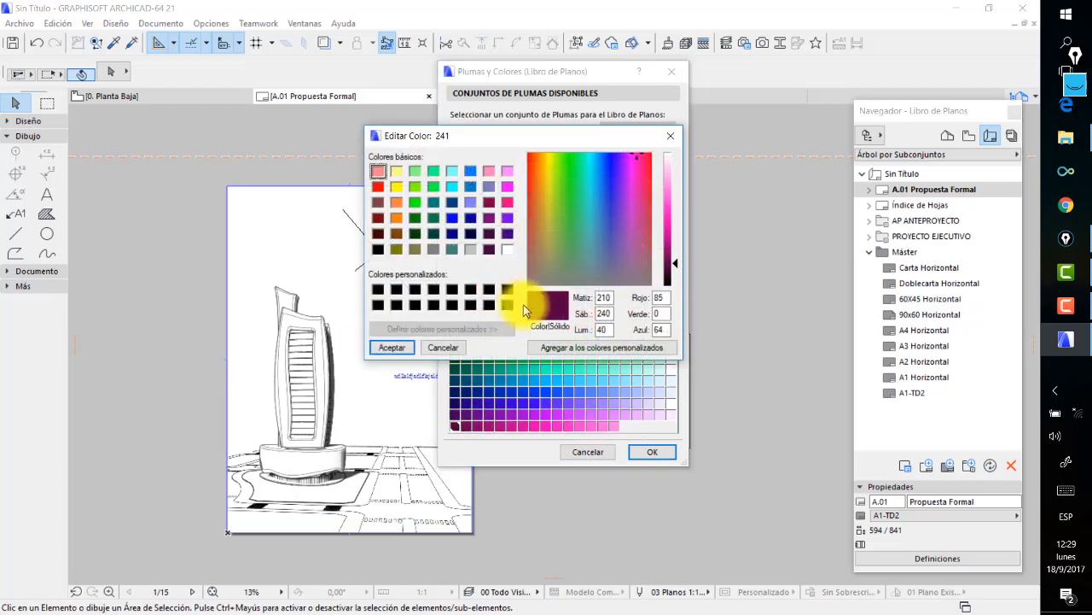
drag(672, 264, 674, 295)
click(391, 348)
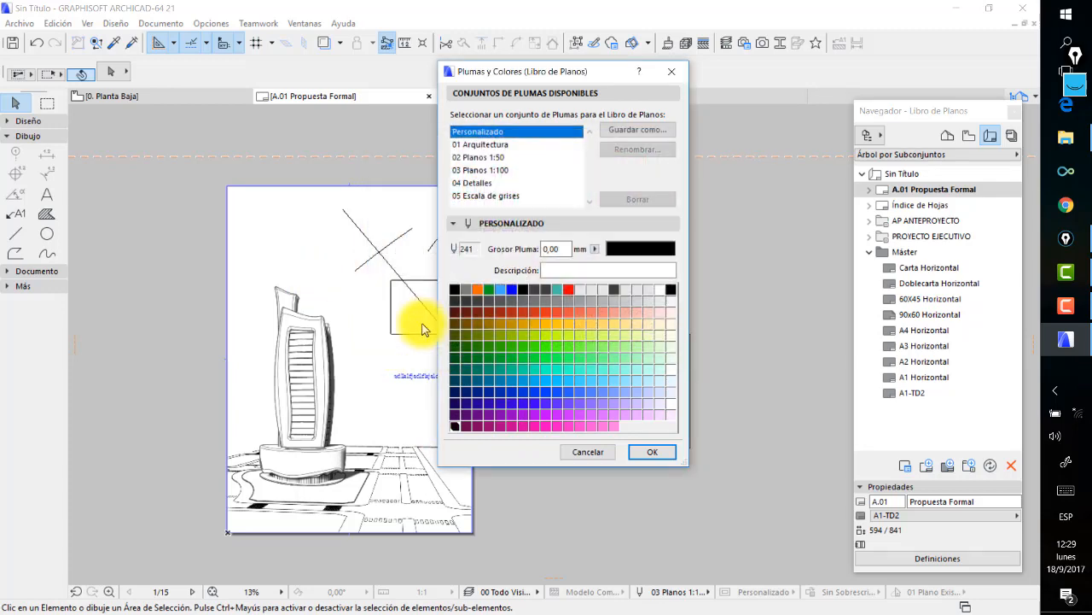
click(570, 248)
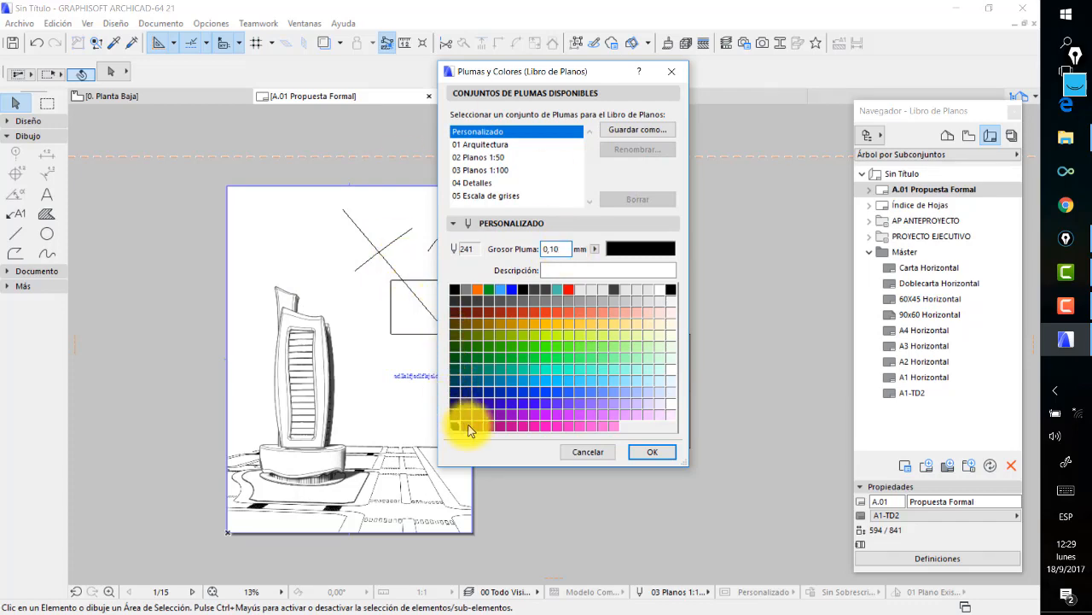
Change pen 242 to nearly black by lowering its luminosity to 2, and set its thickness to 0,70 mm.
click(468, 425)
click(640, 249)
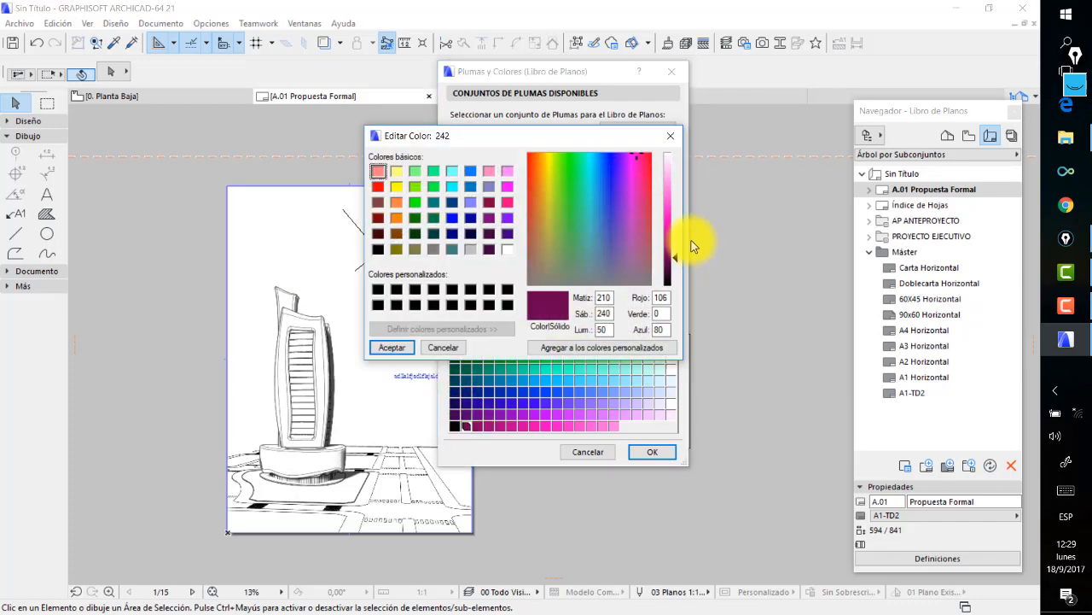
drag(677, 257, 674, 287)
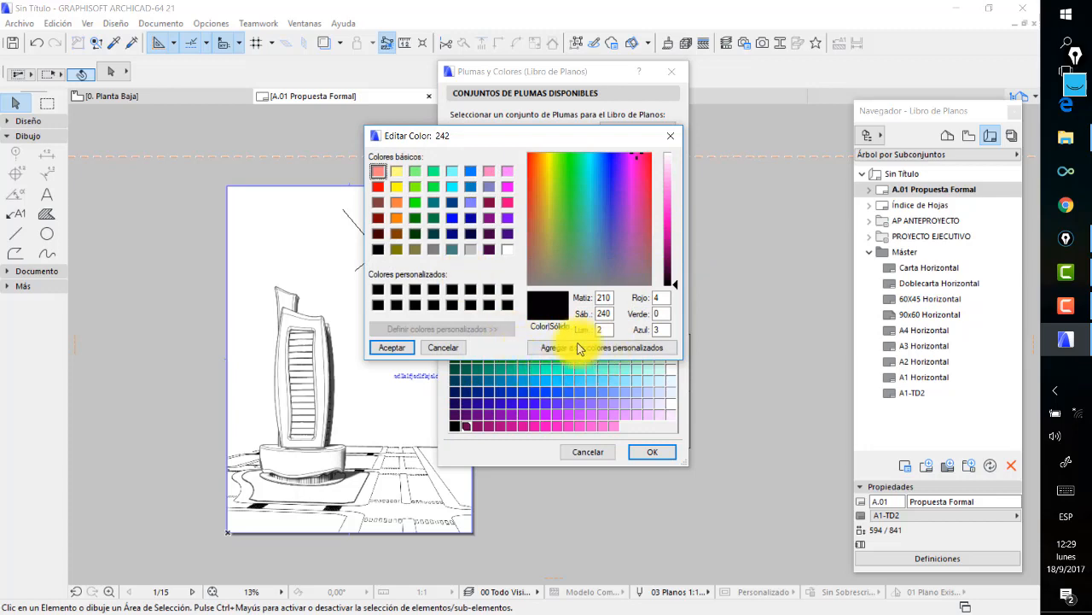
click(396, 347)
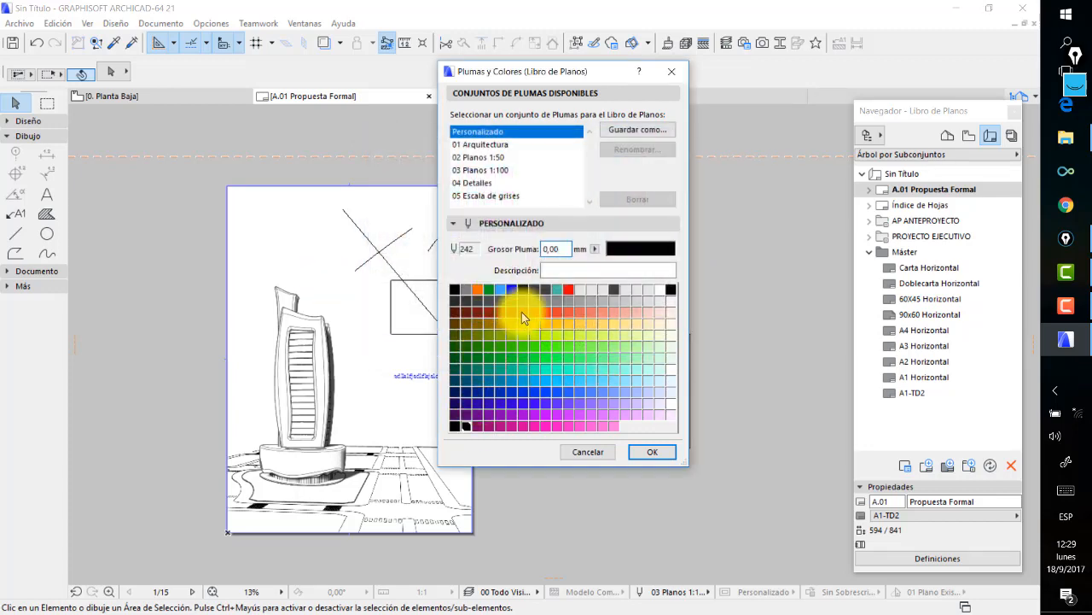
click(559, 250)
text(0,70)
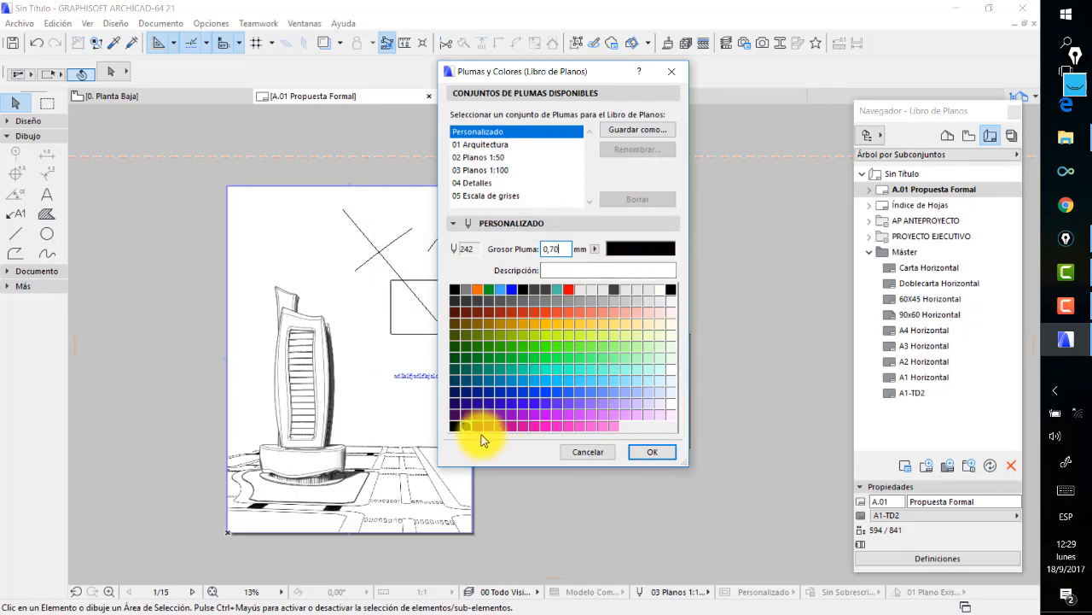
Change pen 243 to black and set its thickness to 1,00 mm.
click(662, 248)
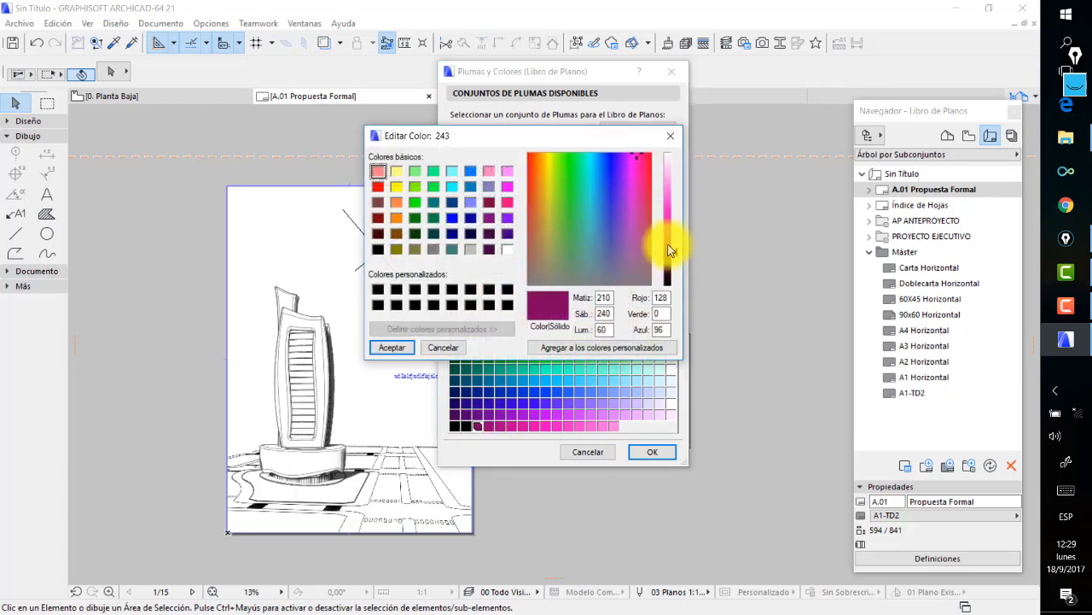
drag(675, 233, 676, 285)
click(393, 348)
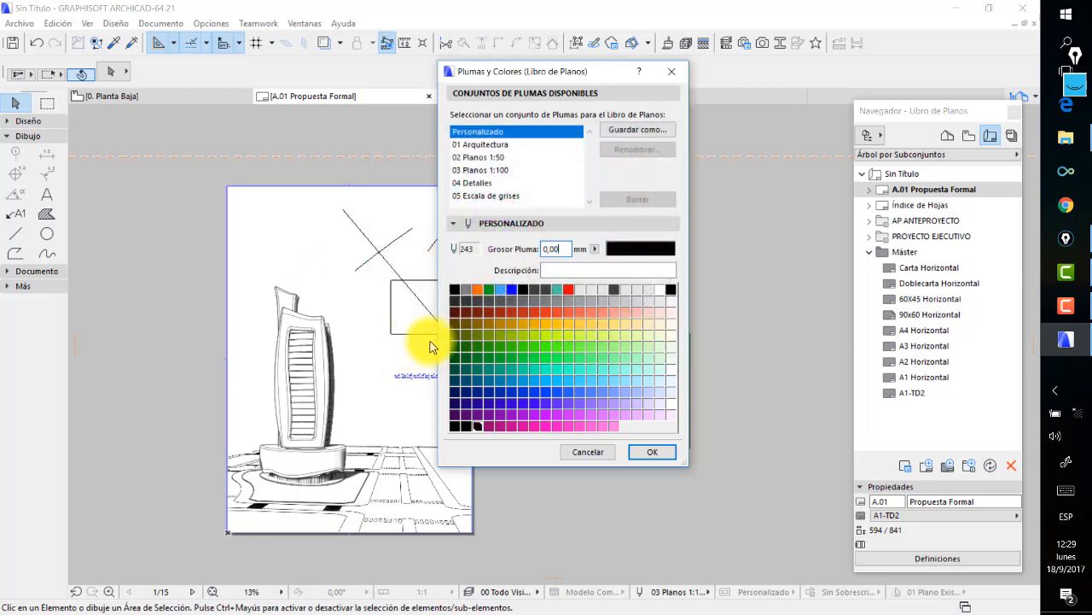
click(564, 247)
text(1)
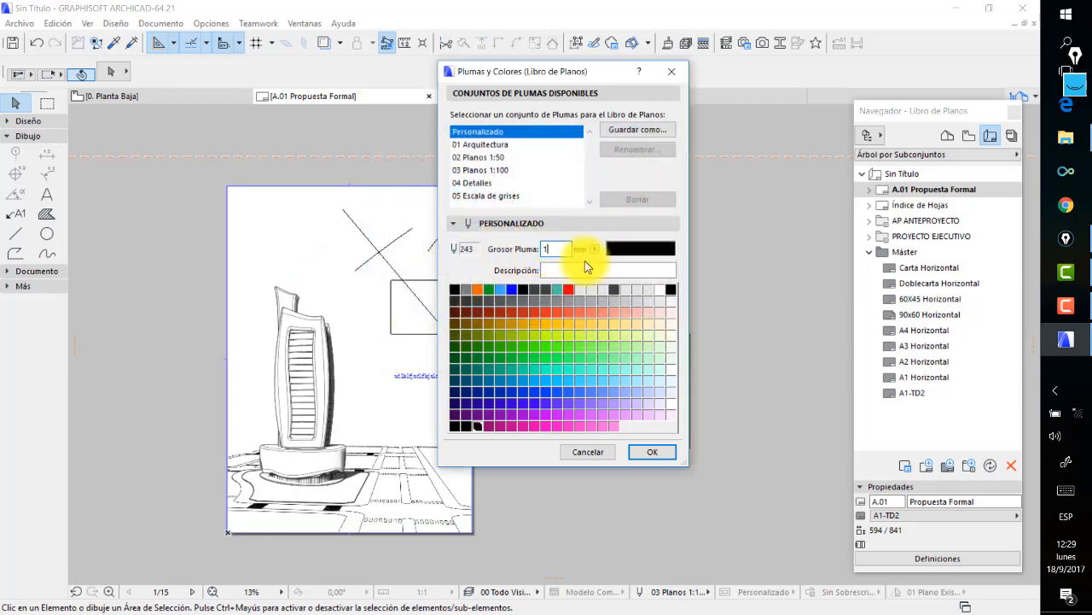
text(,00)
Change pen 244 to black with a thickness of 4 mm and accept the customized pen set.
click(490, 426)
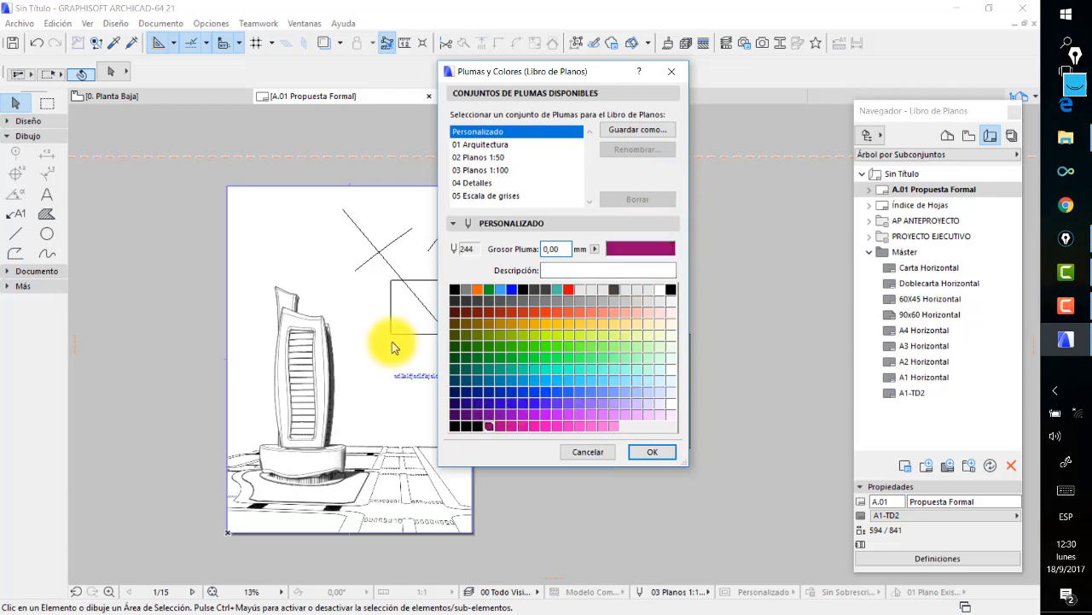
click(665, 248)
drag(674, 245, 672, 285)
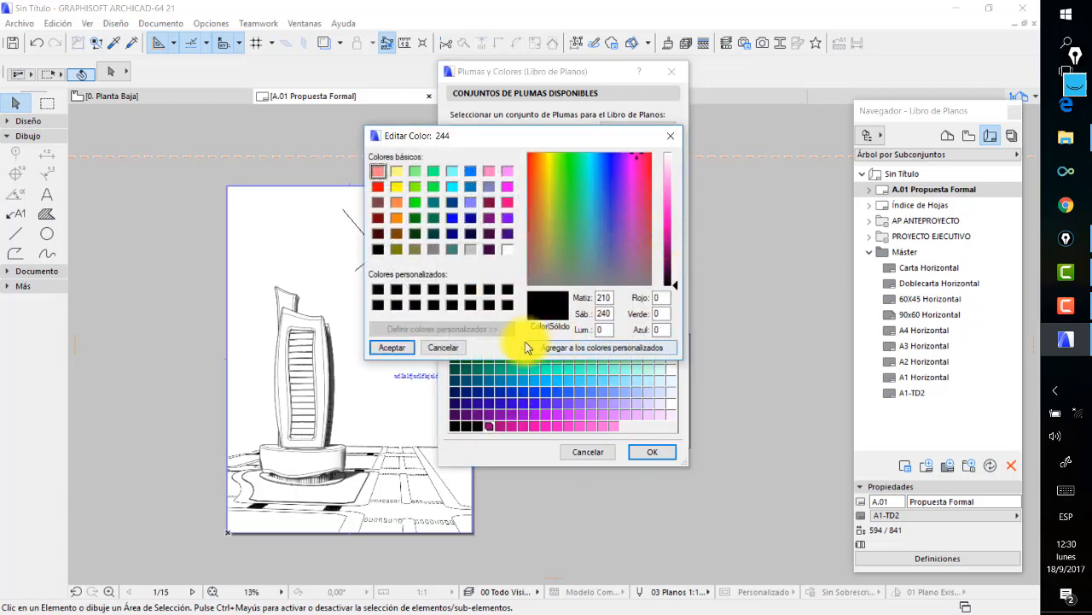
click(392, 347)
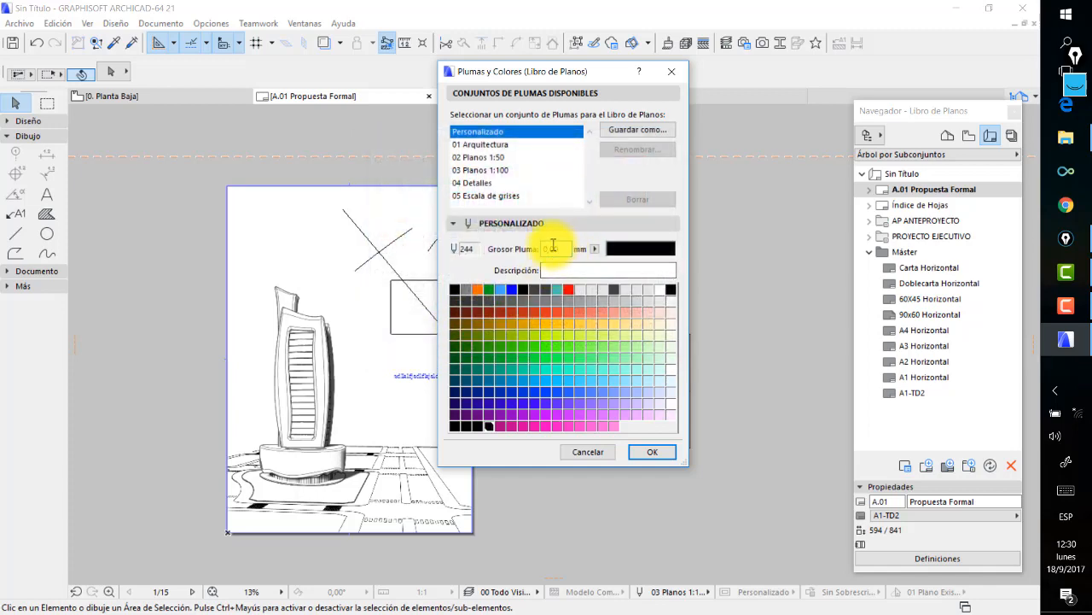
text(4)
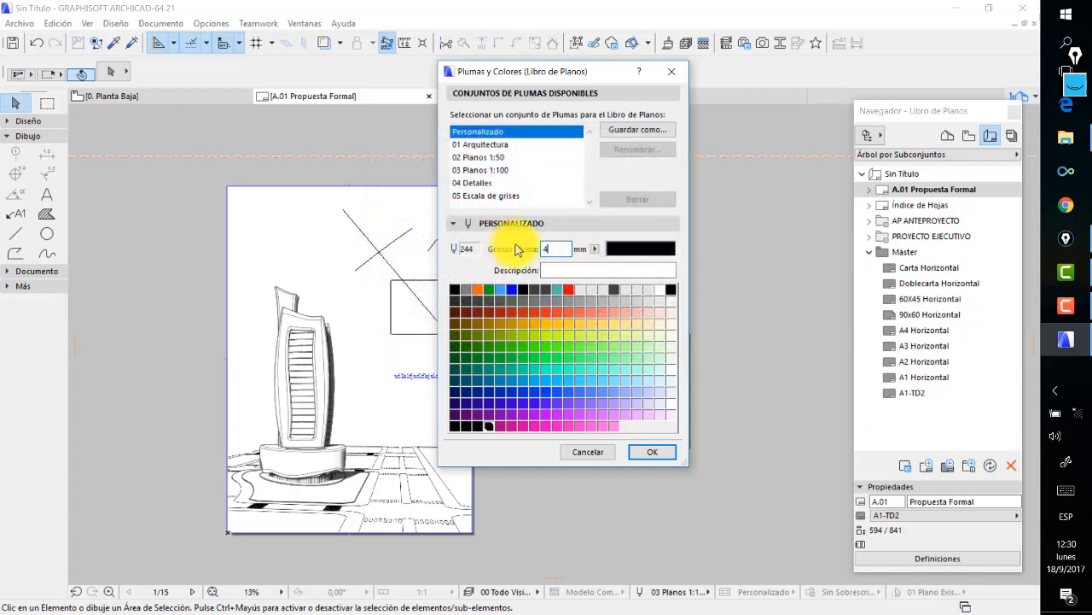
click(663, 453)
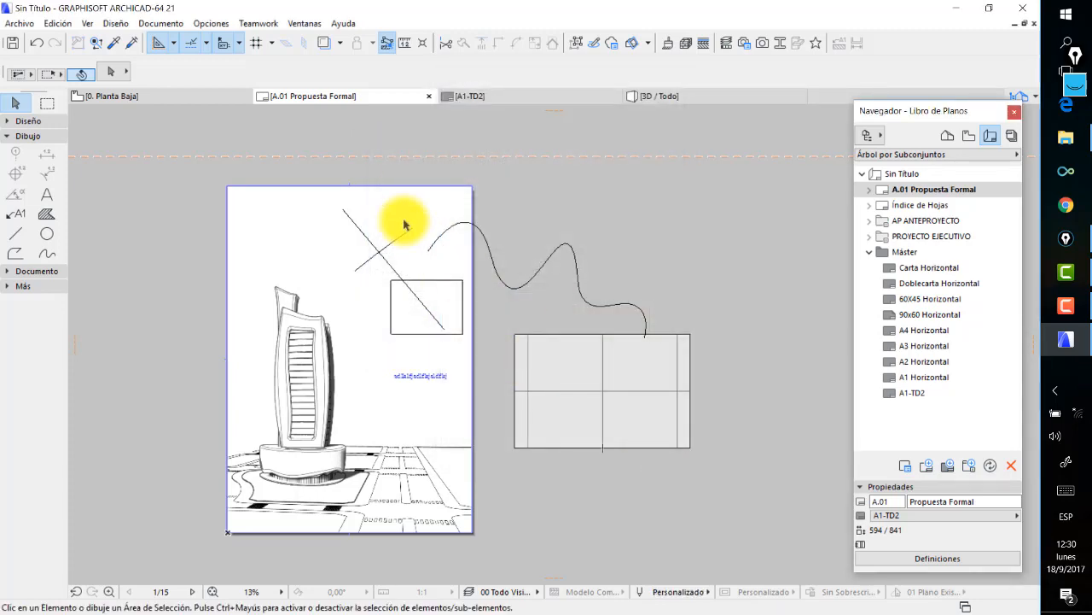
Assign pen 244 to the short diagonal line that crosses the long one on the sheet, and deselect it.
scroll(397, 235, up, 1)
click(398, 241)
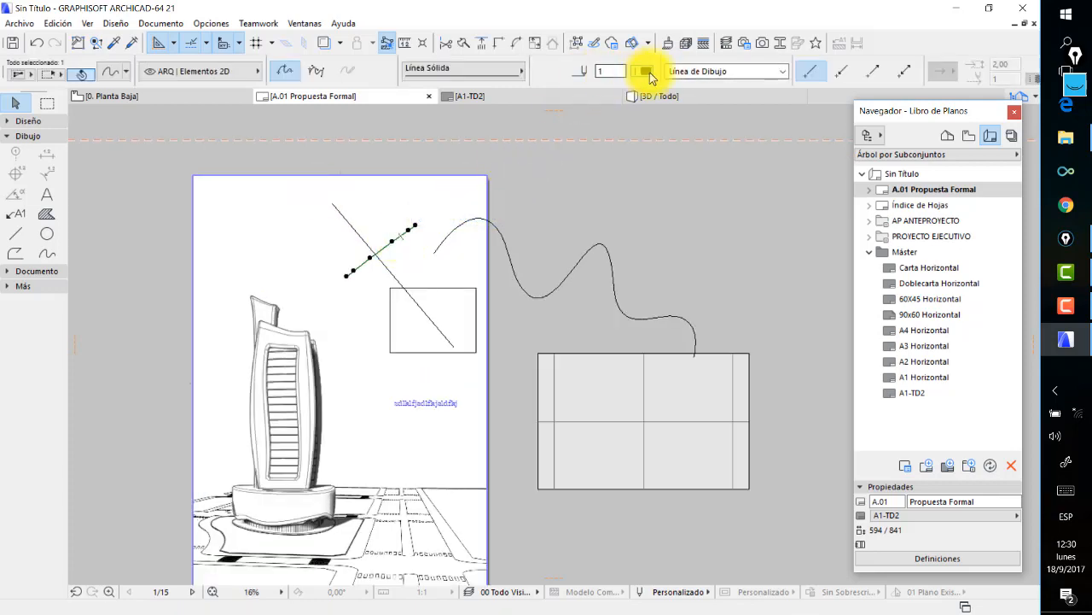
click(644, 71)
click(696, 219)
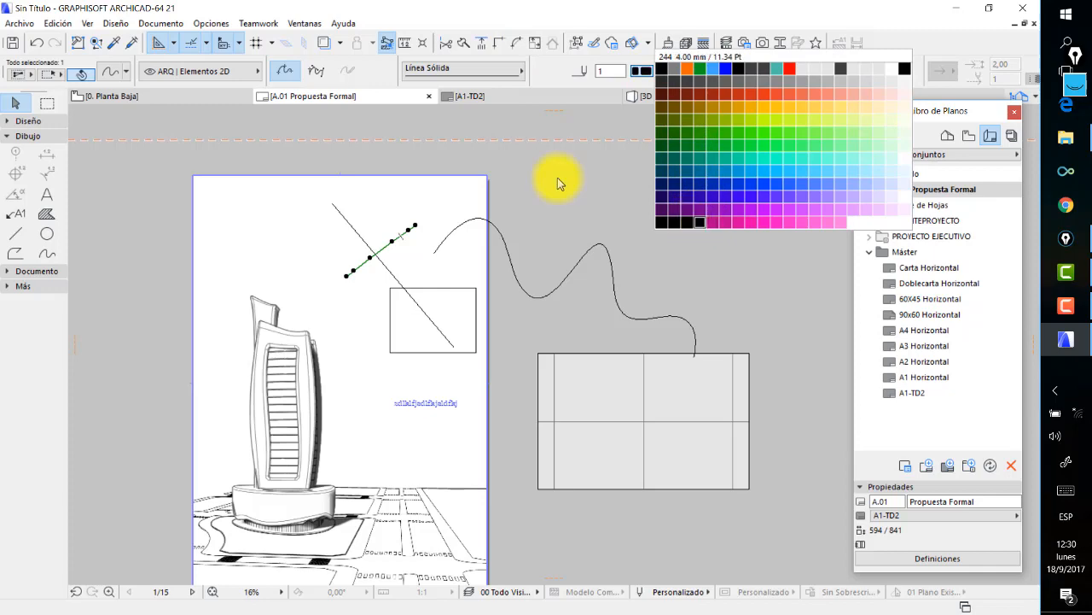
key(Escape)
Turn on the true line weight display (Grosor real de Línea) and examine the thickened line on the layout.
scroll(349, 239, up, 1)
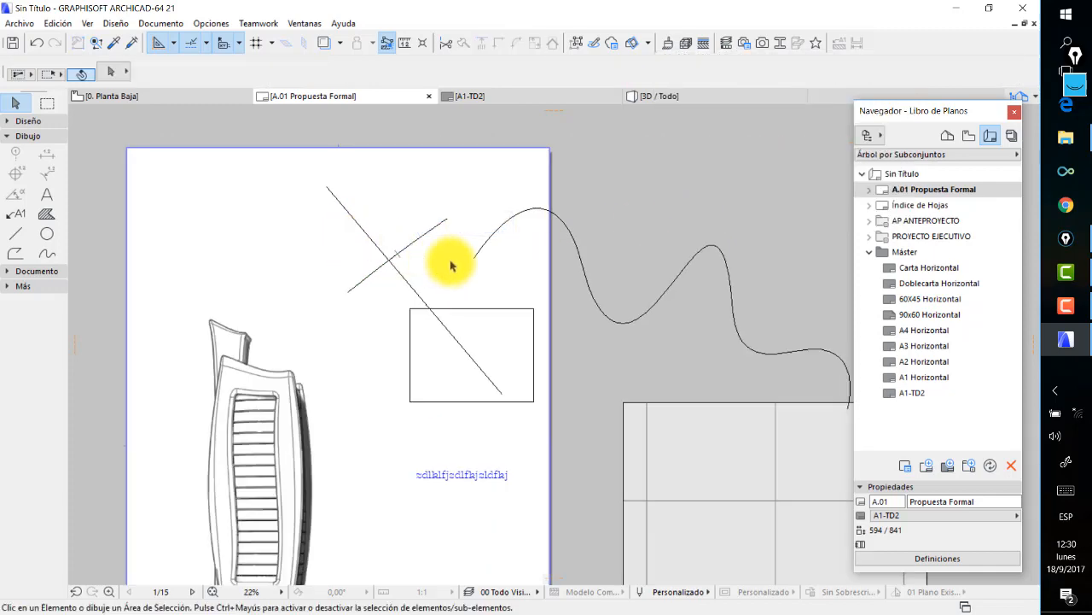
middle_drag(360, 210, 409, 188)
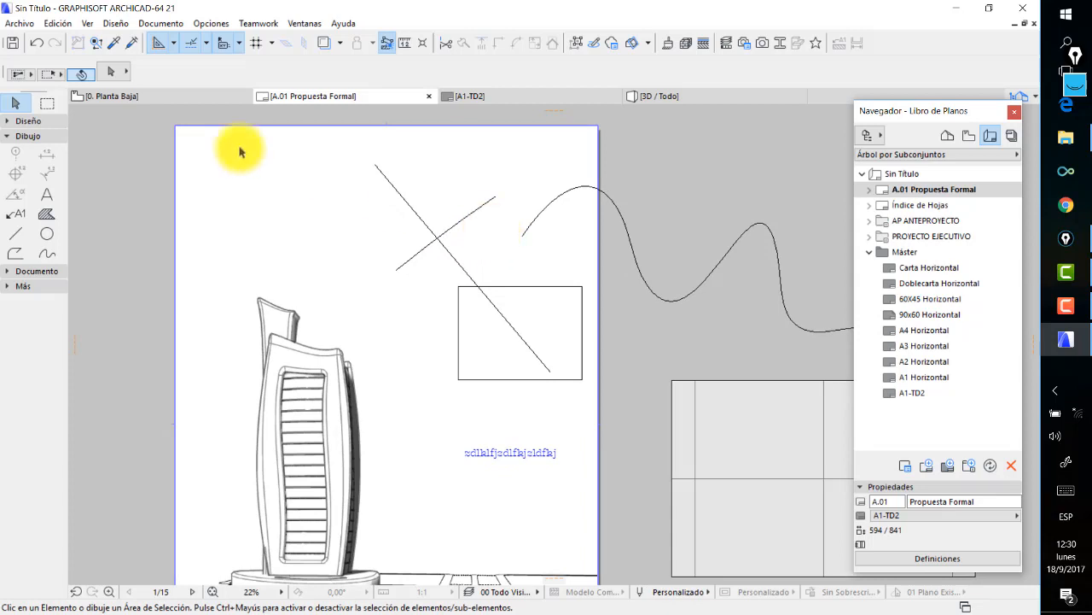
click(80, 23)
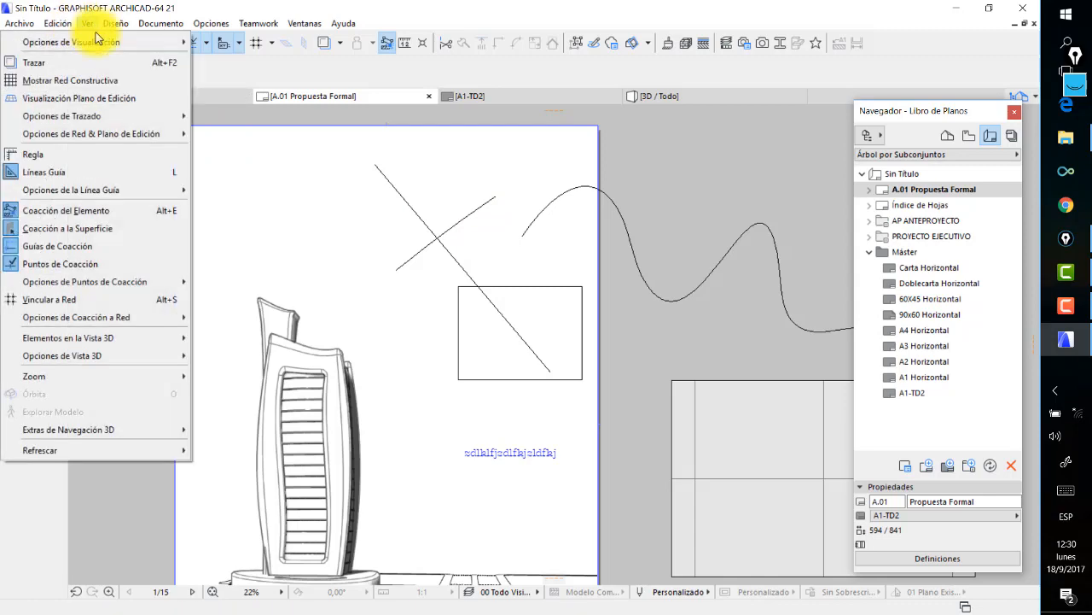
mouse_move(98, 40)
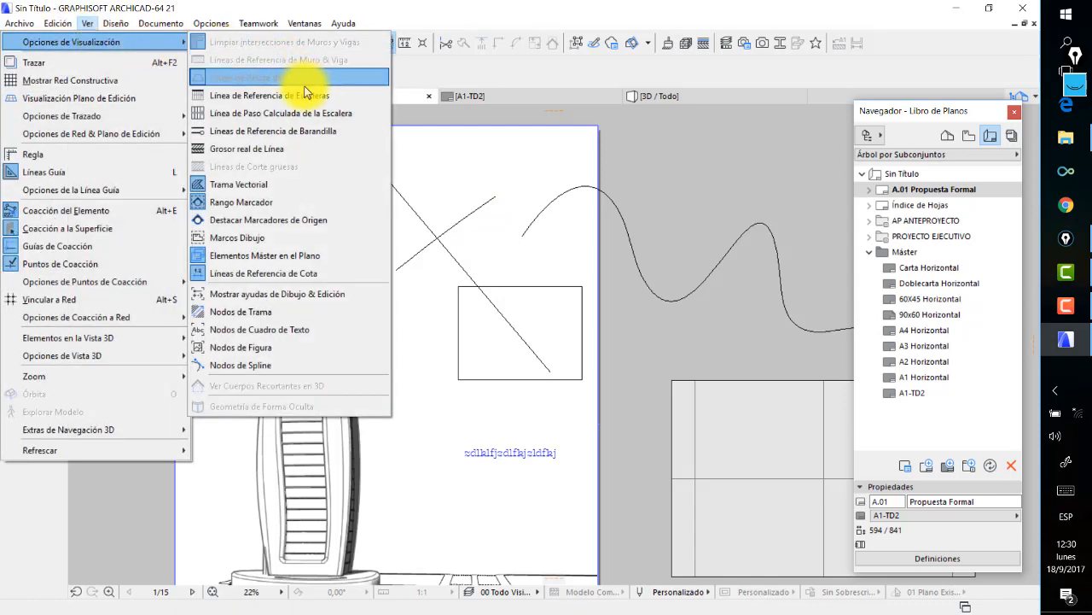
click(286, 151)
scroll(522, 256, down, 1)
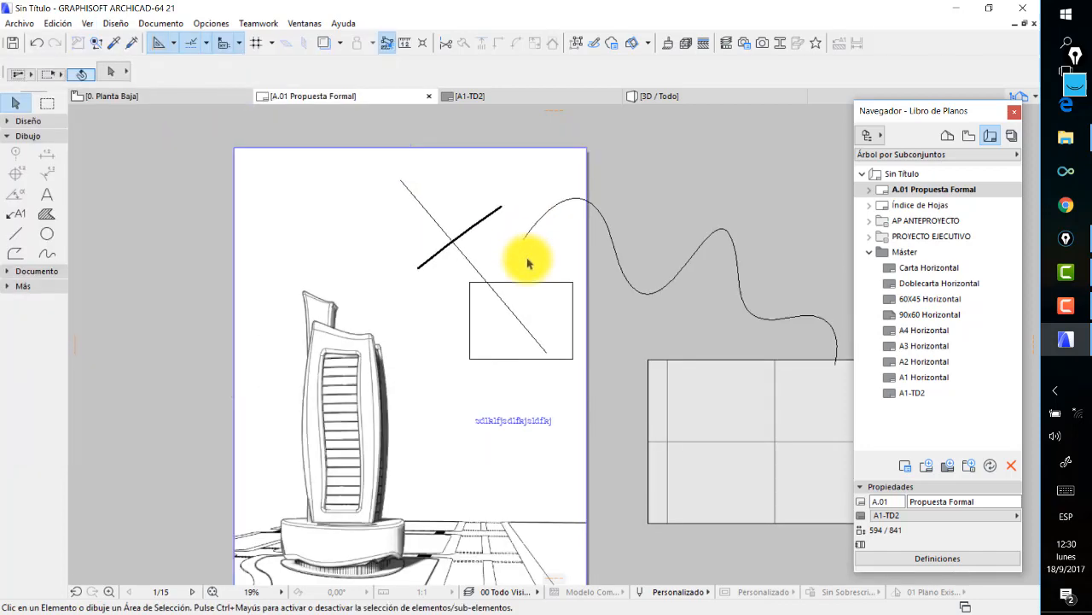
middle_drag(402, 183, 361, 162)
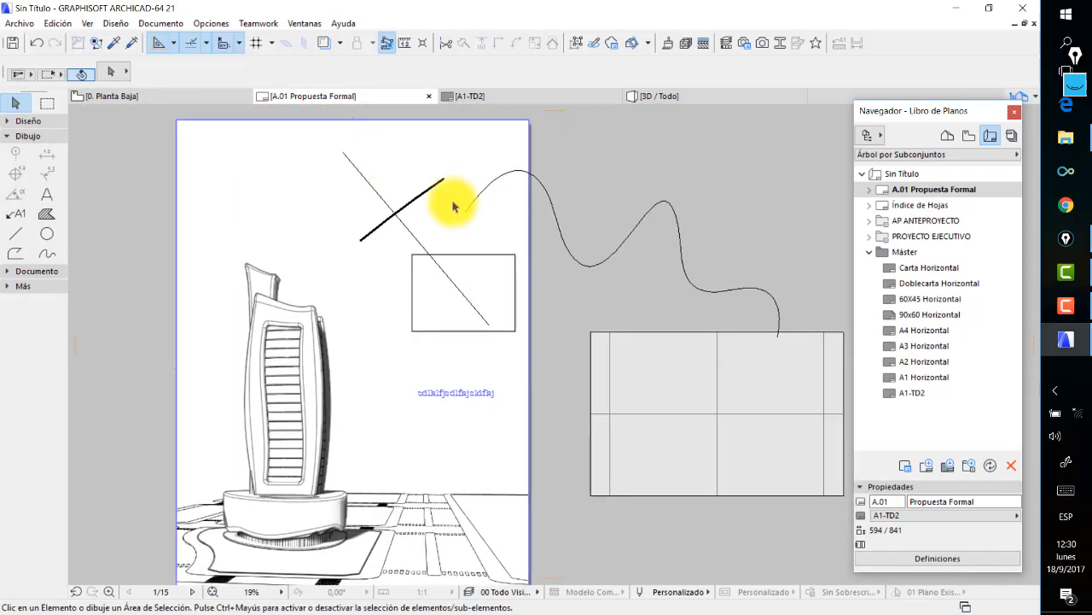
middle_drag(470, 225, 524, 300)
scroll(526, 304, down, 1)
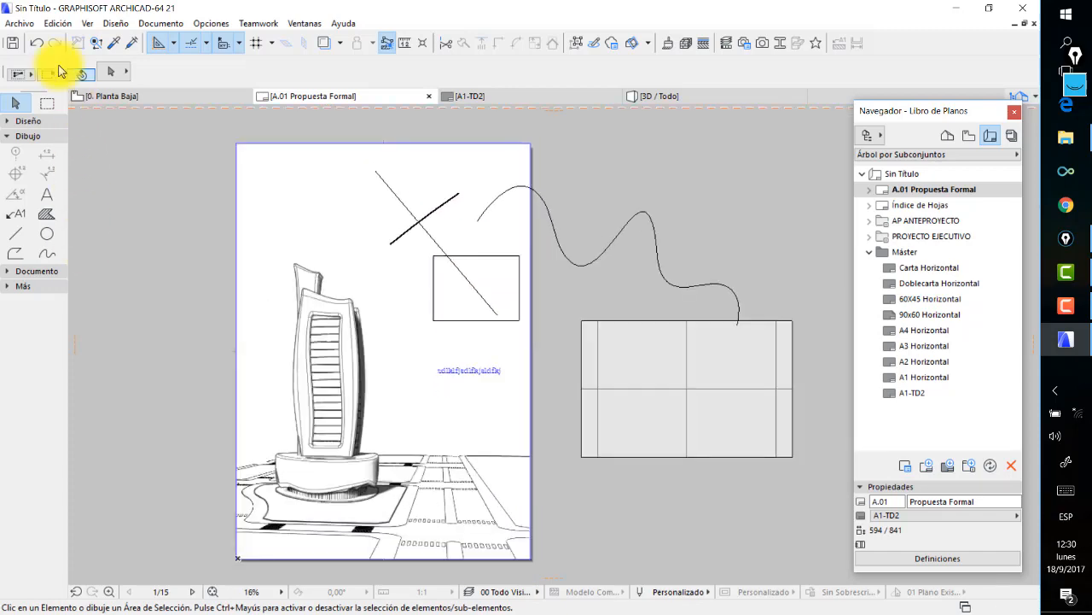
Choose the Planimetria DWG as an external drawing for the layout, with 1 milímetros as the value of one drawing unit.
click(19, 23)
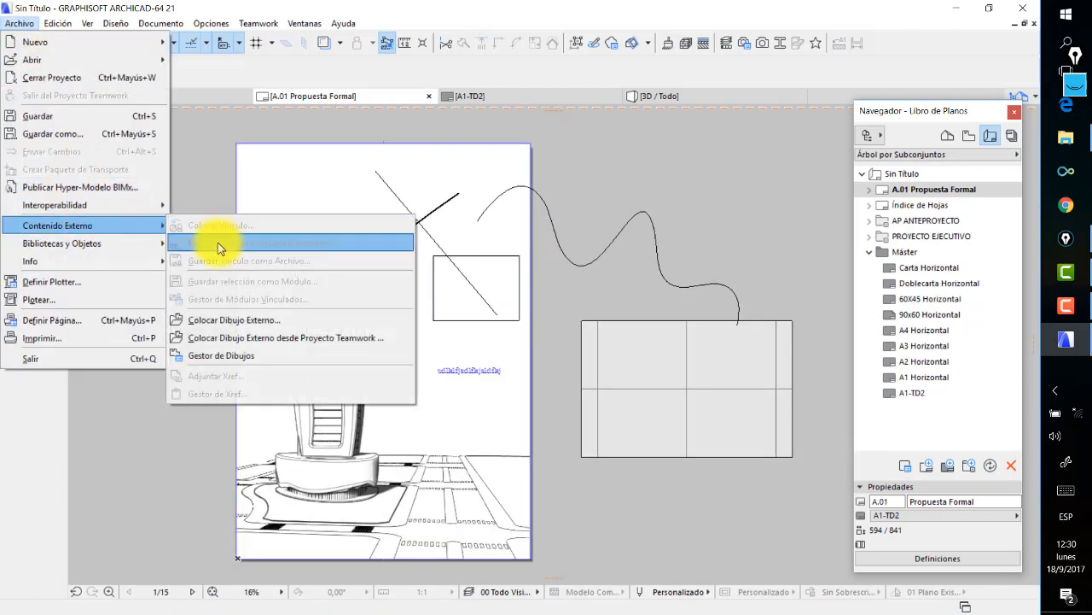
click(256, 320)
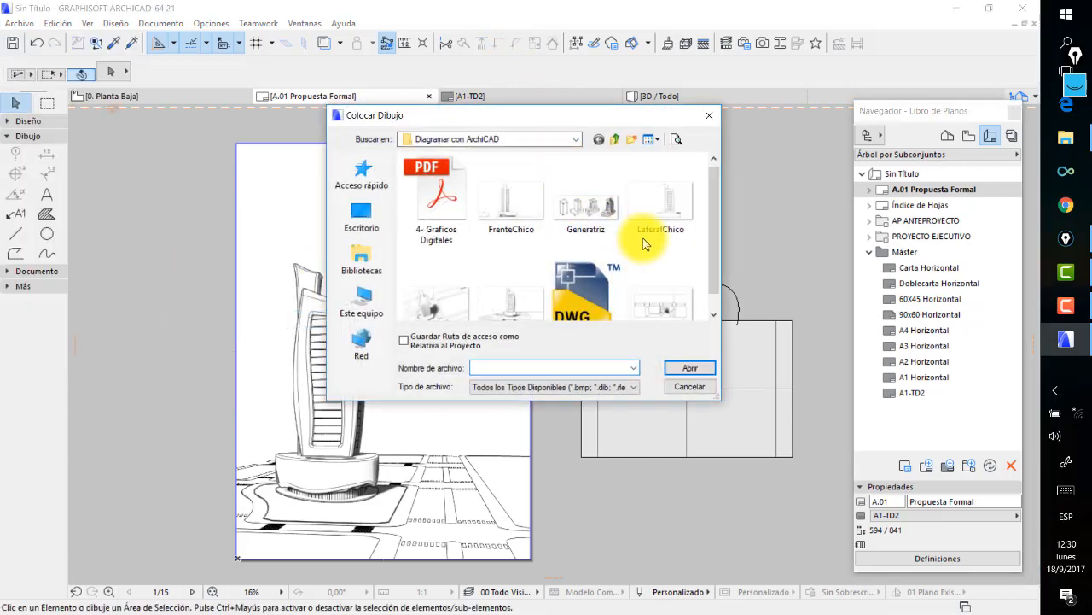
scroll(647, 226, down, 1)
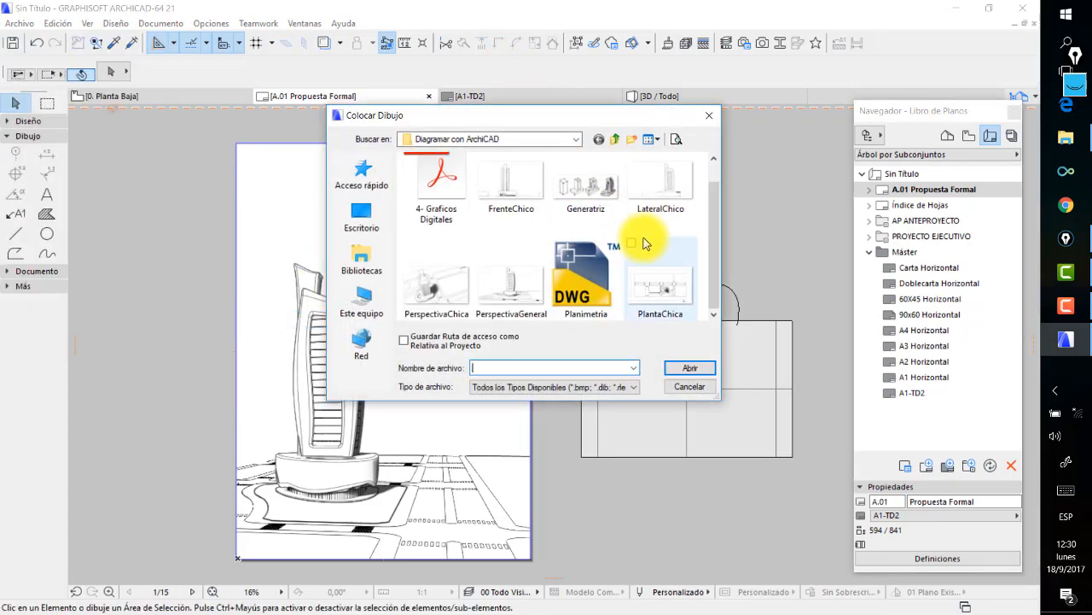
click(589, 279)
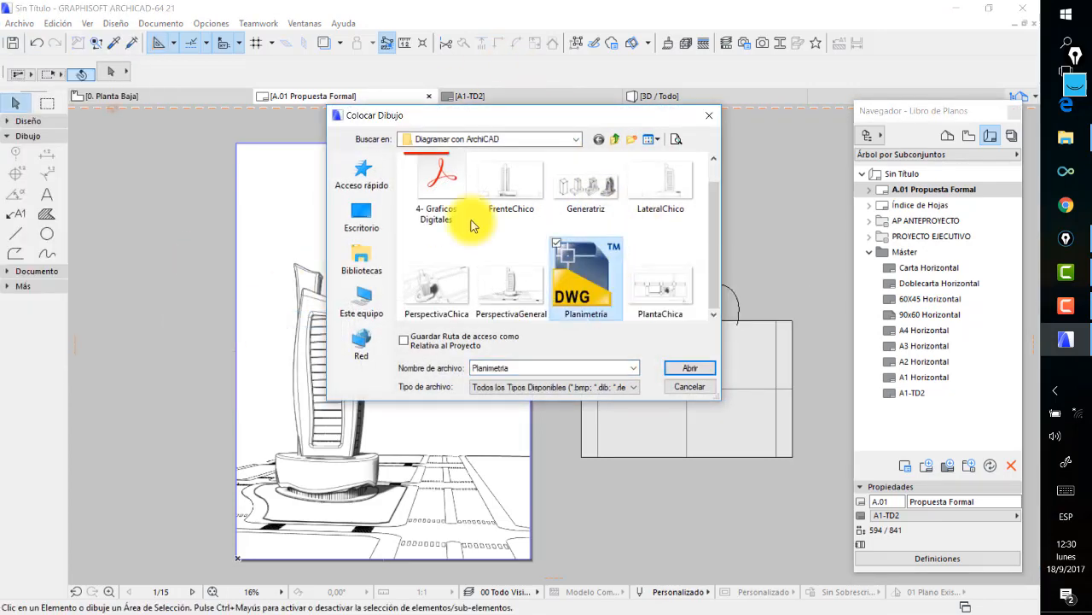
click(687, 368)
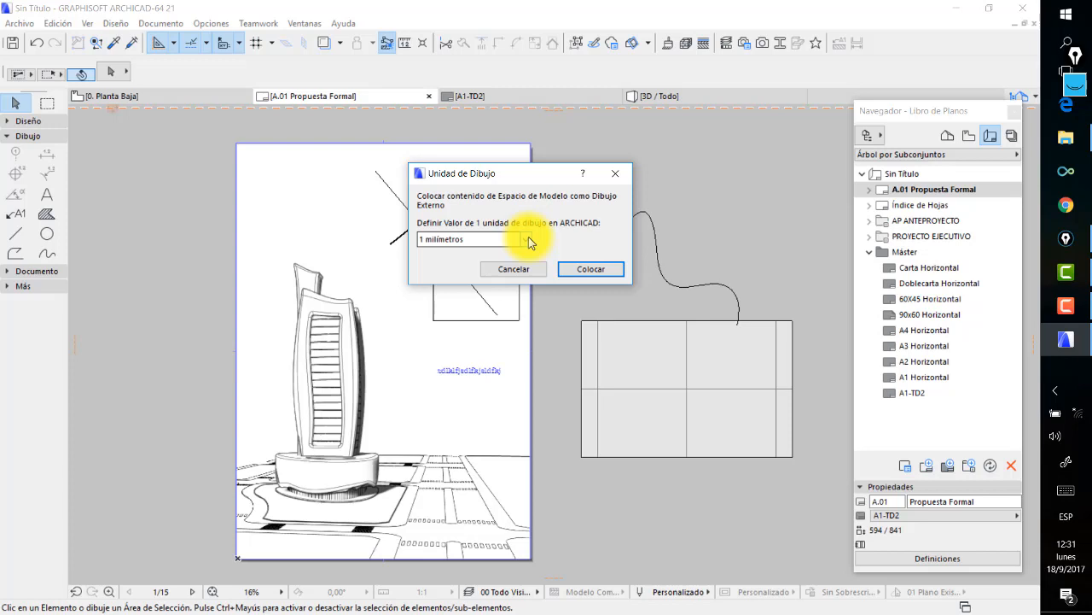
click(527, 240)
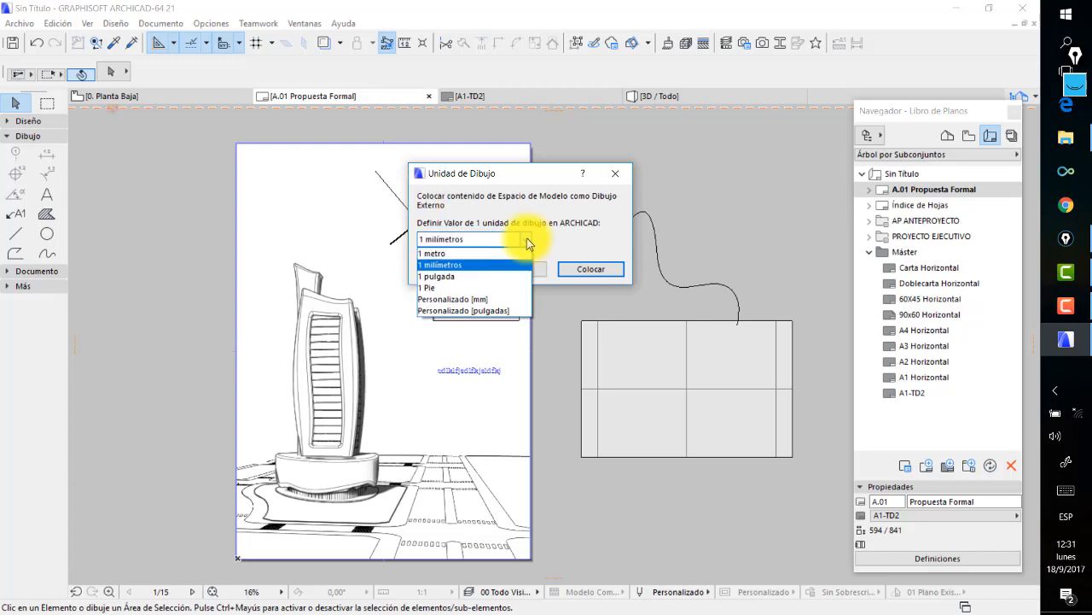
click(453, 264)
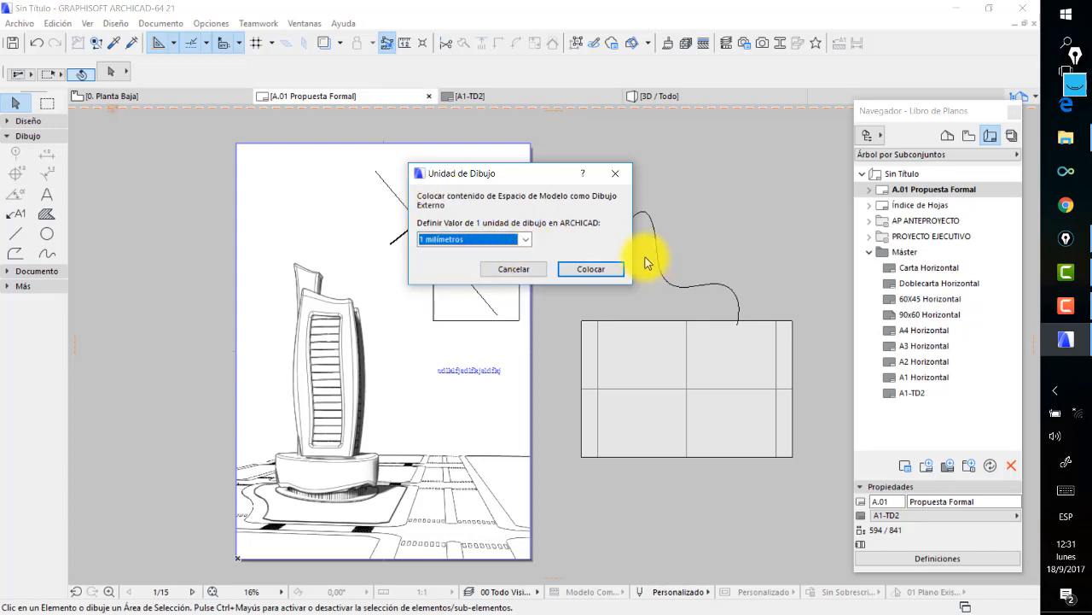
click(587, 268)
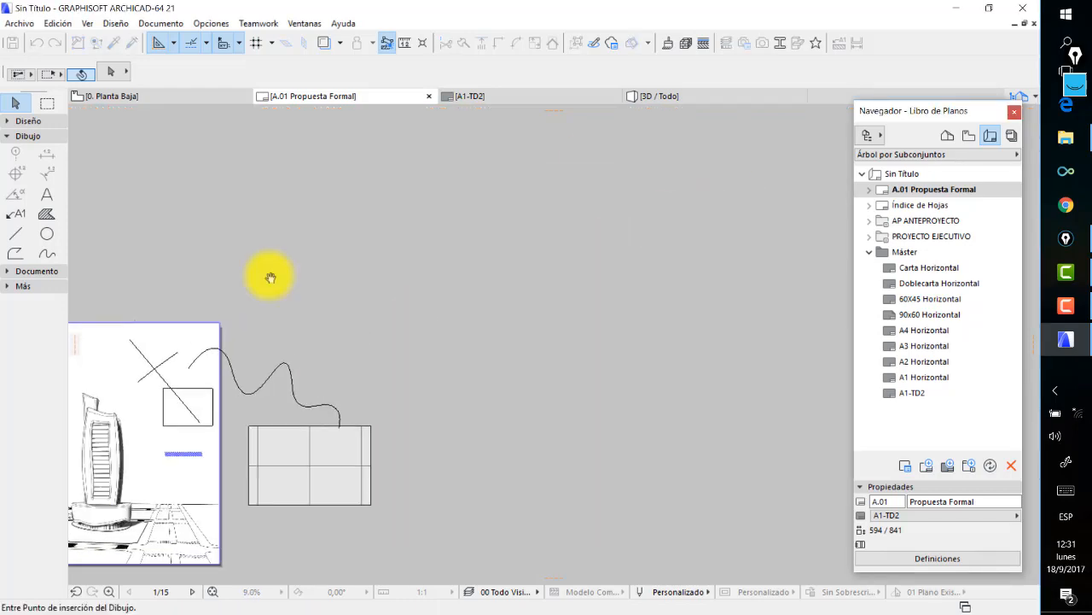
Insert the Planimetria drawing above and beside the sheet, skipping the search for the txt.SHX font file.
click(268, 275)
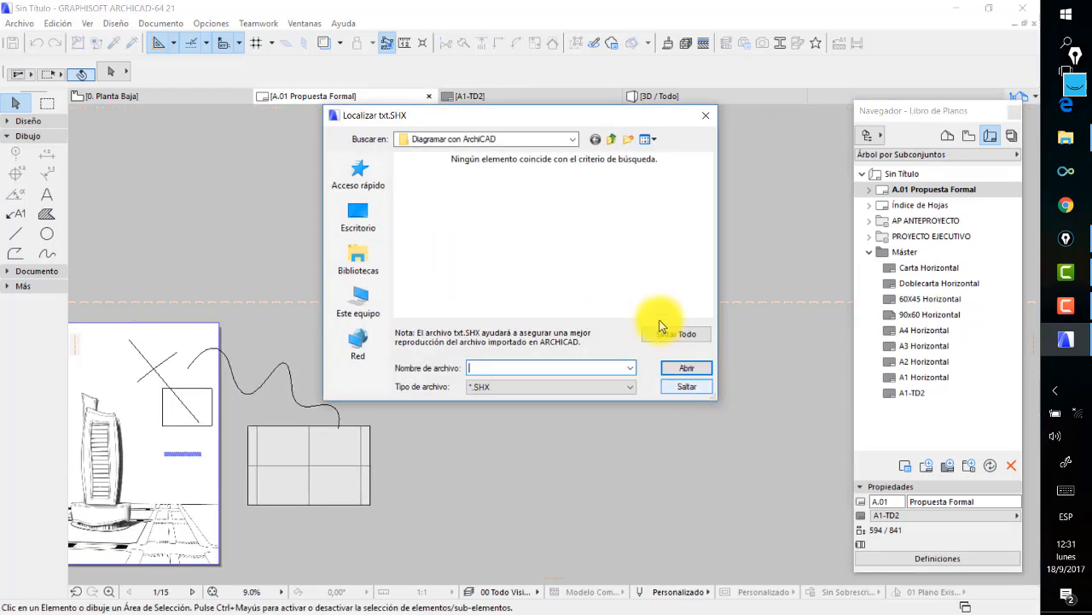
drag(565, 117, 563, 141)
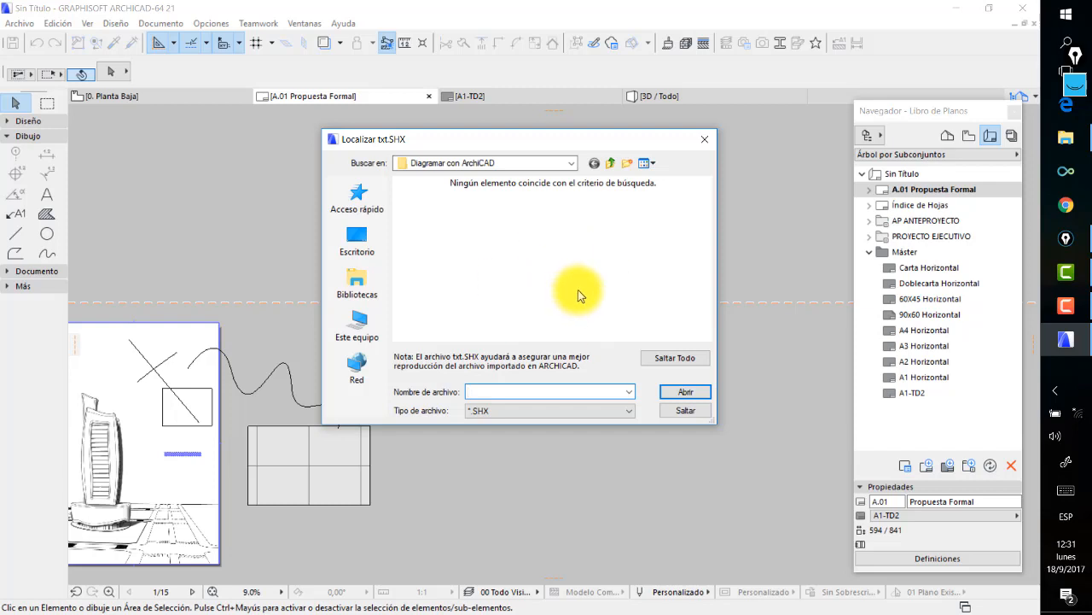
click(701, 412)
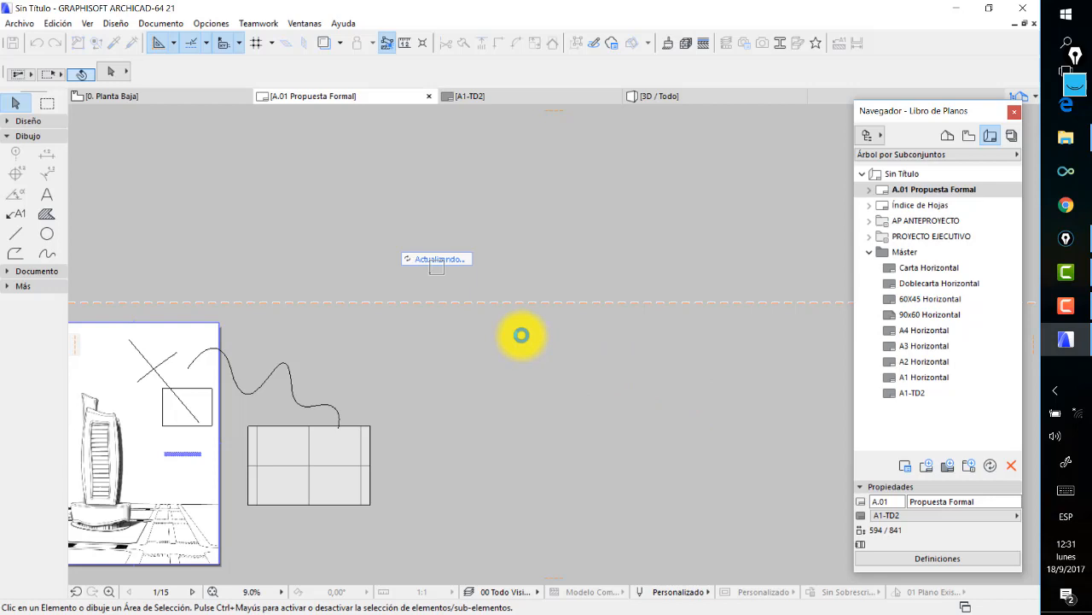
click(688, 411)
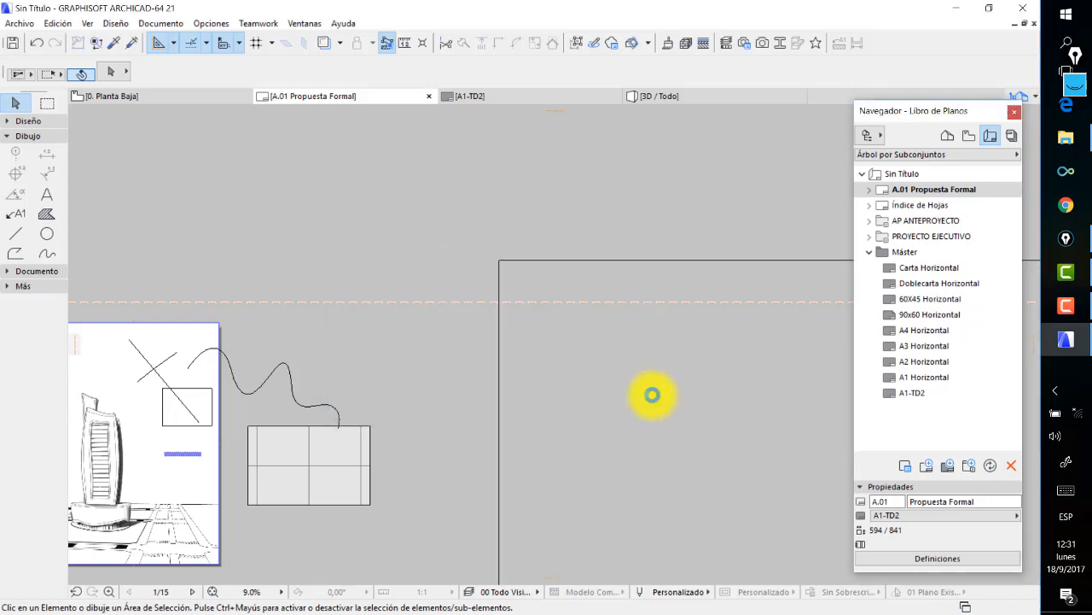
Resize the Planimetria drawing graphically about its lower-left corner to about 2,74 % and deselect it.
scroll(653, 395, down, 10)
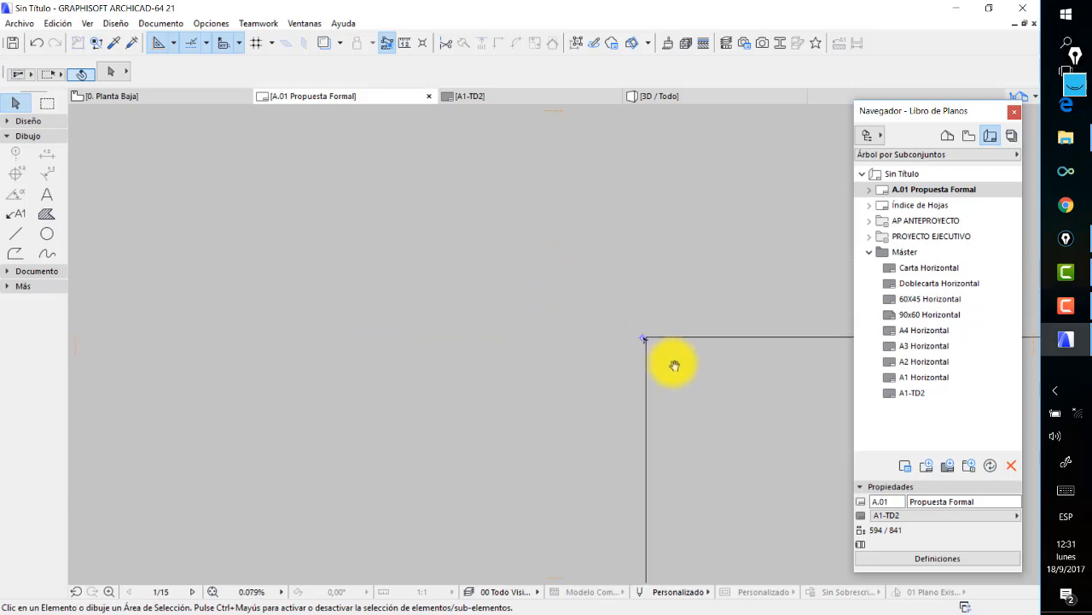
scroll(419, 261, down, 3)
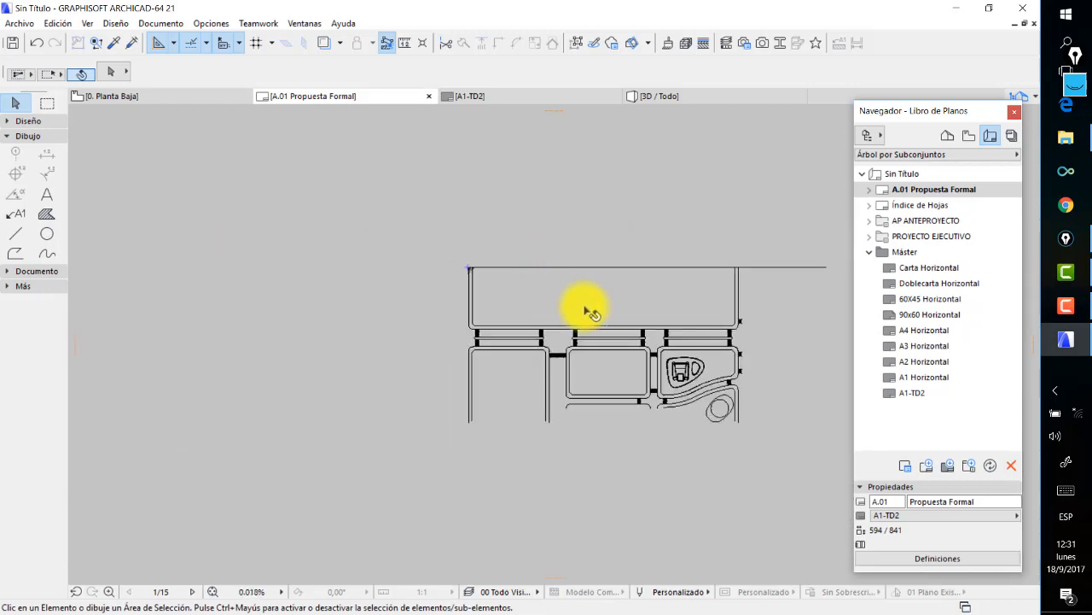
middle_drag(586, 308, 437, 274)
middle_drag(539, 288, 377, 276)
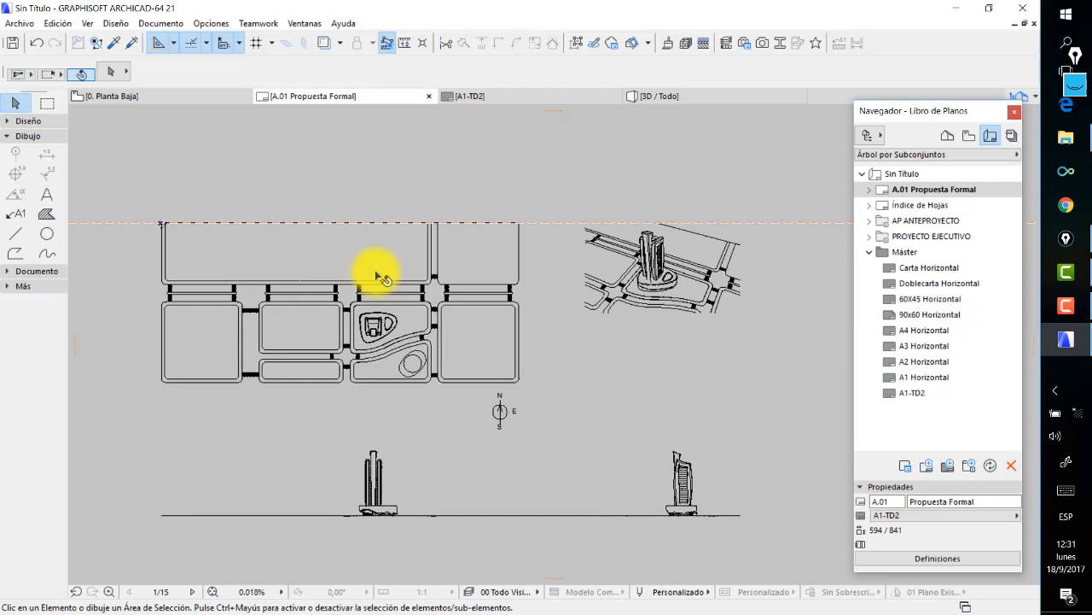
click(653, 262)
scroll(647, 256, down, 1)
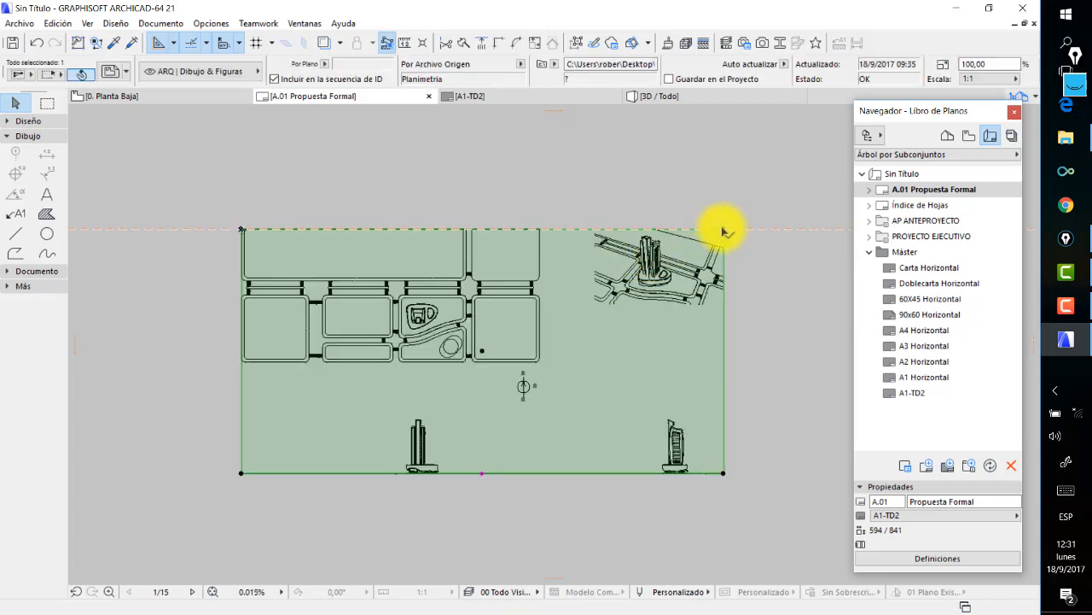
click(722, 230)
click(674, 167)
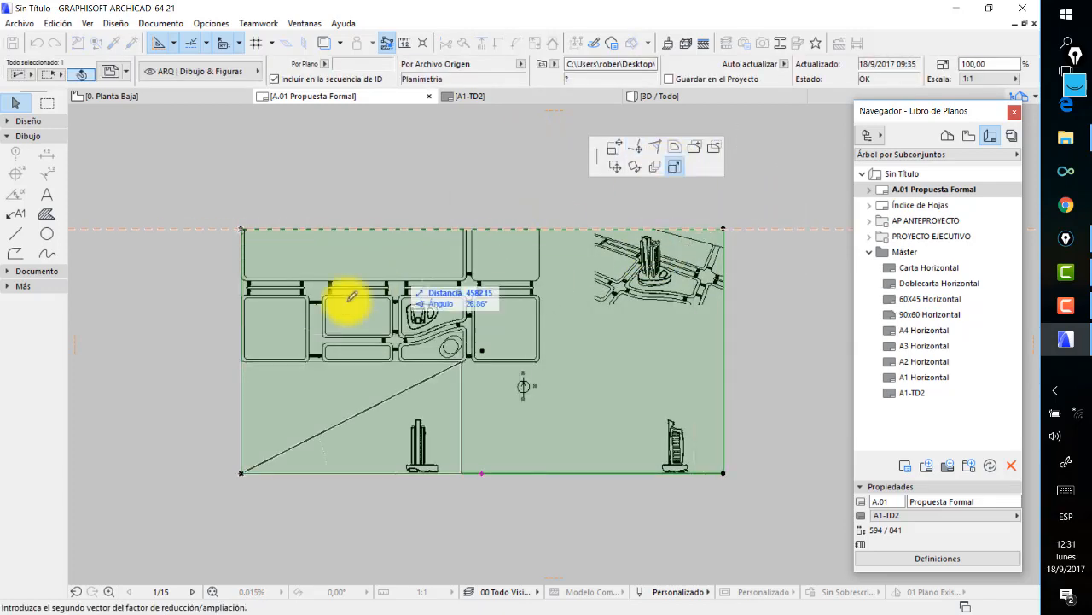
click(253, 461)
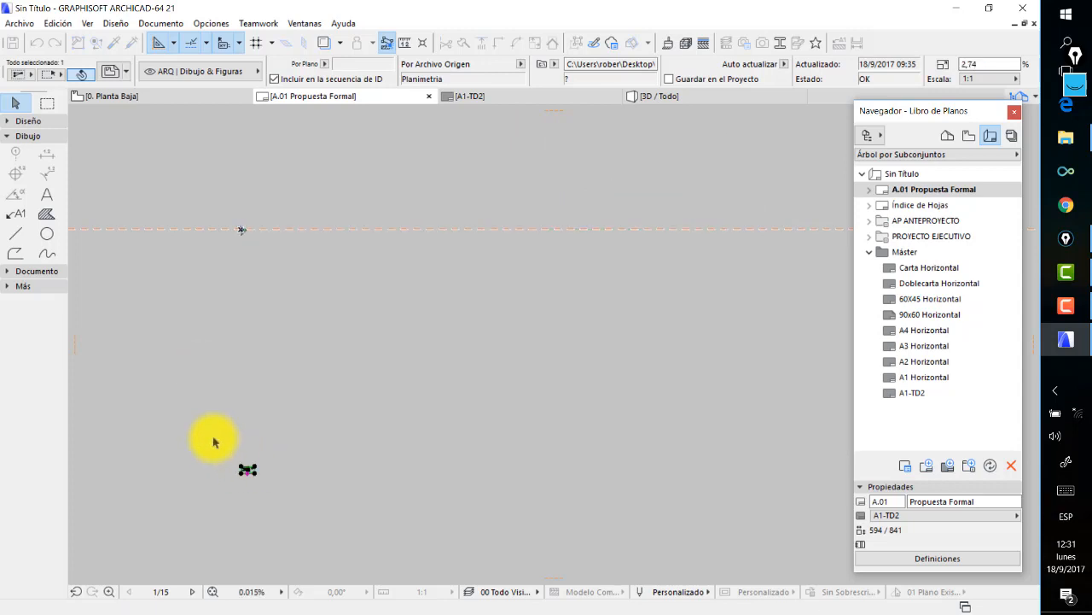
click(247, 431)
scroll(253, 453, up, 6)
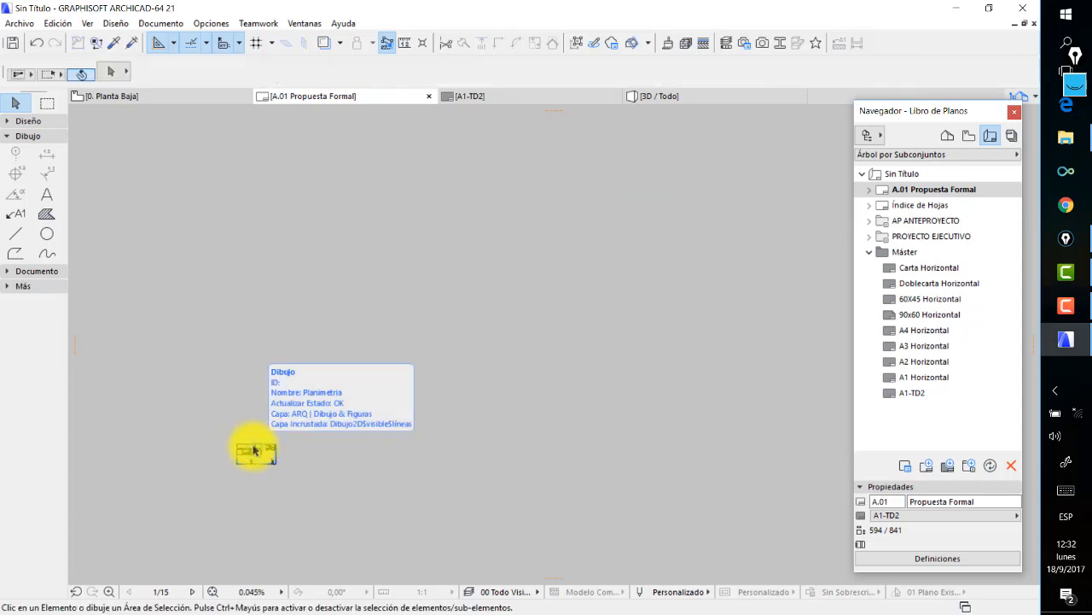
Draw a four-sided polygonal fill over the road in the perspective image, from the horizon to the sheet's lower edge.
middle_drag(367, 262, 472, 442)
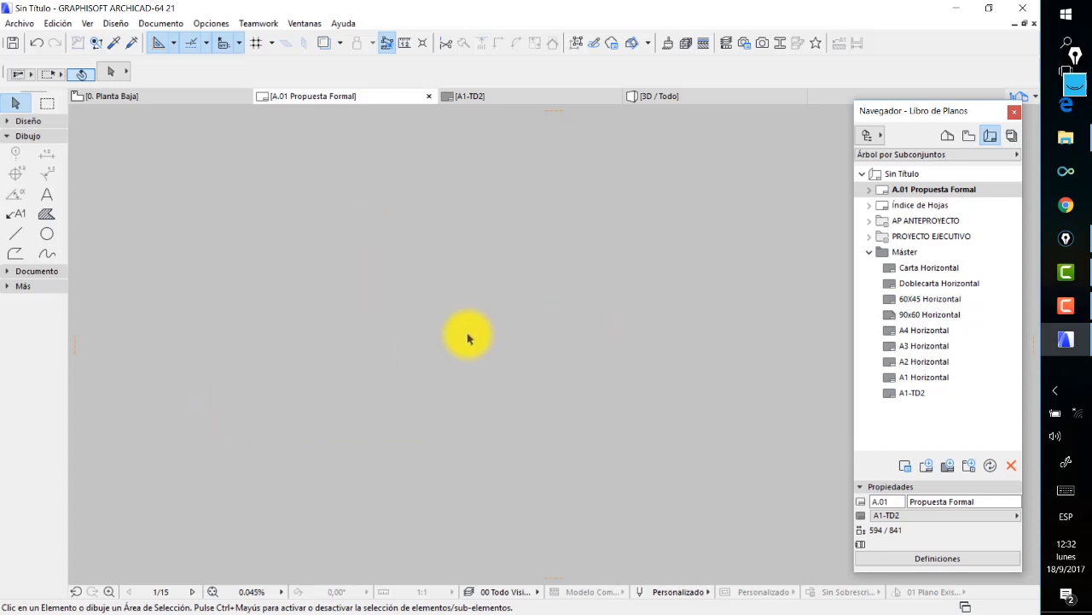
middle_drag(469, 348, 449, 317)
scroll(422, 203, up, 14)
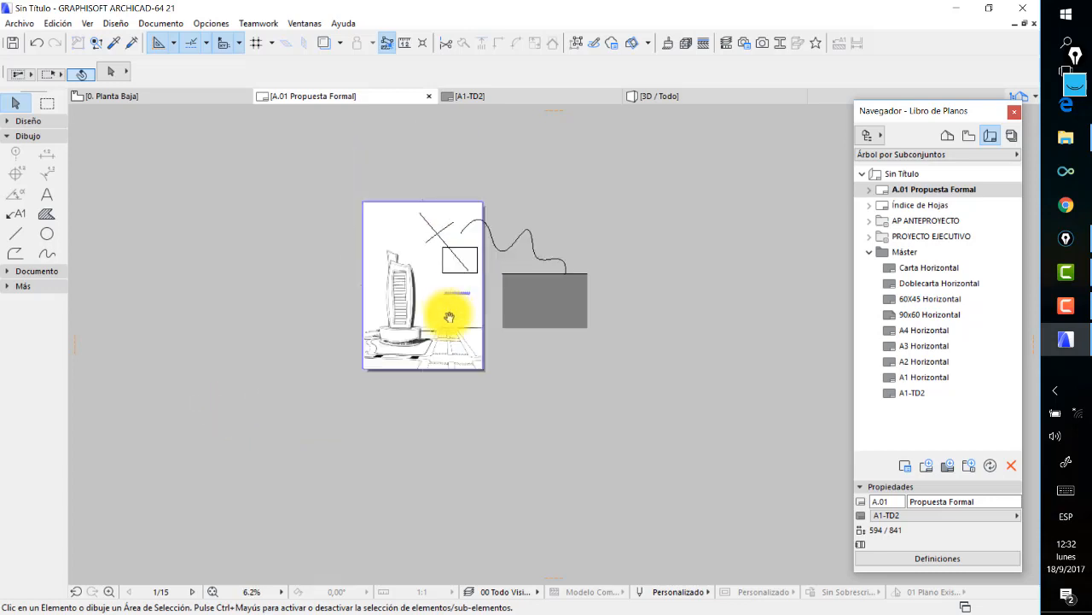
scroll(449, 317, up, 3)
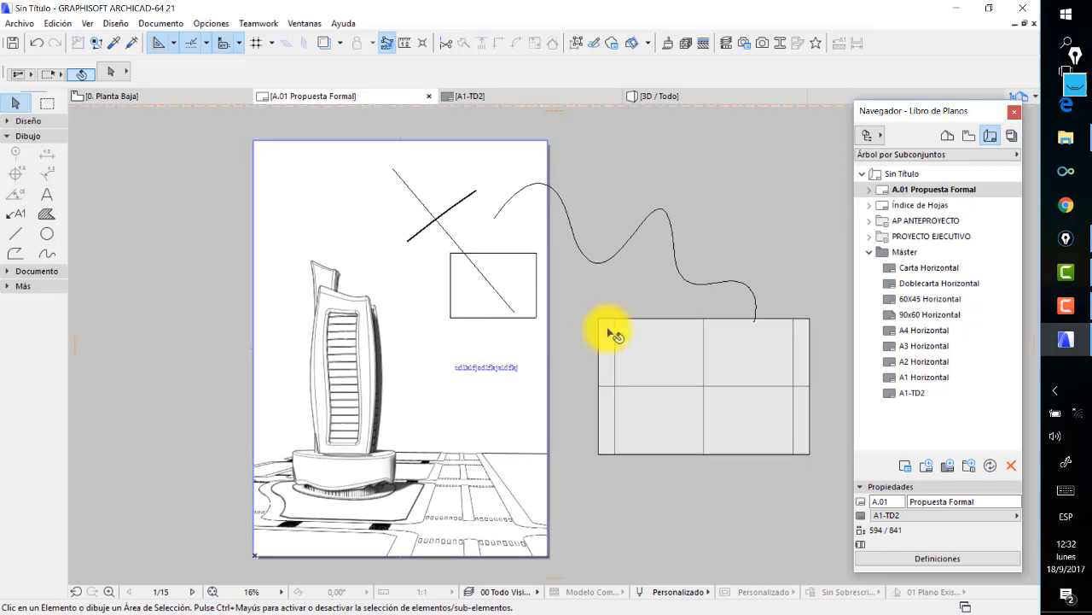
middle_drag(434, 432, 429, 305)
scroll(430, 305, up, 1)
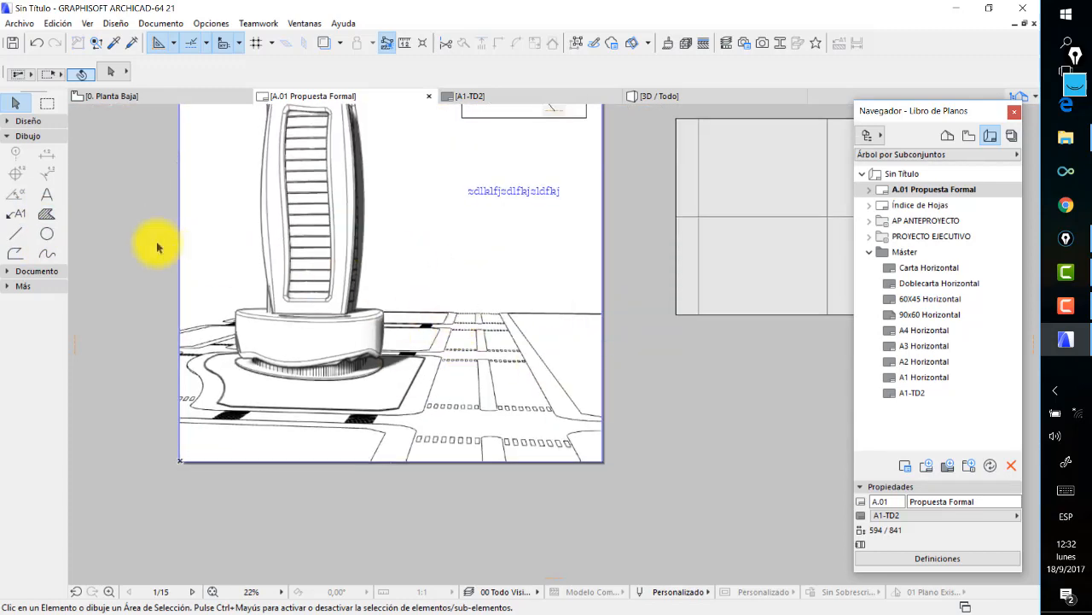
click(47, 218)
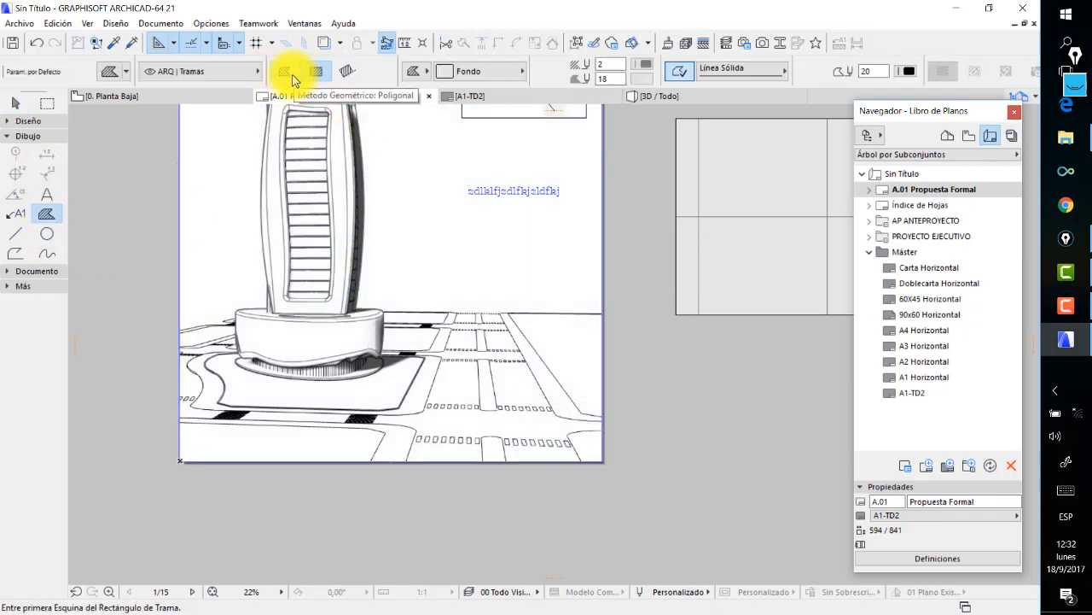
click(292, 81)
scroll(470, 298, up, 3)
middle_drag(470, 298, 489, 203)
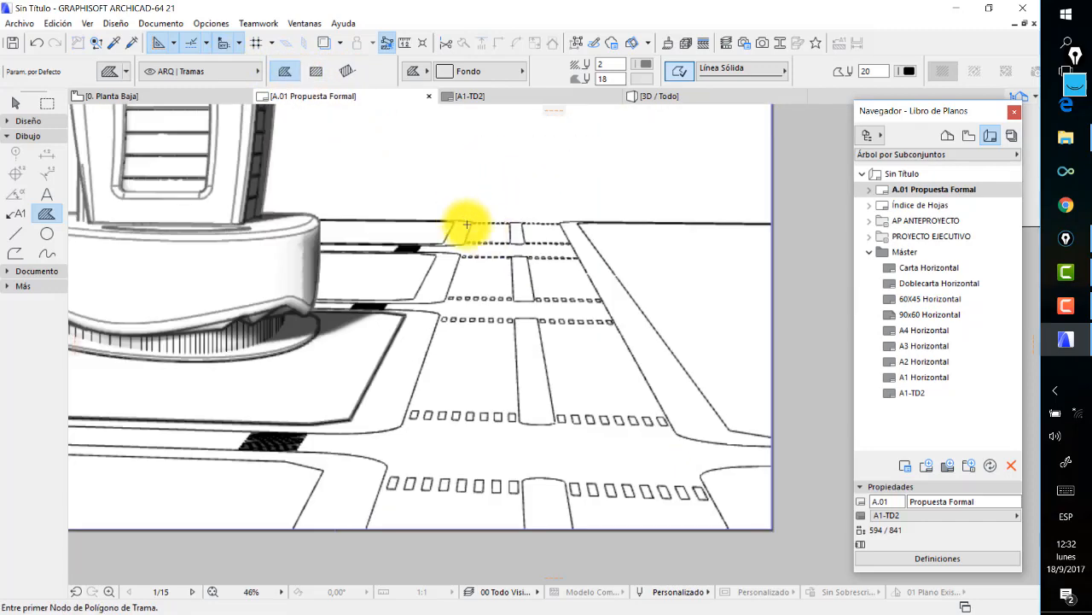
click(474, 219)
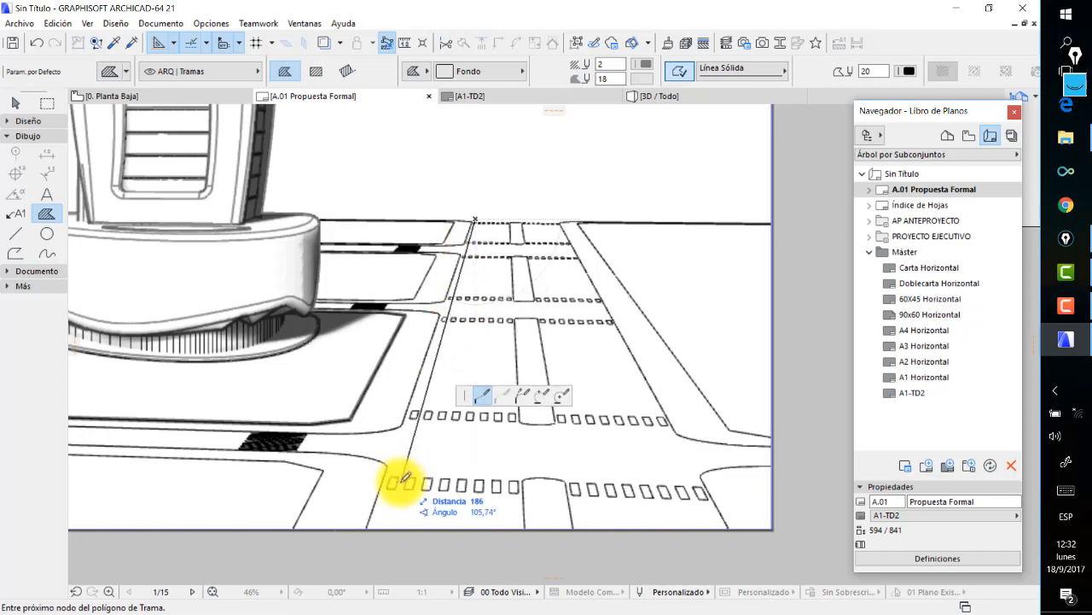
click(368, 529)
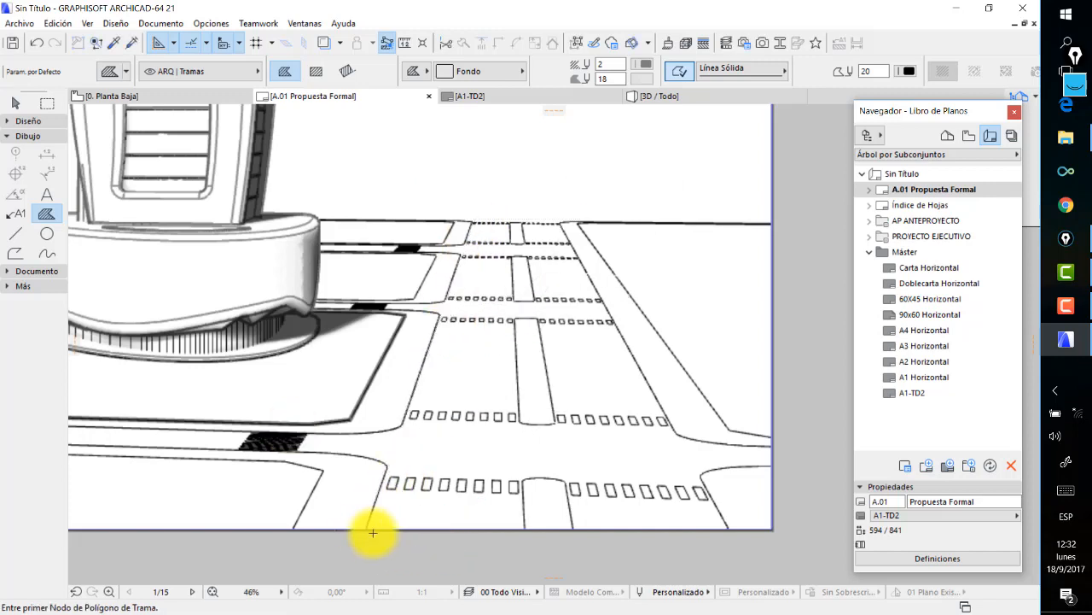
click(728, 528)
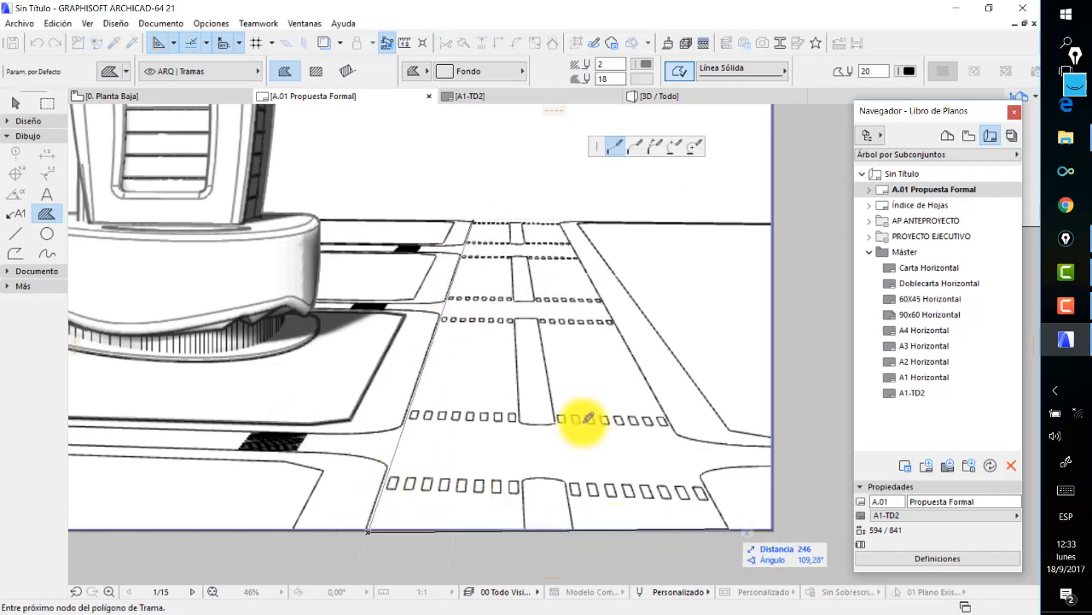
click(560, 223)
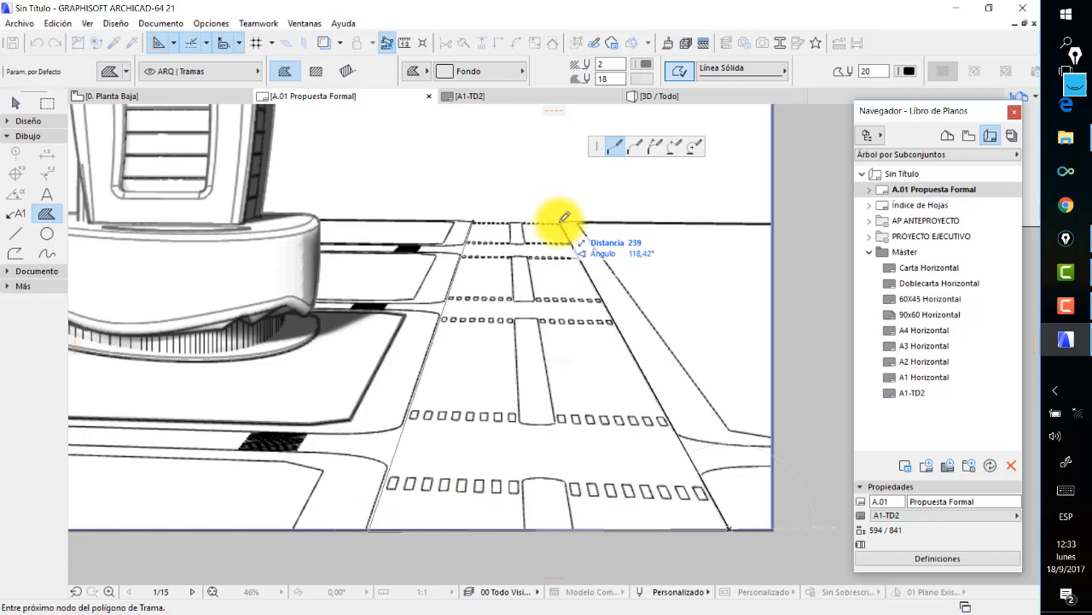
click(471, 222)
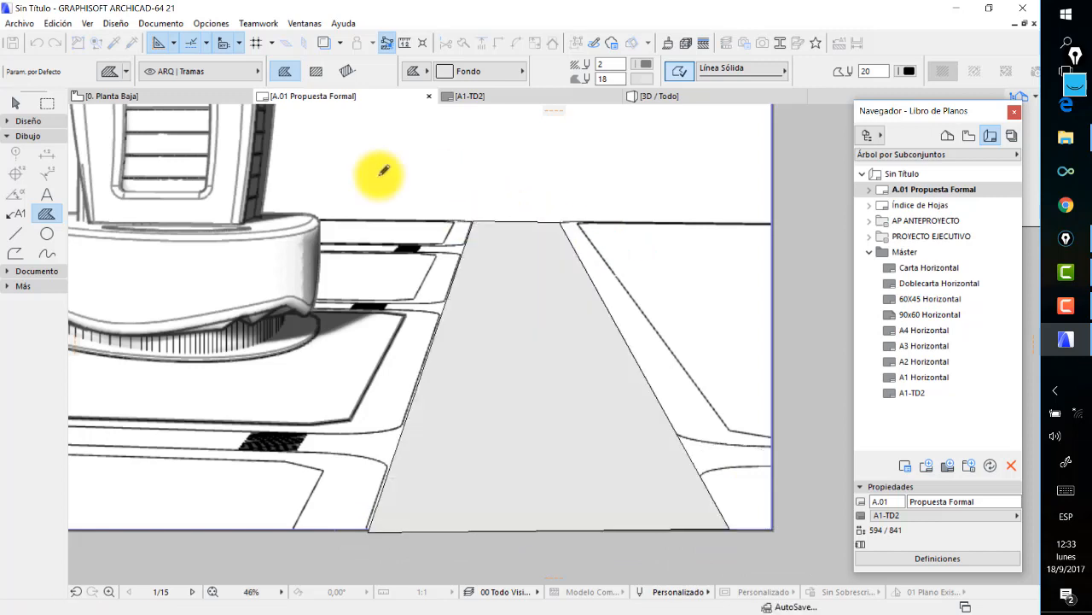
click(16, 103)
Change the fill pattern of the road polygon to the solid fill Primer Plano.
scroll(504, 224, down, 5)
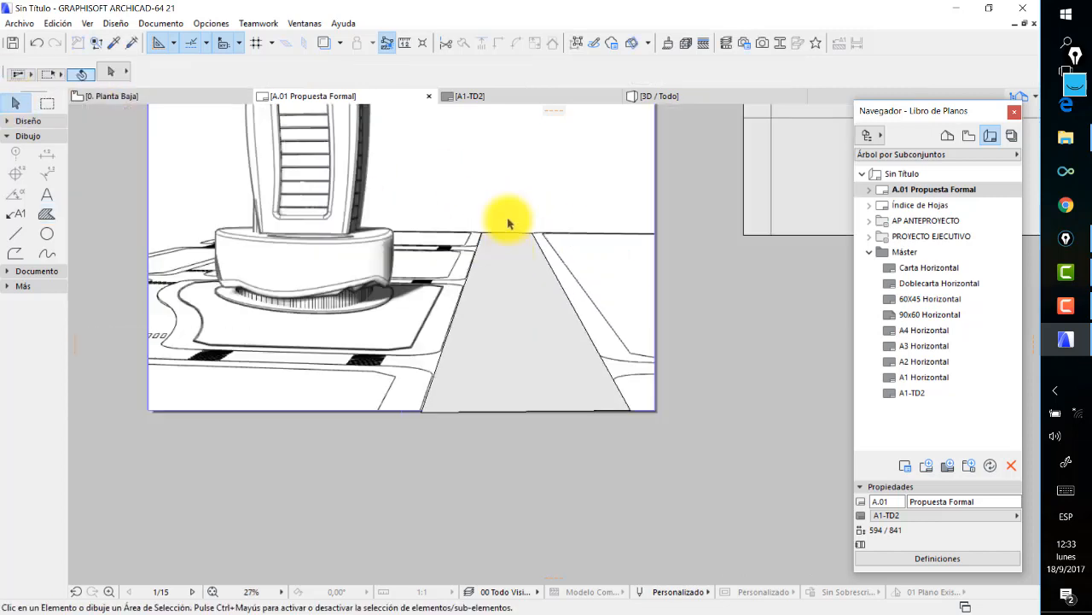
click(500, 341)
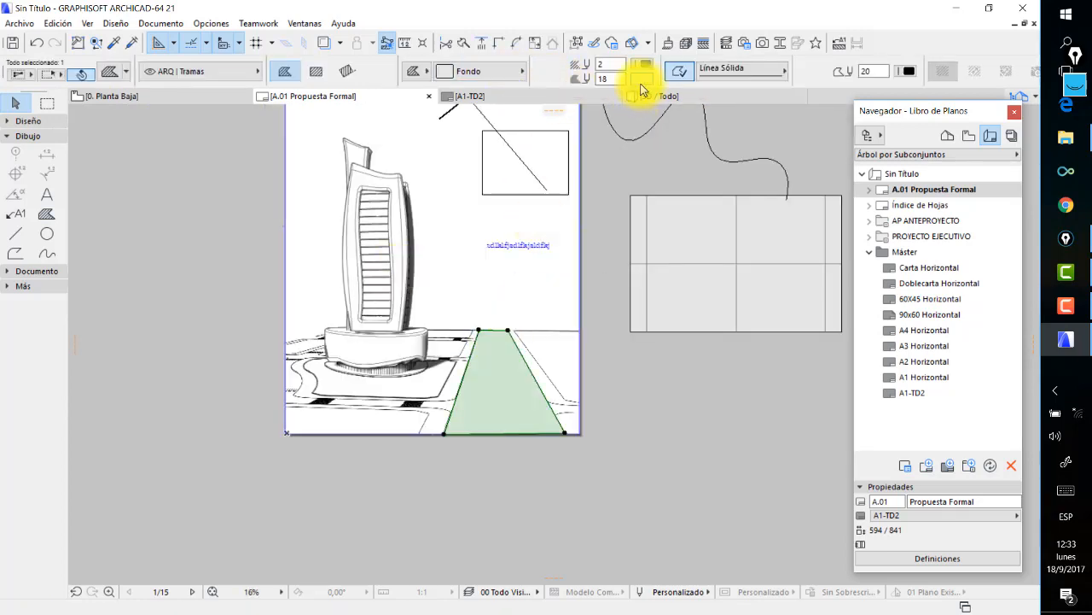
click(500, 75)
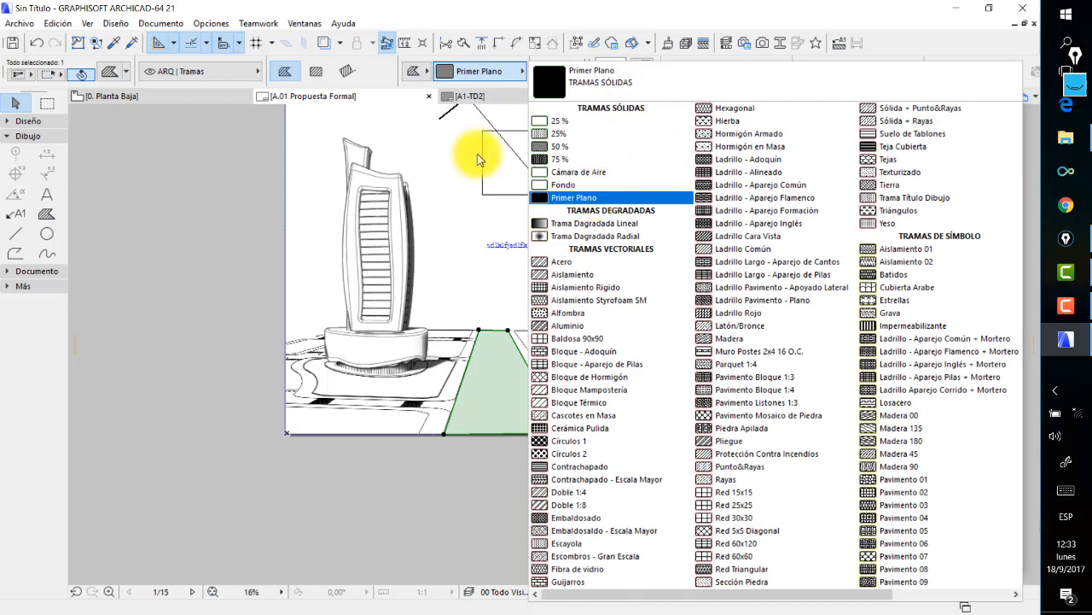
click(597, 197)
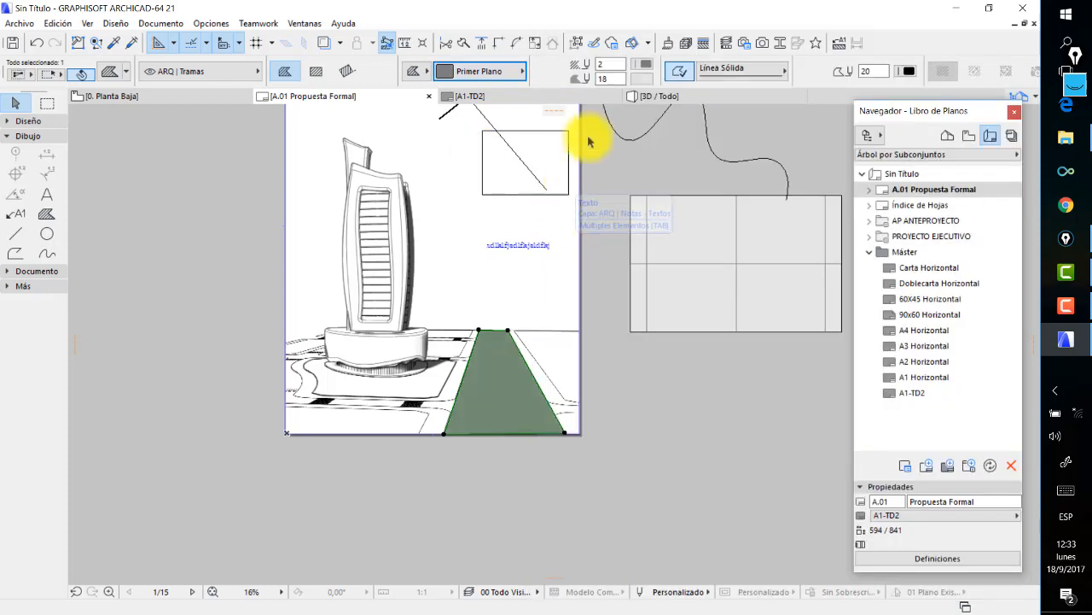
Set the road fill's foreground to black pen 1, turn off its solid outline and deselect it.
click(651, 67)
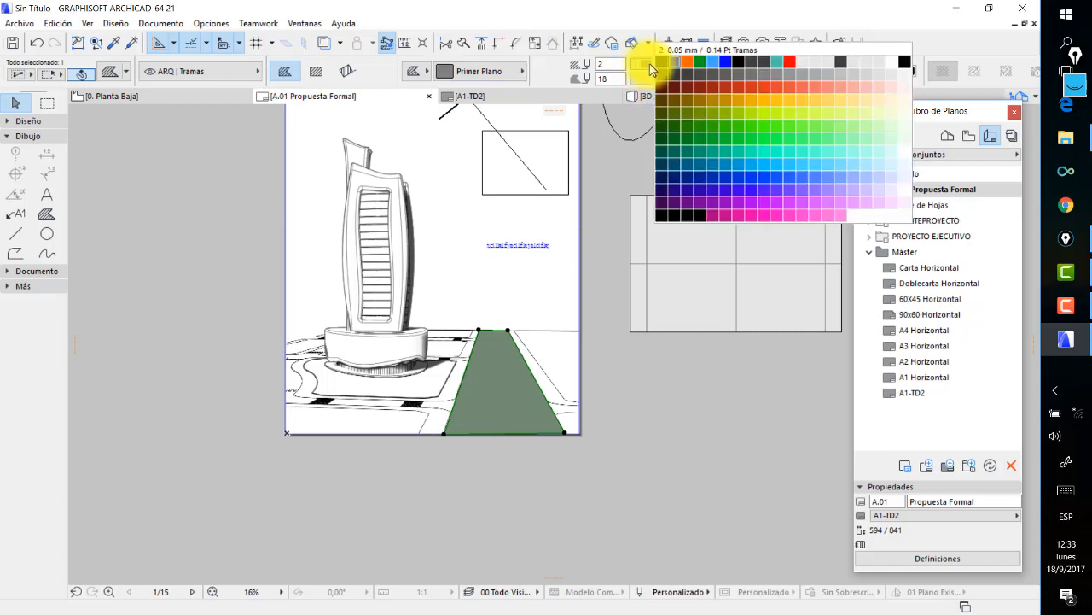
click(662, 64)
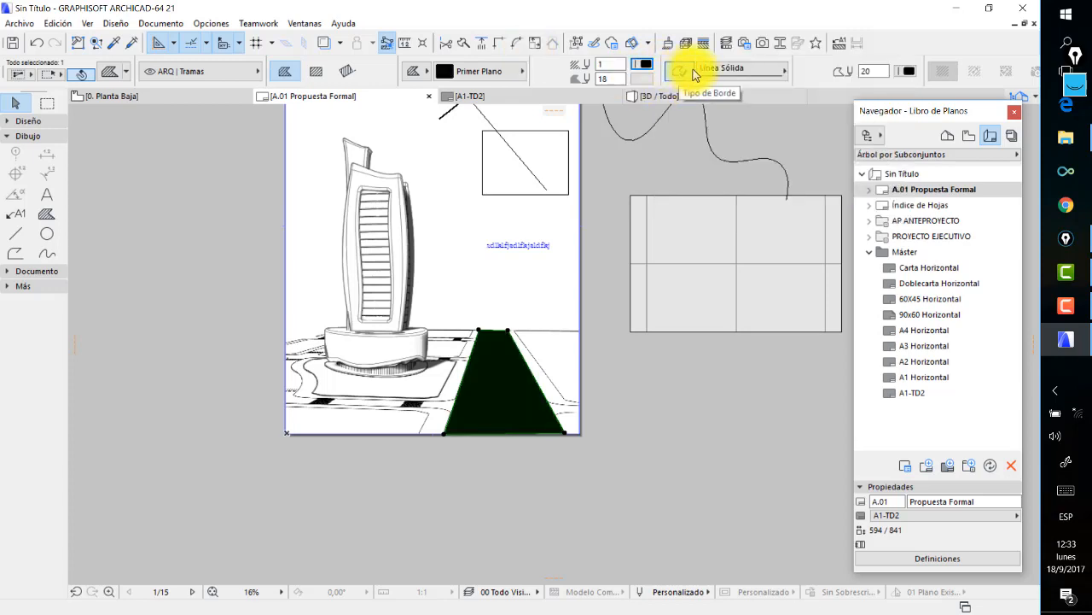
click(679, 72)
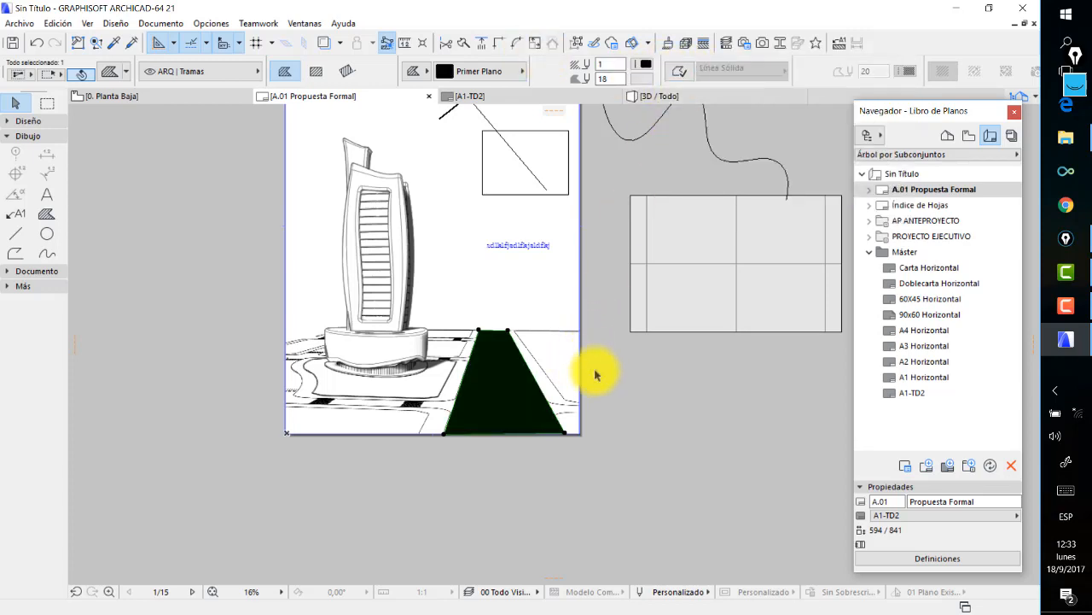
click(249, 238)
scroll(491, 422, up, 2)
middle_drag(414, 282, 400, 311)
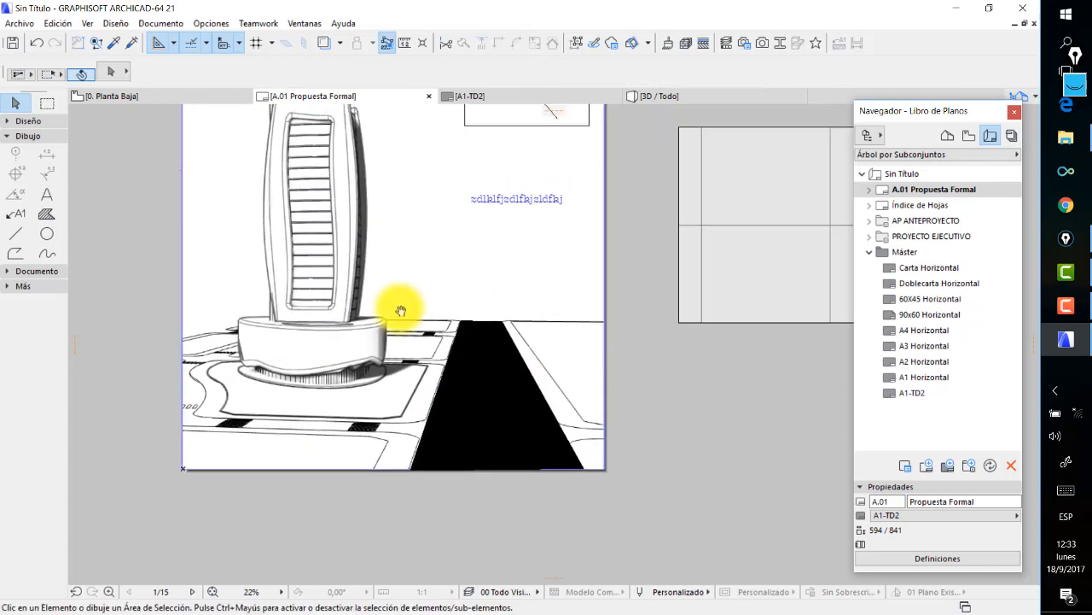
scroll(505, 358, up, 2)
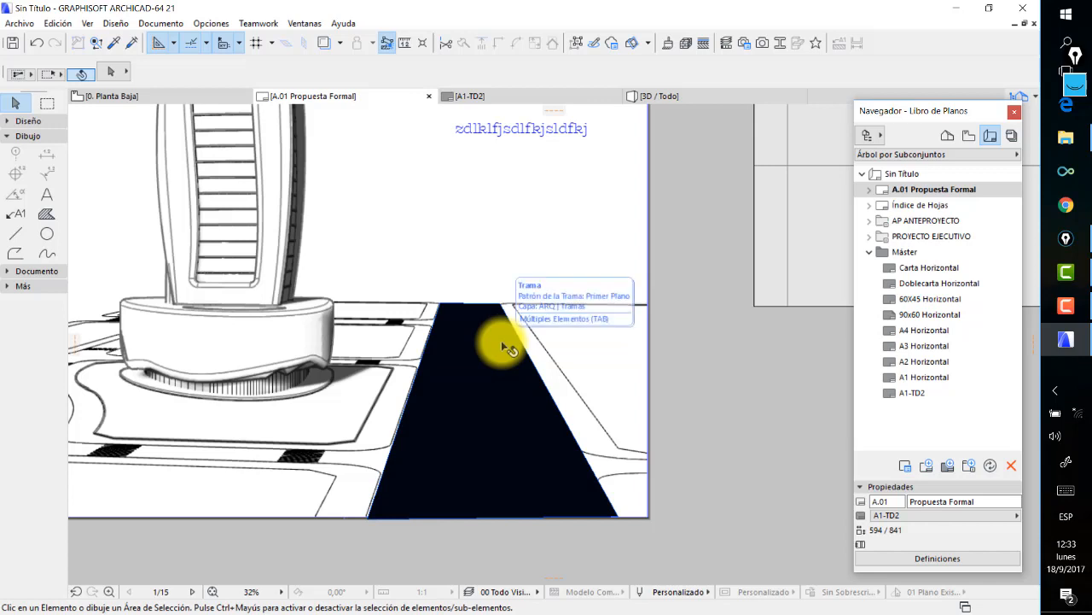
Send the black road fill behind the perspective image in the display order and deselect it.
click(509, 388)
scroll(688, 380, down, 2)
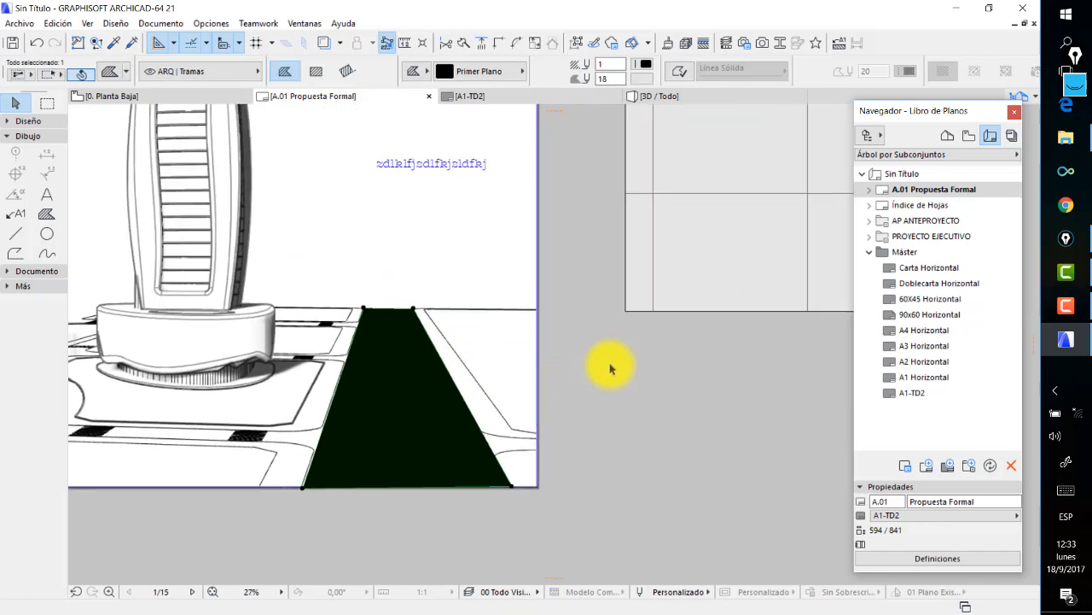
right_click(620, 352)
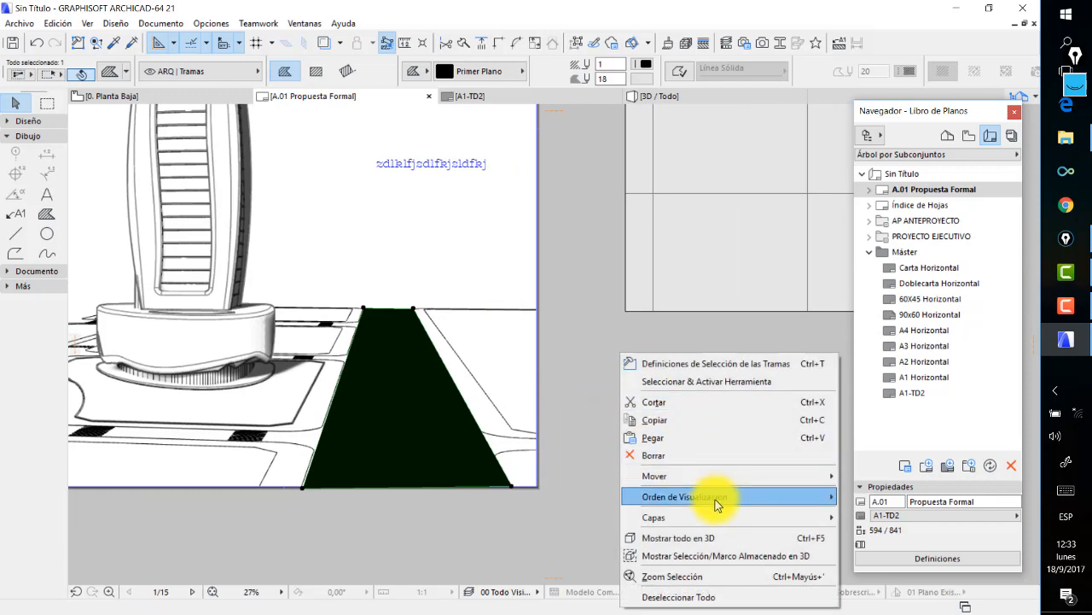
mouse_move(732, 497)
click(543, 550)
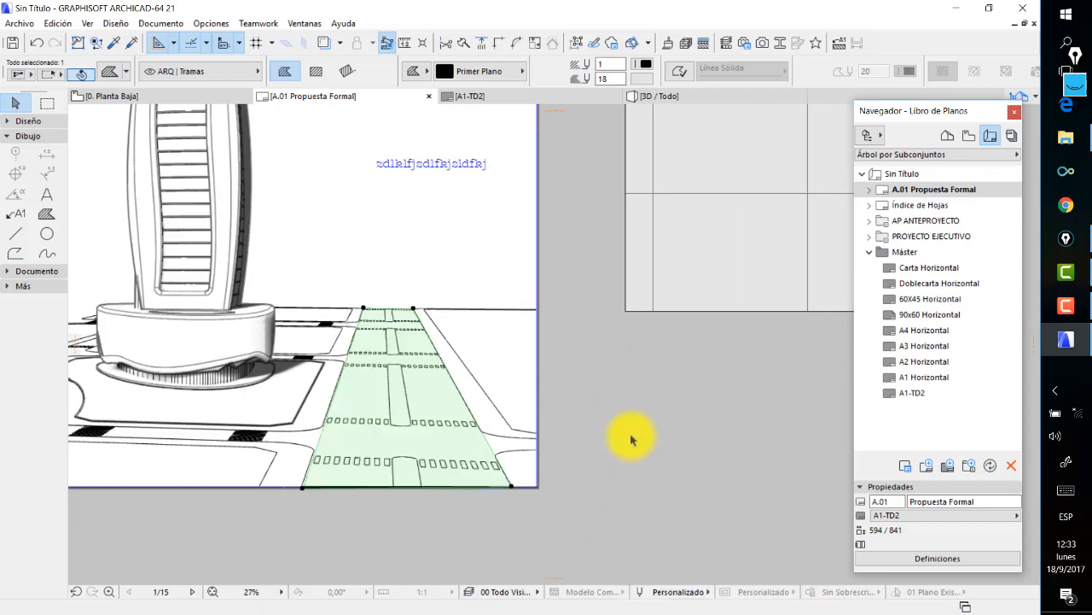
click(645, 423)
scroll(645, 418, down, 3)
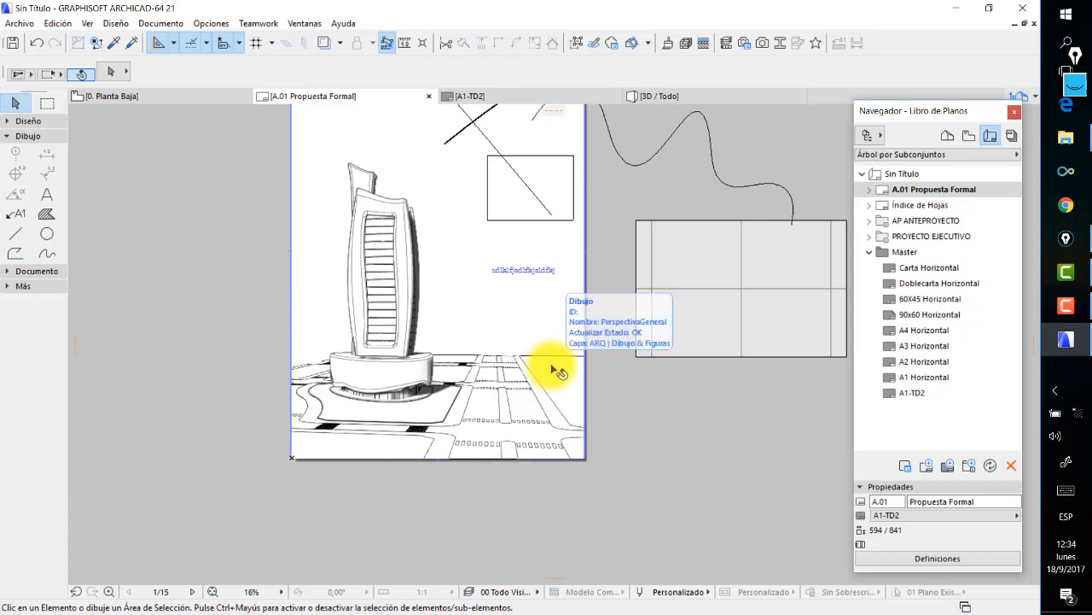
middle_drag(554, 369, 547, 410)
Give the PerspectivaGeneral drawing a transparent background (Fondo Transparente) and inspect the road markings over the fill.
click(353, 268)
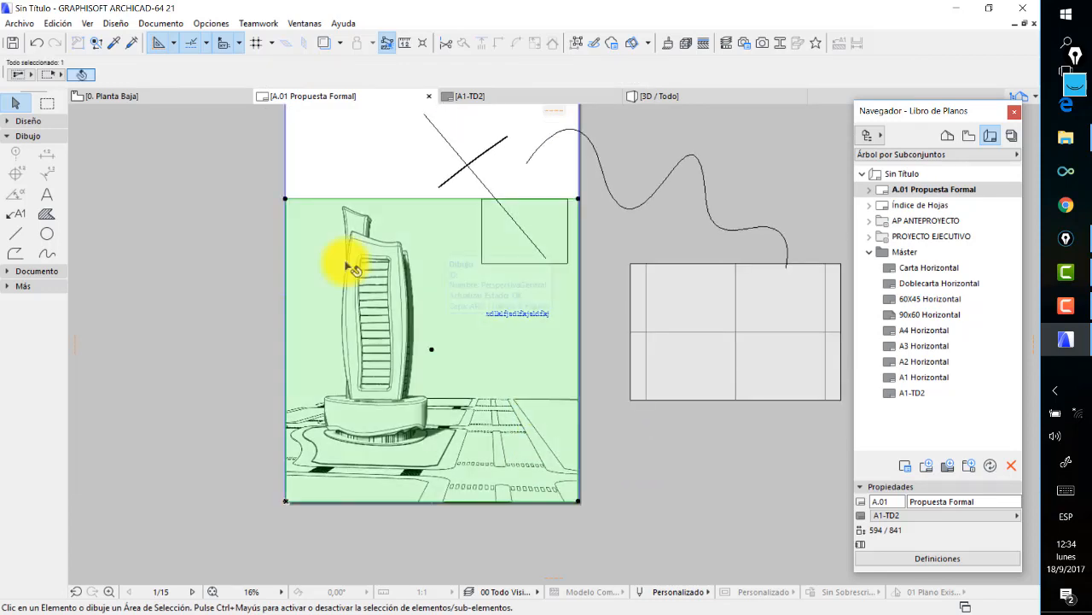
click(110, 71)
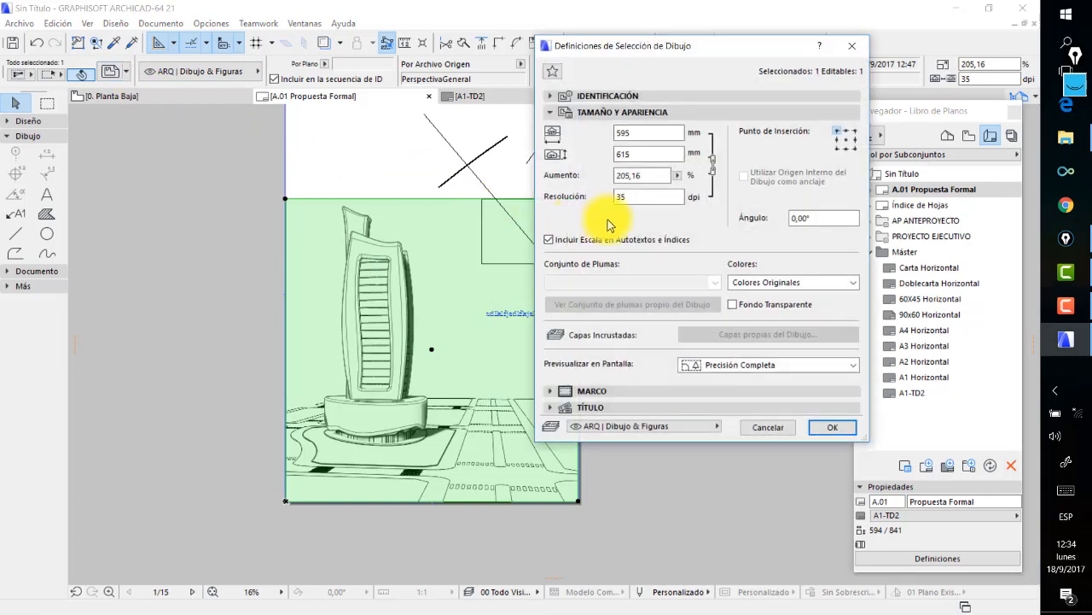
click(741, 304)
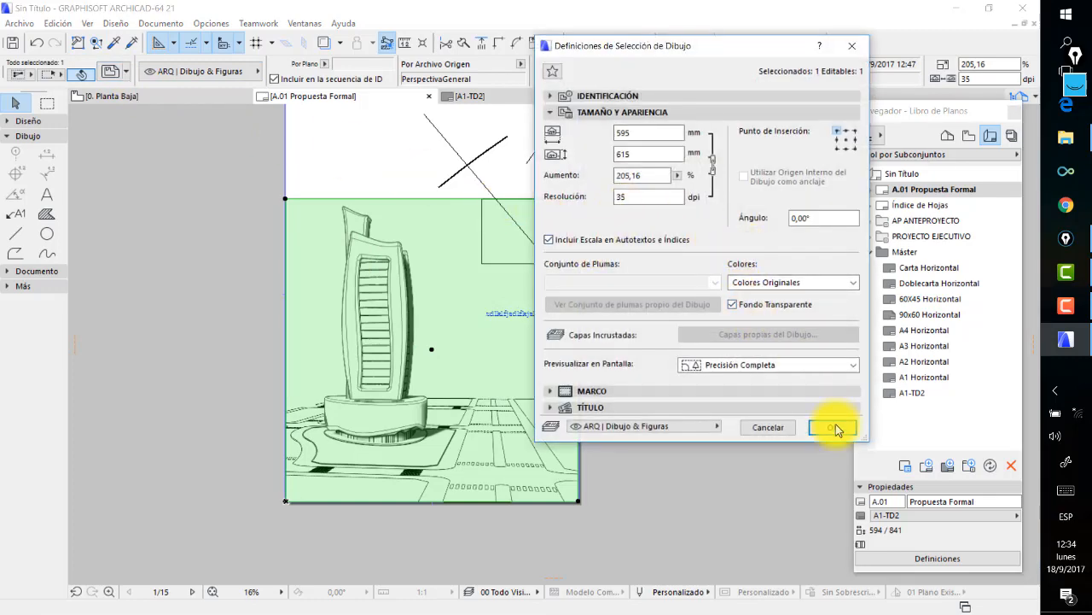
click(837, 429)
click(749, 434)
scroll(503, 452, up, 5)
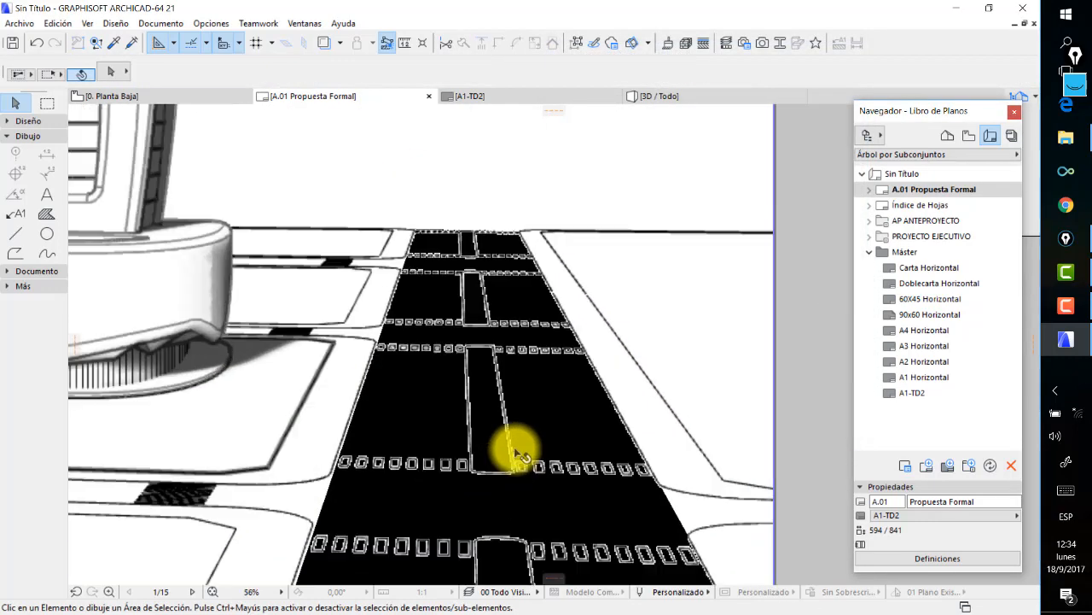
scroll(504, 446, down, 5)
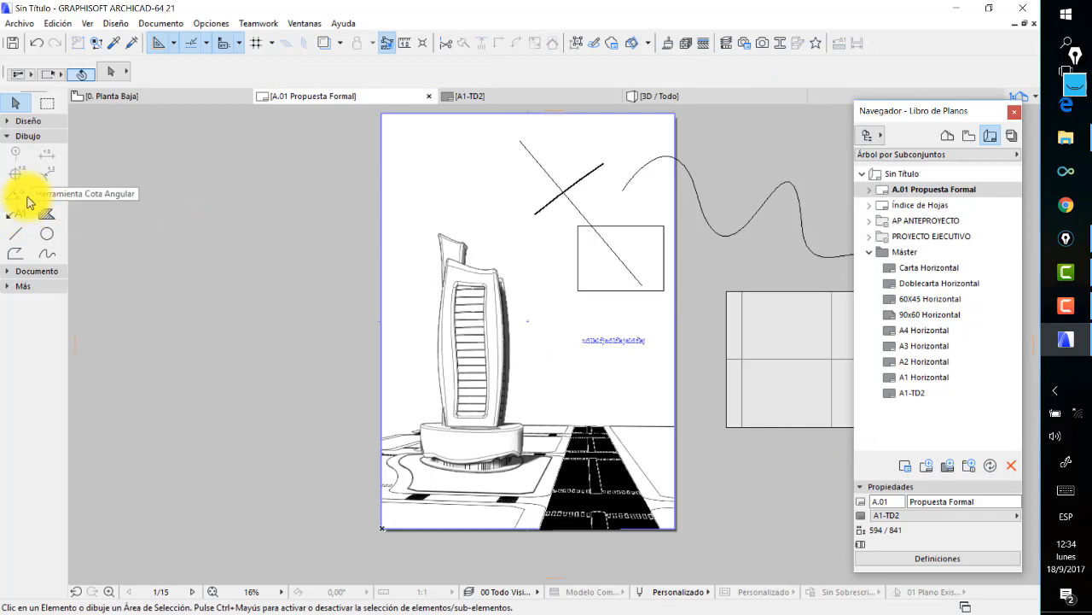
Examine the print settings for the A.01 Propuesta Formal layout and close them without printing.
middle_drag(350, 356, 285, 323)
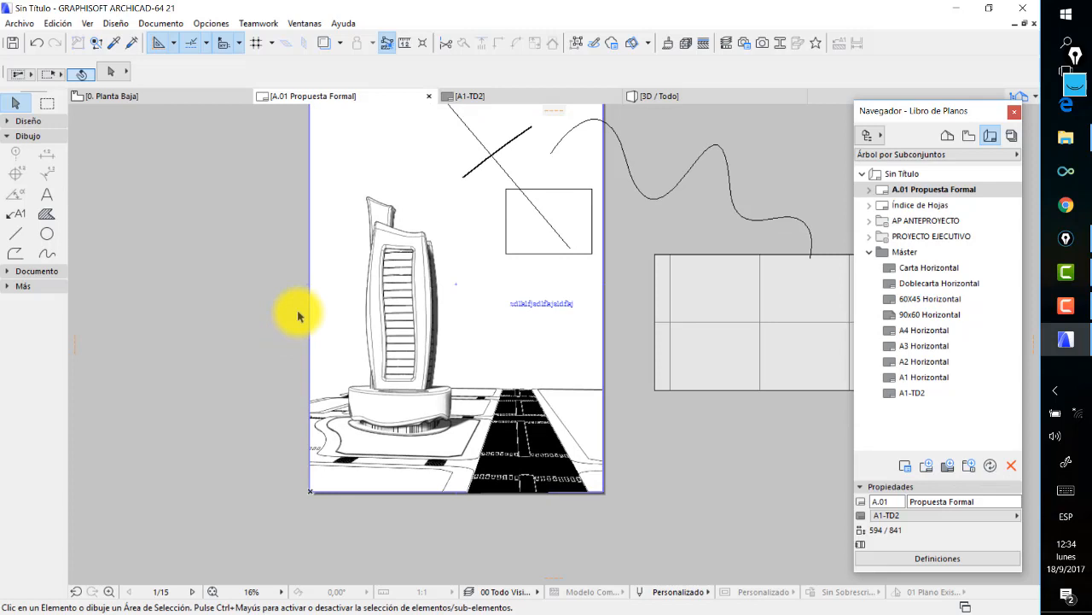
scroll(463, 317, down, 1)
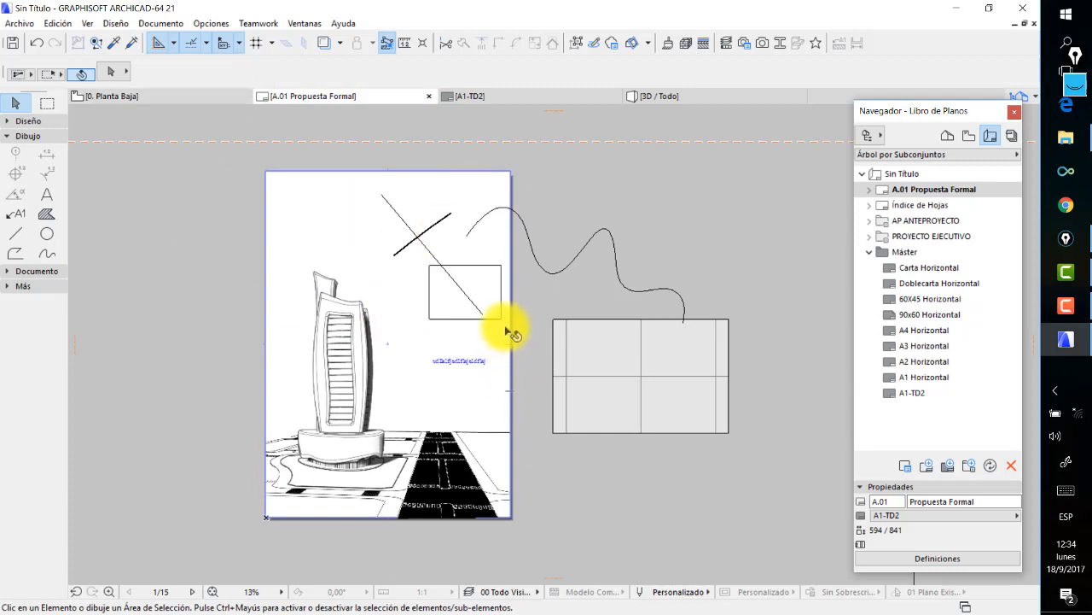
click(501, 290)
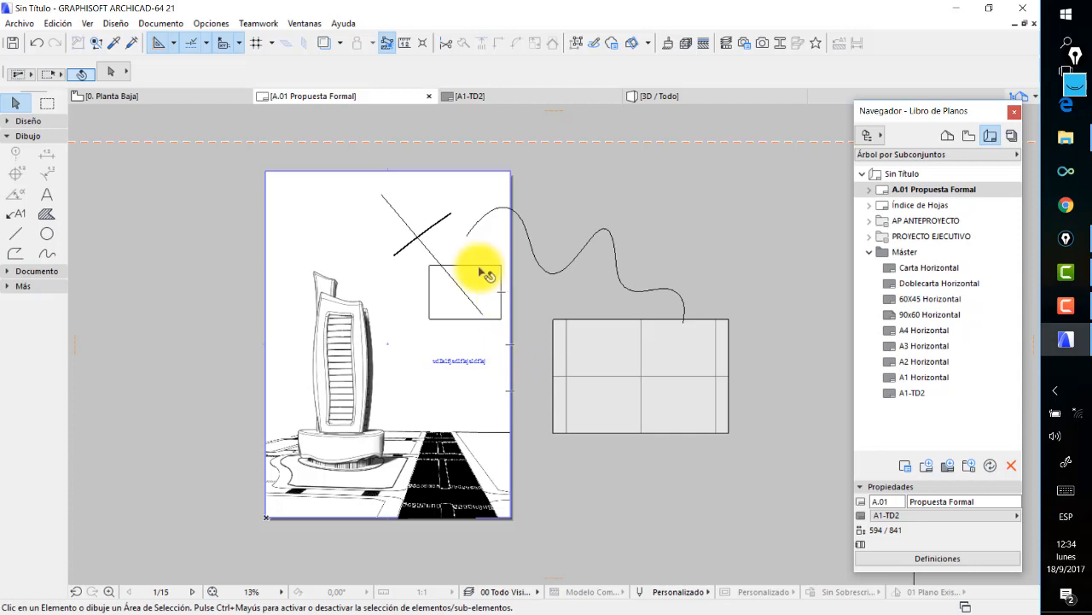
click(18, 24)
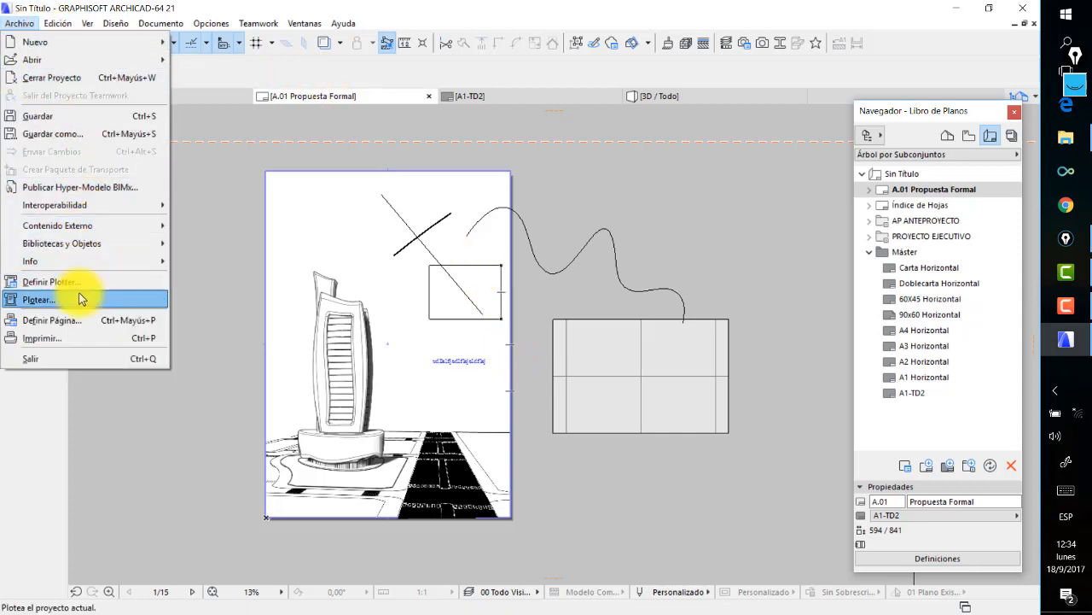
click(71, 338)
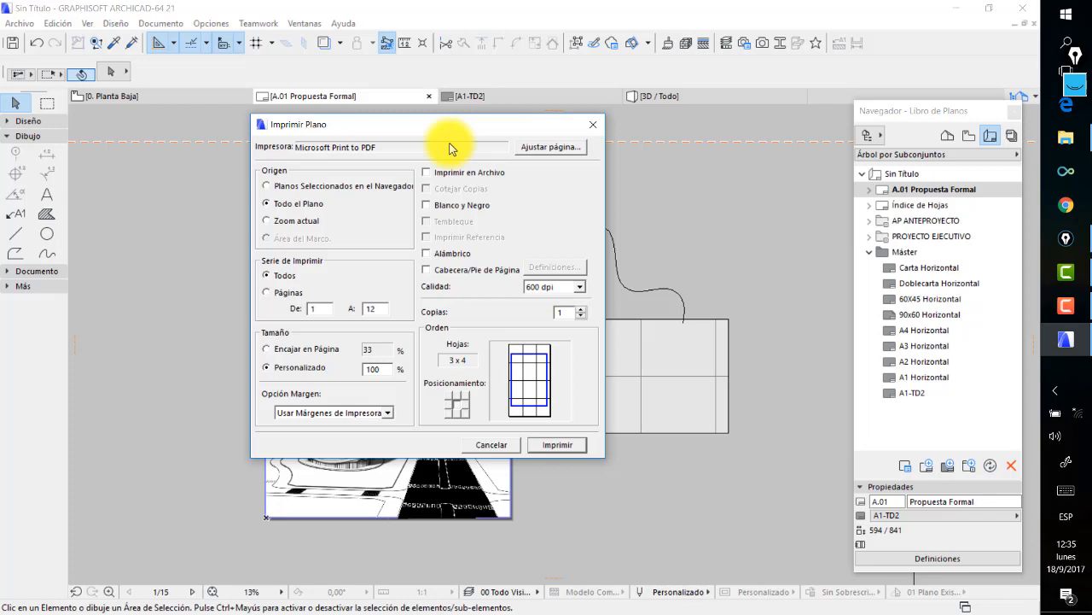
key(Escape)
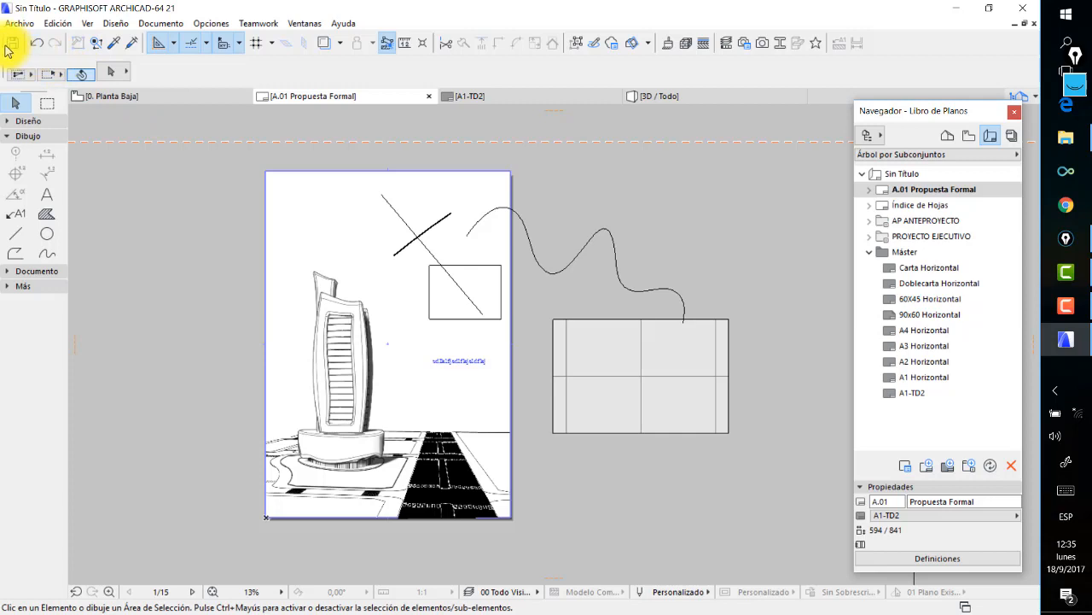
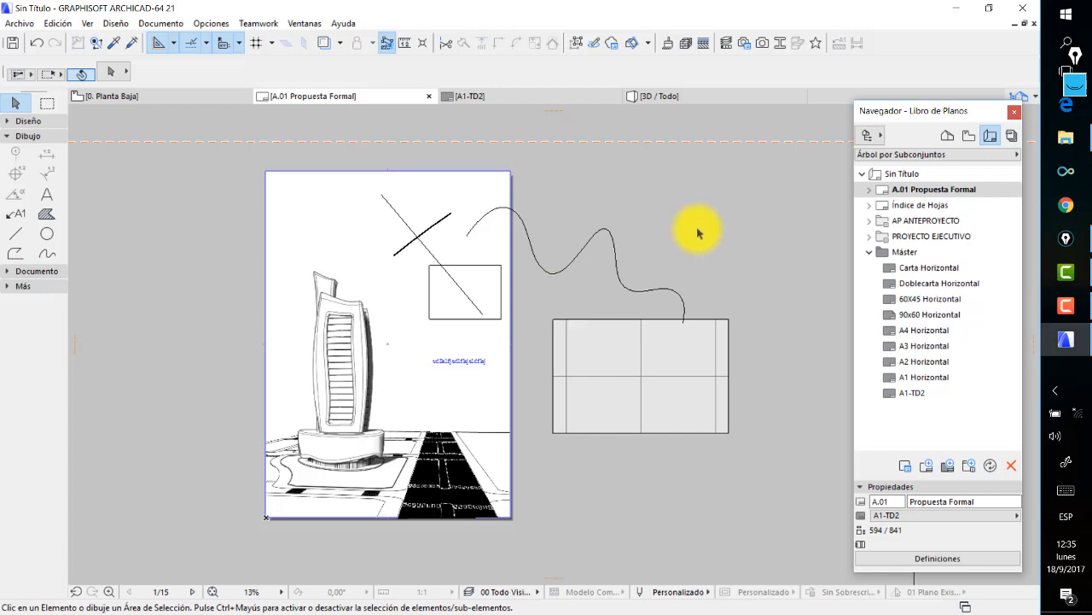
Bring up the Organizador and add the A.01 Propuesta Formal layout to the 1 - Hyper-Modelo BIMx publishing set.
click(908, 466)
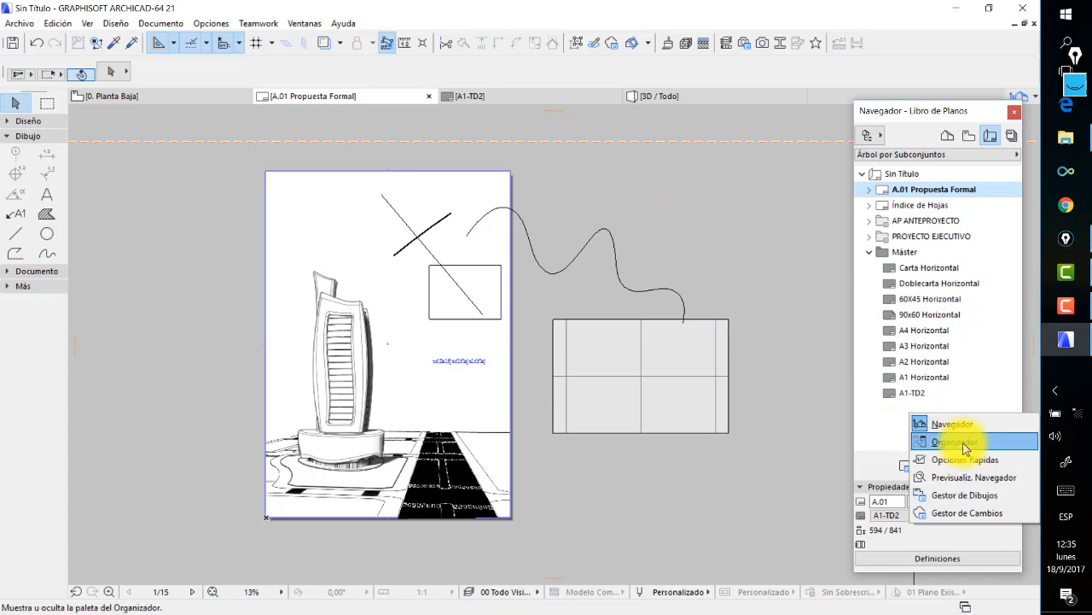
click(964, 442)
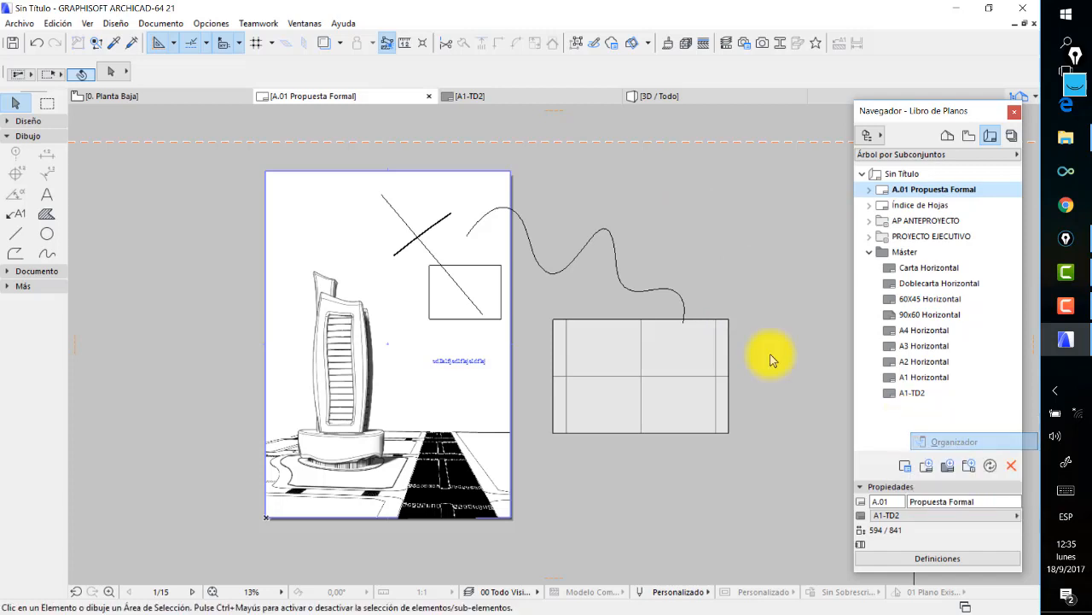
drag(563, 92, 629, 90)
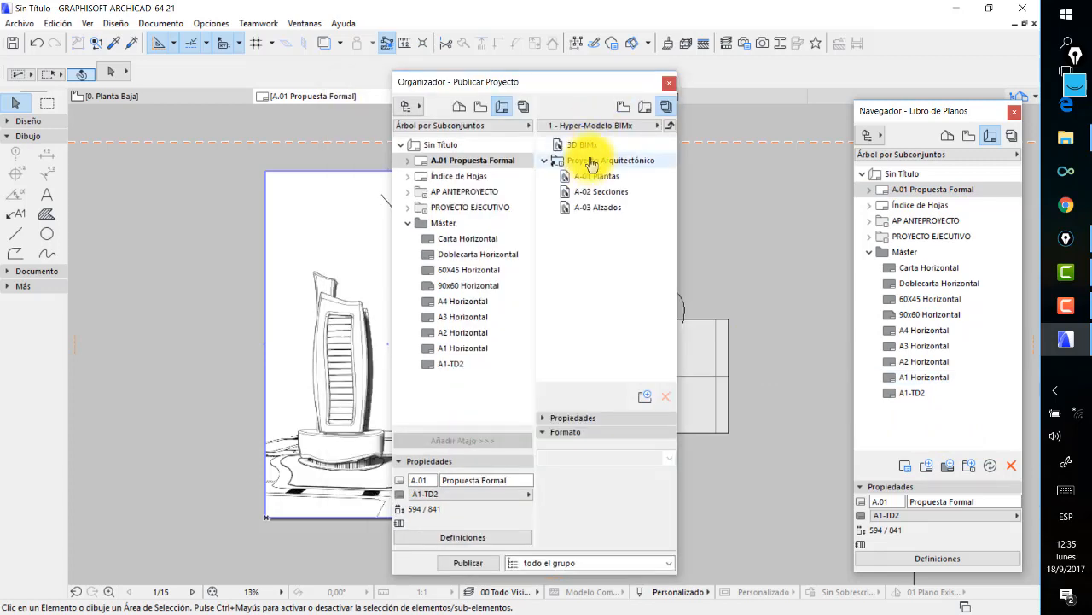
click(670, 110)
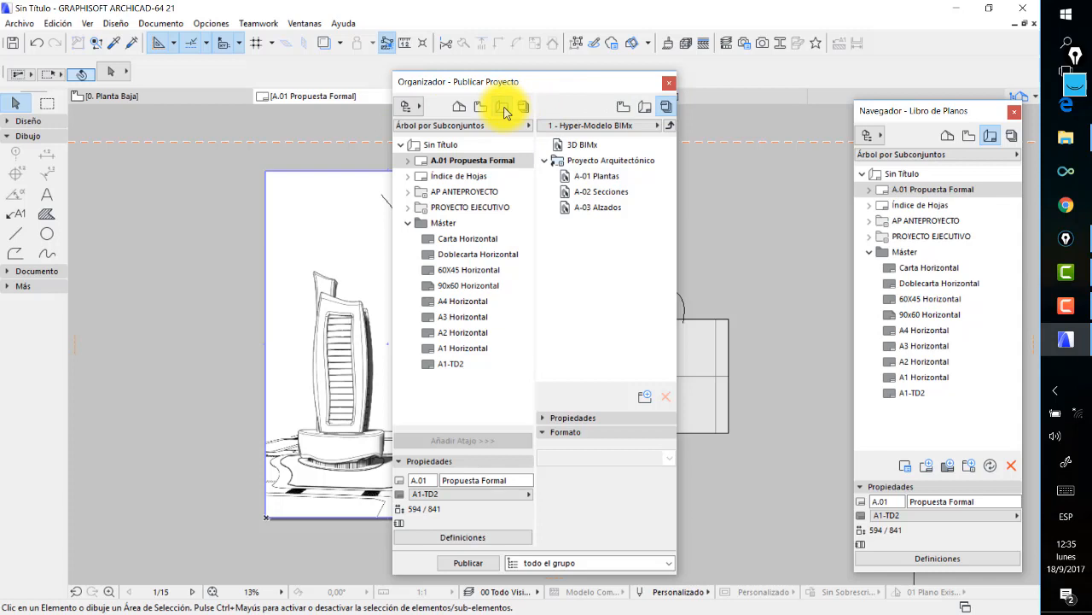
drag(492, 160, 609, 184)
Add the A.01 Propuesta Formal layout to the 2 - Proyecto Arquitectónico PDF publishing set and close the Organizador.
click(660, 127)
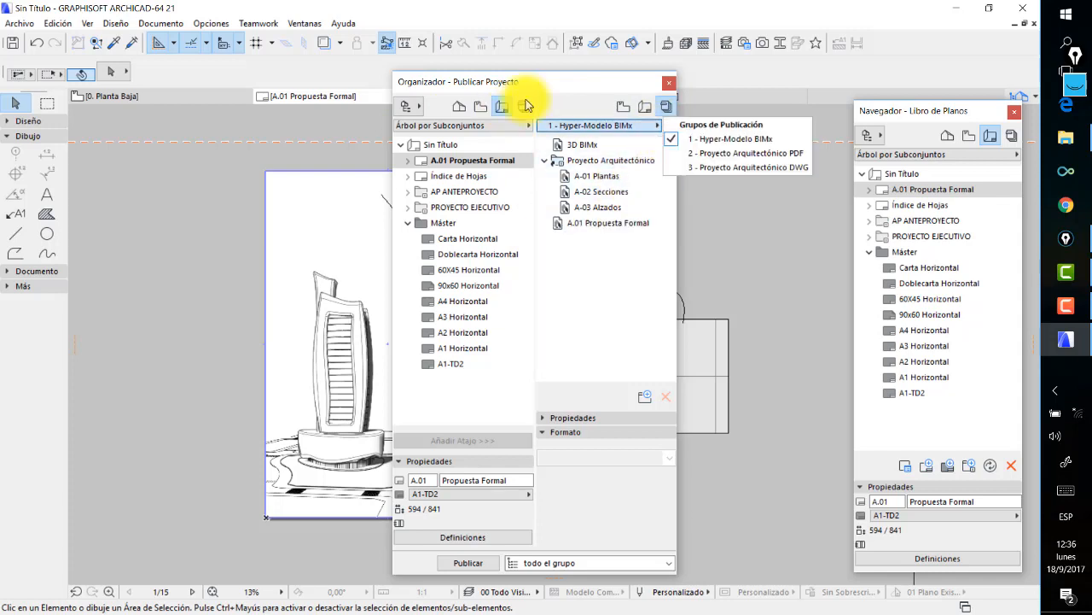
click(708, 125)
click(628, 143)
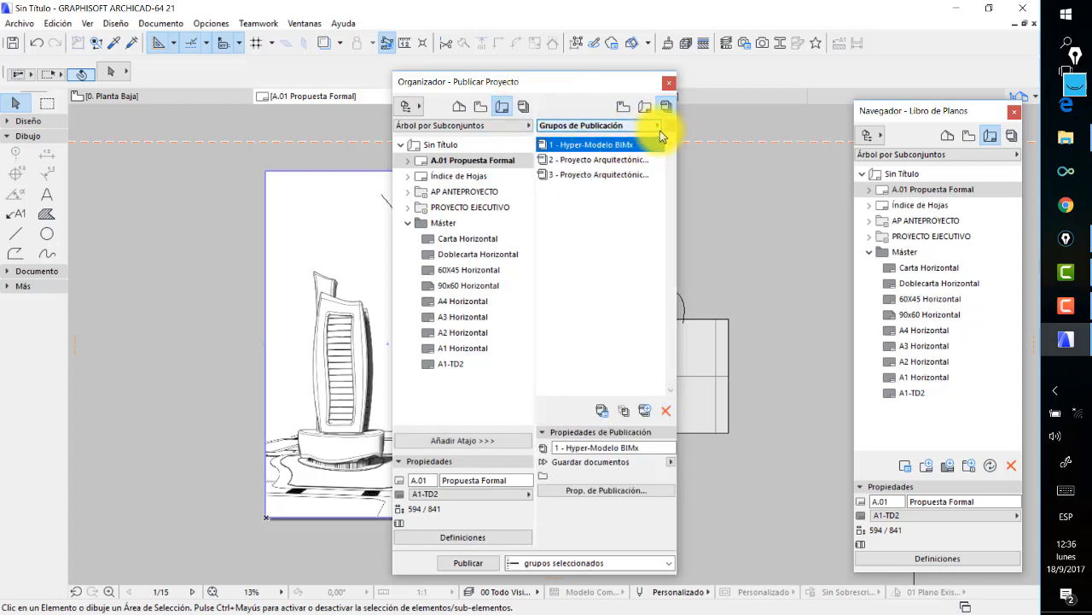
double_click(612, 161)
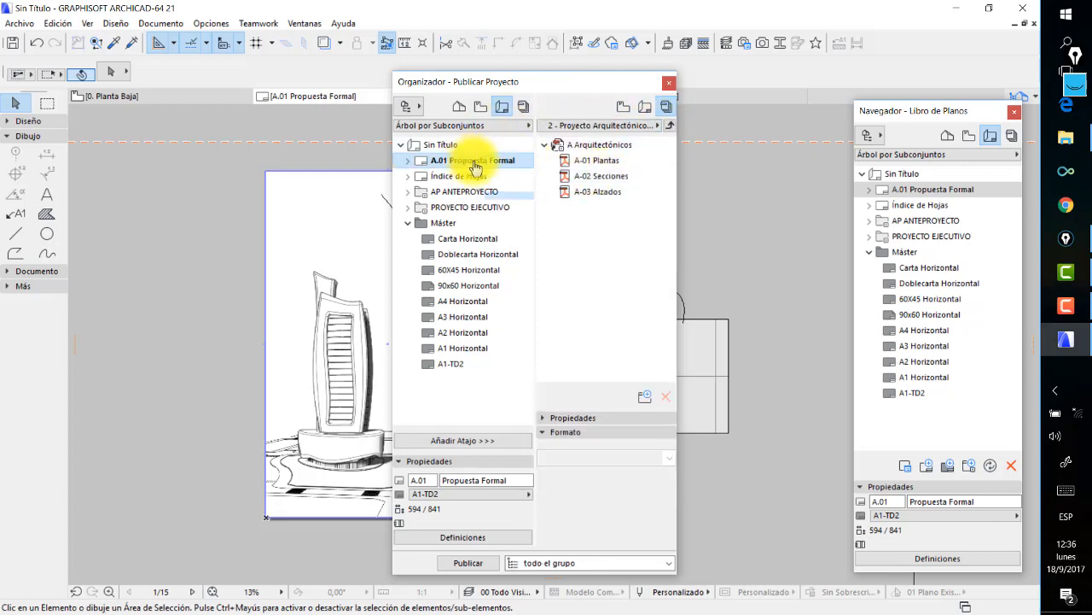
drag(476, 166, 593, 222)
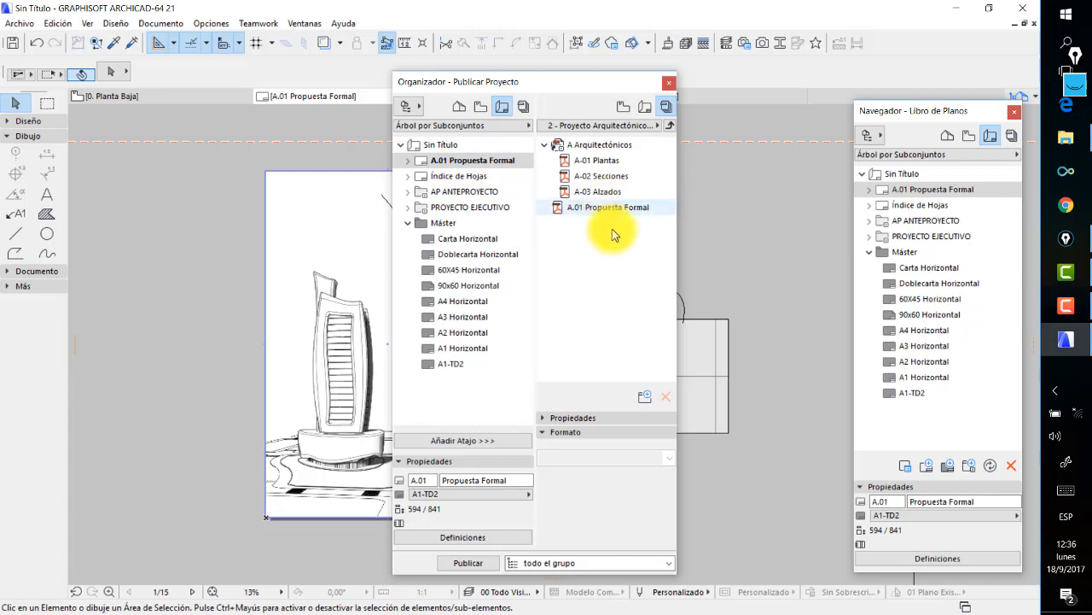
click(606, 209)
click(670, 83)
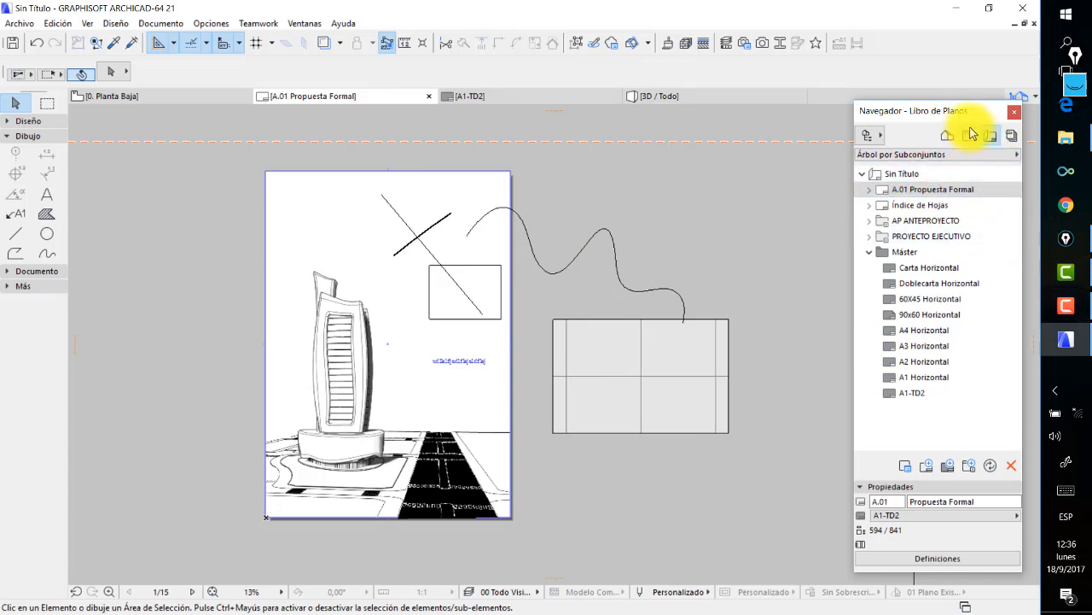
Try to publish the A.01 Propuesta Formal layout from the 1 - Hyper-Modelo BIMx set and open the publisher definition properties.
click(1011, 135)
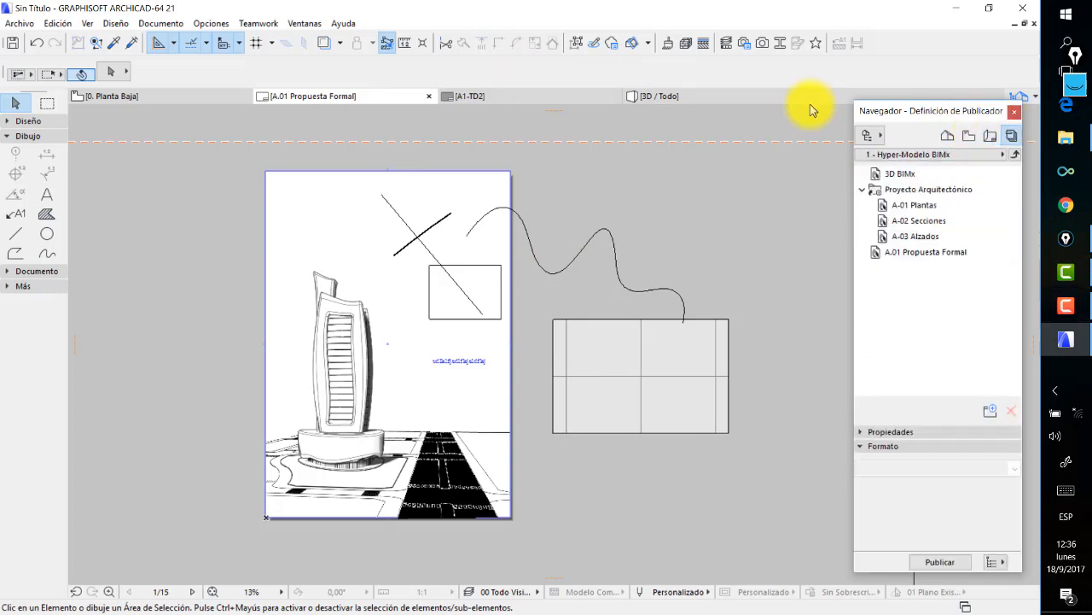
click(930, 252)
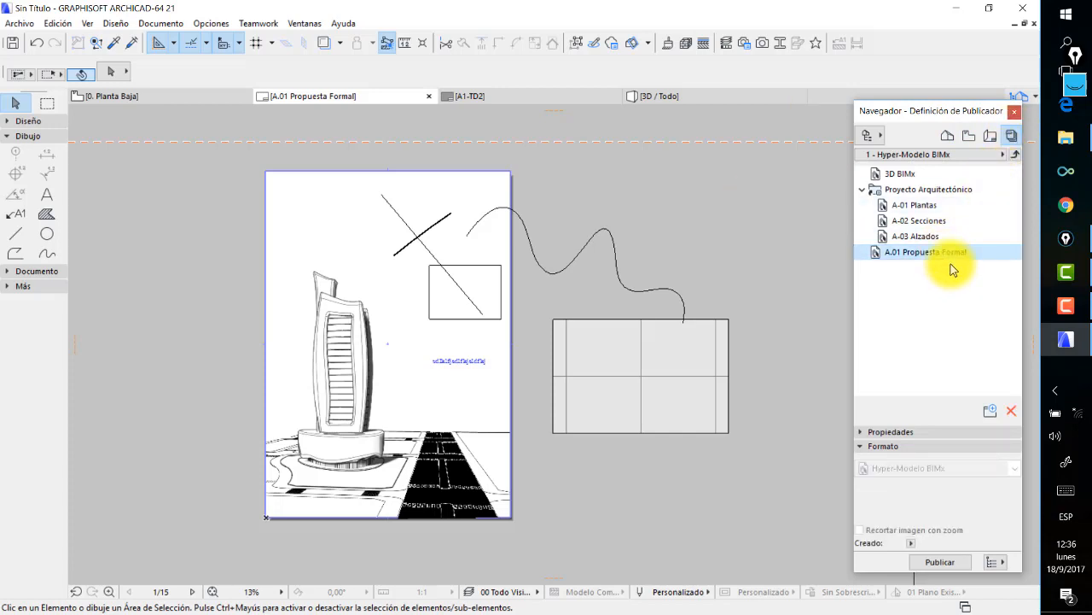
click(939, 562)
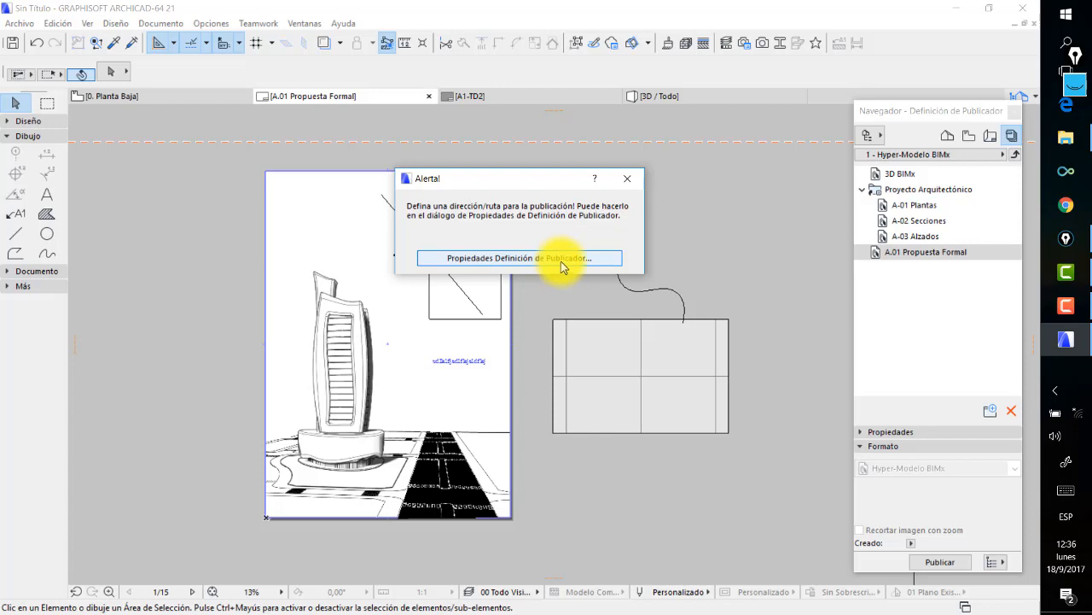
click(561, 259)
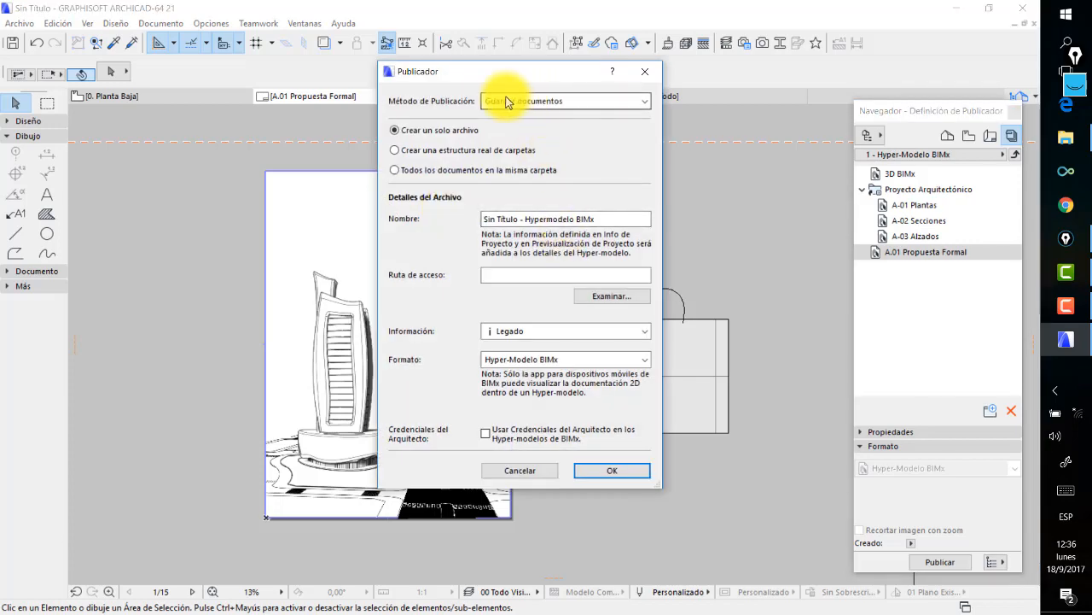
Choose Guardar documentos as the publishing method, with all documents in the same folder (Todos los documentos en la misma carpeta).
click(516, 102)
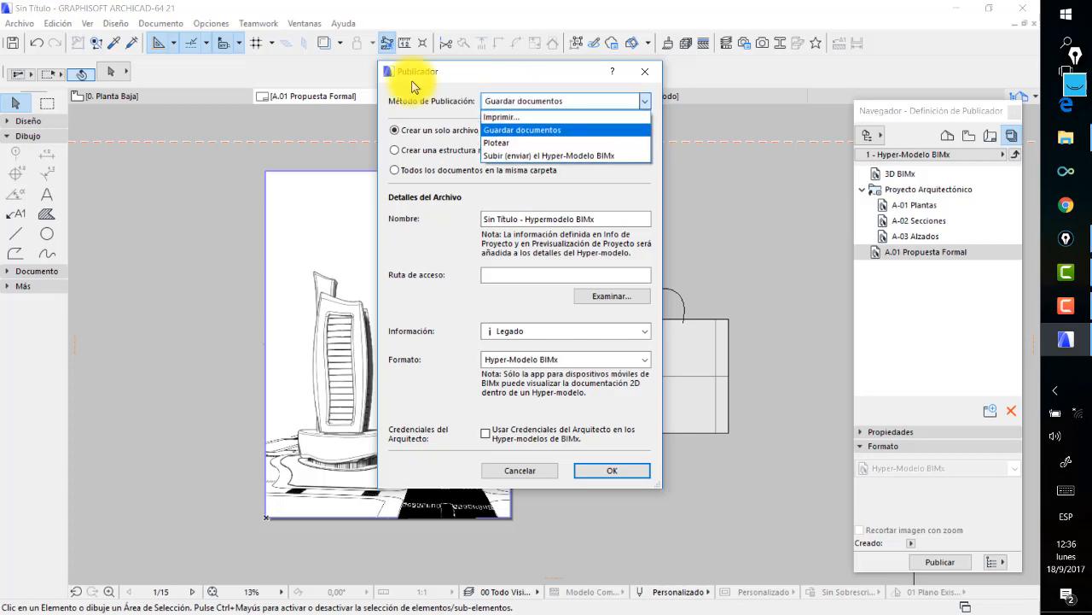
click(524, 132)
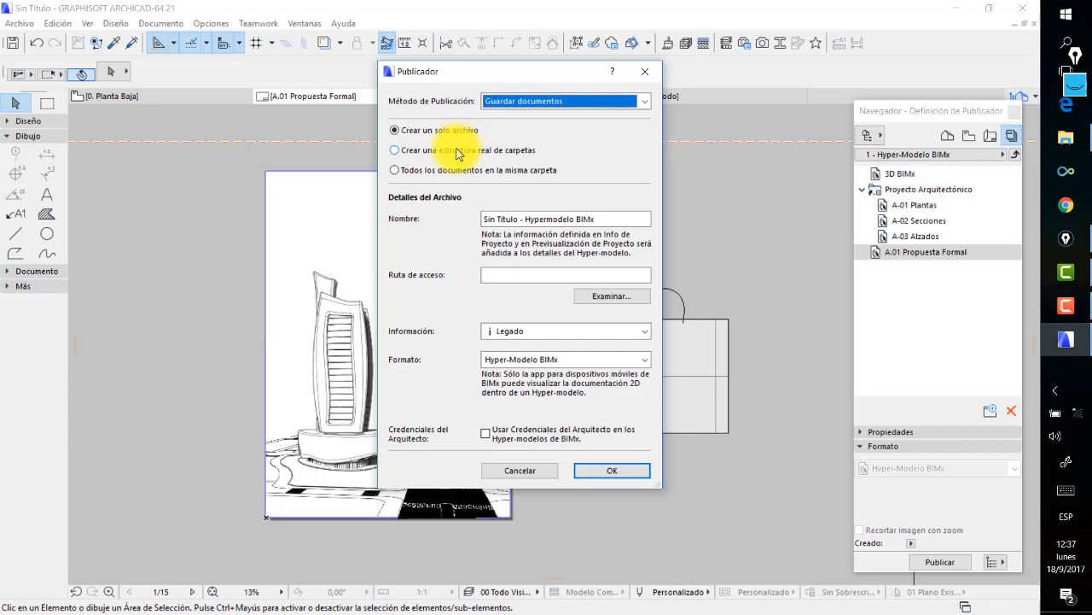
click(394, 150)
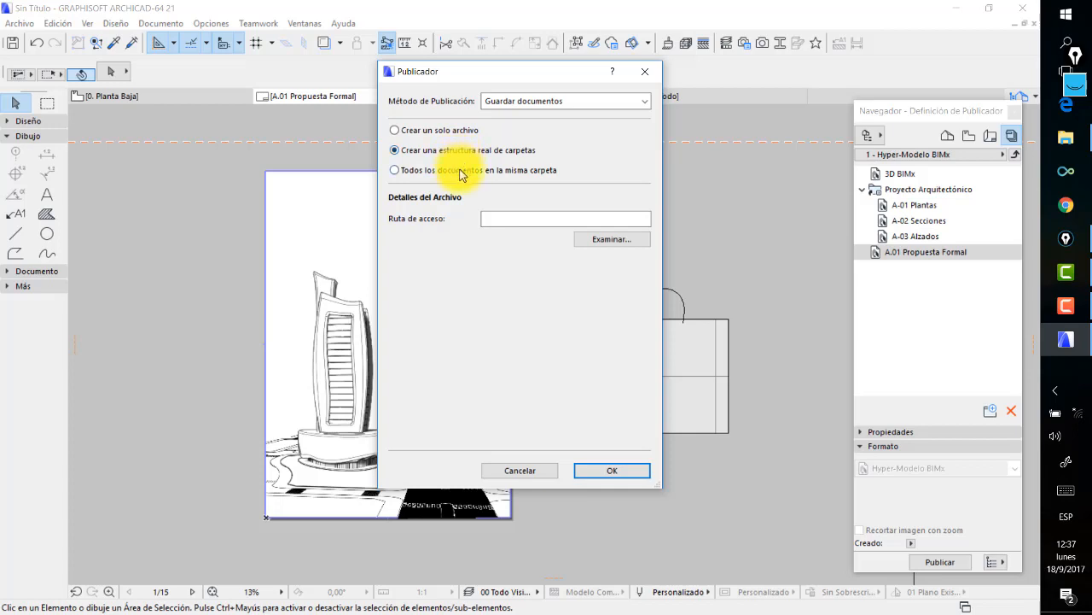
click(489, 170)
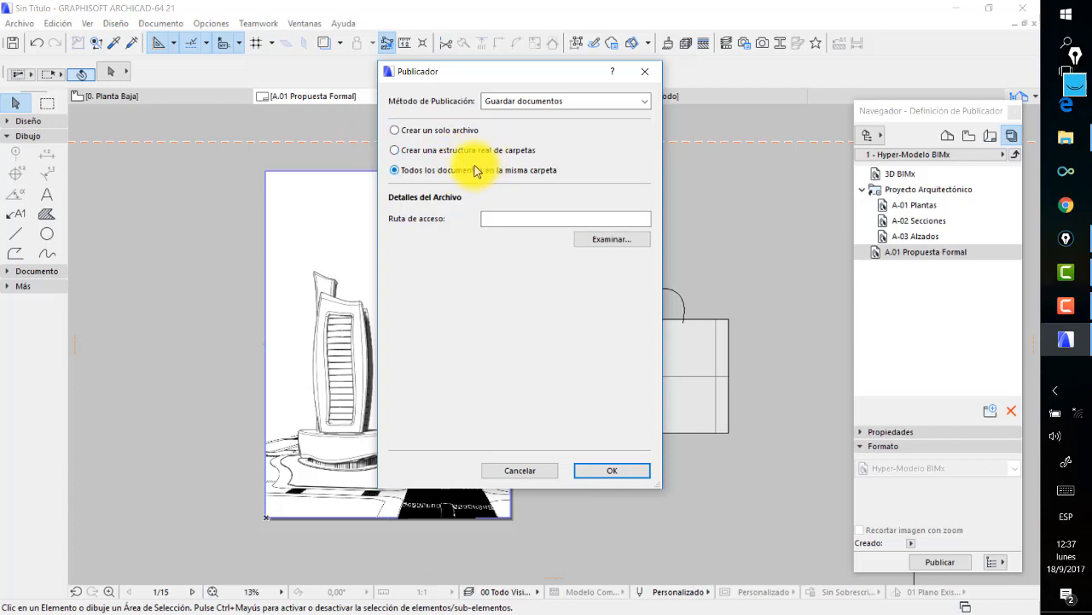
Set the publishing path to the Escritorio folder and accept the publisher properties.
click(515, 223)
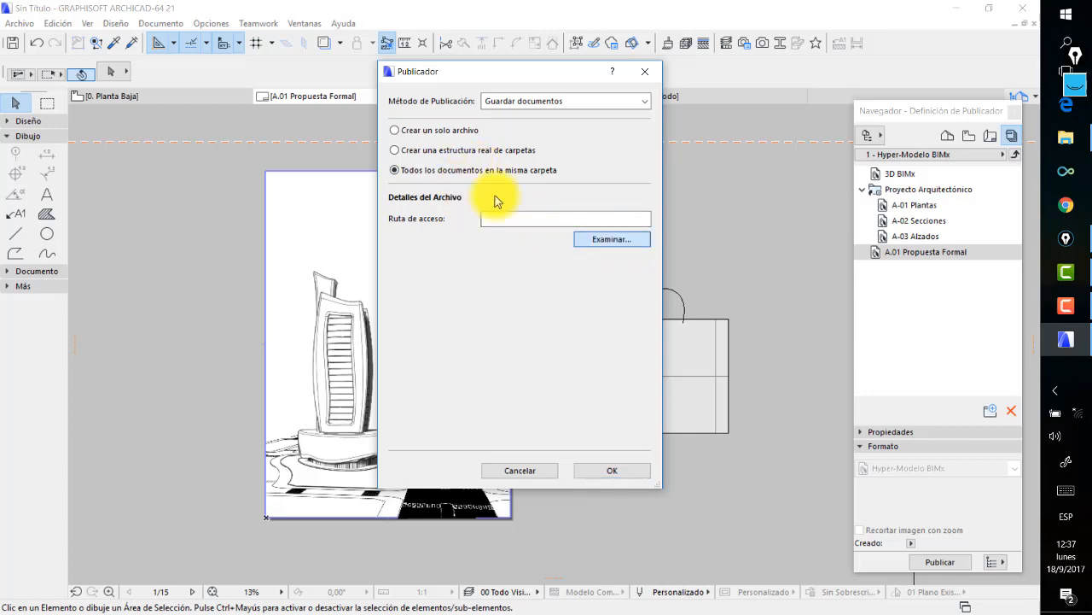
click(612, 239)
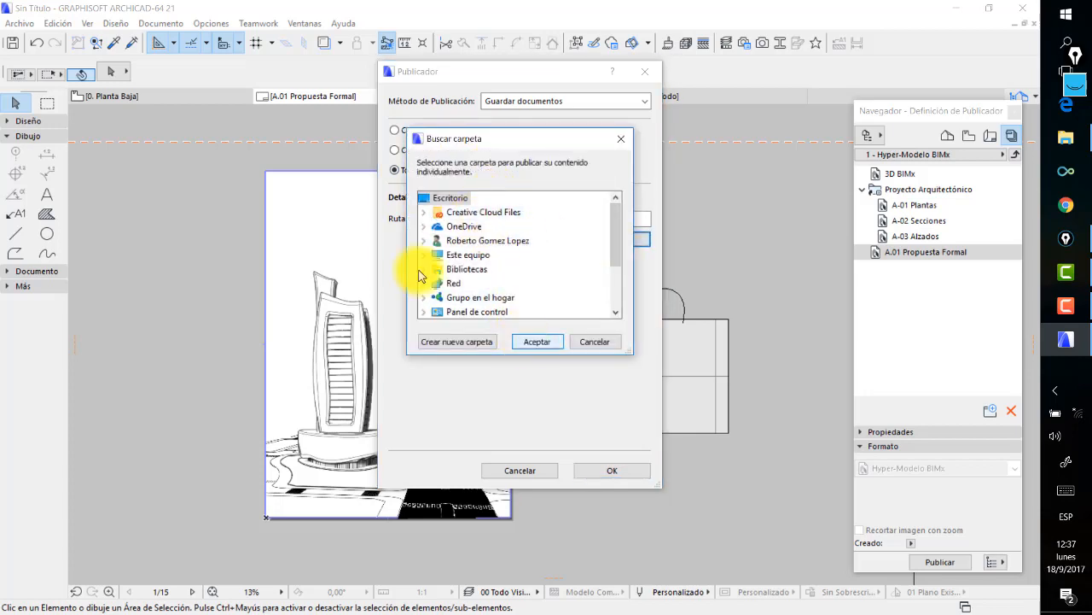
click(535, 342)
click(612, 469)
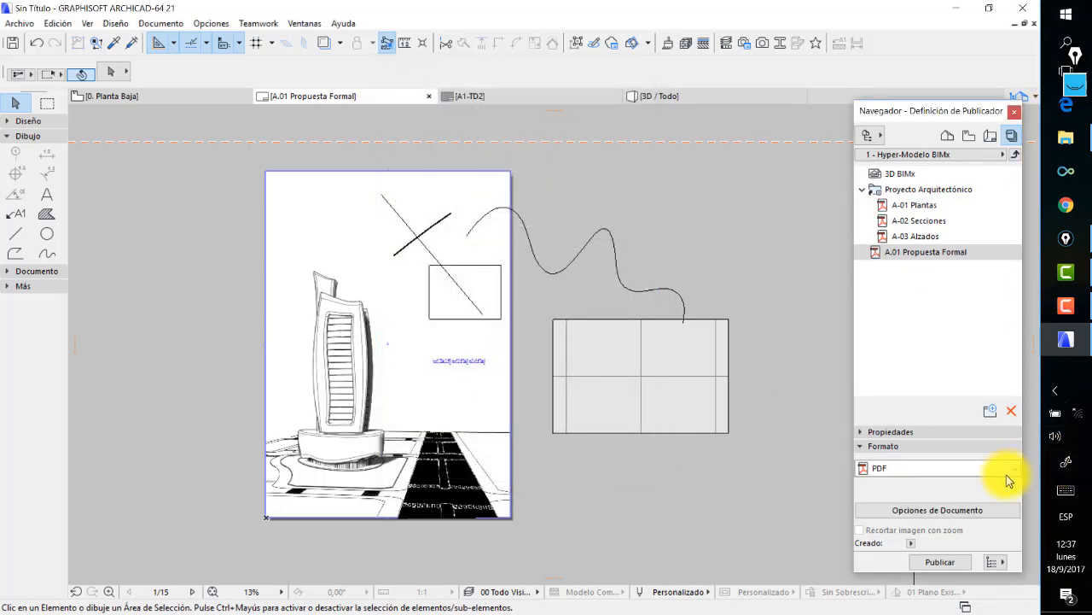
Limit publishing to the selected elements (elementos seleccionados) and publish the A.01 Propuesta Formal layout as PDF.
click(995, 563)
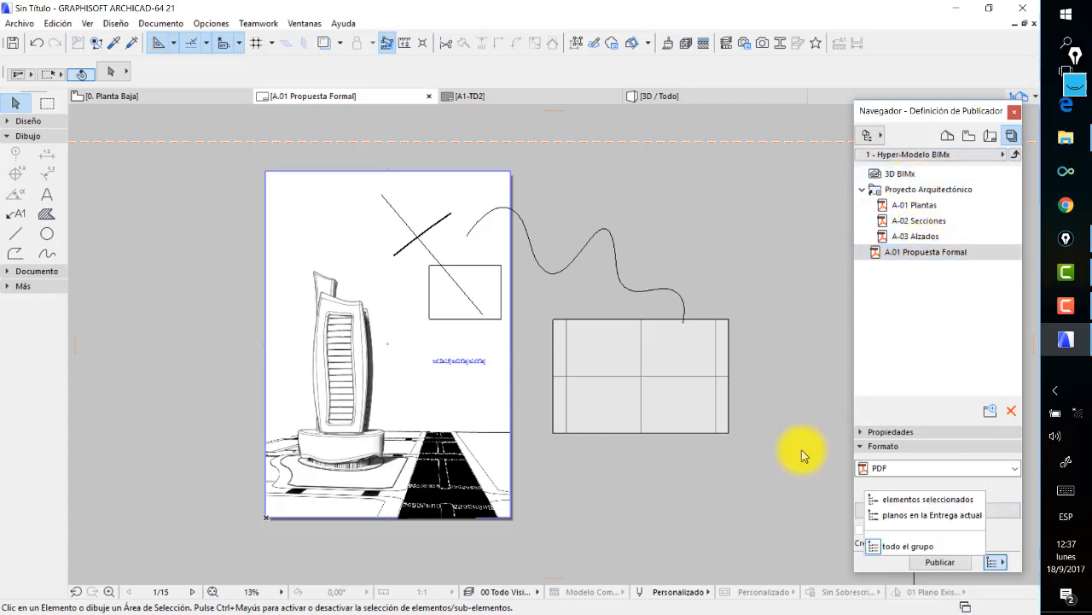
click(960, 501)
click(939, 562)
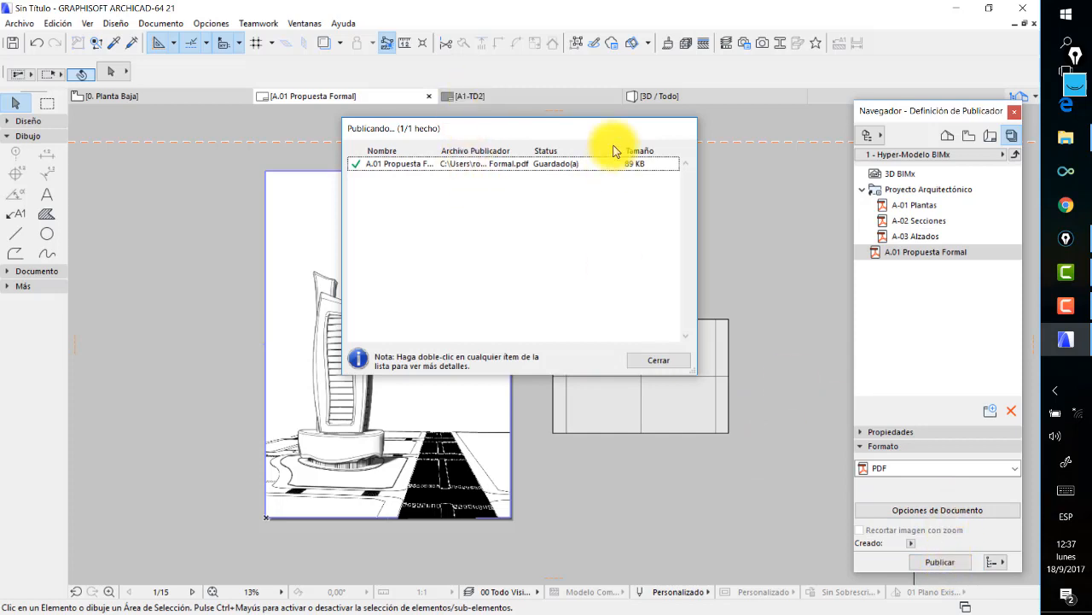
Switch to File Explorer, open the A.01 Propuesta Formal PDF from the Escritorio folder, and examine the whole sheet in Acrobat Reader.
click(1064, 137)
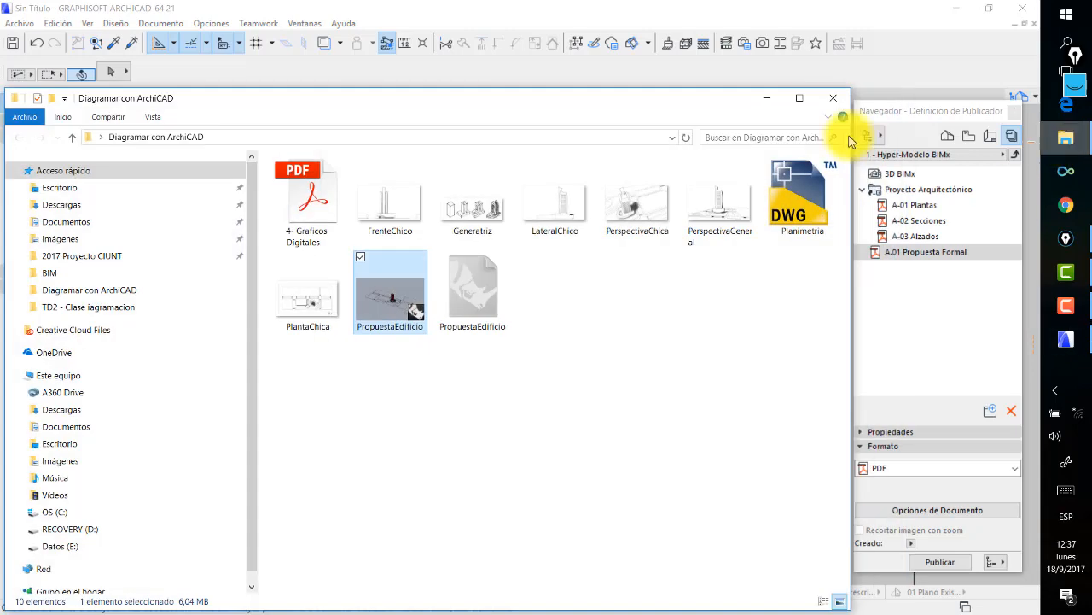
click(61, 186)
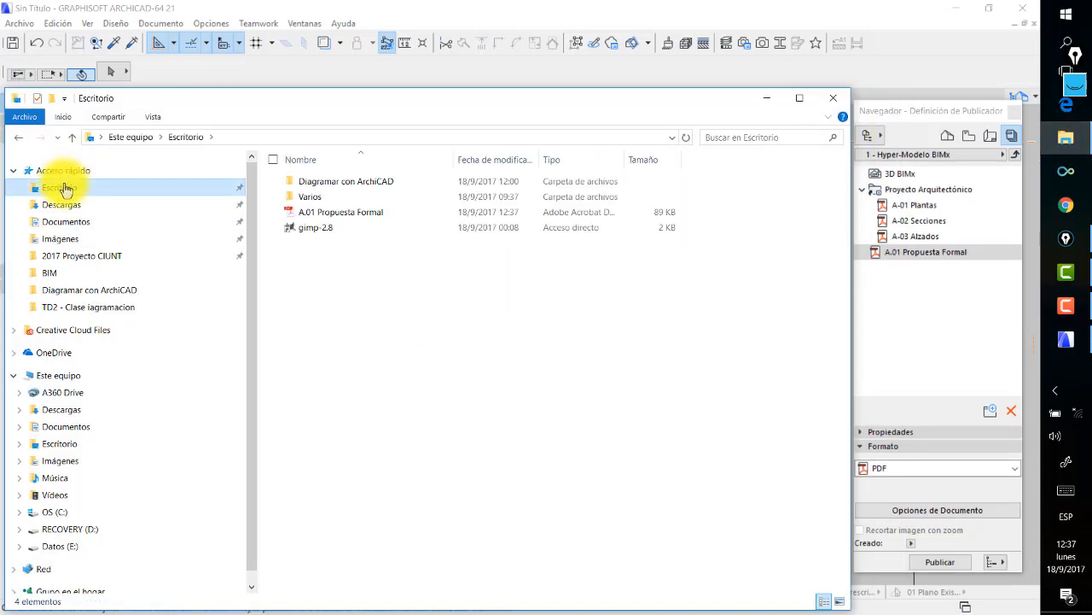
double_click(322, 215)
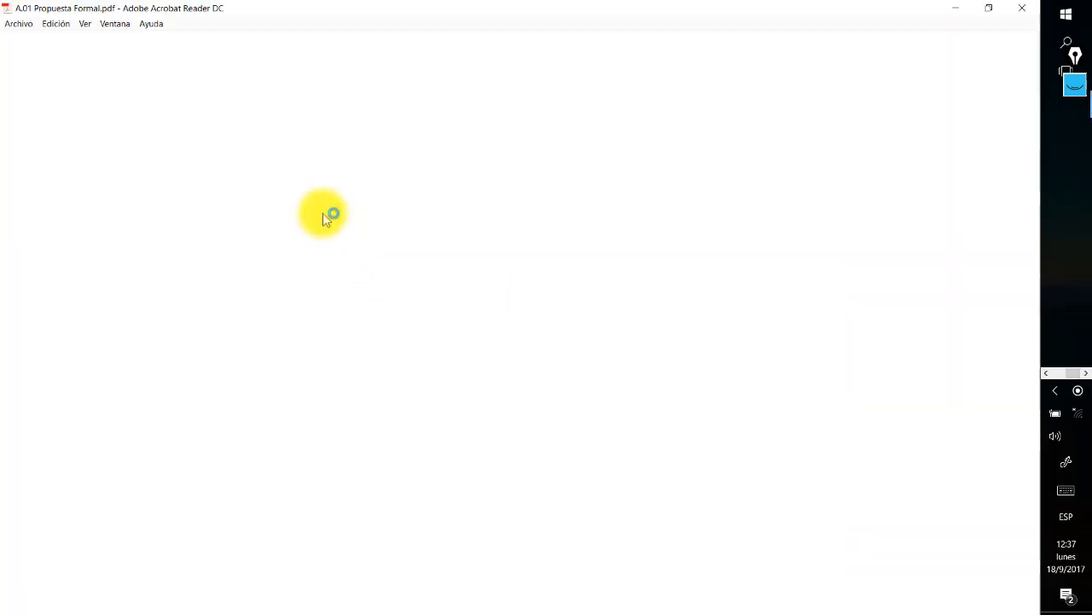
ctrl+scroll(499, 246, down, 3)
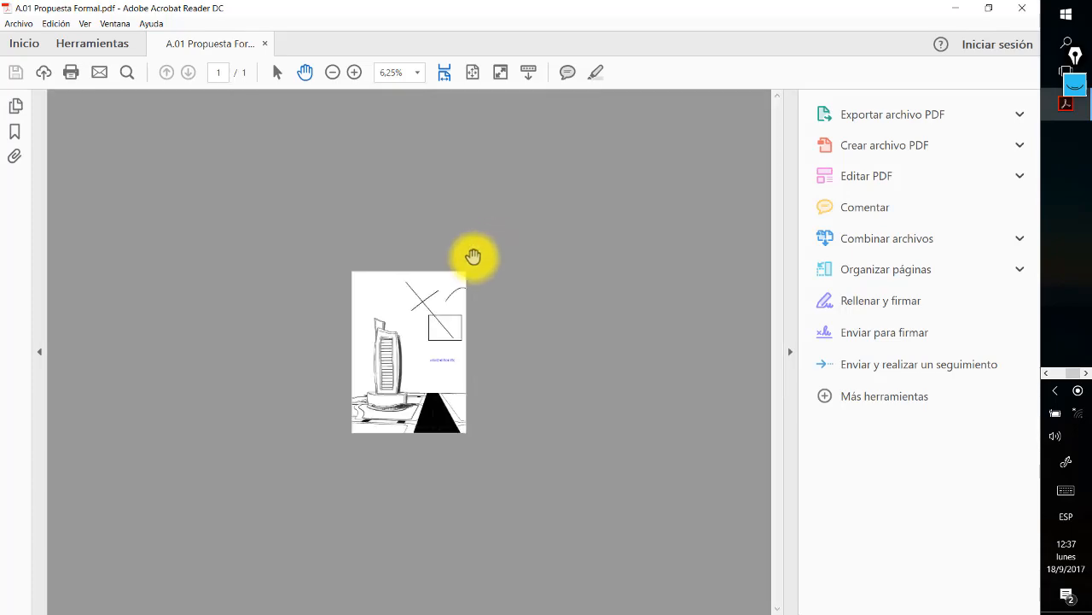
ctrl+scroll(470, 256, up, 2)
ctrl+scroll(435, 285, down, 1)
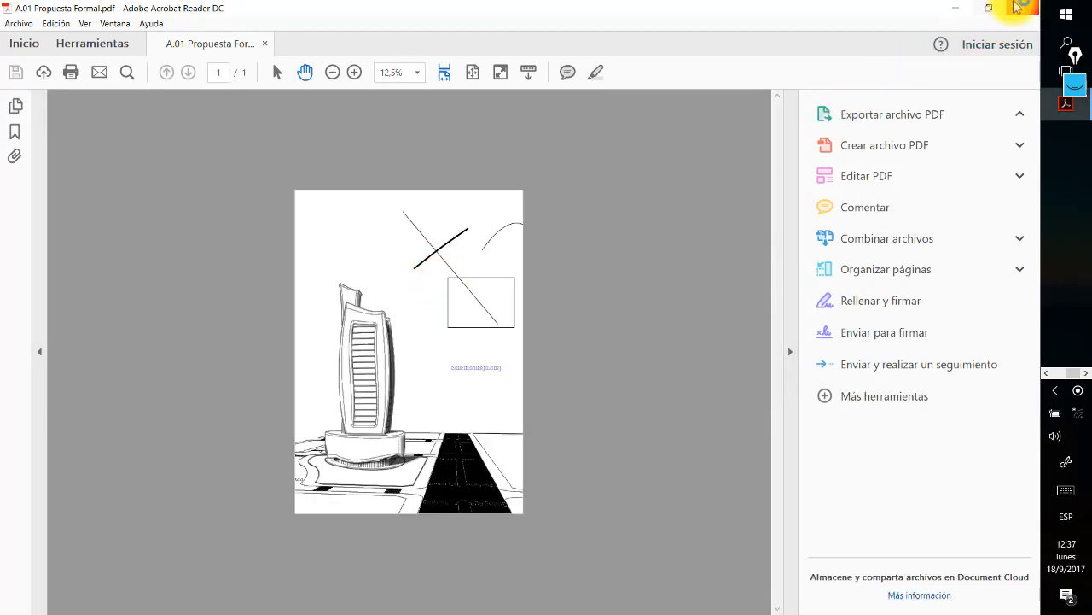